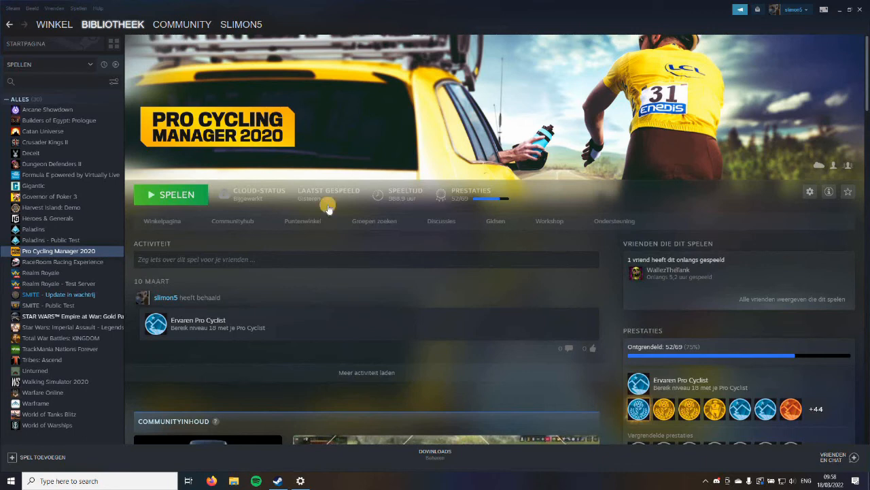
Include tools alongside games in the Steam library list
{"action": "mouse_move", "coordinate": [98, 17]}
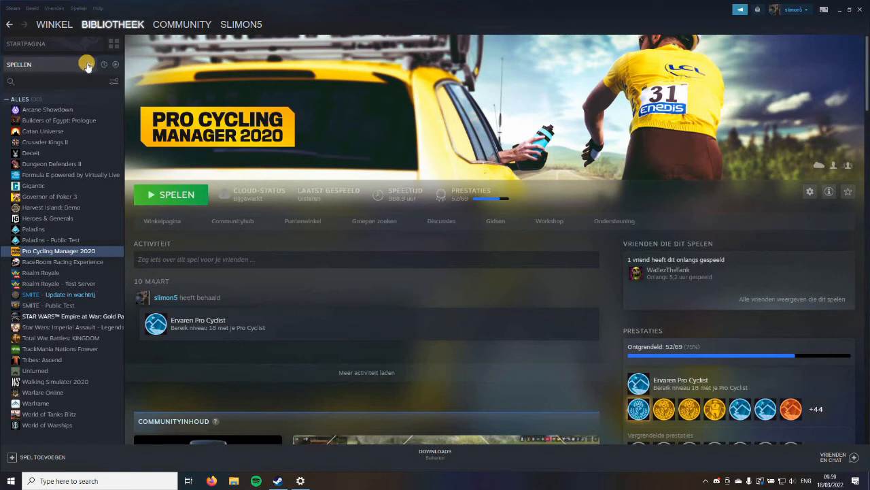
{"action": "left_click", "coordinate": [86, 64]}
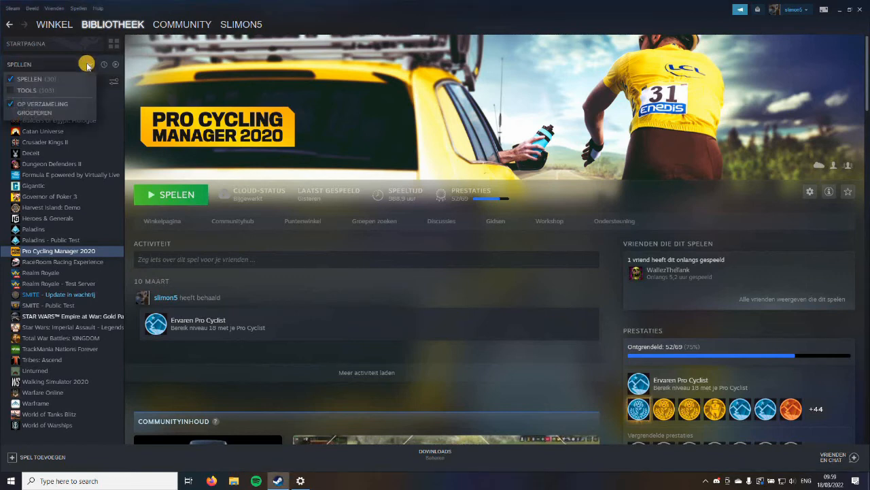
{"action": "left_click", "coordinate": [30, 89]}
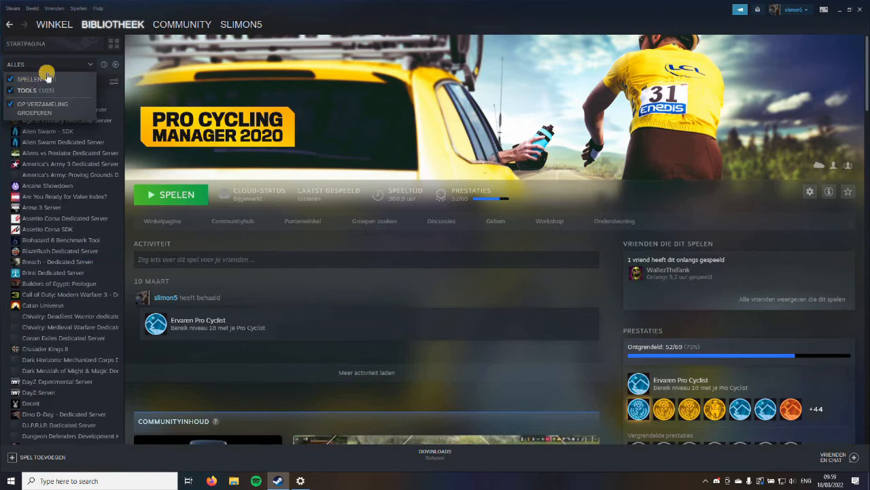
{"action": "left_click", "coordinate": [79, 65]}
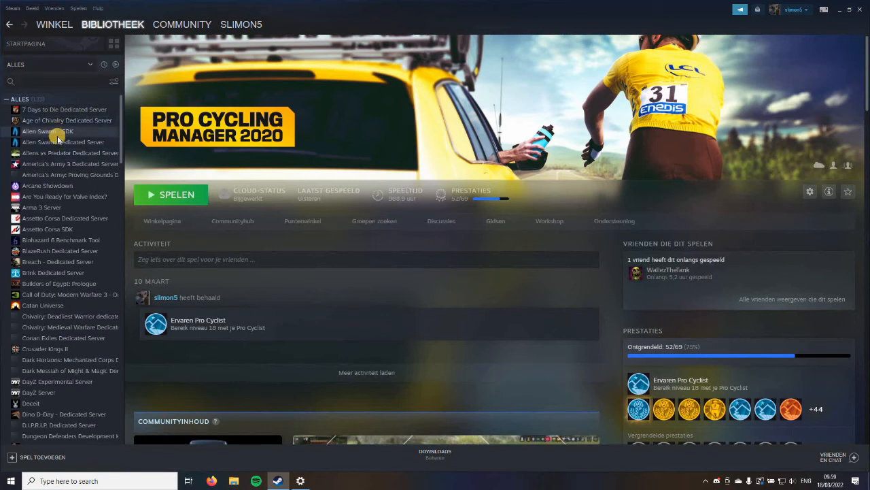
Launch the Stage Editor from Pro Cycling Manager 2020 - Stage and Database Editor and maximize its window
{"action": "scroll", "coordinate": [56, 136], "scroll_direction": "down", "scroll_amount": 4}
{"action": "scroll", "coordinate": [58, 140], "scroll_direction": "down", "scroll_amount": 7}
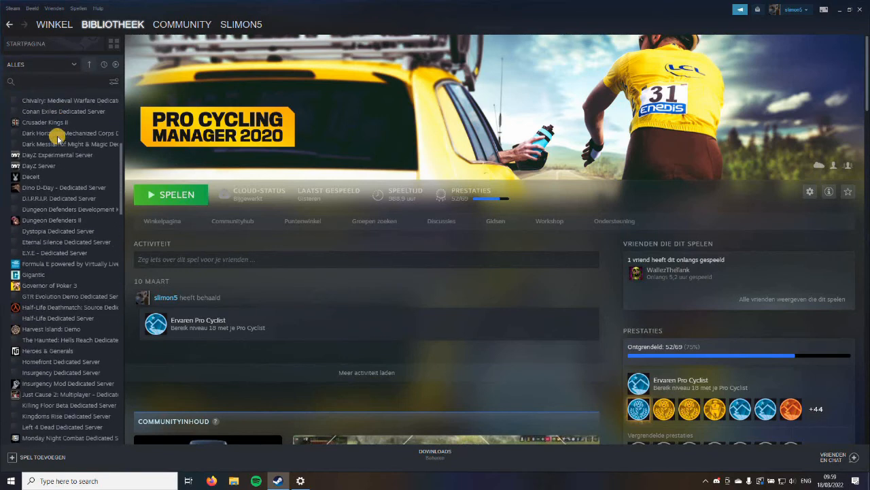
{"action": "scroll", "coordinate": [58, 140], "scroll_direction": "down", "scroll_amount": 5}
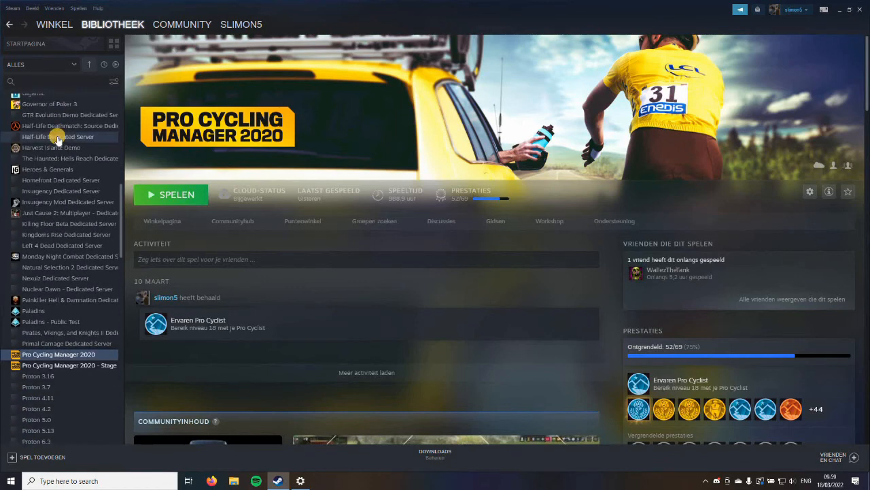
{"action": "scroll", "coordinate": [60, 139], "scroll_direction": "down", "scroll_amount": 3}
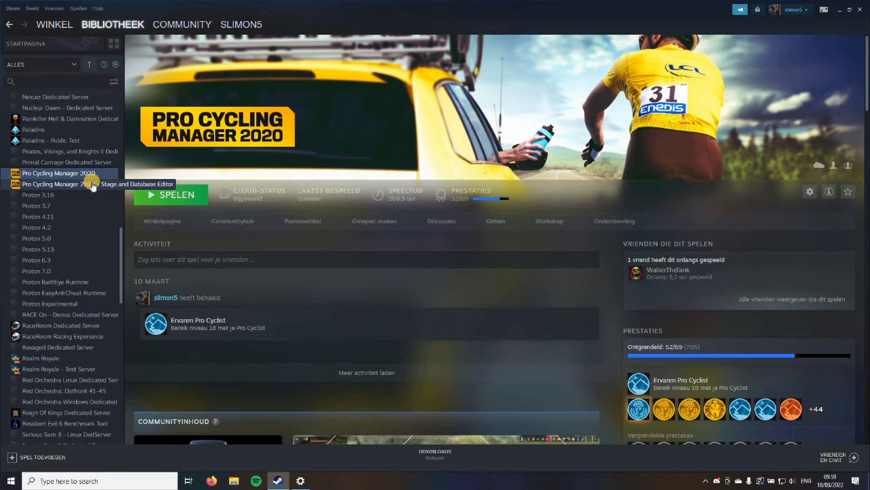
{"action": "left_click", "coordinate": [91, 185]}
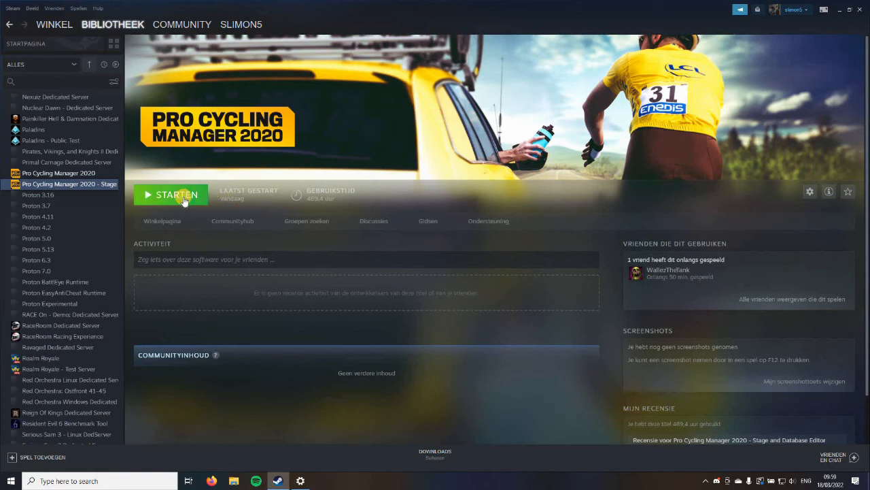
{"action": "left_click", "coordinate": [176, 195]}
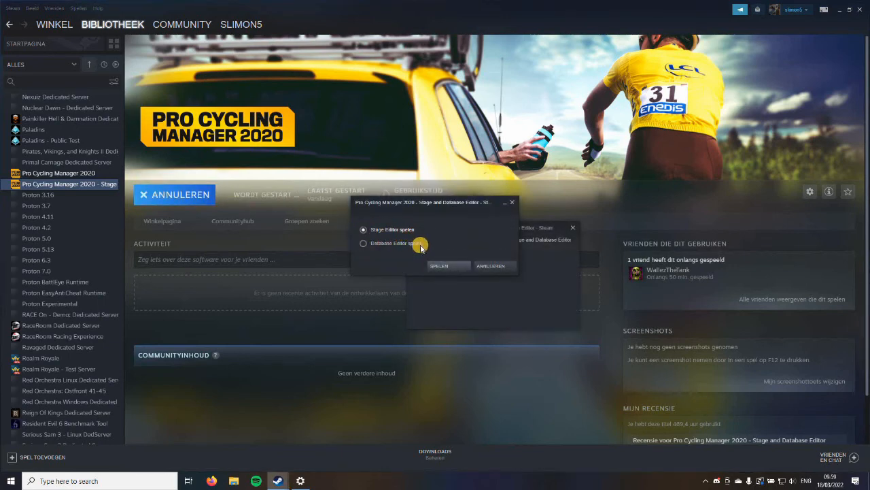
{"action": "left_click", "coordinate": [449, 266]}
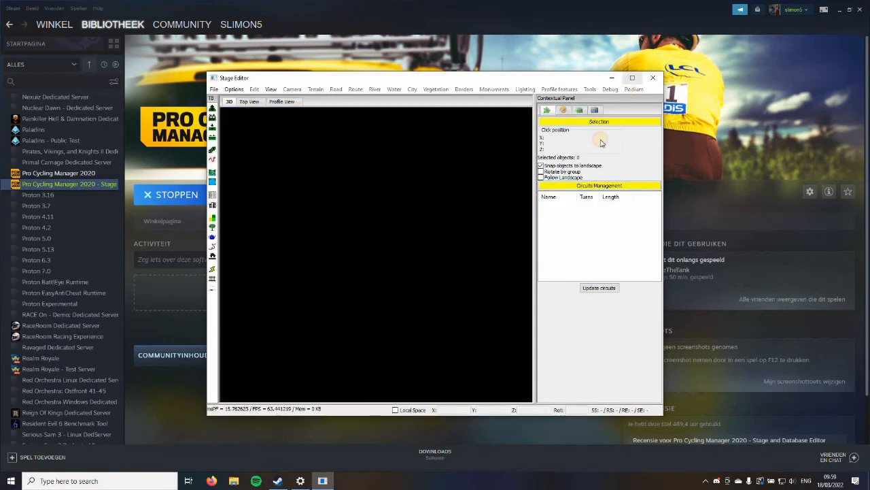
{"action": "left_click", "coordinate": [633, 78]}
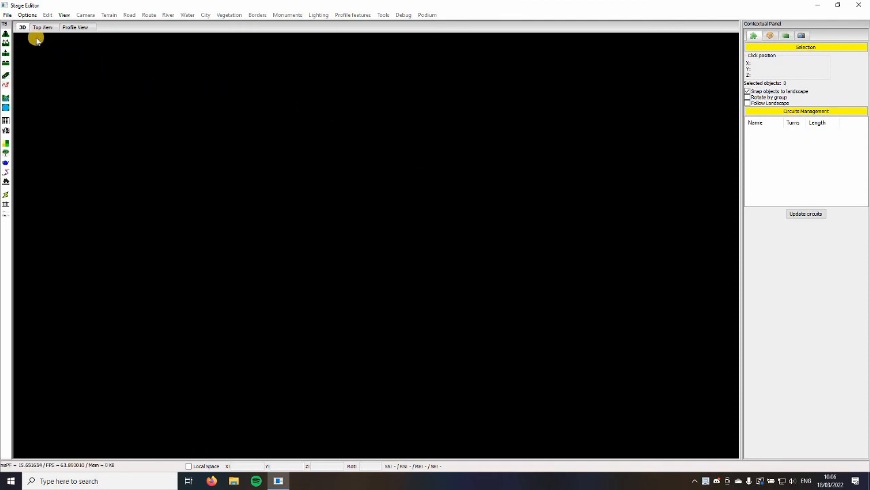
Start a new stage file and name the stage "Start - Finish"
{"action": "left_click", "coordinate": [7, 16]}
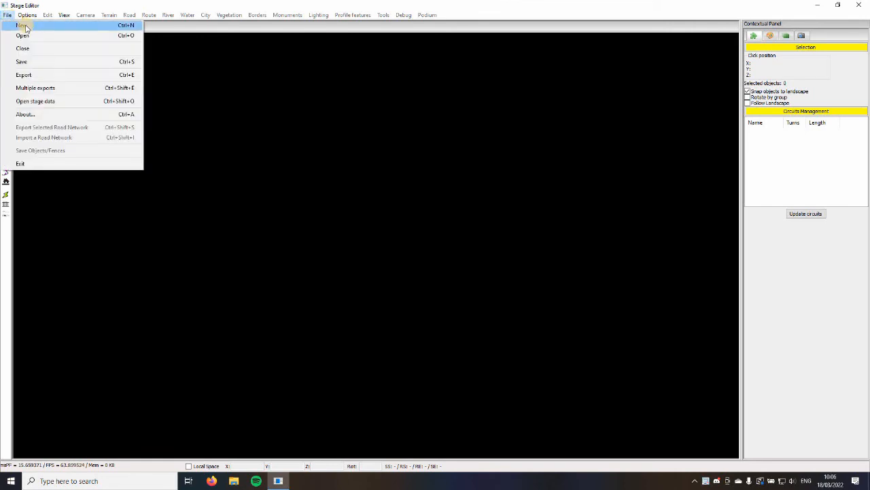
{"action": "left_click", "coordinate": [24, 26]}
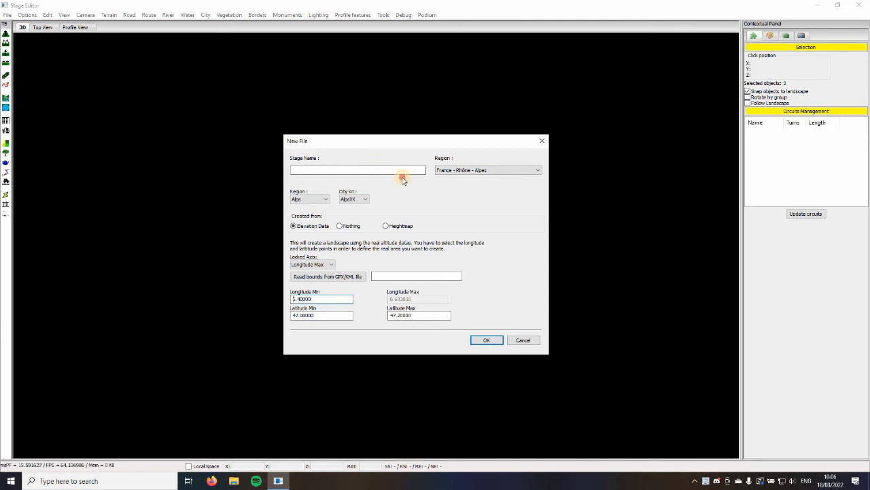
{"action": "left_click", "coordinate": [398, 170]}
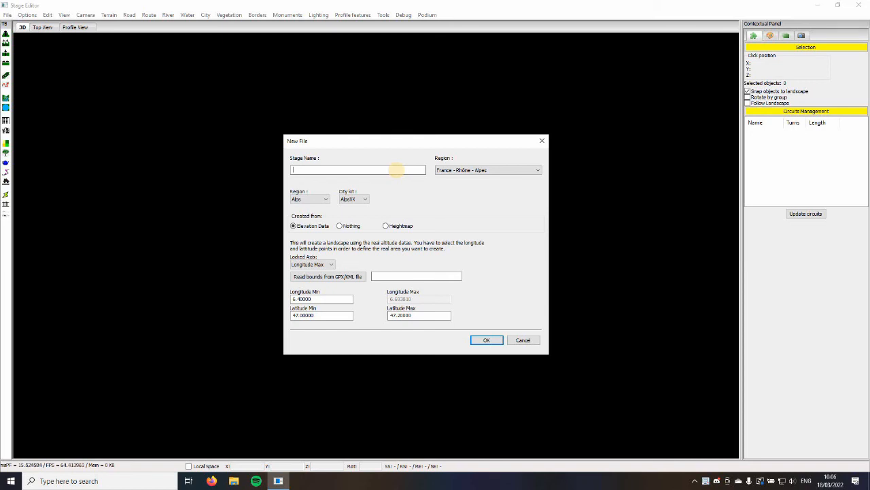
{"action": "type", "text": "Start - Finish"}
Set the new stage's geographic region to Italy - Lombardy
{"action": "left_click", "coordinate": [459, 171]}
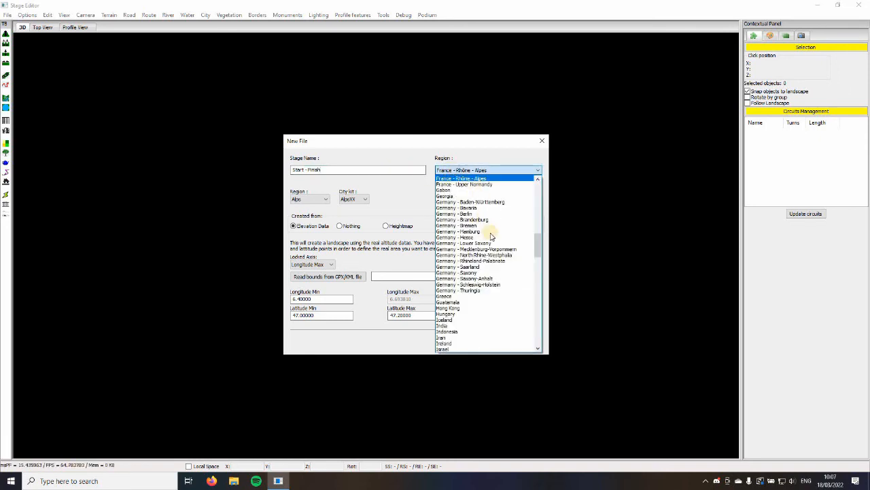
{"action": "scroll", "coordinate": [492, 224], "scroll_direction": "up", "scroll_amount": 3}
{"action": "scroll", "coordinate": [495, 225], "scroll_direction": "up", "scroll_amount": 5}
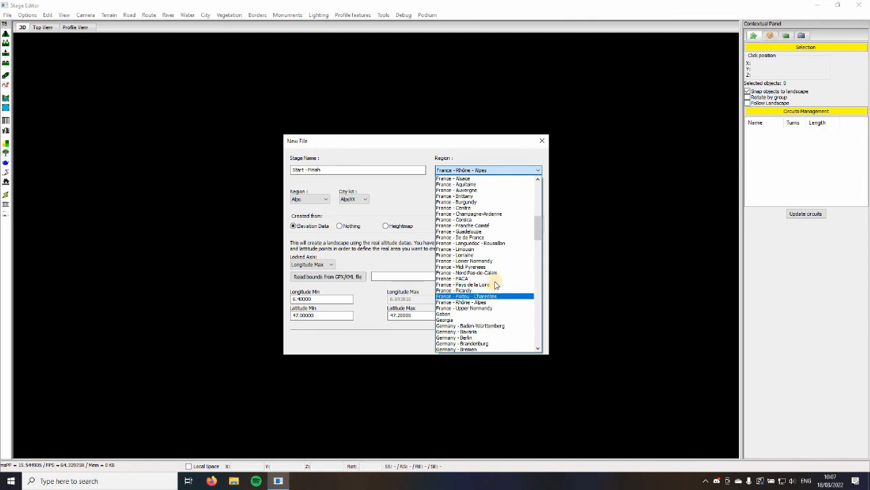
{"action": "scroll", "coordinate": [495, 286], "scroll_direction": "down", "scroll_amount": 2}
{"action": "scroll", "coordinate": [496, 286], "scroll_direction": "up", "scroll_amount": 12}
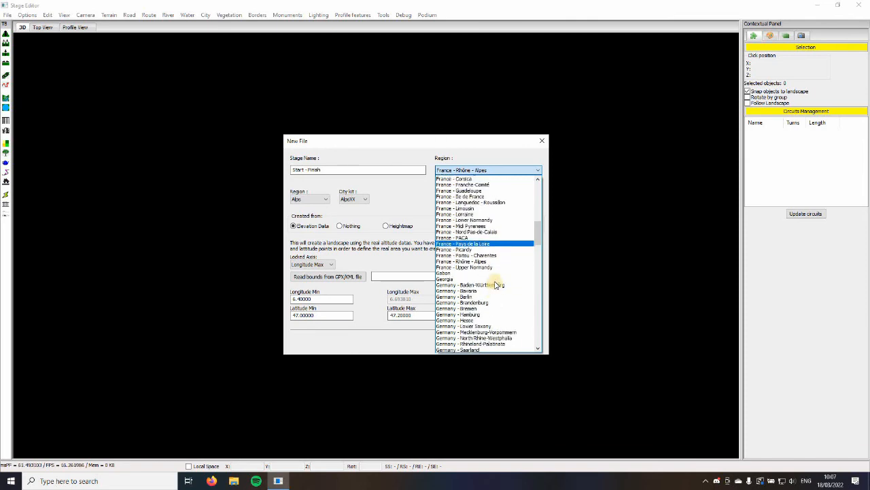
{"action": "scroll", "coordinate": [496, 285], "scroll_direction": "down", "scroll_amount": 20}
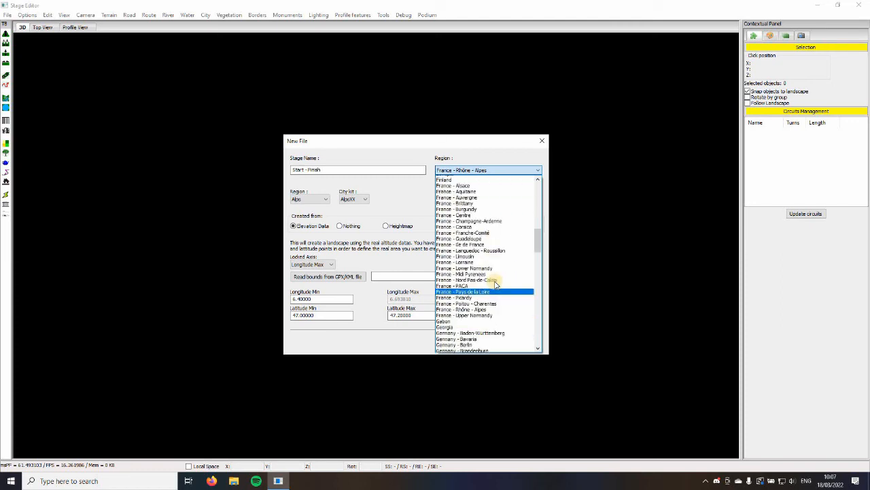
{"action": "scroll", "coordinate": [491, 272], "scroll_direction": "up", "scroll_amount": 3}
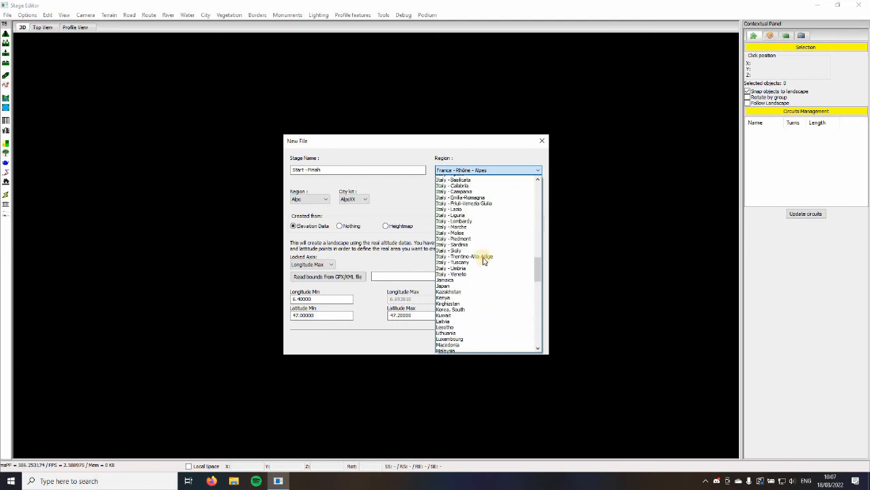
{"action": "left_click", "coordinate": [462, 233]}
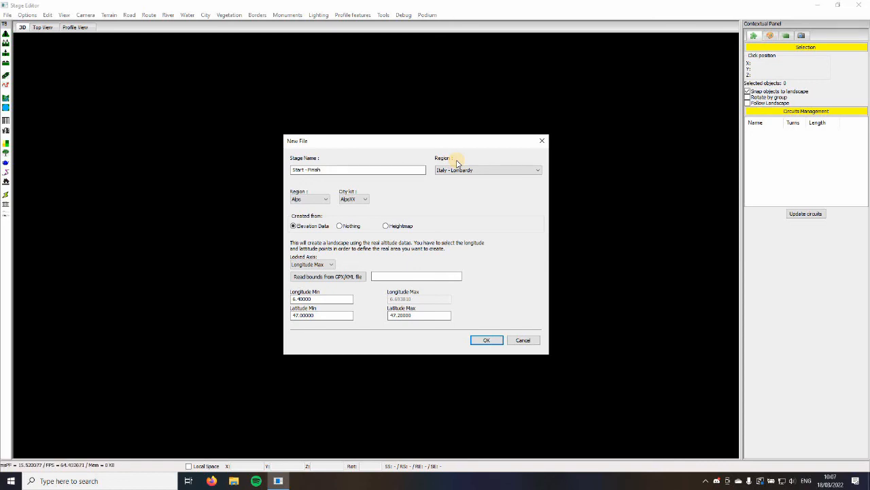
Choose Alps as the landscape region that goes with the AlpsXX city kit
{"action": "left_click", "coordinate": [325, 199]}
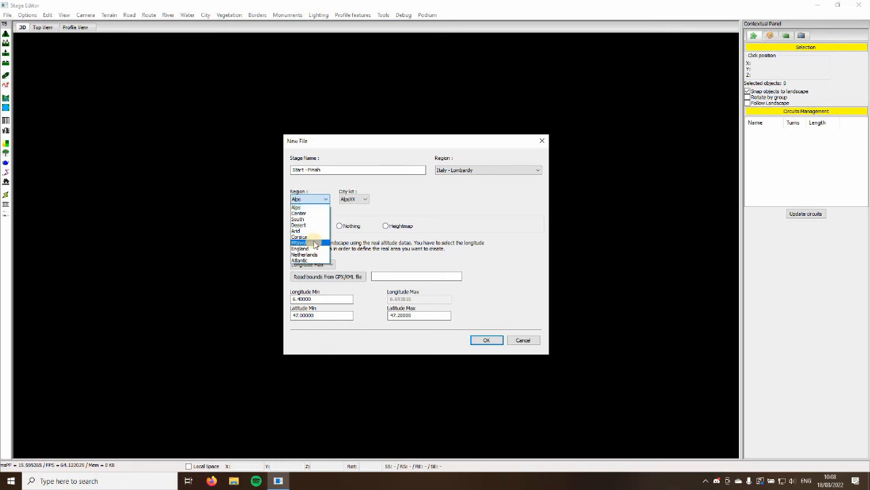
{"action": "left_click", "coordinate": [316, 207]}
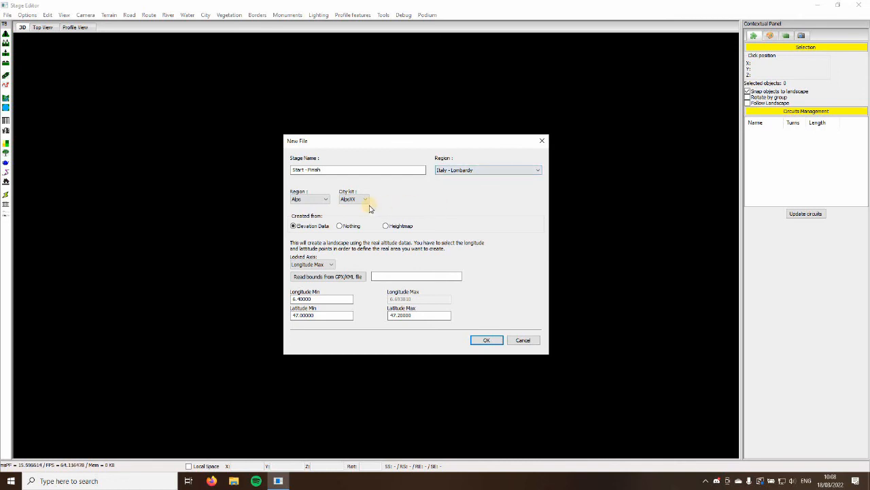
{"action": "left_click", "coordinate": [323, 201]}
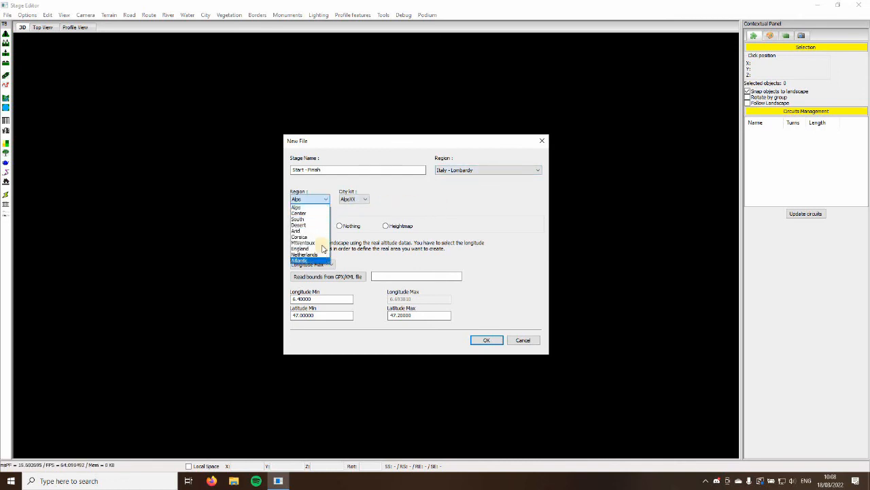
{"action": "left_click", "coordinate": [320, 201]}
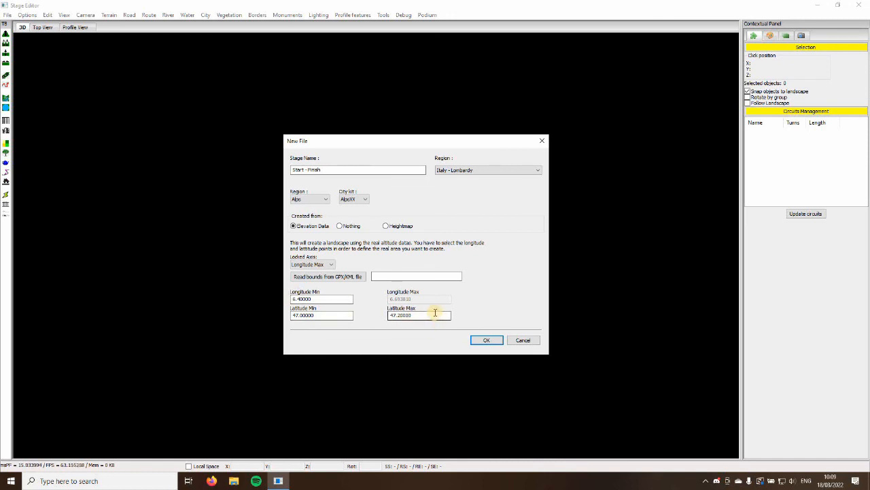
Set the minimum longitude of the stage area to 5.40000
{"action": "left_click", "coordinate": [293, 298]}
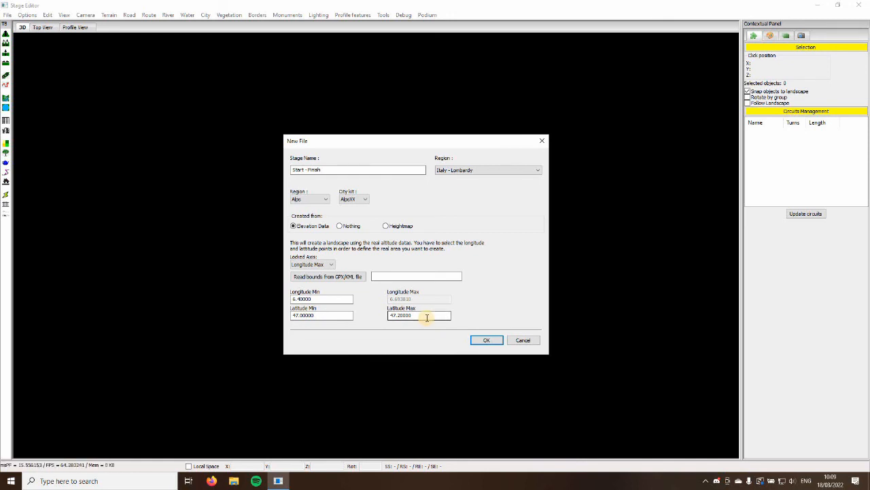
{"action": "left_click", "coordinate": [289, 299]}
{"action": "left_click_drag", "start_coordinate": [289, 299], "coordinate": [296, 299]}
{"action": "type", "text": "5"}
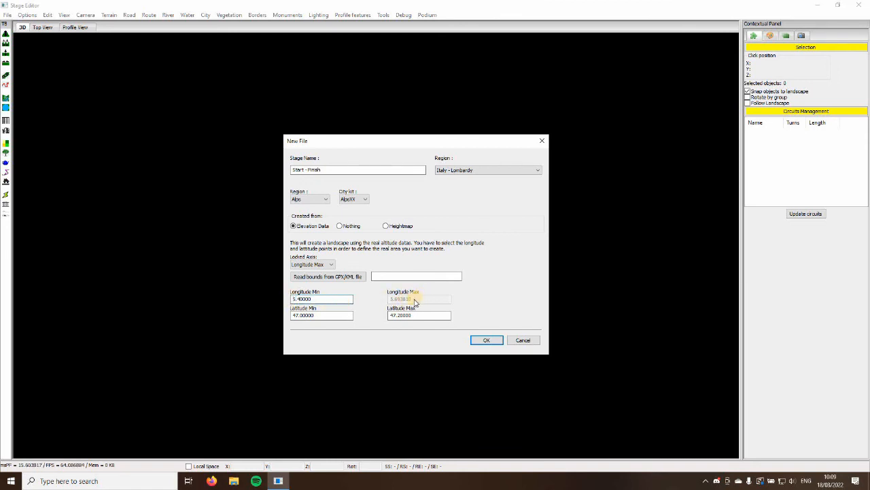
Read the stage area's bounds from the file new(176).gpx in the Downloads folder
{"action": "left_click", "coordinate": [332, 270]}
{"action": "left_click", "coordinate": [343, 274]}
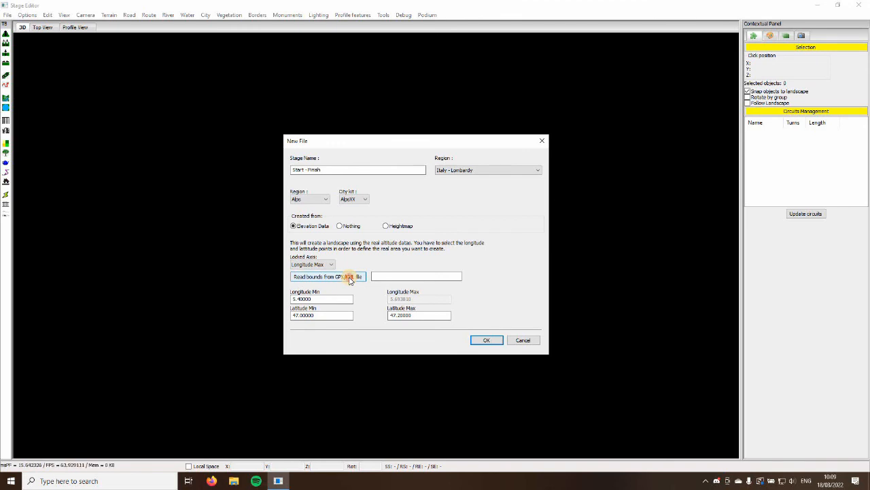
{"action": "left_click", "coordinate": [350, 278]}
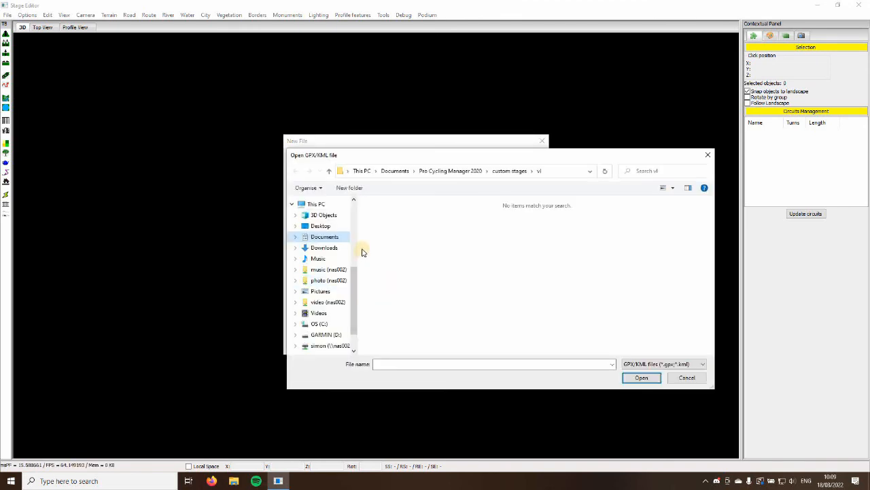
{"action": "left_click", "coordinate": [329, 250]}
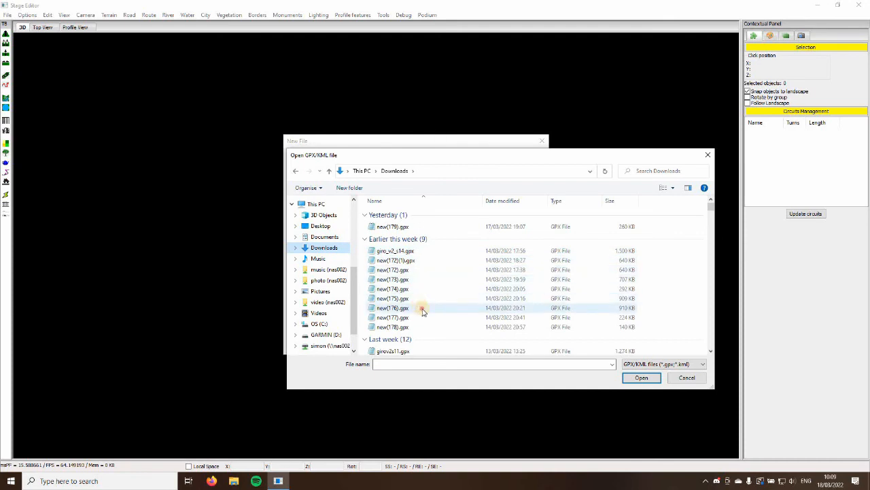
{"action": "double_click", "coordinate": [423, 310]}
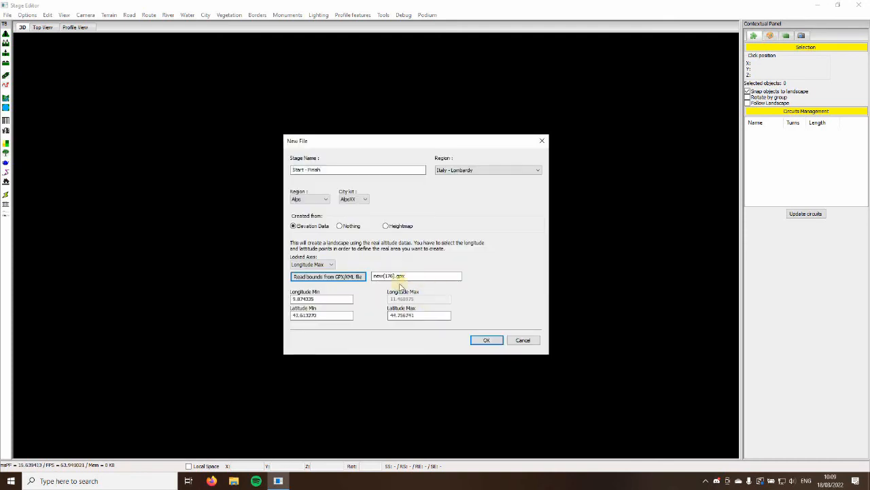
Create the stage landscape from elevation data using the imported longitude and latitude bounds
{"action": "left_click", "coordinate": [329, 300]}
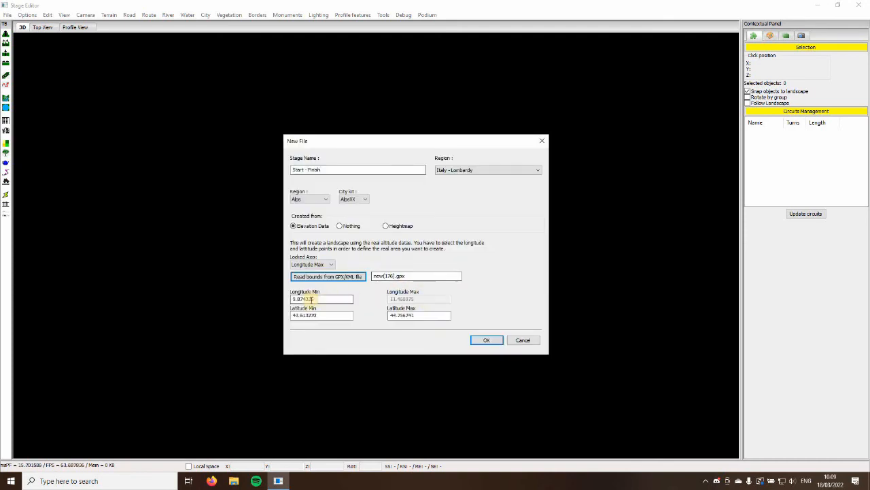
{"action": "left_click", "coordinate": [390, 316]}
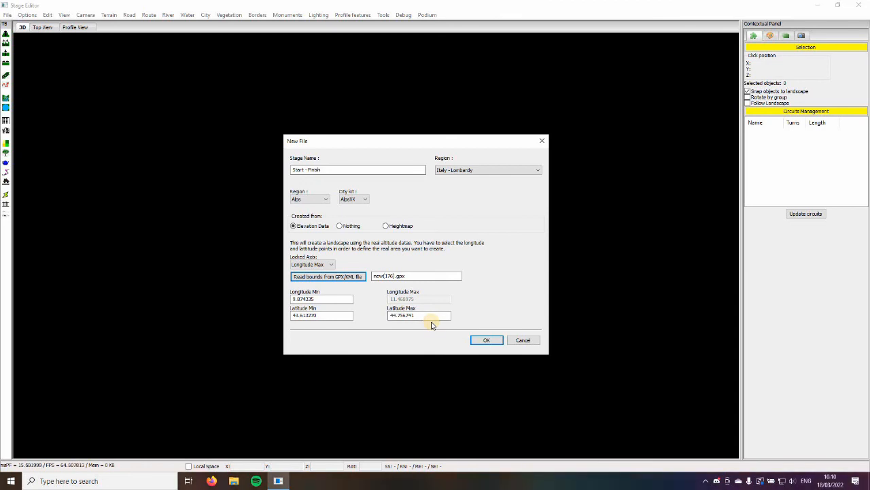
{"action": "left_click", "coordinate": [489, 339]}
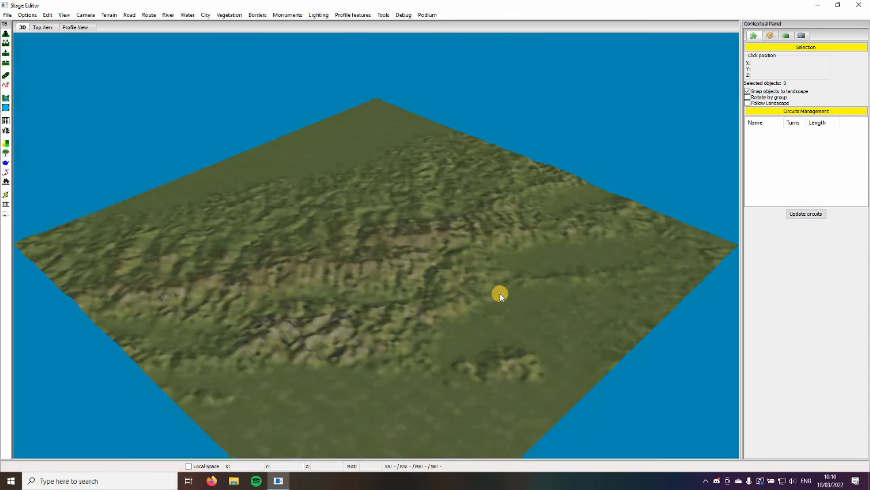
Examine the generated terrain from several angles and distances in the 3D view
{"action": "middle_click_drag", "start_coordinate": [501, 294], "coordinate": [419, 305]}
{"action": "scroll", "coordinate": [420, 305], "scroll_direction": "up", "scroll_amount": 6}
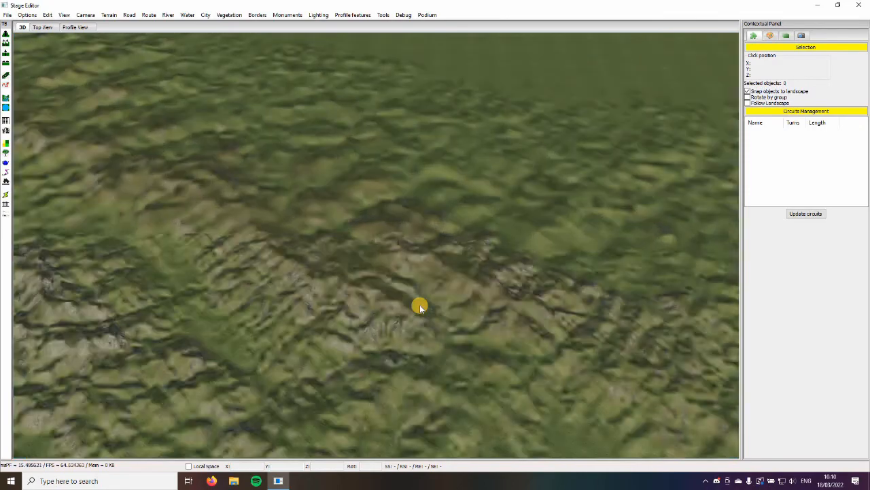
{"action": "scroll", "coordinate": [420, 304], "scroll_direction": "down", "scroll_amount": 5}
{"action": "middle_click_drag", "start_coordinate": [425, 283], "coordinate": [377, 282]}
{"action": "scroll", "coordinate": [377, 284], "scroll_direction": "up", "scroll_amount": 8}
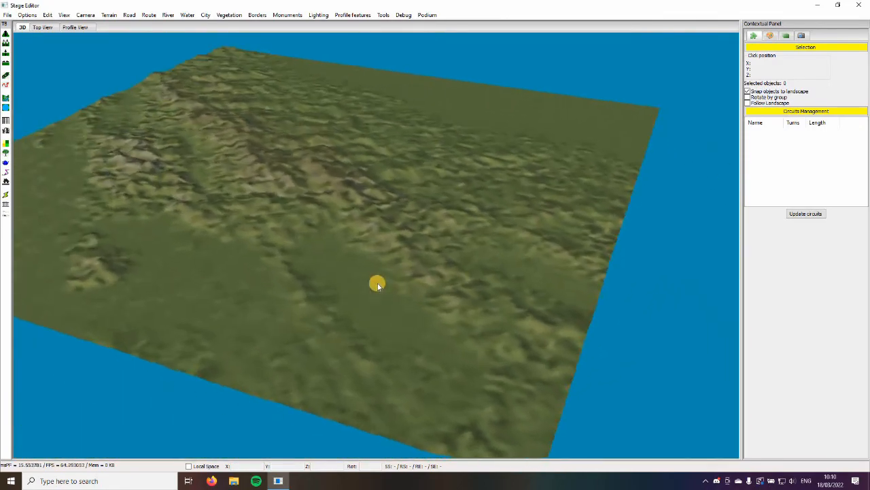
{"action": "scroll", "coordinate": [408, 282], "scroll_direction": "down", "scroll_amount": 8}
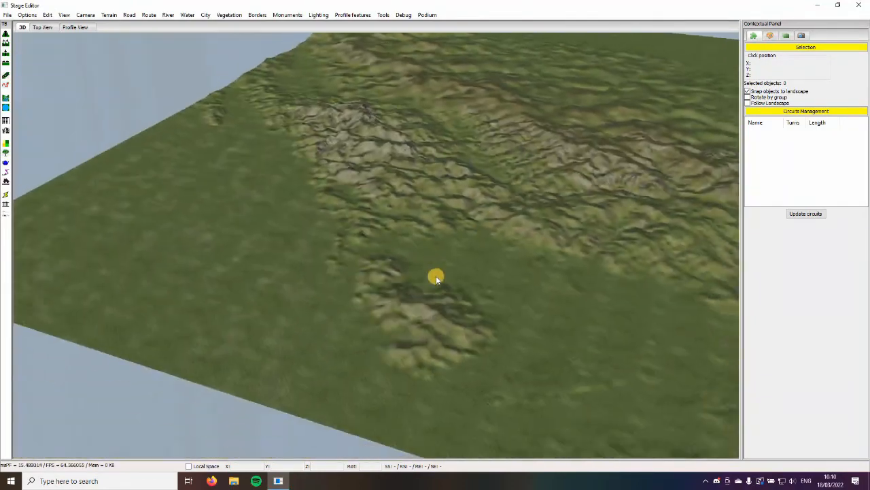
Inspect the mountain ranges and the isolated hill on the plain in the 3D view, both close up and from afar
{"action": "middle_click_drag", "start_coordinate": [437, 278], "coordinate": [342, 224]}
{"action": "scroll", "coordinate": [423, 280], "scroll_direction": "up", "scroll_amount": 2}
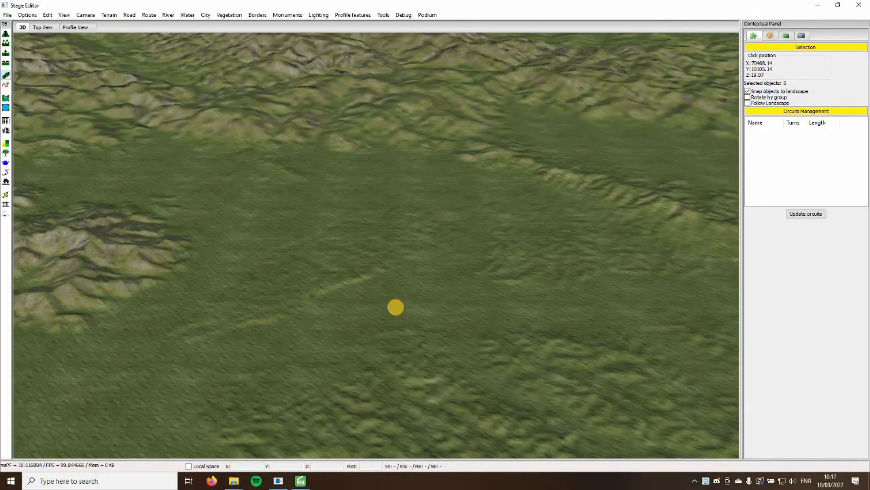
{"action": "scroll", "coordinate": [396, 229], "scroll_direction": "down", "scroll_amount": 1}
{"action": "middle_click_drag", "start_coordinate": [397, 227], "coordinate": [388, 275]}
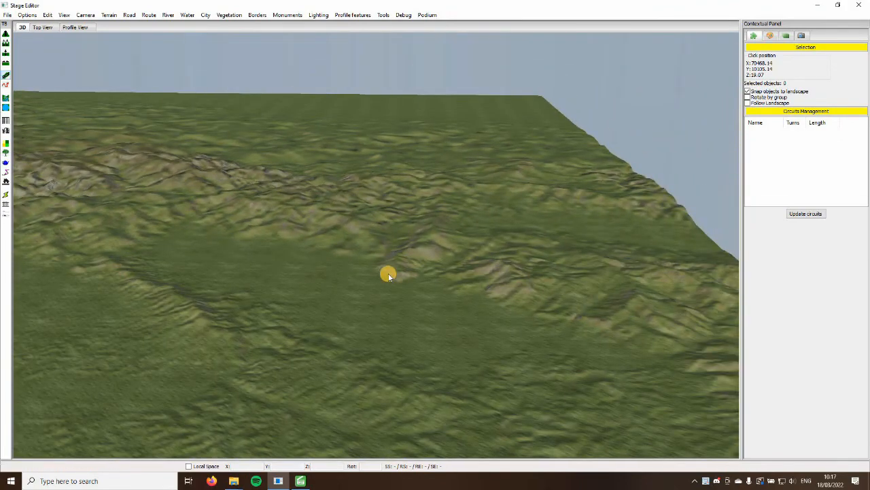
{"action": "key", "text": "Left"}
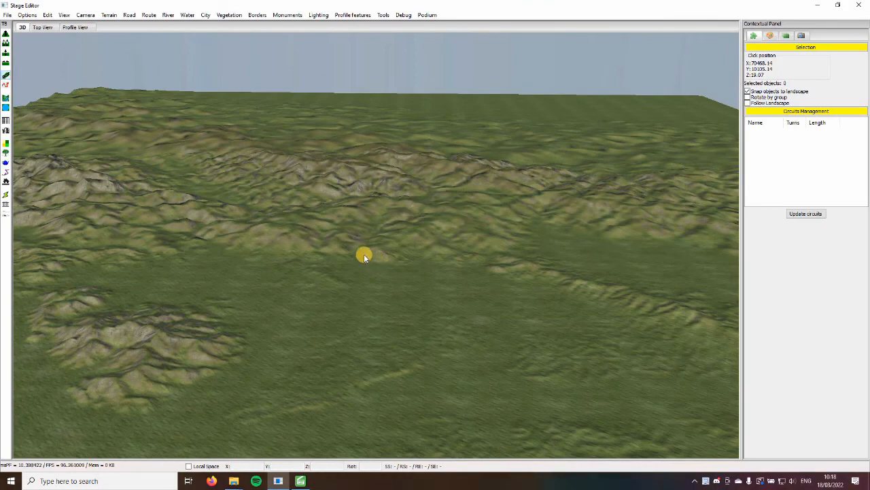
{"action": "scroll", "coordinate": [380, 253], "scroll_direction": "down", "scroll_amount": 5}
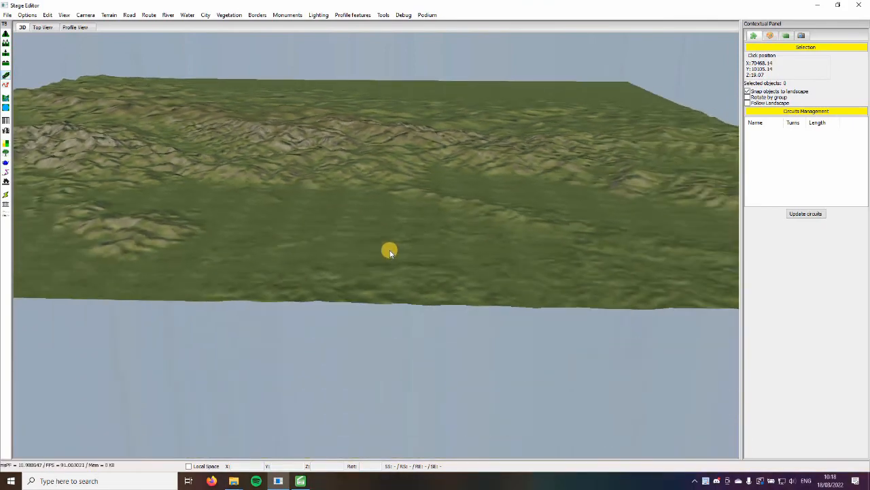
{"action": "scroll", "coordinate": [398, 255], "scroll_direction": "up", "scroll_amount": 6}
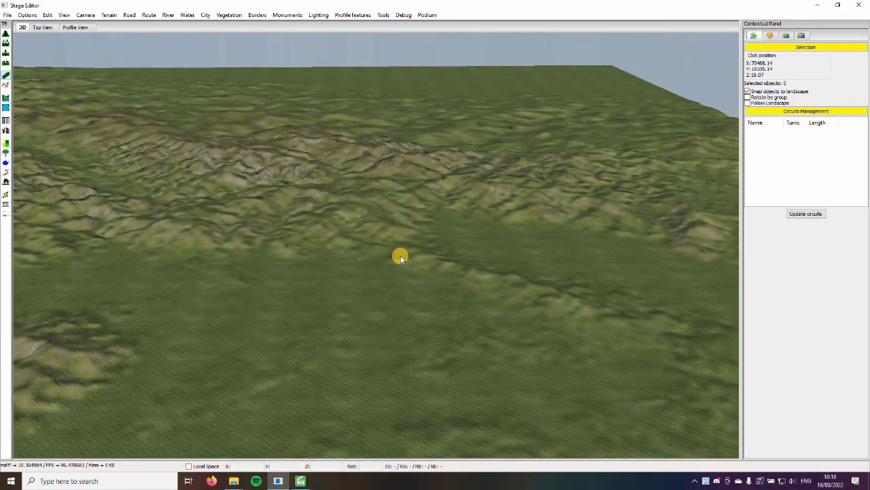
{"action": "scroll", "coordinate": [400, 257], "scroll_direction": "up", "scroll_amount": 5}
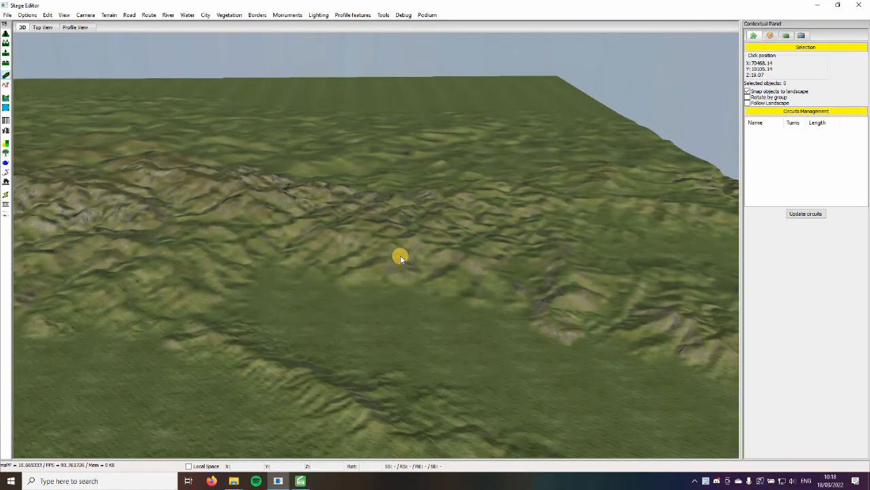
{"action": "scroll", "coordinate": [390, 246], "scroll_direction": "down", "scroll_amount": 7}
{"action": "scroll", "coordinate": [383, 239], "scroll_direction": "up", "scroll_amount": 5}
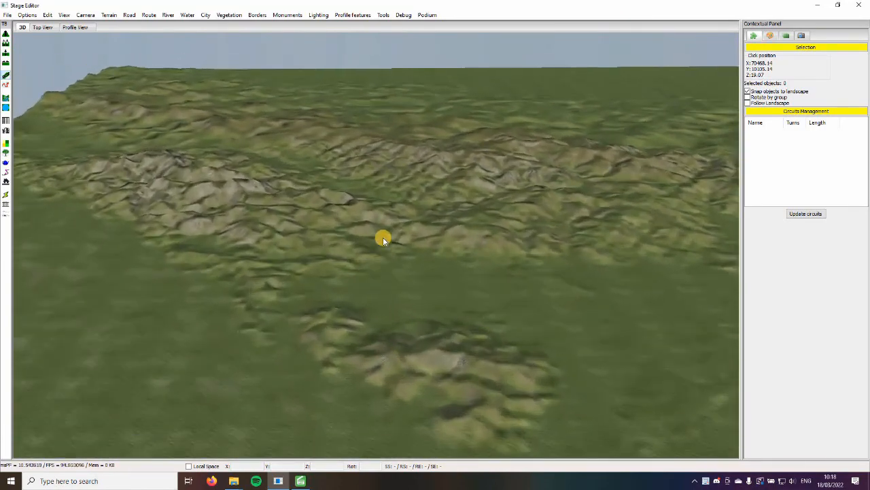
{"action": "scroll", "coordinate": [362, 248], "scroll_direction": "up", "scroll_amount": 2}
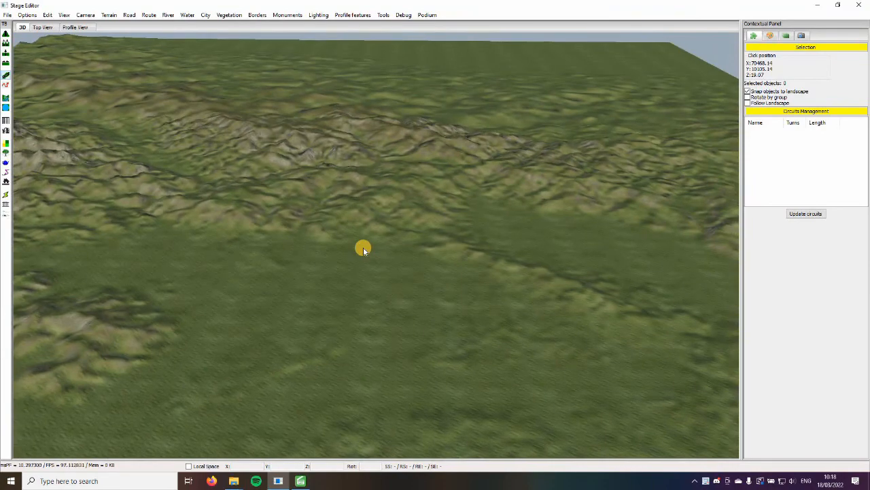
{"action": "scroll", "coordinate": [363, 250], "scroll_direction": "up", "scroll_amount": 3}
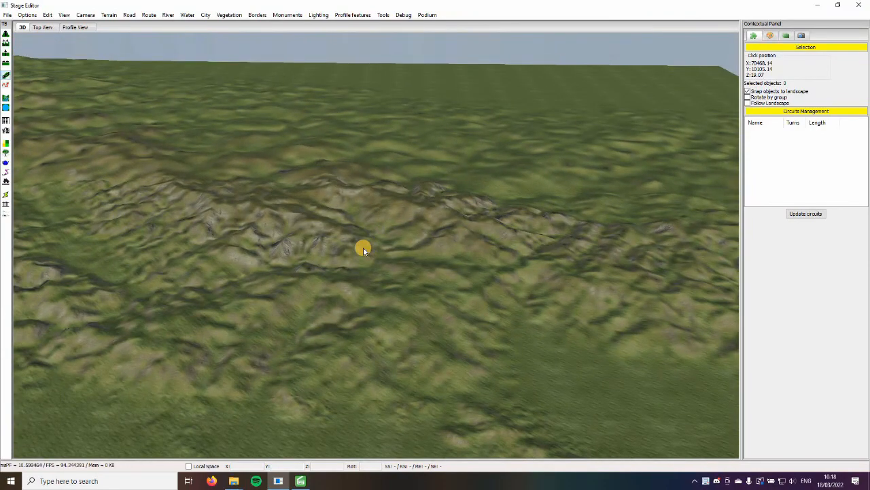
{"action": "scroll", "coordinate": [363, 250], "scroll_direction": "down", "scroll_amount": 4}
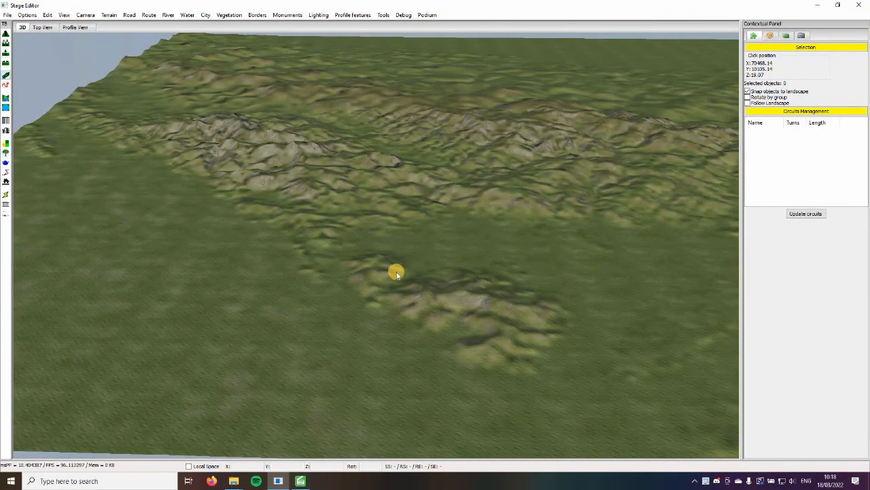
{"action": "scroll", "coordinate": [397, 273], "scroll_direction": "down", "scroll_amount": 4}
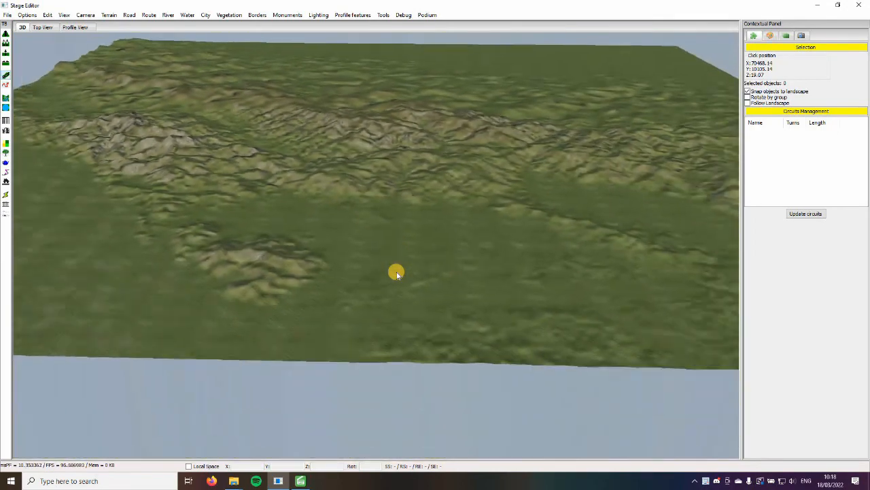
{"action": "scroll", "coordinate": [397, 273], "scroll_direction": "up", "scroll_amount": 4}
{"action": "key", "text": "Left"}
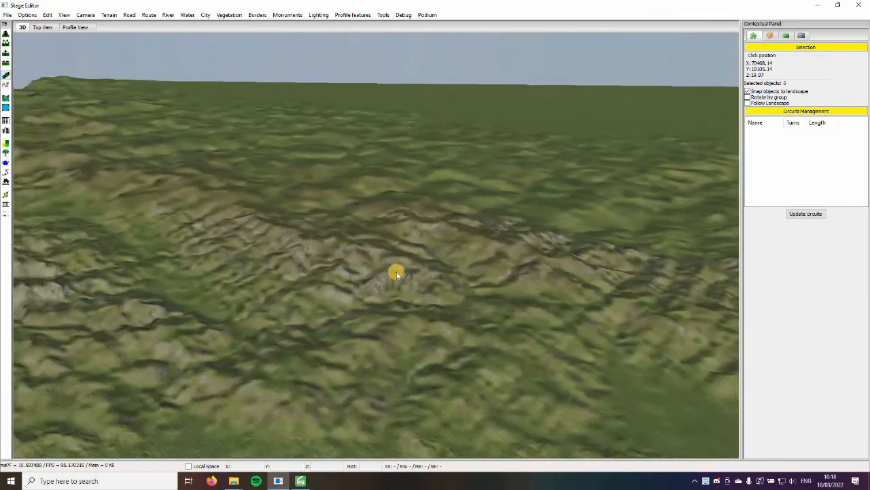
{"action": "key", "text": "Right"}
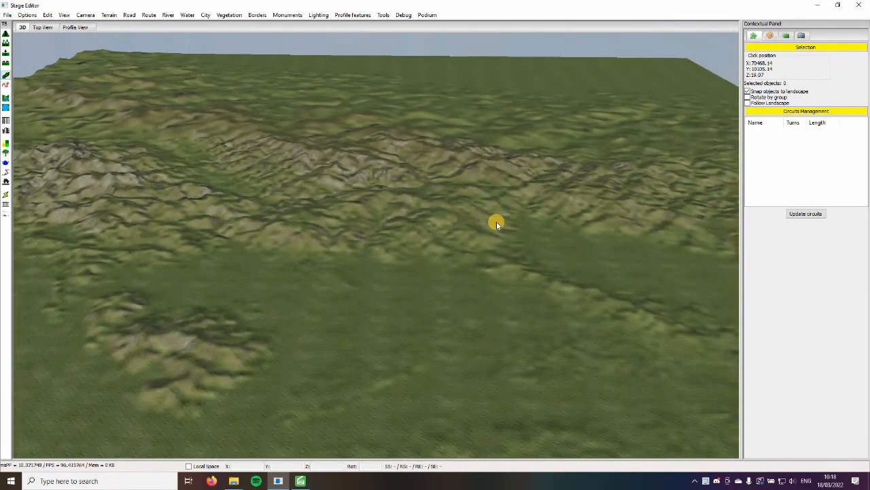
{"action": "key", "text": "Up"}
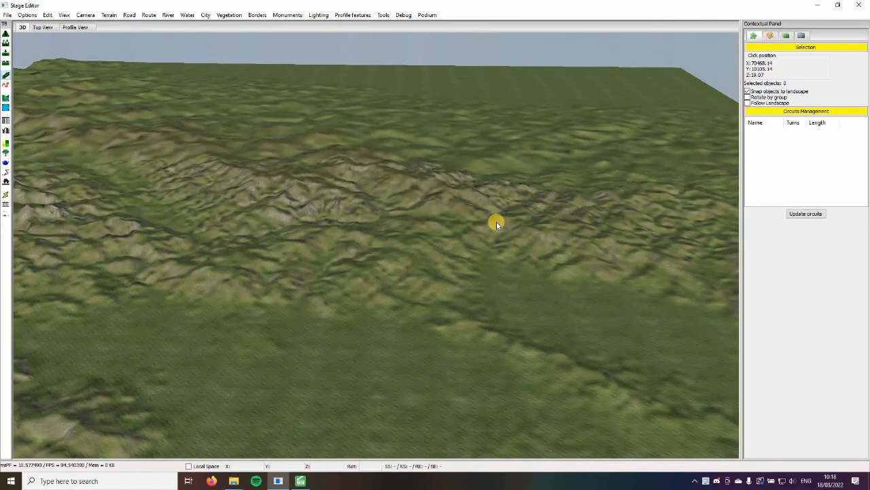
{"action": "scroll", "coordinate": [496, 226], "scroll_direction": "up", "scroll_amount": 6}
{"action": "scroll", "coordinate": [497, 226], "scroll_direction": "down", "scroll_amount": 9}
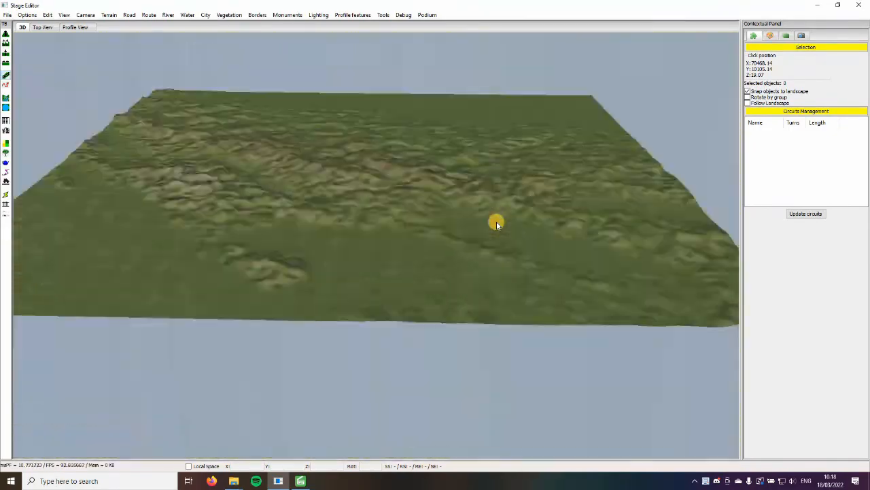
{"action": "scroll", "coordinate": [496, 226], "scroll_direction": "down", "scroll_amount": 3}
{"action": "scroll", "coordinate": [497, 225], "scroll_direction": "up", "scroll_amount": 5}
{"action": "key", "text": "Down"}
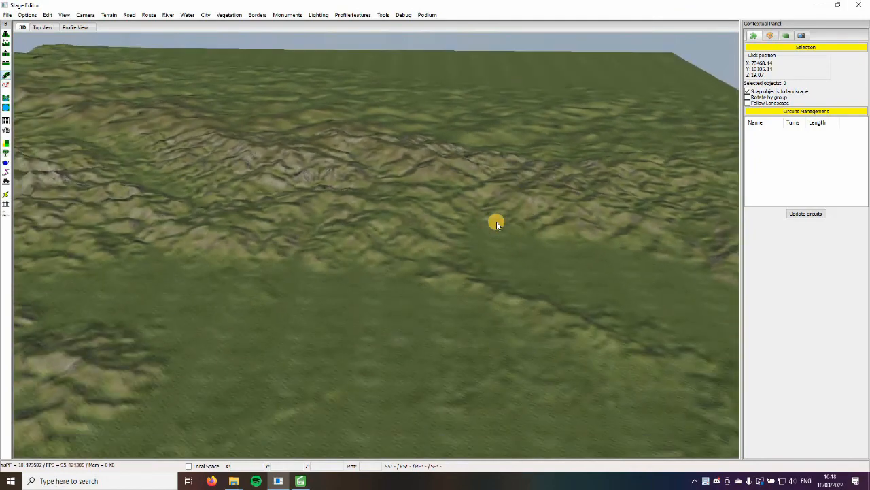
{"action": "key", "text": "Left"}
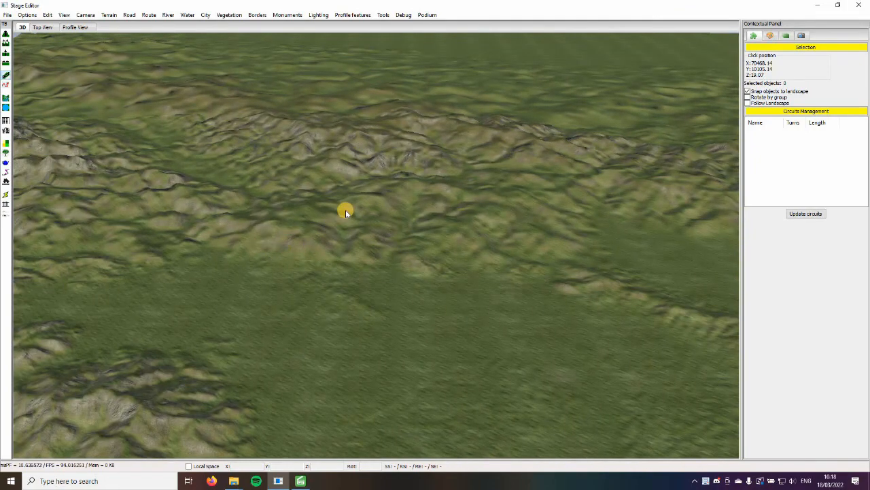
Survey the narrow ridge, the flat valley behind it and the rocky mountains by flying the 3D camera across the landscape
{"action": "middle_click_drag", "start_coordinate": [334, 246], "coordinate": [358, 298]}
{"action": "key", "text": "Down"}
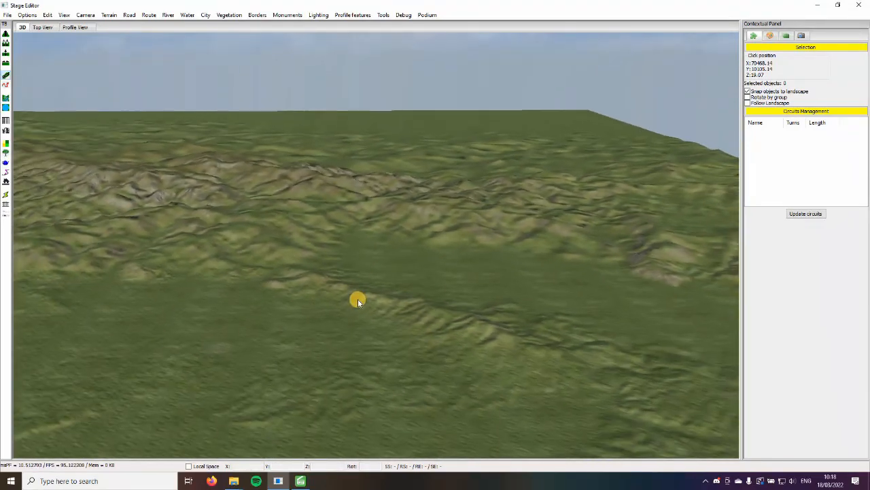
{"action": "key", "text": "Left"}
{"action": "key", "text": "Up"}
{"action": "key", "text": "Down"}
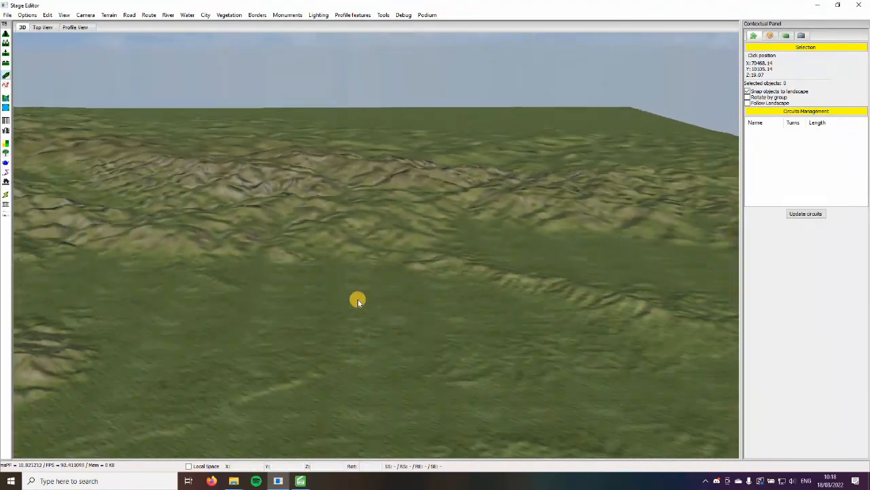
{"action": "key", "text": "Up"}
{"action": "key", "text": "Down"}
{"action": "key", "text": "Up"}
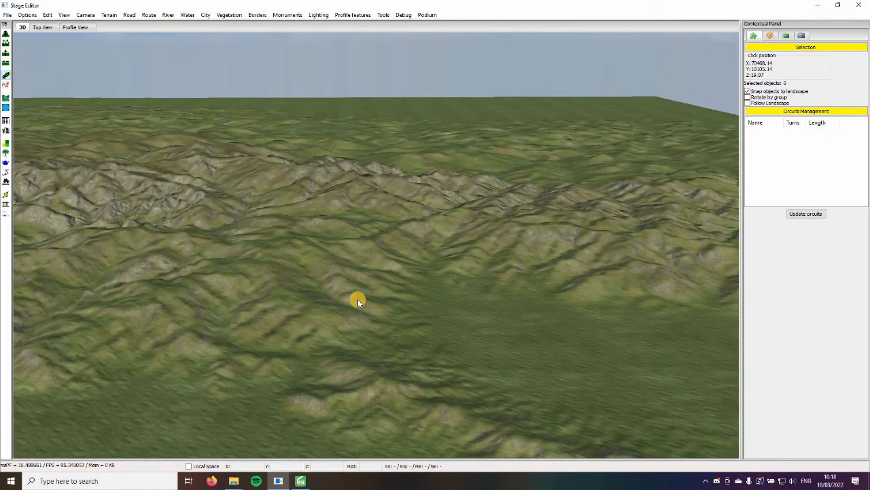
{"action": "middle_click_drag", "start_coordinate": [261, 292], "coordinate": [356, 300]}
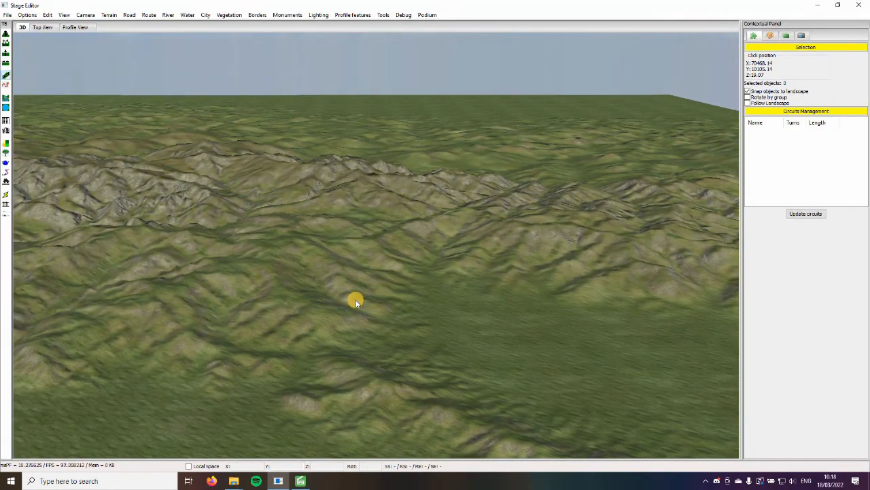
{"action": "key", "text": "Down"}
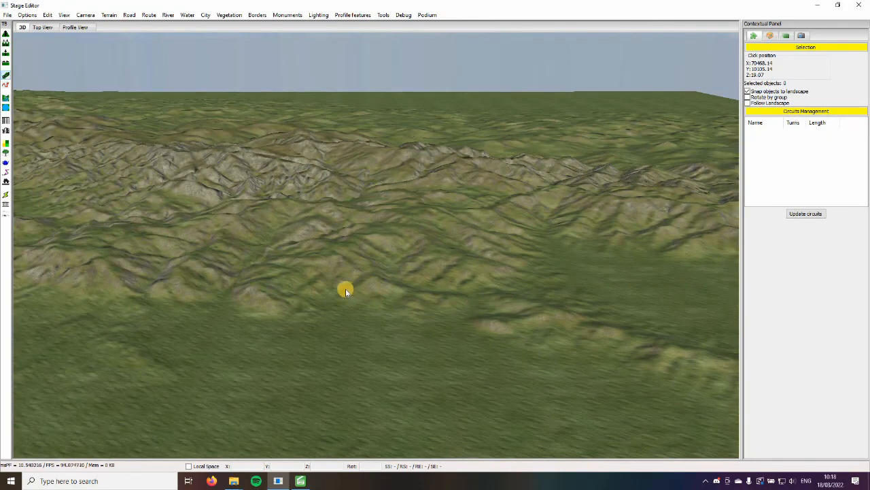
{"action": "scroll", "coordinate": [341, 290], "scroll_direction": "down", "scroll_amount": 3}
{"action": "mouse_move", "coordinate": [337, 291]}
{"action": "middle_mouse_down"}
{"action": "mouse_move", "coordinate": [341, 296]}
{"action": "mouse_move", "coordinate": [340, 286]}
{"action": "middle_mouse_up"}
{"action": "key", "text": "Down"}
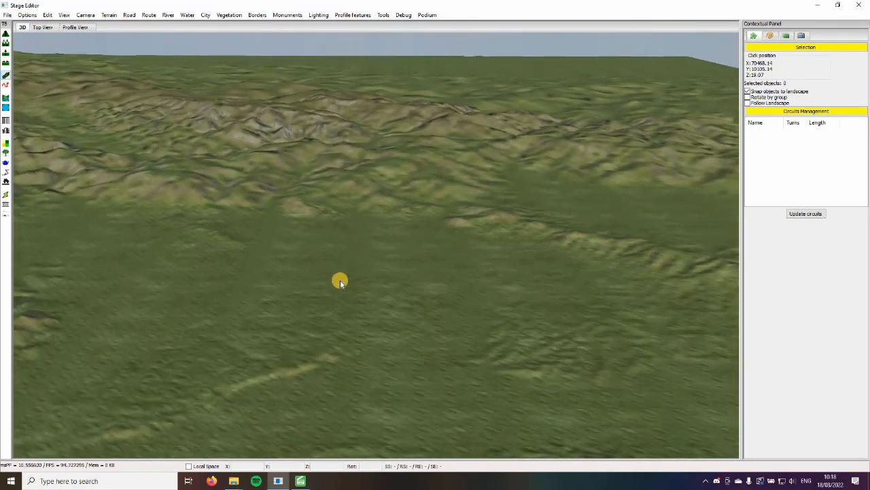
{"action": "key", "text": "Right"}
{"action": "key", "text": "Up"}
{"action": "key", "text": "Up"}
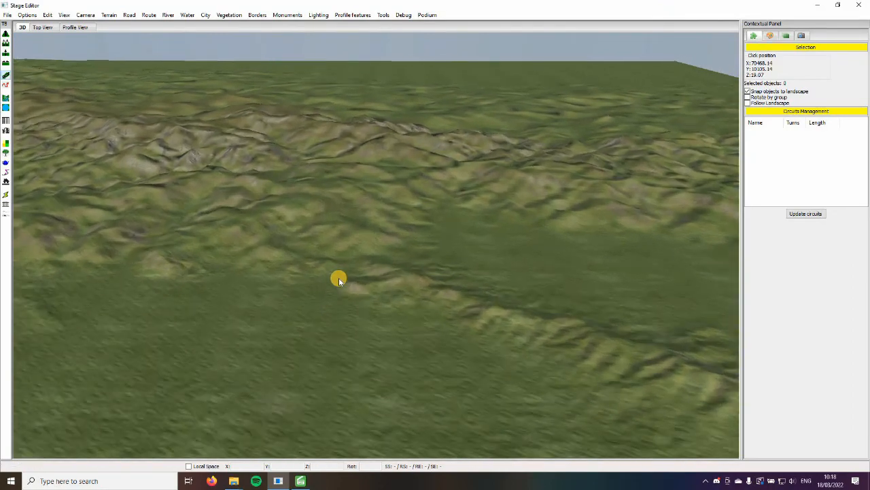
{"action": "key", "text": "Left"}
{"action": "key", "text": "Down"}
{"action": "key", "text": "Down"}
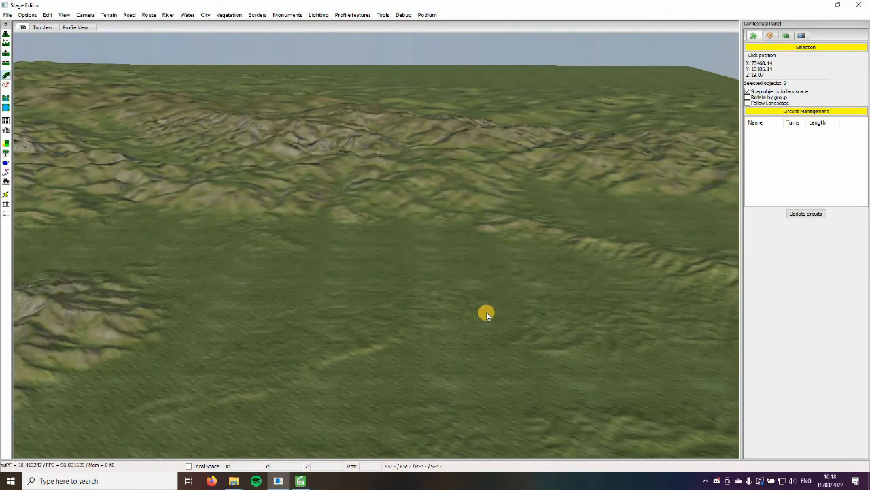
{"action": "key", "text": "Right"}
{"action": "key", "text": "Right"}
{"action": "right_click_drag", "start_coordinate": [430, 320], "coordinate": [435, 318]}
{"action": "key", "text": "Up"}
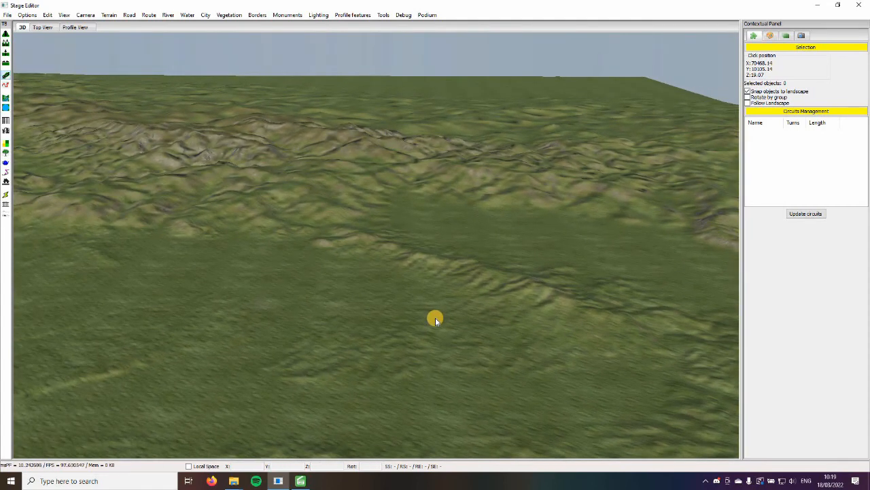
{"action": "key", "text": "Left"}
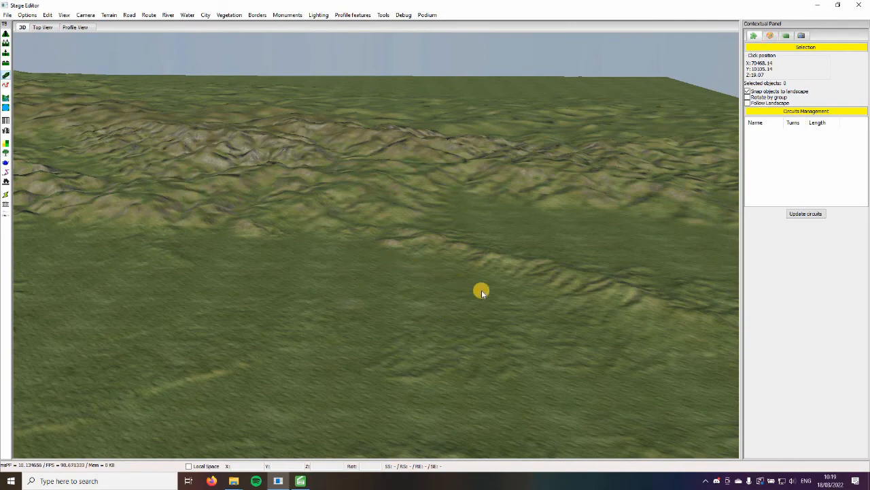
{"action": "key", "text": "Up"}
{"action": "key", "text": "Down"}
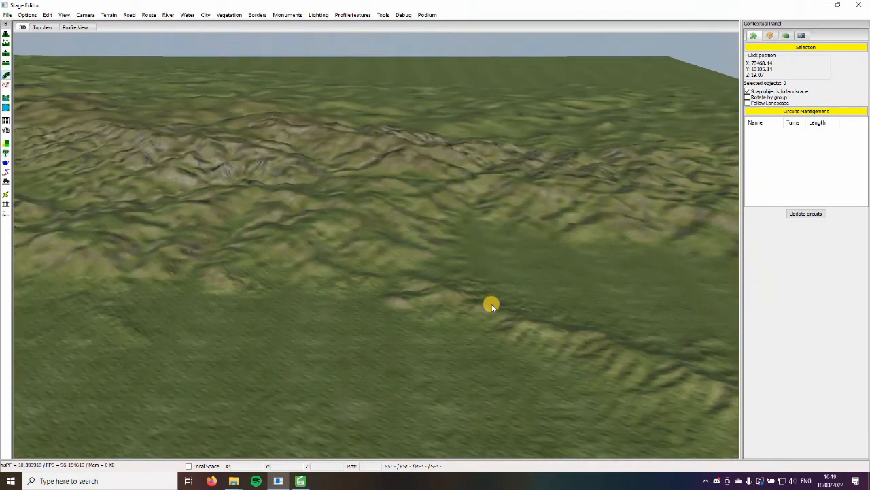
{"action": "key", "text": "Up"}
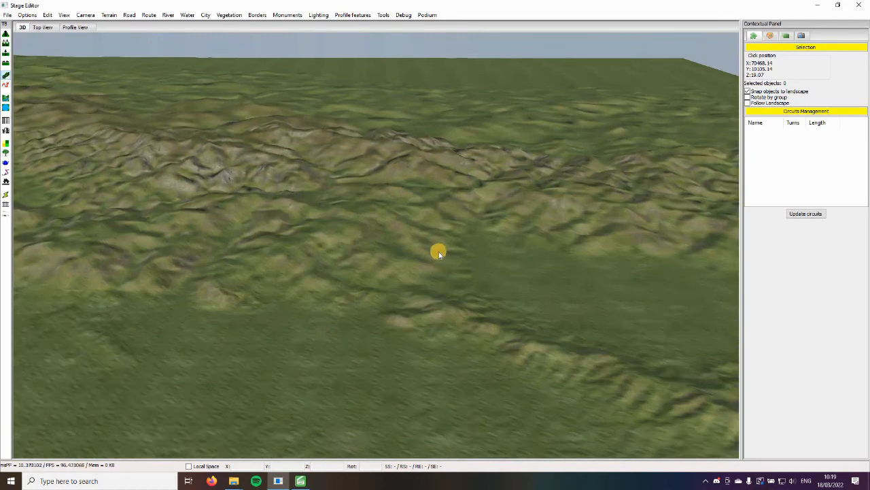
{"action": "key", "text": "Down"}
{"action": "key", "text": "Right"}
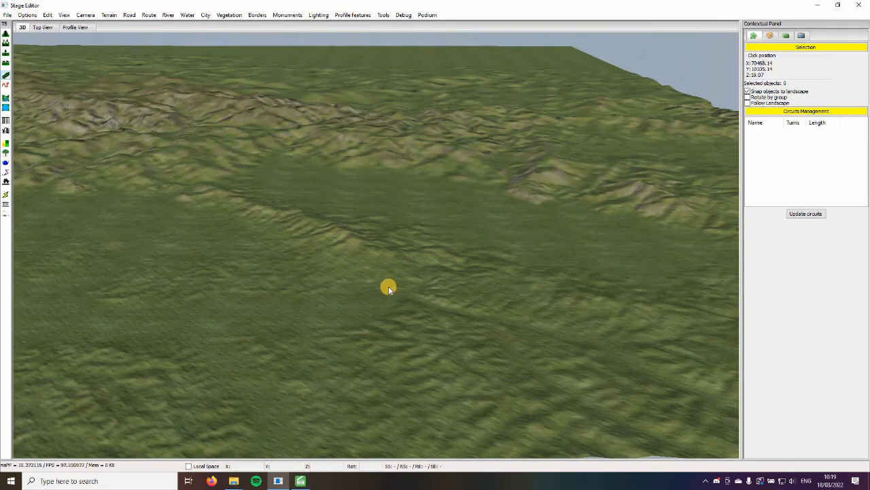
{"action": "middle_click_drag", "start_coordinate": [338, 290], "coordinate": [391, 287]}
{"action": "key", "text": "Up"}
{"action": "key", "text": "Up"}
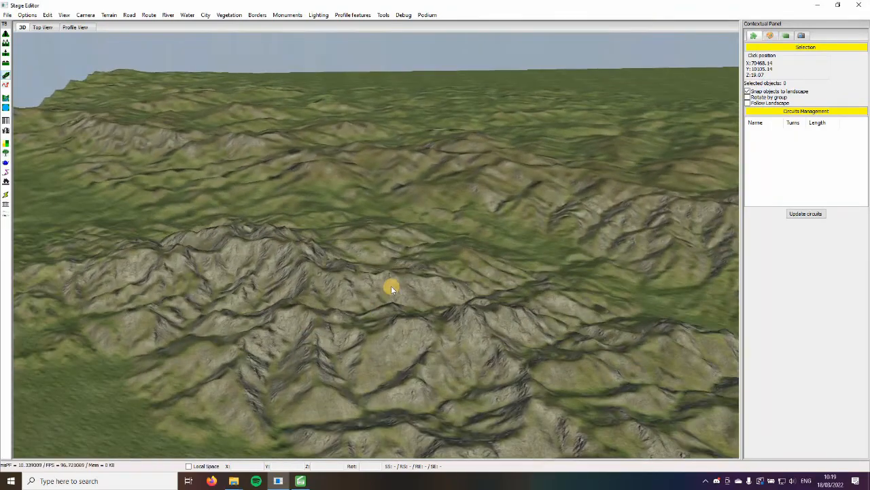
{"action": "key", "text": "Right"}
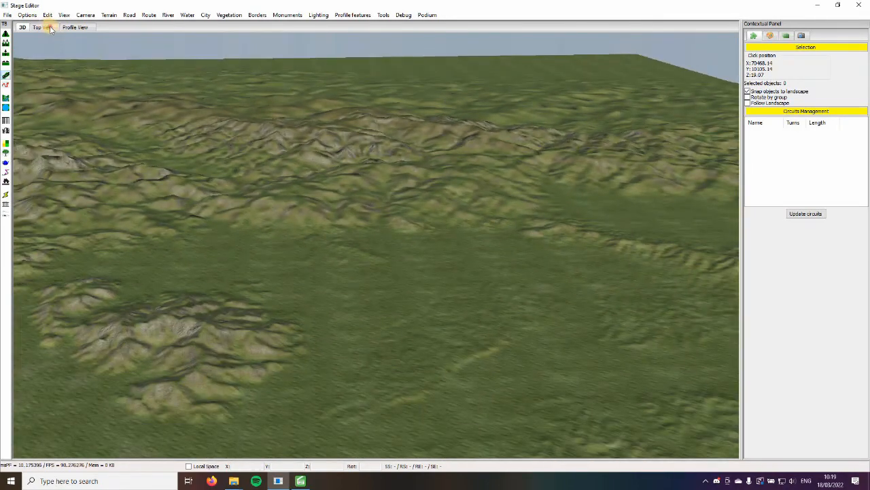
Examine the landscape's relief in the top view, closing in on the isolated hill and the coast-like plain around it
{"action": "left_click", "coordinate": [44, 27]}
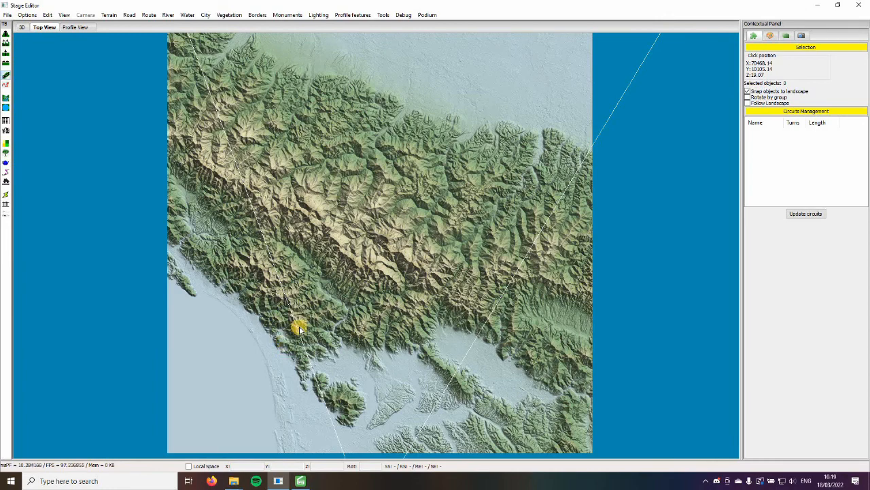
{"action": "scroll", "coordinate": [229, 254], "scroll_direction": "up", "scroll_amount": 5}
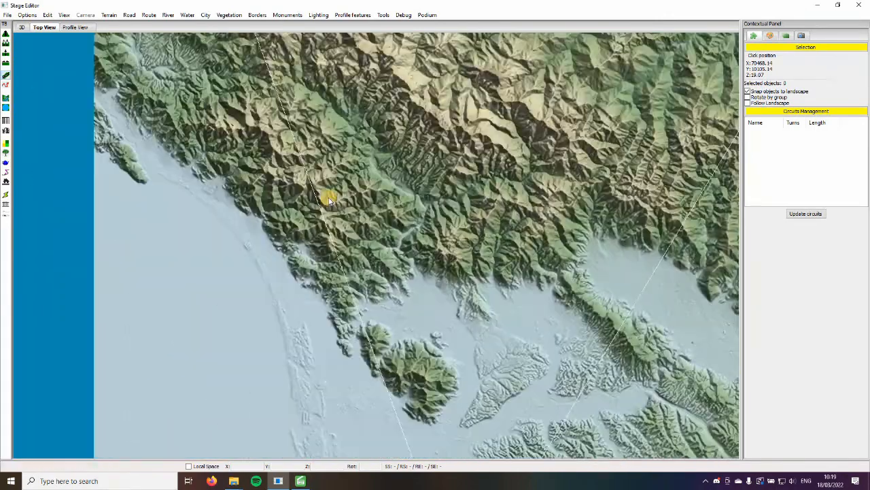
{"action": "middle_click_drag", "start_coordinate": [329, 200], "coordinate": [378, 134]}
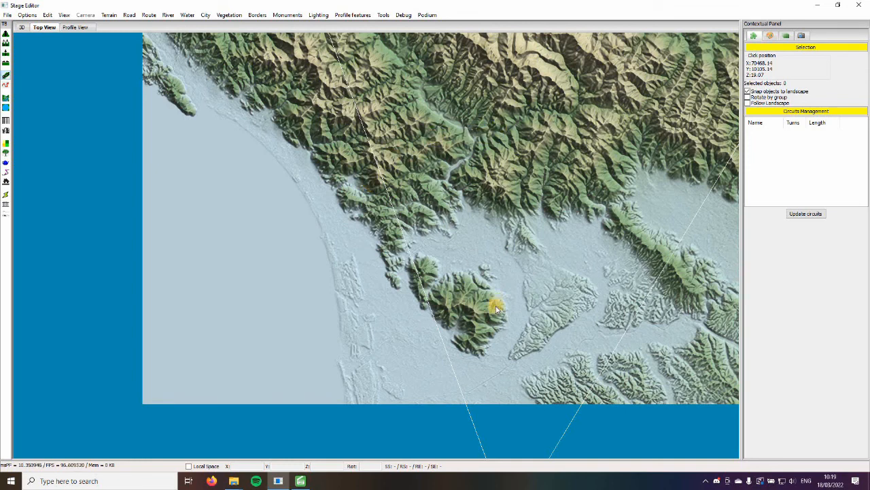
Survey the terrain in the top view, from the isolated hill across the mountain ranges to the flat plain beyond them and back
{"action": "key", "text": "Up"}
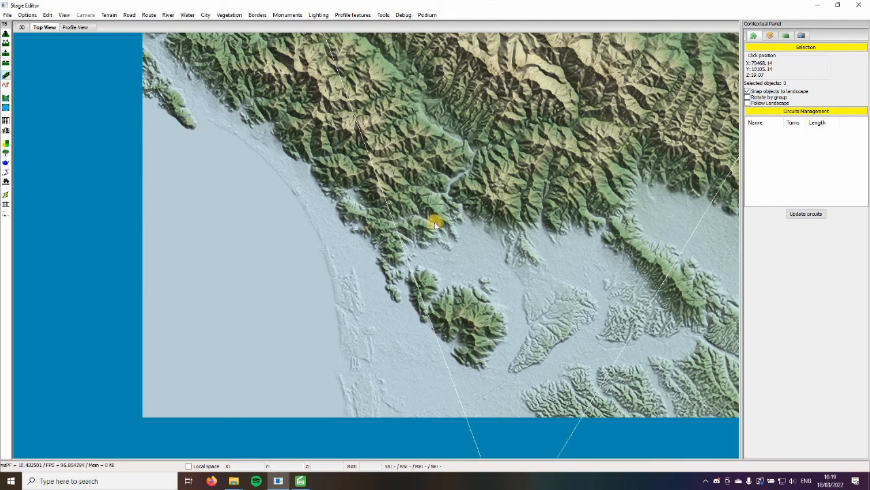
{"action": "middle_click_drag", "start_coordinate": [242, 264], "coordinate": [88, 270]}
{"action": "scroll", "coordinate": [408, 173], "scroll_direction": "down", "scroll_amount": 1}
{"action": "middle_click_drag", "start_coordinate": [408, 173], "coordinate": [404, 332]}
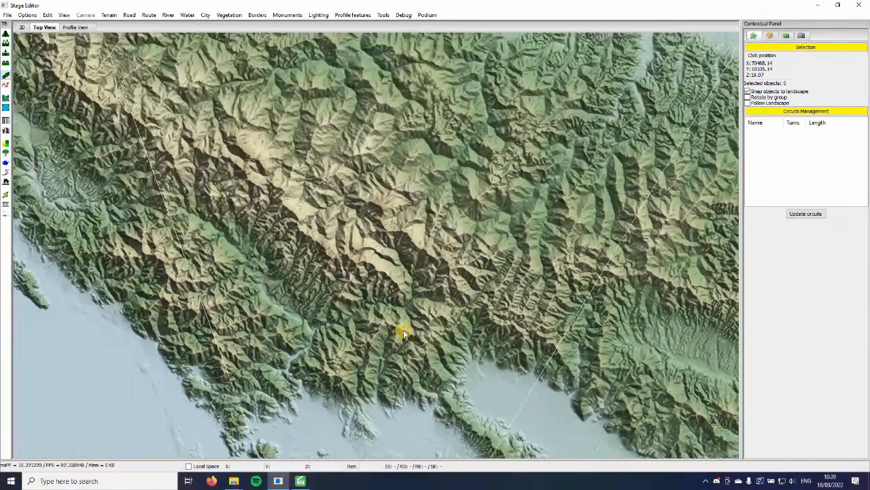
{"action": "scroll", "coordinate": [404, 331], "scroll_direction": "down", "scroll_amount": 3}
{"action": "middle_click_drag", "start_coordinate": [383, 283], "coordinate": [356, 350]}
{"action": "middle_click_drag", "start_coordinate": [379, 208], "coordinate": [361, 276]}
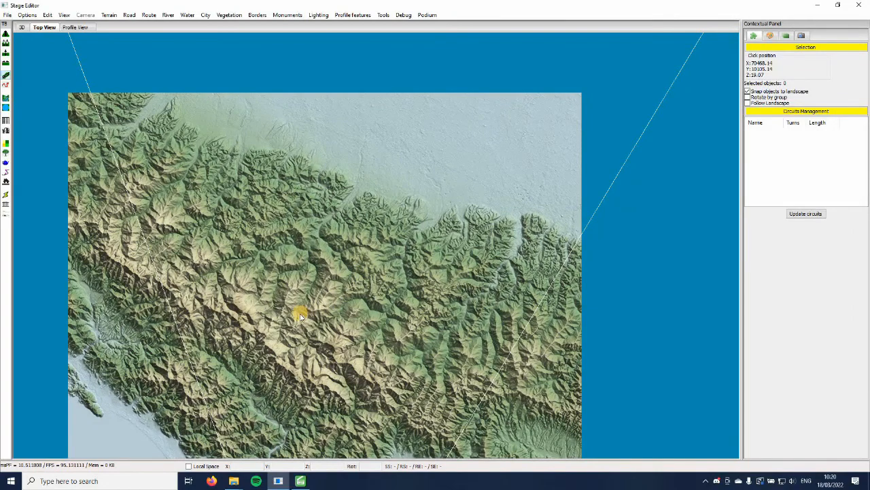
{"action": "scroll", "coordinate": [353, 186], "scroll_direction": "up", "scroll_amount": 7}
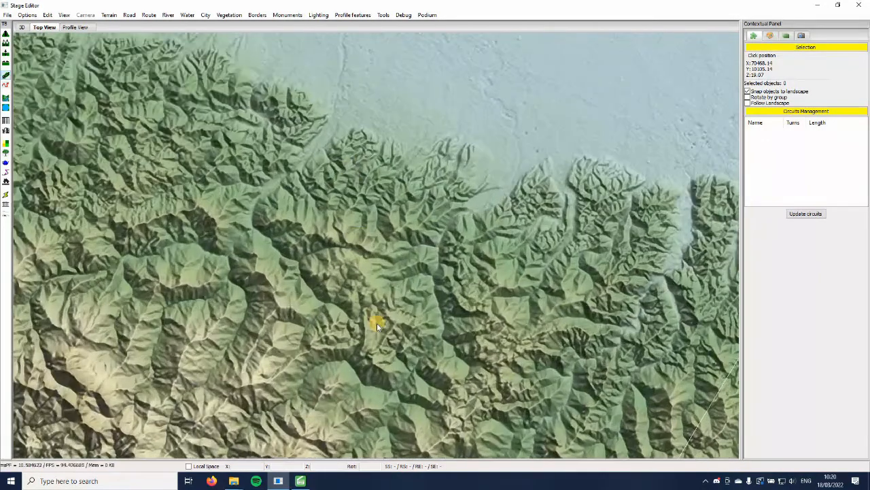
{"action": "middle_click_drag", "start_coordinate": [354, 197], "coordinate": [366, 289]}
{"action": "scroll", "coordinate": [365, 291], "scroll_direction": "up", "scroll_amount": 3}
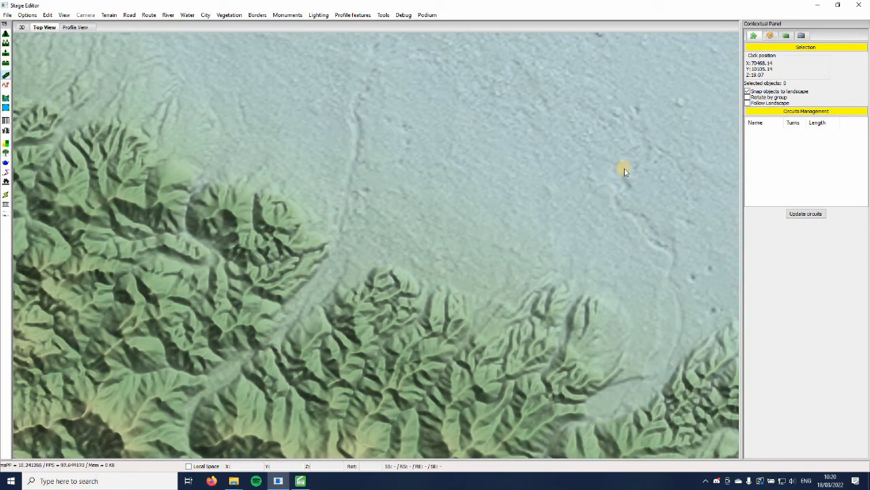
{"action": "scroll", "coordinate": [332, 386], "scroll_direction": "down", "scroll_amount": 8}
{"action": "middle_click_drag", "start_coordinate": [329, 384], "coordinate": [368, 258]}
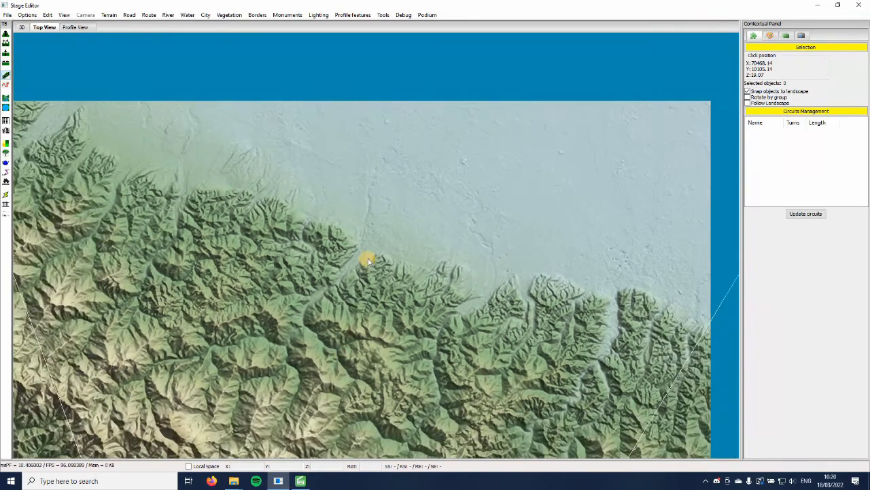
{"action": "scroll", "coordinate": [368, 258], "scroll_direction": "down", "scroll_amount": 5}
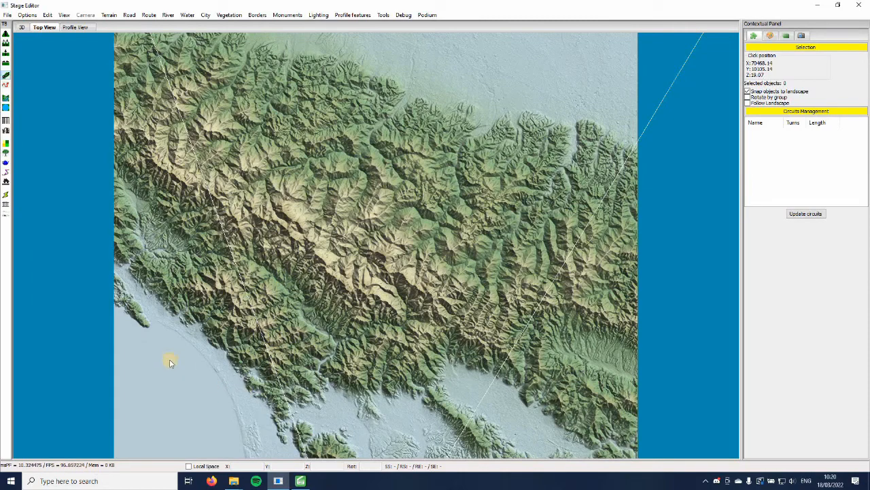
{"action": "middle_click_drag", "start_coordinate": [270, 419], "coordinate": [225, 373]}
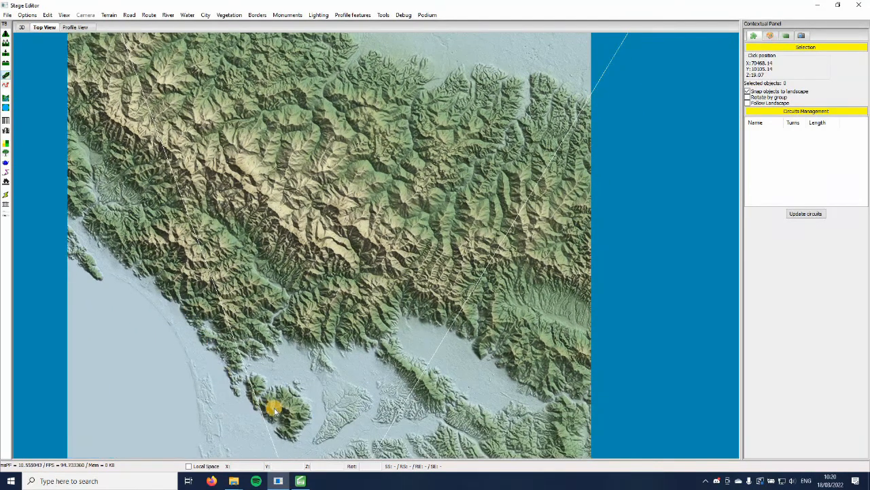
Start a water outline in the 3D view by placing its first point on the flat plain between the mountains
{"action": "left_click", "coordinate": [22, 27]}
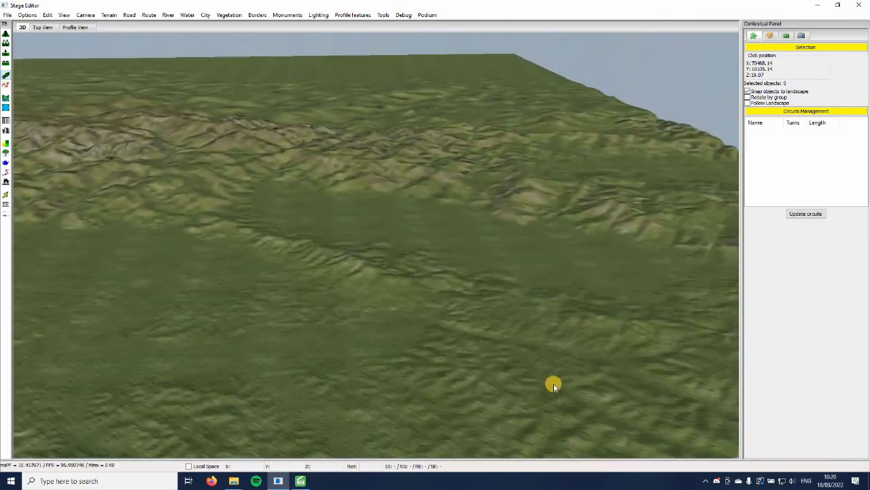
{"action": "middle_click_drag", "start_coordinate": [554, 386], "coordinate": [9, 107]}
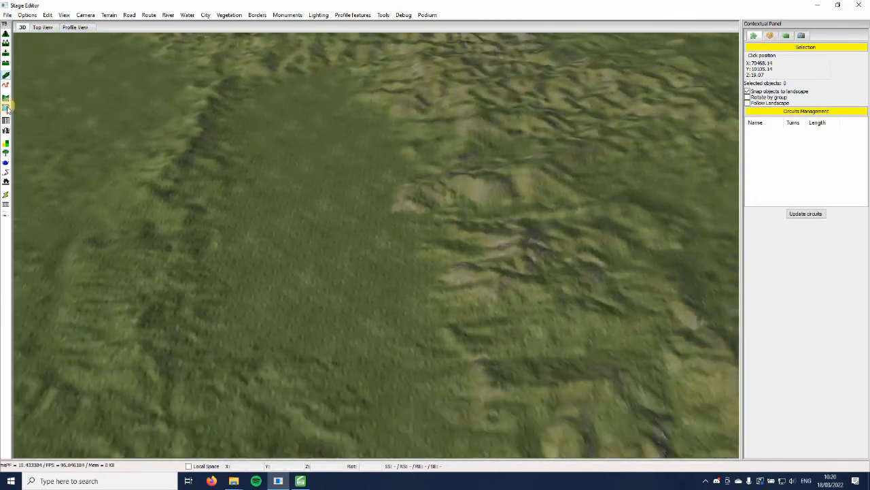
{"action": "middle_click_drag", "start_coordinate": [298, 172], "coordinate": [8, 108]}
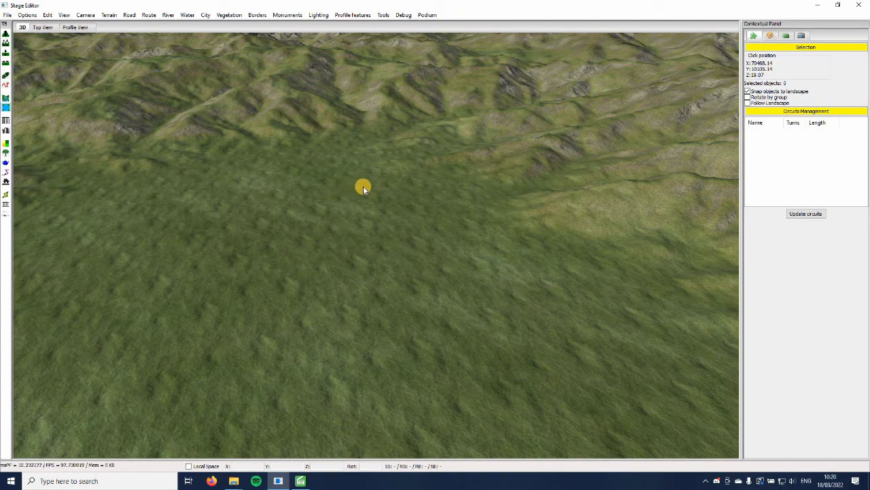
{"action": "left_click", "coordinate": [381, 206]}
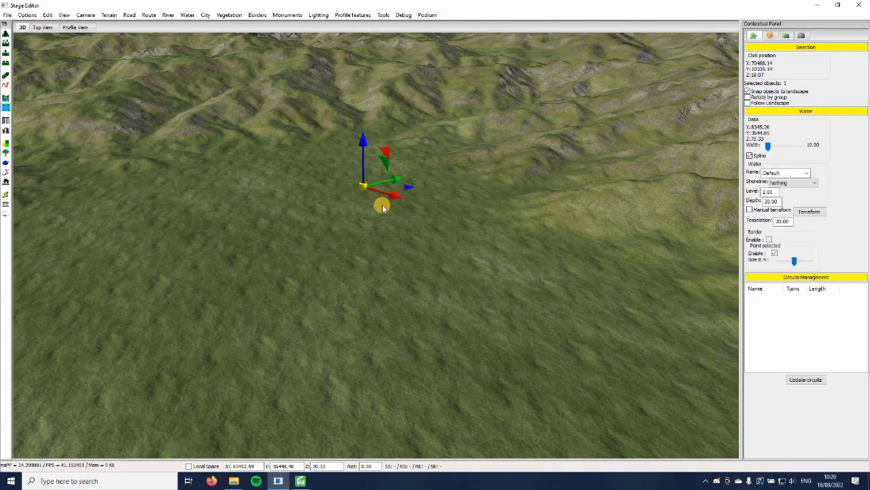
{"action": "scroll", "coordinate": [385, 217], "scroll_direction": "up", "scroll_amount": 6}
{"action": "scroll", "coordinate": [398, 264], "scroll_direction": "up", "scroll_amount": 3}
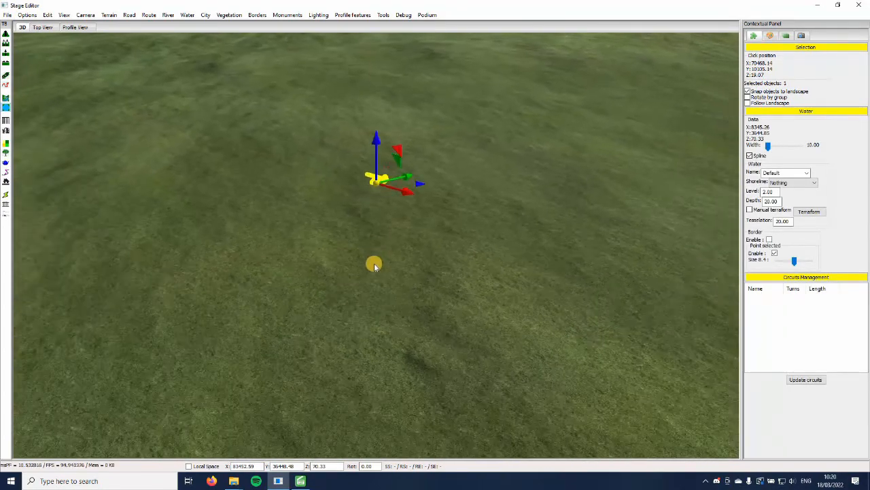
Trace the remaining shore points around the plain and close the outline on its first point to create a lake
{"action": "middle_click_drag", "start_coordinate": [374, 263], "coordinate": [578, 245]}
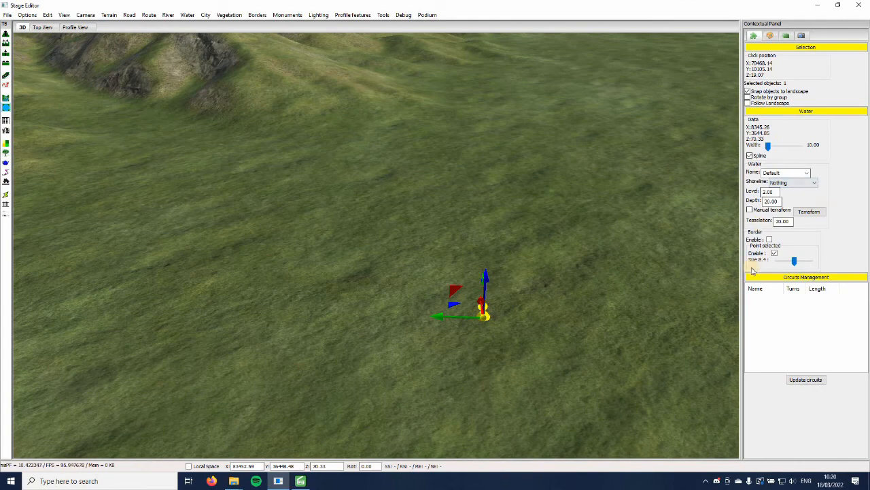
{"action": "middle_click_drag", "start_coordinate": [472, 243], "coordinate": [357, 154]}
{"action": "left_click", "coordinate": [306, 211]}
{"action": "left_click", "coordinate": [330, 180]}
{"action": "left_click", "coordinate": [366, 143]}
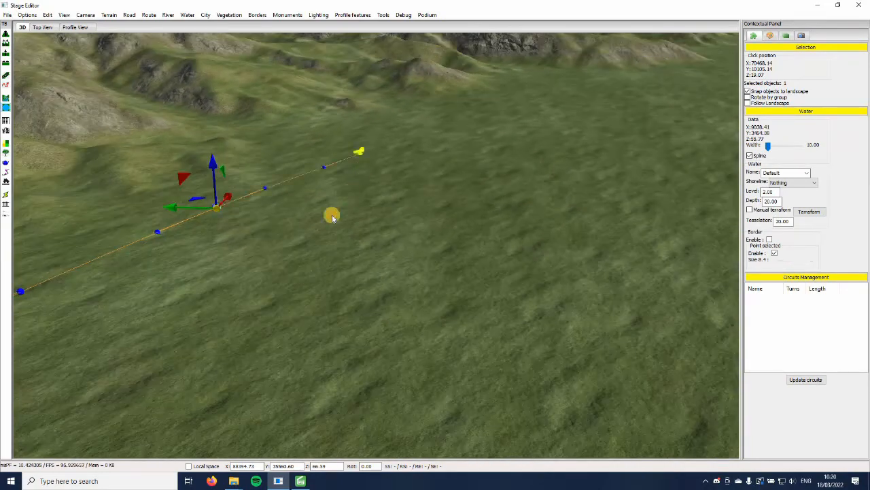
{"action": "middle_click_drag", "start_coordinate": [332, 213], "coordinate": [343, 413]}
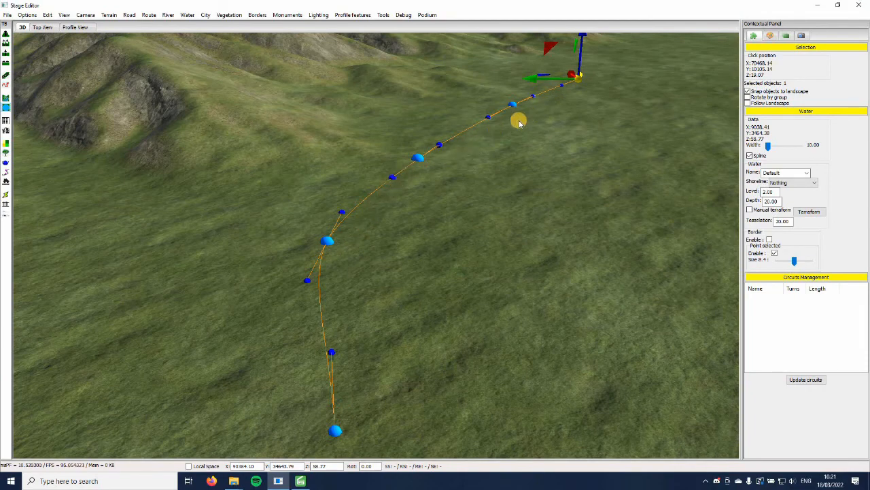
{"action": "middle_click_drag", "start_coordinate": [519, 121], "coordinate": [416, 222]}
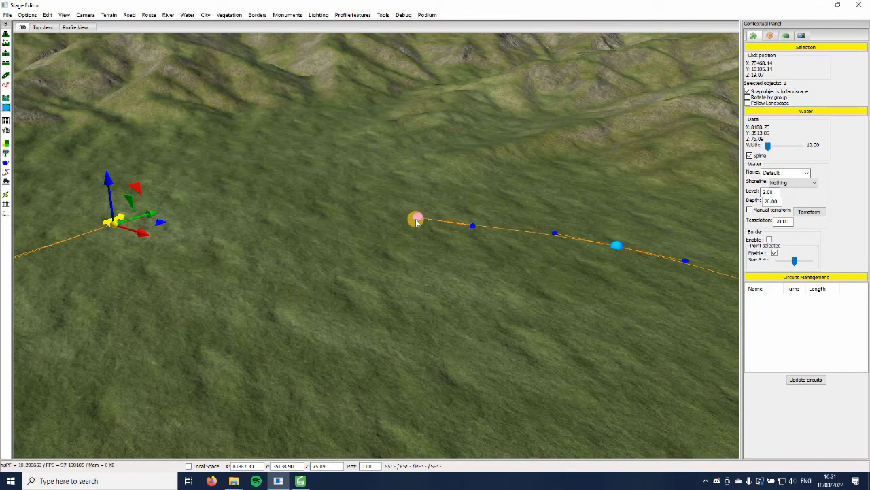
{"action": "left_click", "coordinate": [416, 222]}
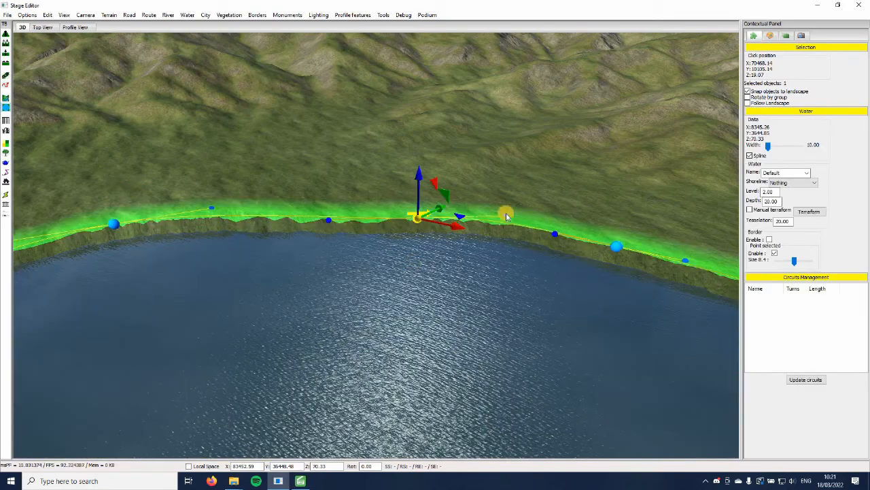
Examine the new lake's water surface and shoreline by flying low across it and checking individual shore points
{"action": "left_click", "coordinate": [517, 167]}
{"action": "middle_click_drag", "start_coordinate": [394, 352], "coordinate": [584, 326]}
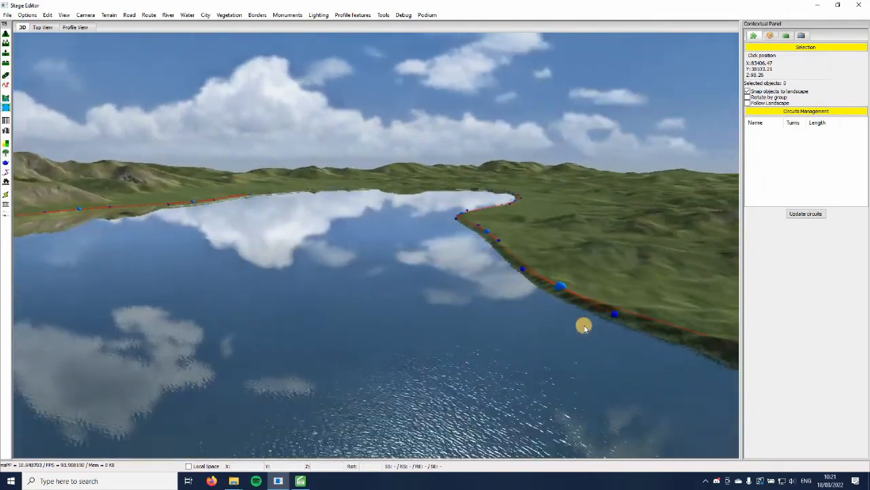
{"action": "key", "text": "w"}
{"action": "key", "text": "a"}
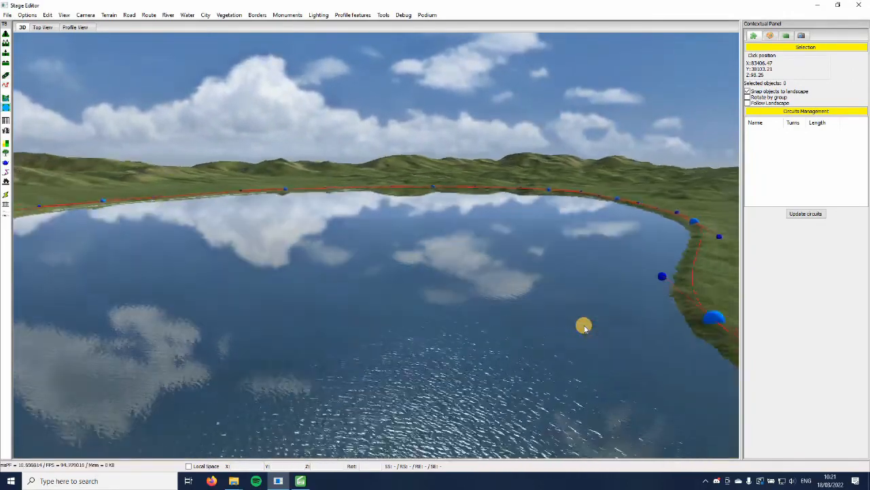
{"action": "key", "text": "d"}
{"action": "left_click", "coordinate": [614, 354]}
{"action": "key", "text": "f"}
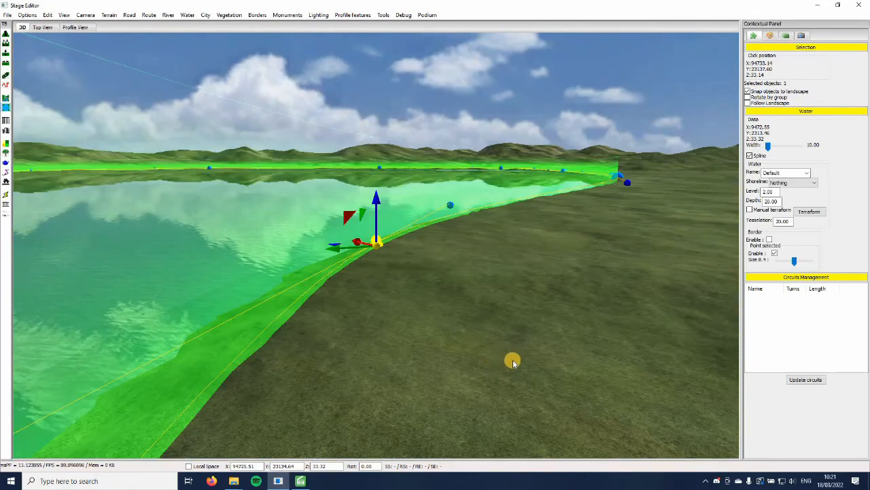
{"action": "key", "text": "a"}
{"action": "middle_click_drag", "start_coordinate": [513, 360], "coordinate": [518, 358]}
{"action": "left_click", "coordinate": [530, 318]}
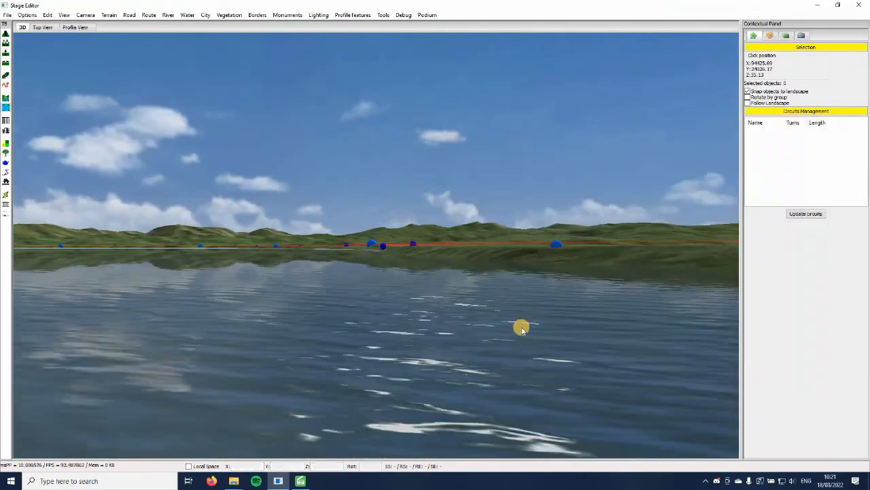
{"action": "right_click_drag", "start_coordinate": [521, 329], "coordinate": [479, 238]}
{"action": "left_click", "coordinate": [478, 238]}
{"action": "key", "text": "Left"}
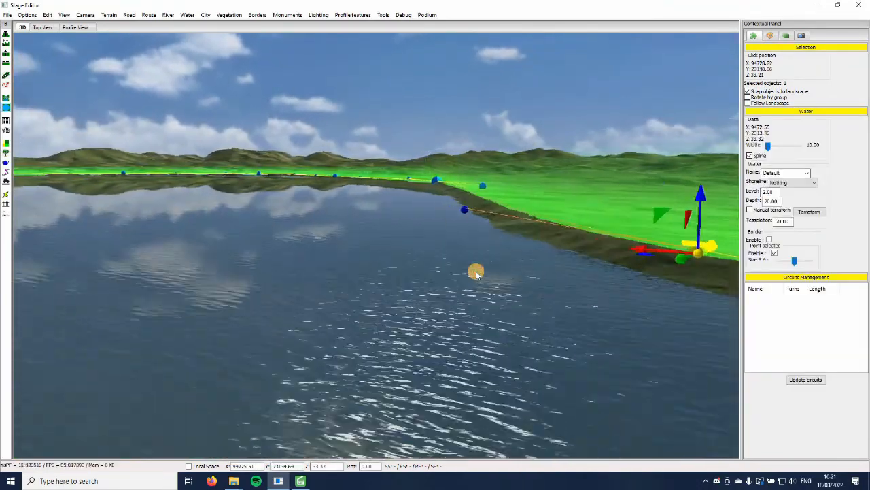
{"action": "left_click", "coordinate": [476, 272]}
{"action": "key", "text": "Up"}
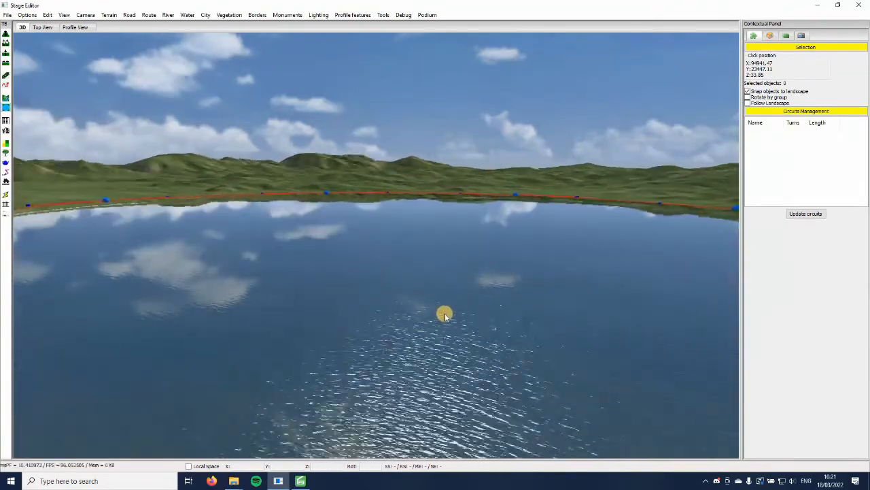
{"action": "key", "text": "Left"}
{"action": "key", "text": "Right"}
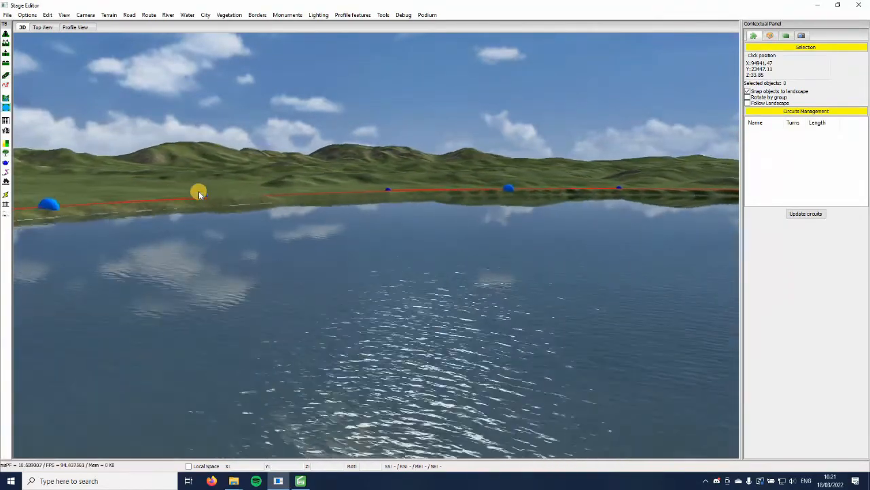
Inspect the lake's far shore and how the water meets the hills behind it, turning and approaching across the surface
{"action": "key", "text": "Page_Up"}
{"action": "key", "text": "Down"}
{"action": "right_click_drag", "start_coordinate": [268, 283], "coordinate": [306, 293]}
{"action": "key", "text": "Right"}
{"action": "right_click_drag", "start_coordinate": [213, 297], "coordinate": [171, 304]}
{"action": "key", "text": "Left"}
{"action": "key", "text": "Left"}
{"action": "key", "text": "Left"}
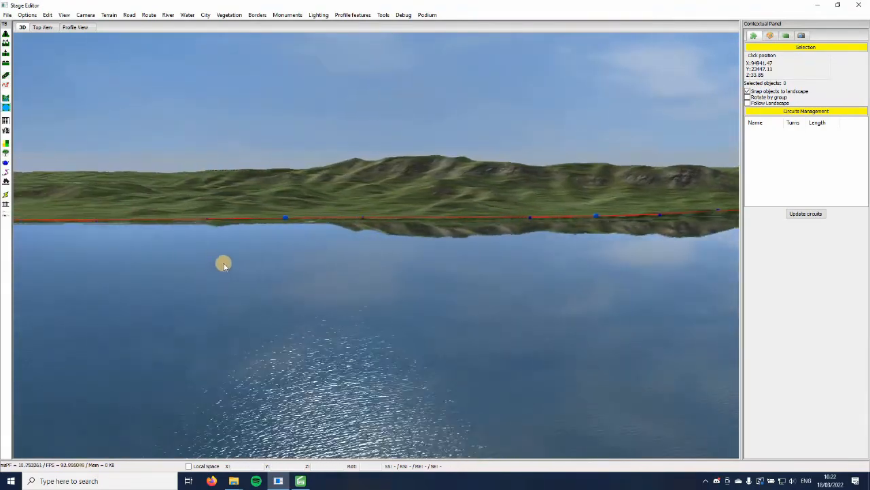
{"action": "key", "text": "Up"}
{"action": "key", "text": "Left"}
{"action": "key", "text": "Up"}
{"action": "key", "text": "Right"}
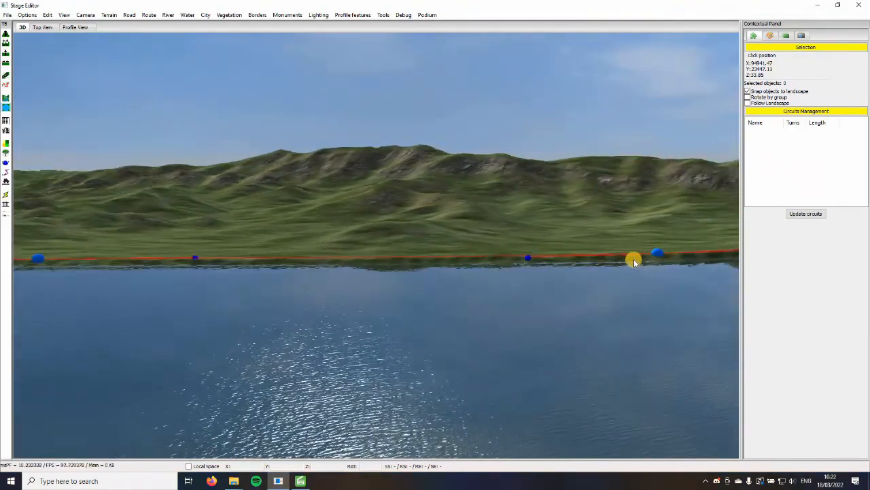
Select a shore point on the lake's far bank and set the water type to Lake_03
{"action": "left_click", "coordinate": [654, 254]}
{"action": "key", "text": "Right"}
{"action": "key", "text": "Right"}
{"action": "right_click_drag", "start_coordinate": [592, 320], "coordinate": [428, 278]}
{"action": "key", "text": "Right"}
{"action": "right_click_drag", "start_coordinate": [494, 243], "coordinate": [606, 188]}
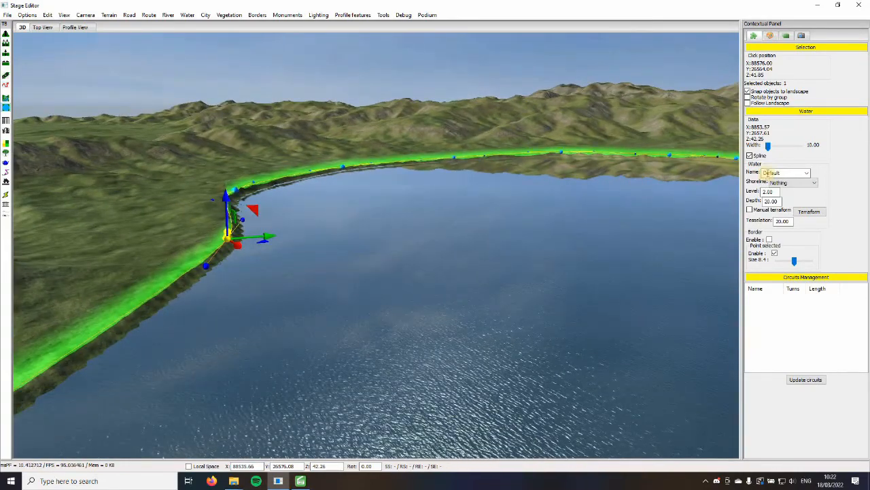
{"action": "left_click", "coordinate": [806, 173]}
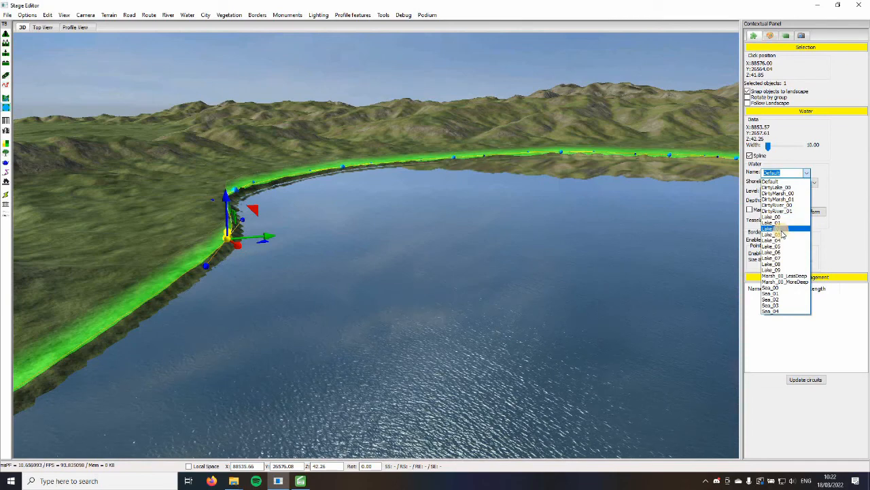
{"action": "left_click", "coordinate": [782, 222]}
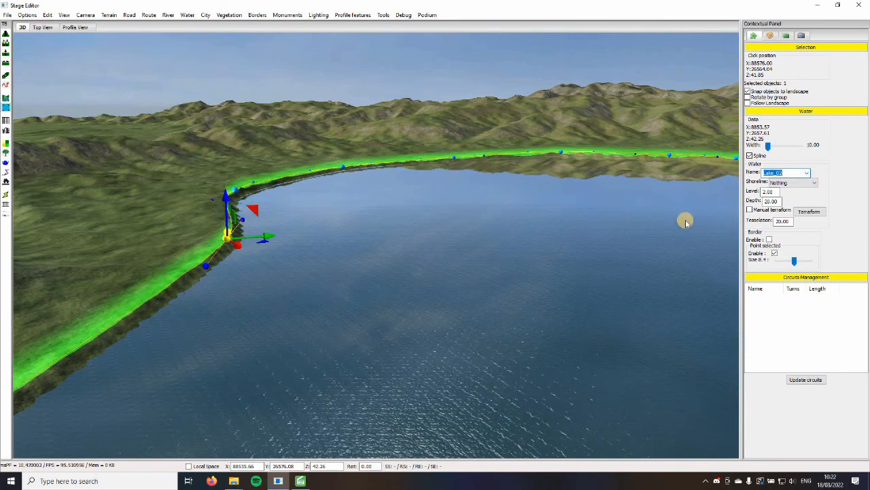
{"action": "scroll", "coordinate": [807, 176], "scroll_direction": "down", "scroll_amount": 1}
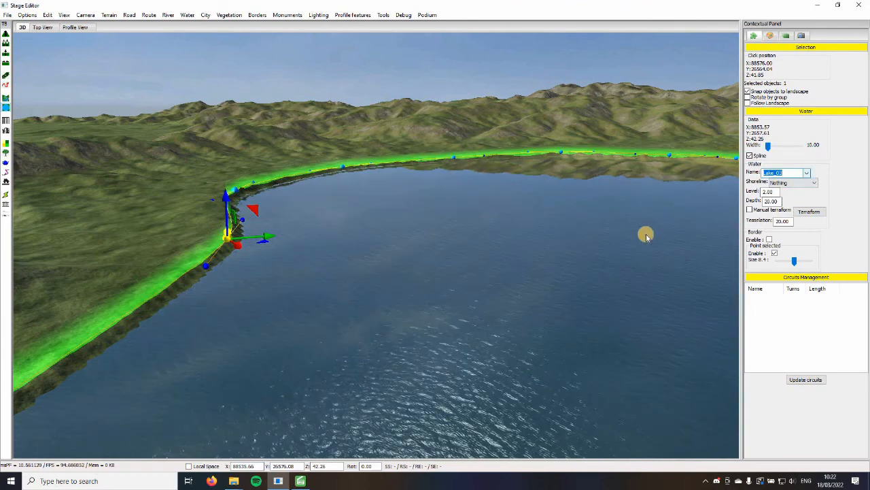
Set the lake's shoreline type to Lakeside and reselect its shore point
{"action": "left_click", "coordinate": [581, 240]}
{"action": "left_click", "coordinate": [226, 243]}
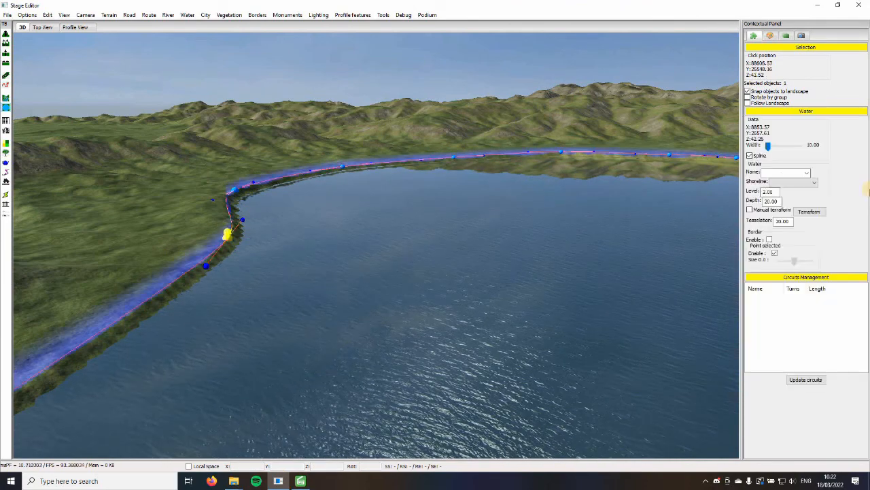
{"action": "left_click", "coordinate": [814, 183]}
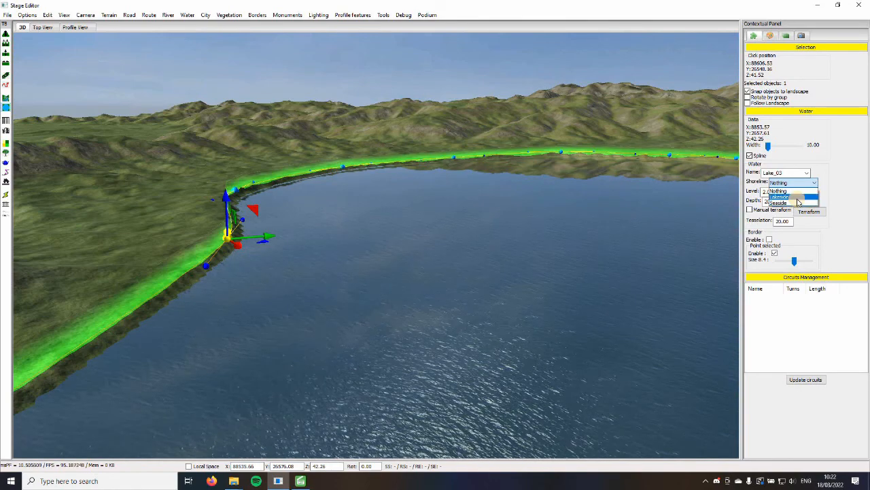
{"action": "left_click", "coordinate": [798, 198]}
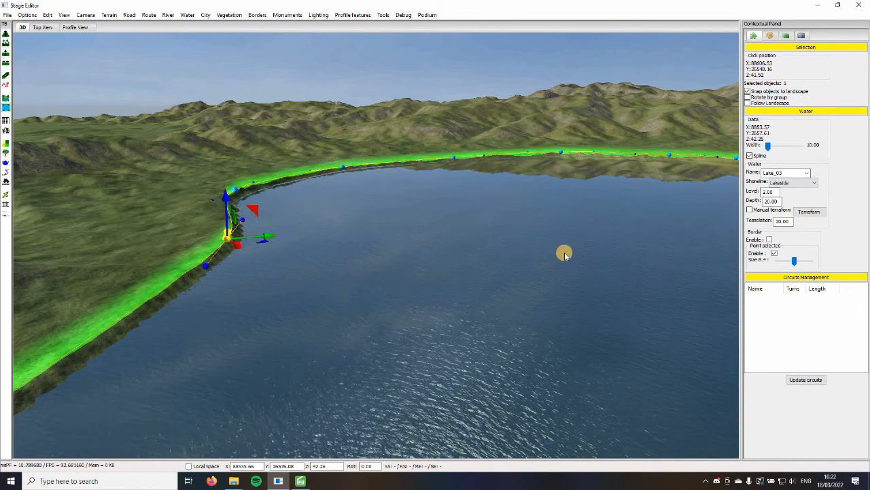
{"action": "left_click", "coordinate": [163, 268]}
{"action": "left_click", "coordinate": [225, 237]}
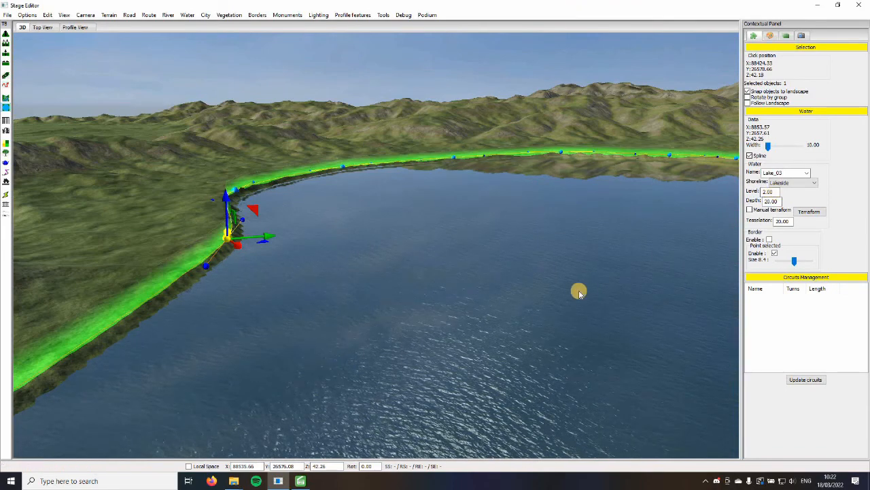
Select a shore point on the lake's bank and set the water level to 1.00
{"action": "left_click", "coordinate": [527, 319]}
{"action": "scroll", "coordinate": [75, 238], "scroll_direction": "up", "scroll_amount": 3}
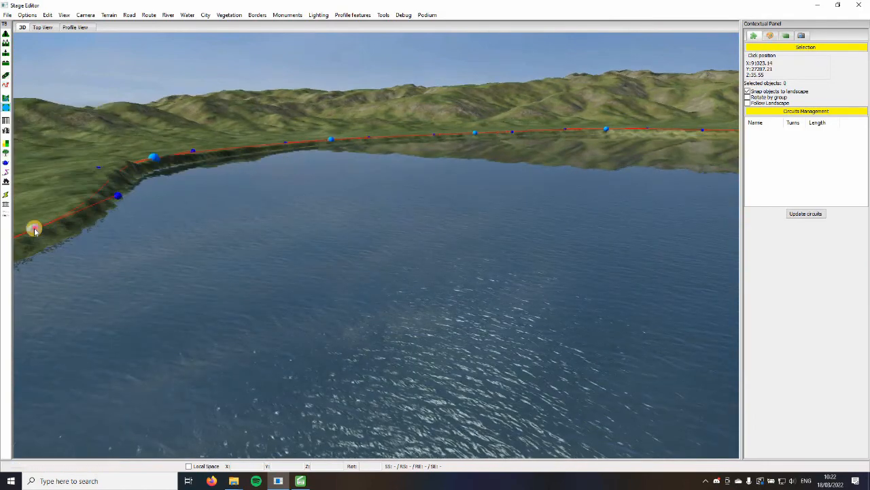
{"action": "left_click", "coordinate": [34, 228]}
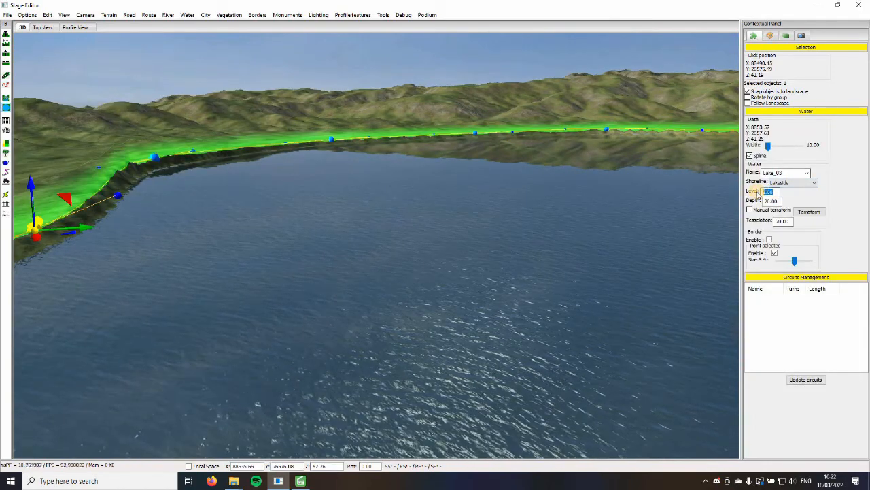
{"action": "type", "text": "1"}
{"action": "key", "text": "Return"}
{"action": "left_click", "coordinate": [506, 332]}
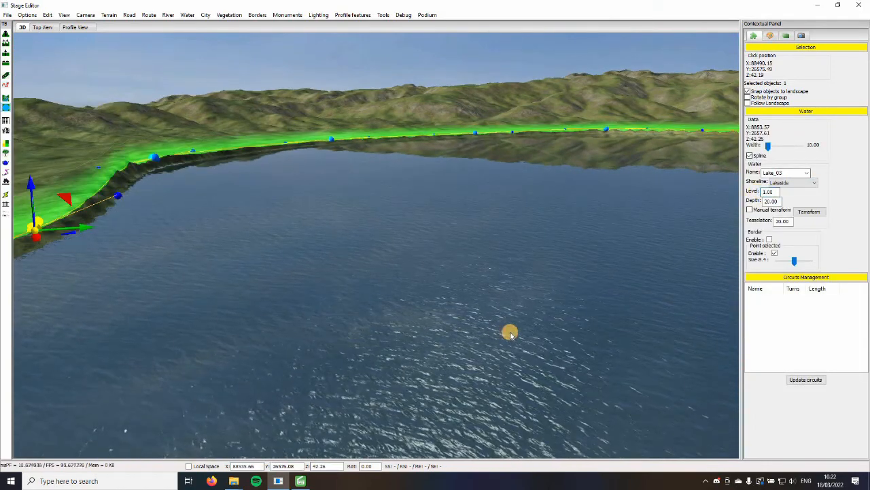
Inspect how the water meets the bank at the new level, checking individual shore points around the lake's bend
{"action": "key", "text": "Left"}
{"action": "key", "text": "Up"}
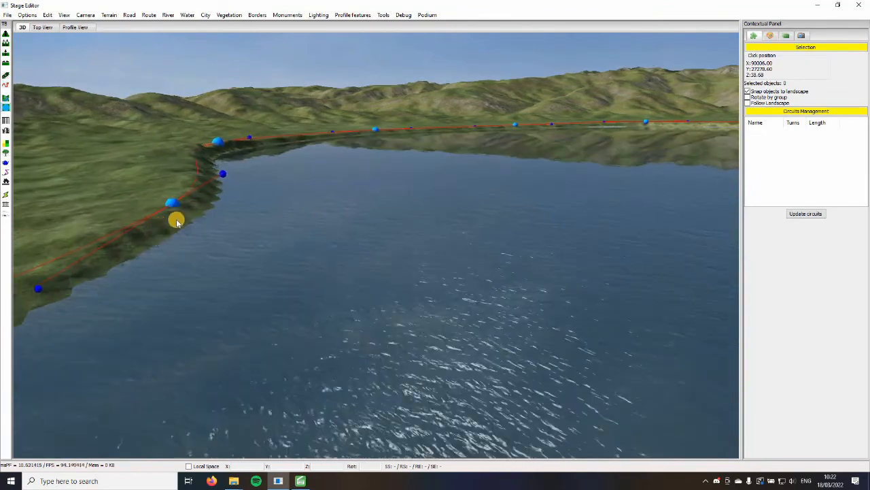
{"action": "key", "text": "Left"}
{"action": "left_click", "coordinate": [204, 223]}
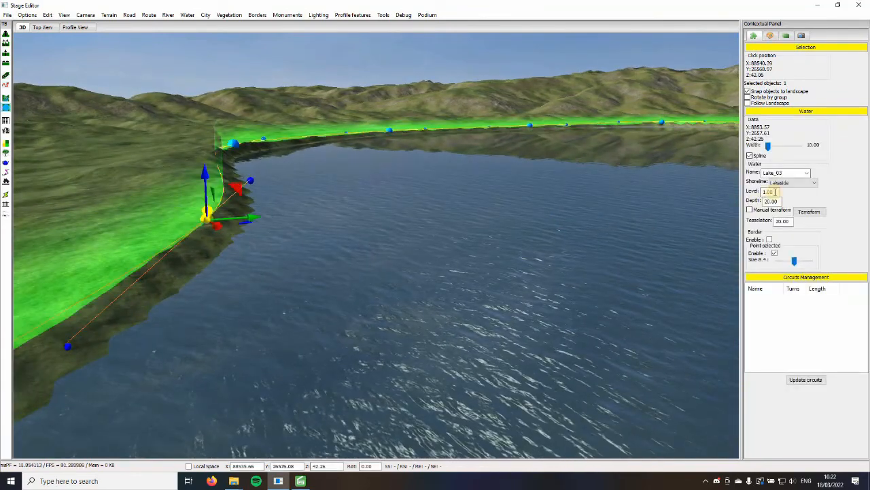
{"action": "left_click", "coordinate": [571, 284]}
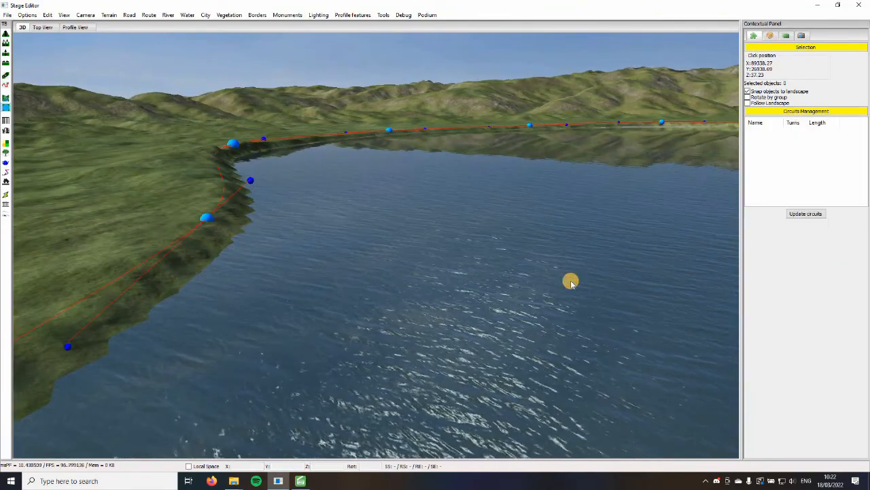
{"action": "key", "text": "Down"}
{"action": "key", "text": "Left"}
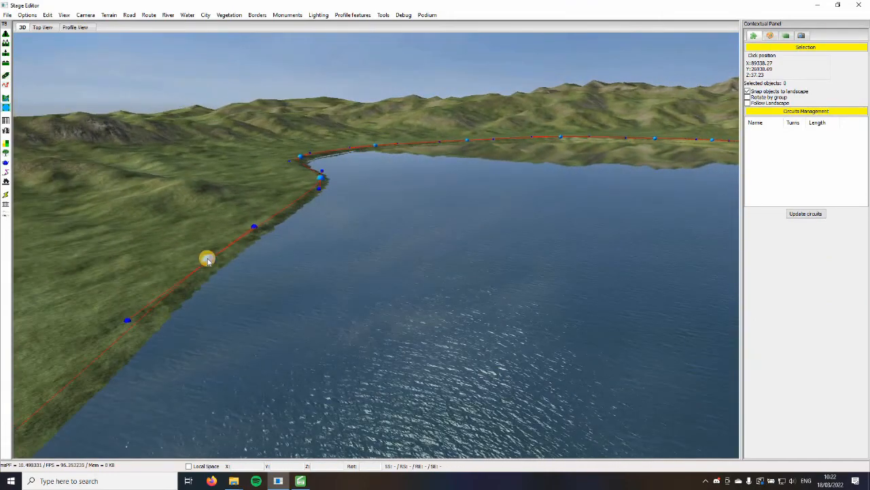
{"action": "left_click", "coordinate": [208, 259]}
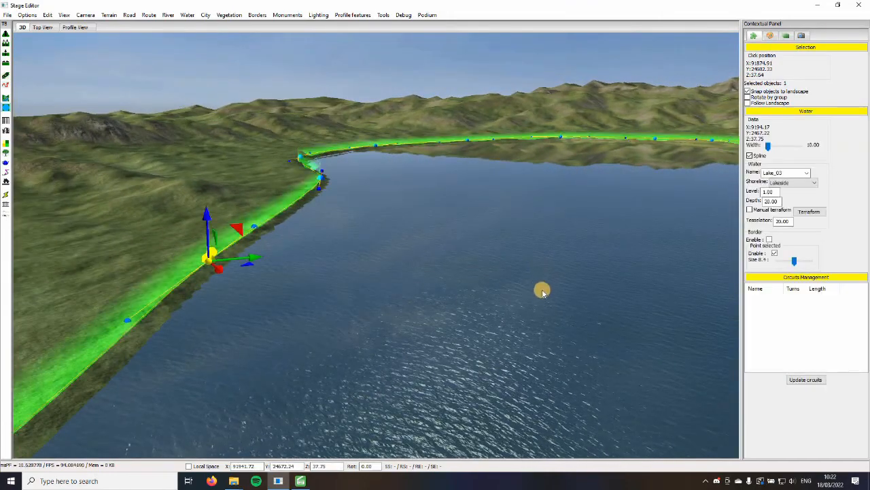
{"action": "key", "text": "Right"}
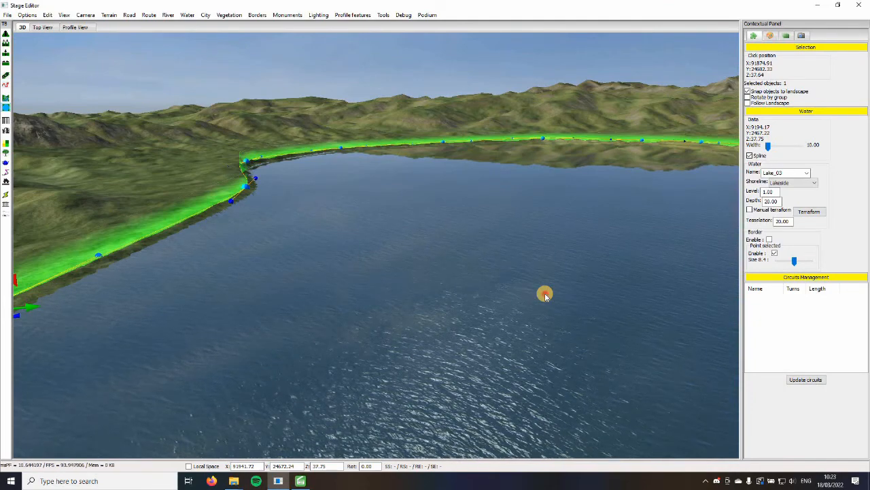
{"action": "left_click", "coordinate": [545, 294]}
{"action": "key", "text": "Up"}
{"action": "key", "text": "Left"}
{"action": "left_click", "coordinate": [203, 219]}
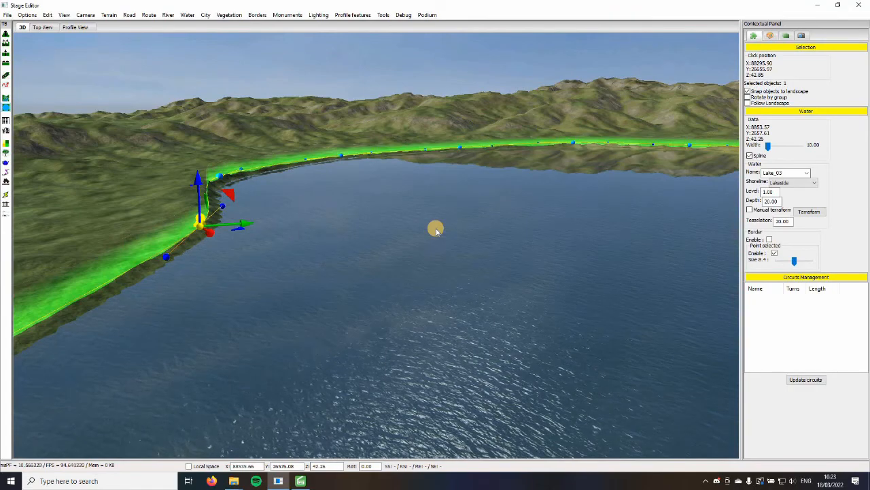
{"action": "key", "text": "Right"}
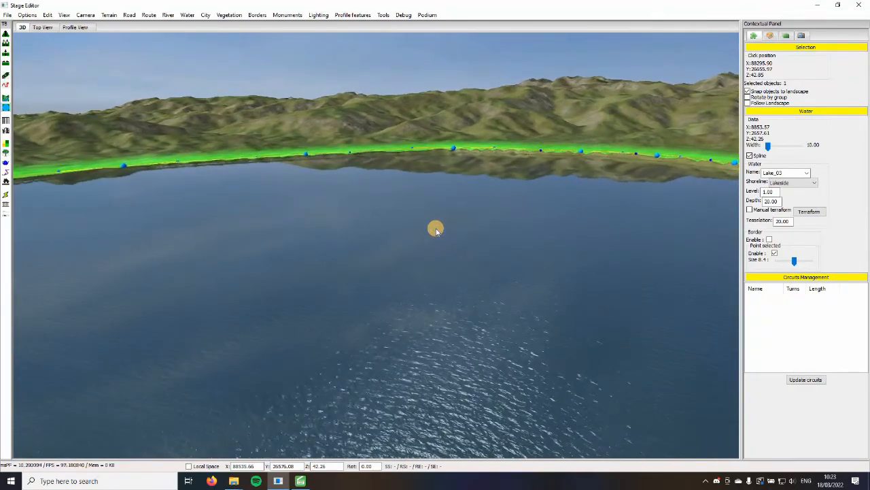
Select the shore point just before the bend and move it farther inland to about X 88022, Y 26314
{"action": "left_click", "coordinate": [442, 231]}
{"action": "key", "text": "Left"}
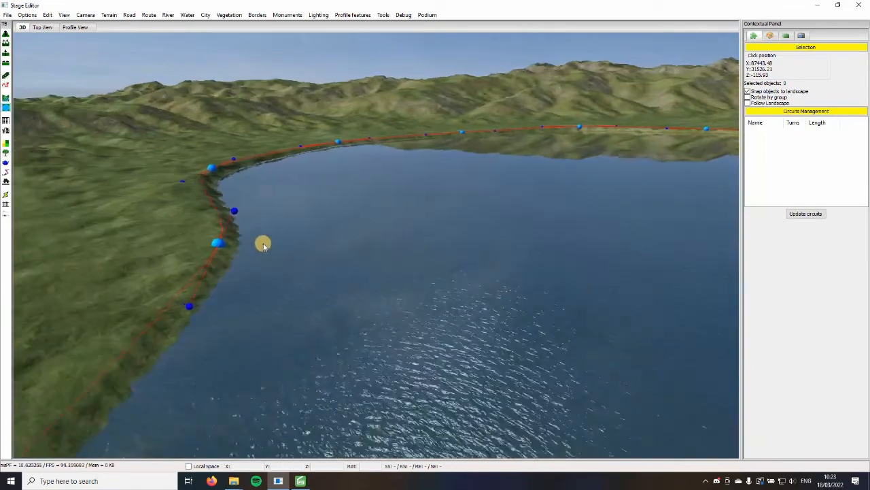
{"action": "left_click", "coordinate": [282, 238]}
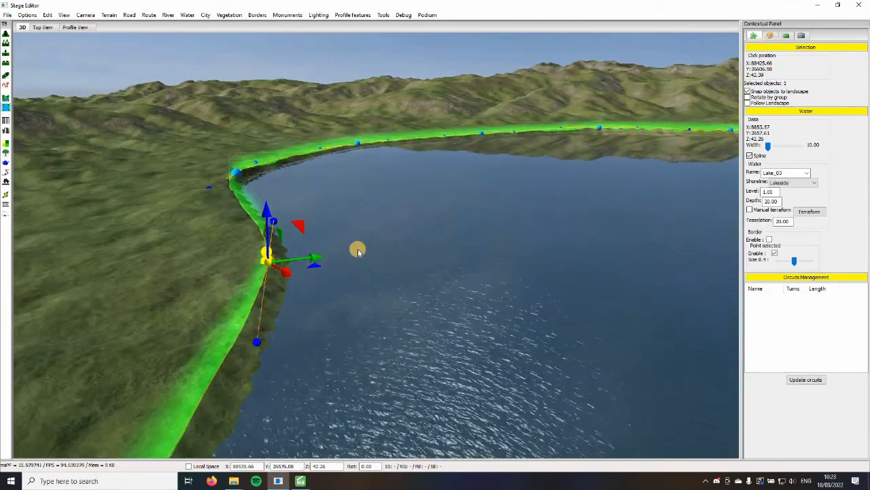
{"action": "key", "text": "Left"}
{"action": "key", "text": "Right"}
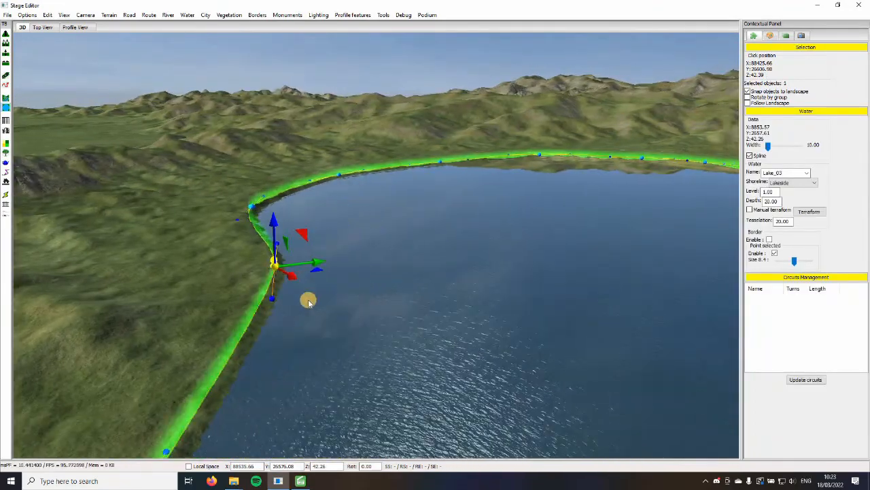
{"action": "right_click_drag", "start_coordinate": [307, 301], "coordinate": [410, 202]}
{"action": "key", "text": "Right"}
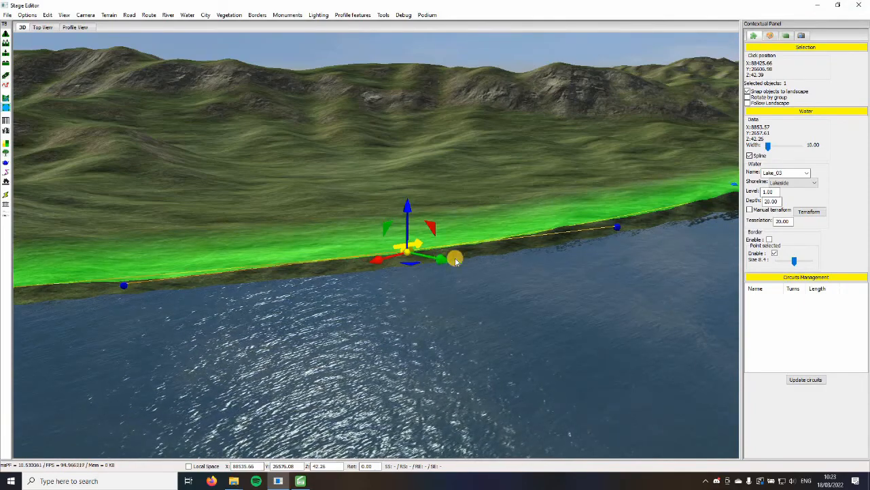
{"action": "middle_click_drag", "start_coordinate": [455, 262], "coordinate": [389, 264]}
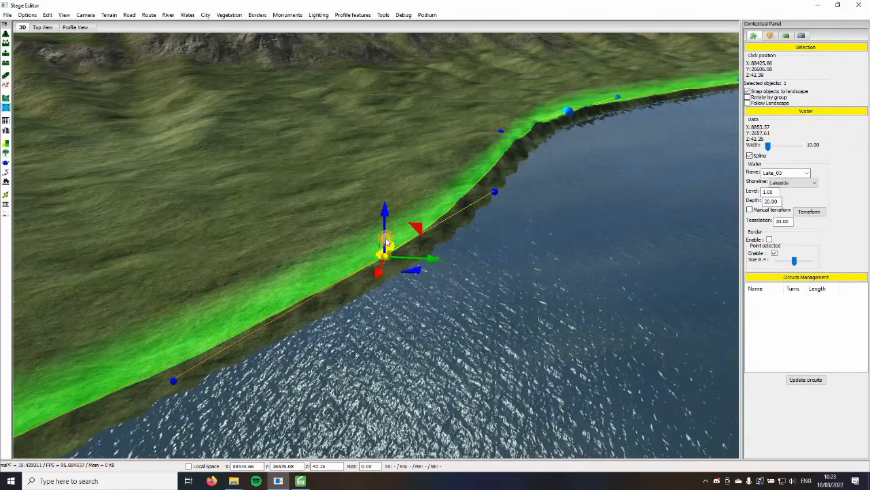
{"action": "left_click_drag", "start_coordinate": [386, 243], "coordinate": [358, 208]}
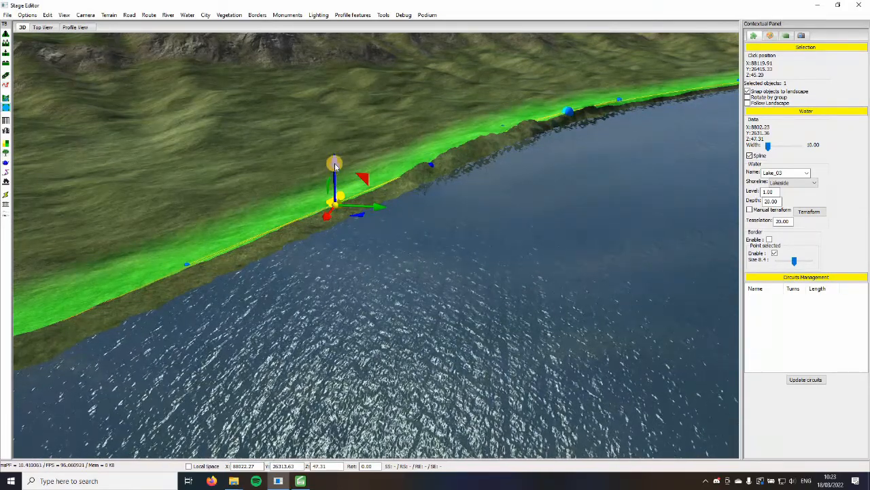
Try lowering the moved shore point to Z 16.98 without snapping it to the landscape
{"action": "middle_click_drag", "start_coordinate": [359, 212], "coordinate": [196, 222]}
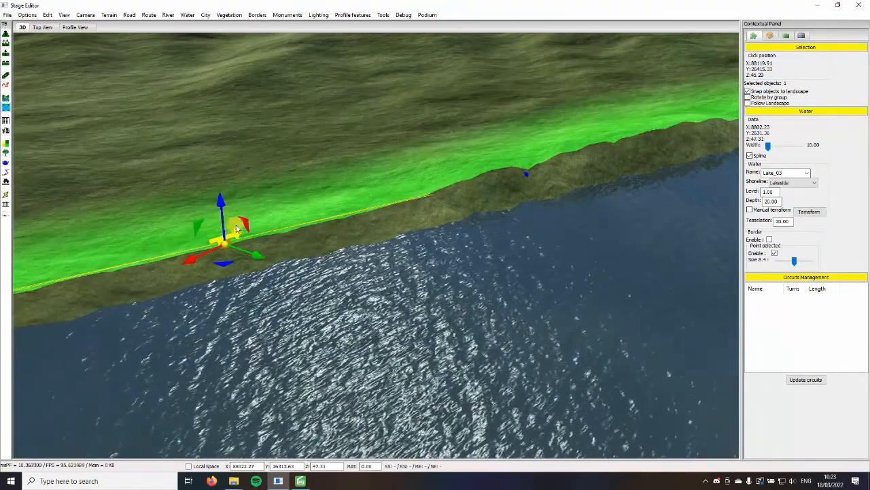
{"action": "middle_click_drag", "start_coordinate": [237, 258], "coordinate": [255, 363]}
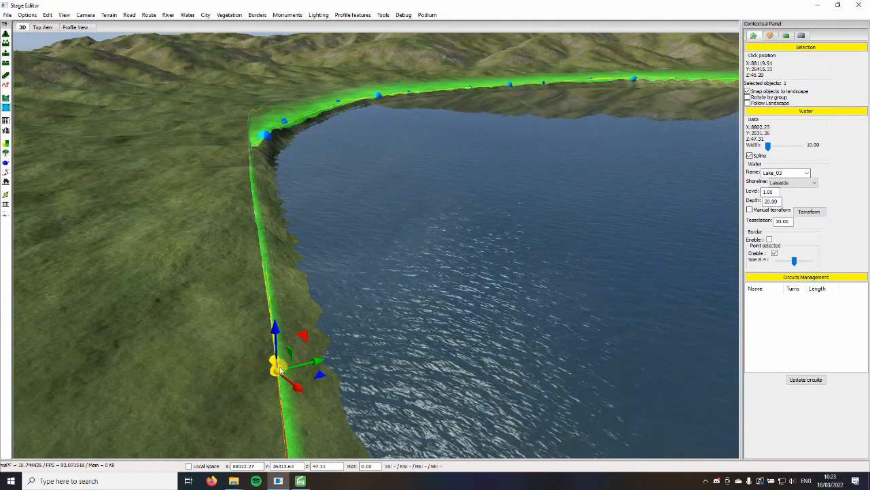
{"action": "middle_click_drag", "start_coordinate": [280, 370], "coordinate": [208, 325]}
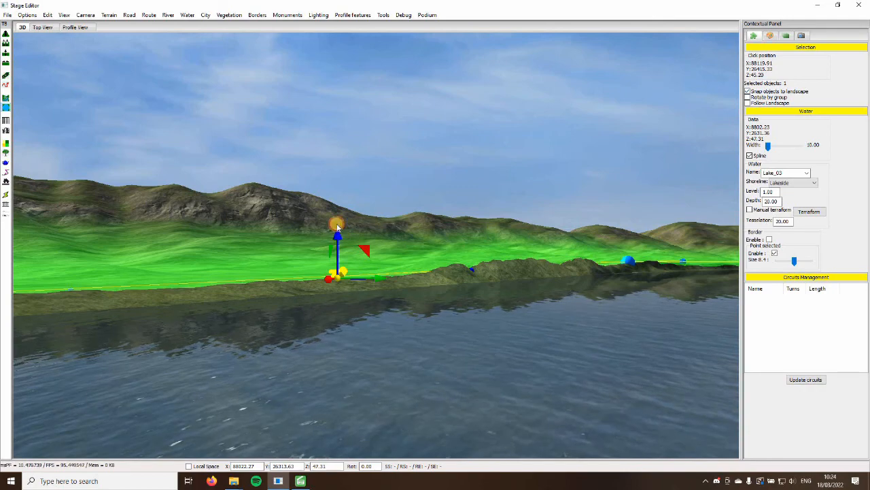
{"action": "left_click_drag", "start_coordinate": [337, 227], "coordinate": [339, 265]}
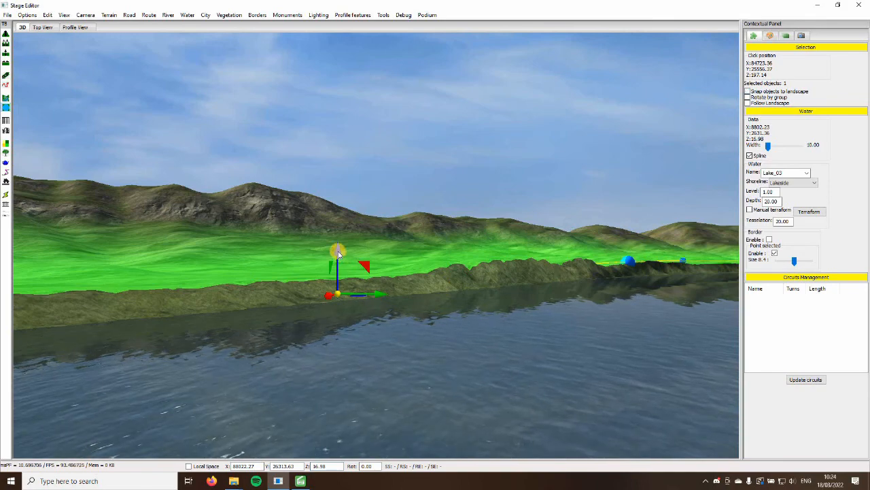
{"action": "left_click_drag", "start_coordinate": [338, 251], "coordinate": [370, 250]}
{"action": "left_click", "coordinate": [699, 222]}
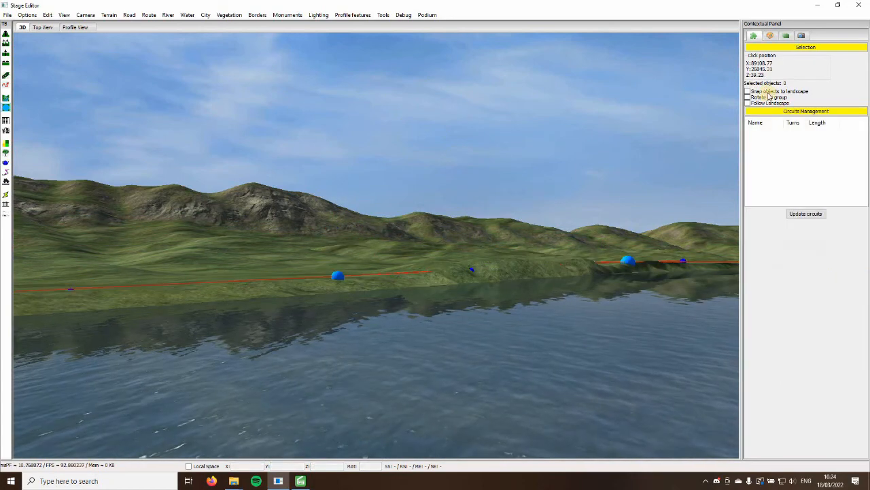
Examine the reshaped bank and its dark, steep edge by flying along the shore at low height
{"action": "key", "text": "s"}
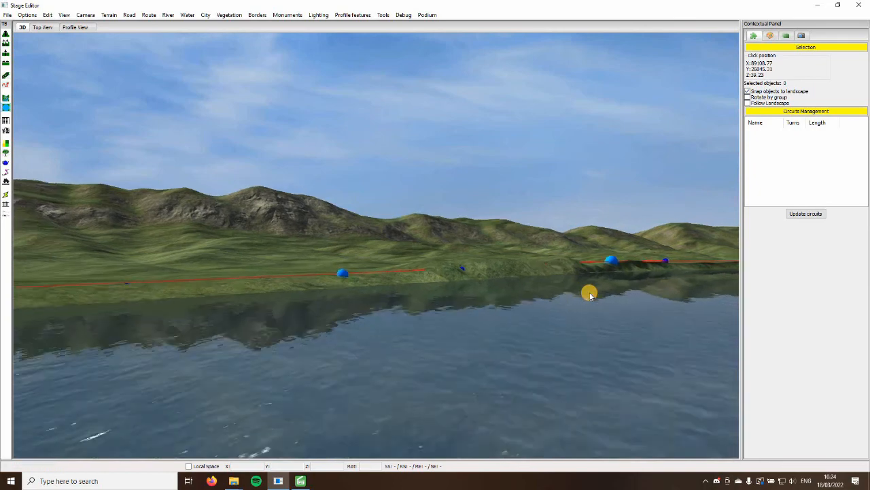
{"action": "key", "text": "d"}
{"action": "key", "text": "d"}
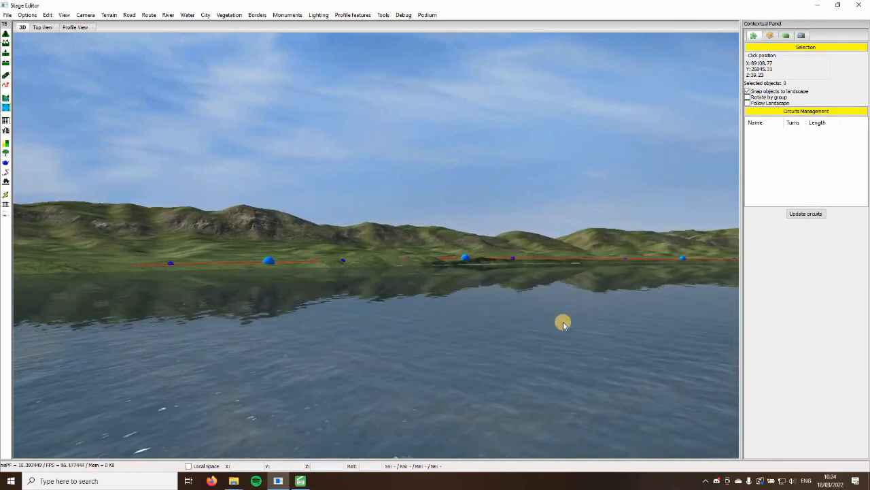
{"action": "right_click_drag", "start_coordinate": [578, 338], "coordinate": [579, 340]}
{"action": "key", "text": "w"}
{"action": "key", "text": "a"}
{"action": "key", "text": "w"}
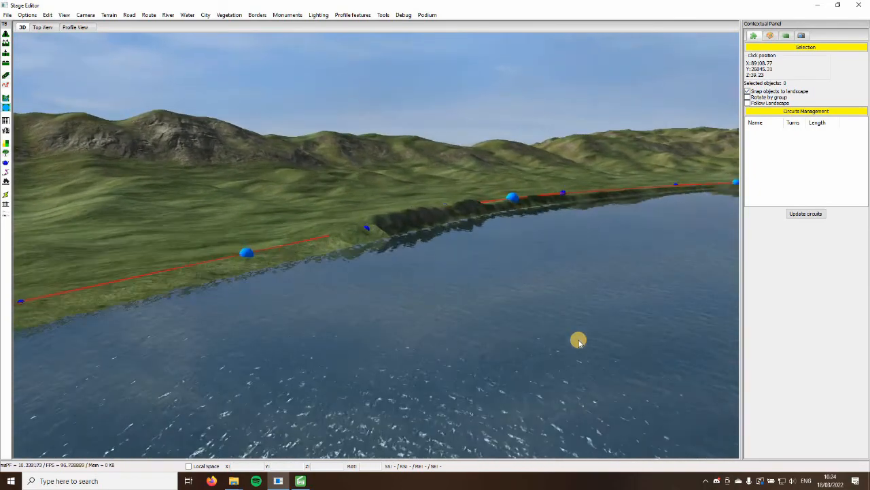
{"action": "key", "text": "d"}
{"action": "key", "text": "d"}
{"action": "key", "text": "d"}
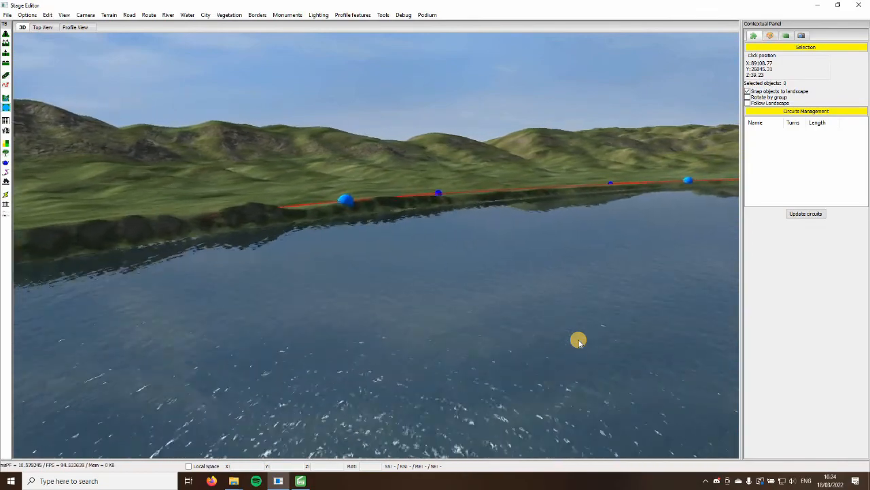
{"action": "right_click_drag", "start_coordinate": [392, 334], "coordinate": [460, 338]}
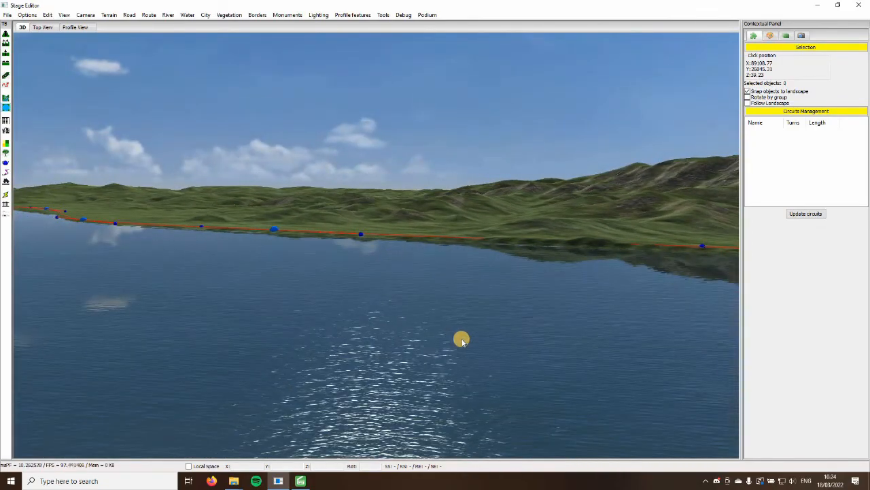
Review the whole lake outline from above, from the near bank to the end below the mountains
{"action": "key", "text": "s"}
{"action": "key", "text": "d"}
{"action": "key", "text": "a"}
{"action": "key", "text": "s"}
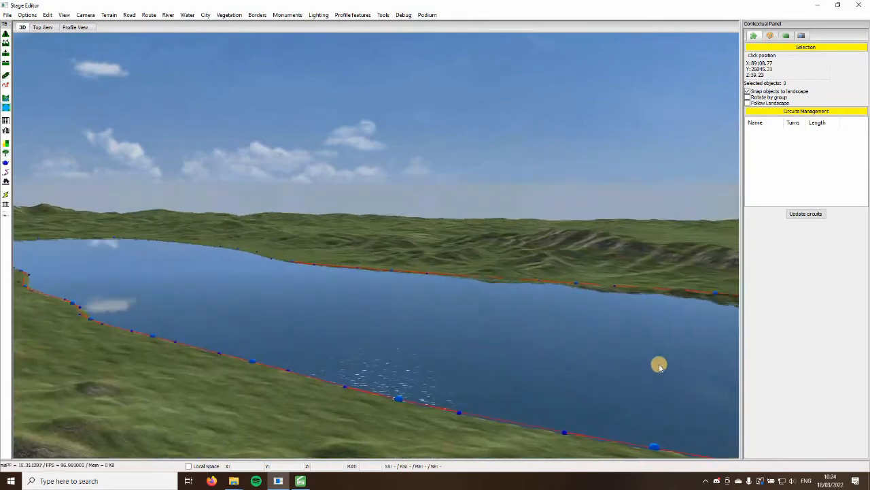
{"action": "right_click_drag", "start_coordinate": [659, 363], "coordinate": [482, 383]}
{"action": "key", "text": "w"}
{"action": "key", "text": "w"}
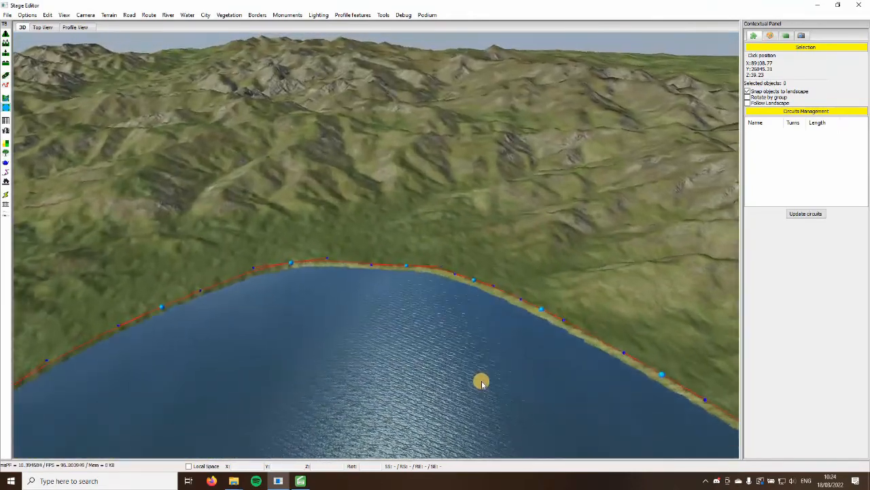
{"action": "key", "text": "s"}
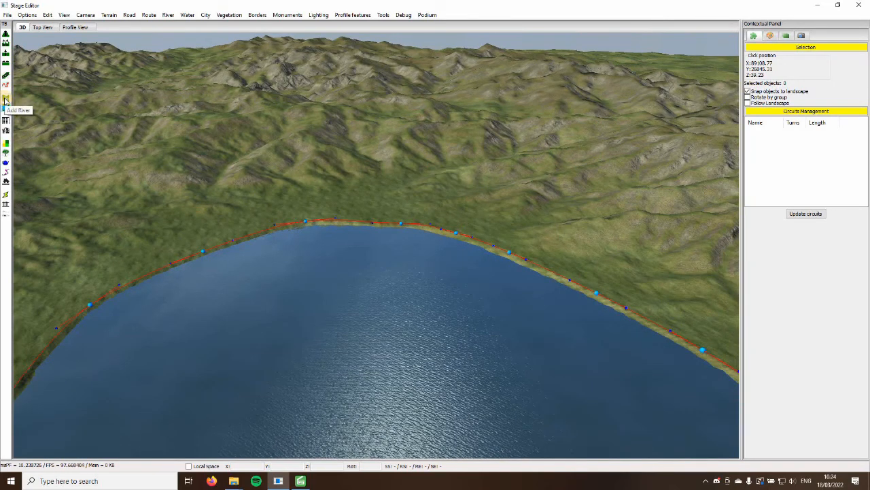
Start a new river and place its first point in the grassy mountain valley beyond the lake
{"action": "key", "text": "d"}
{"action": "key", "text": "s"}
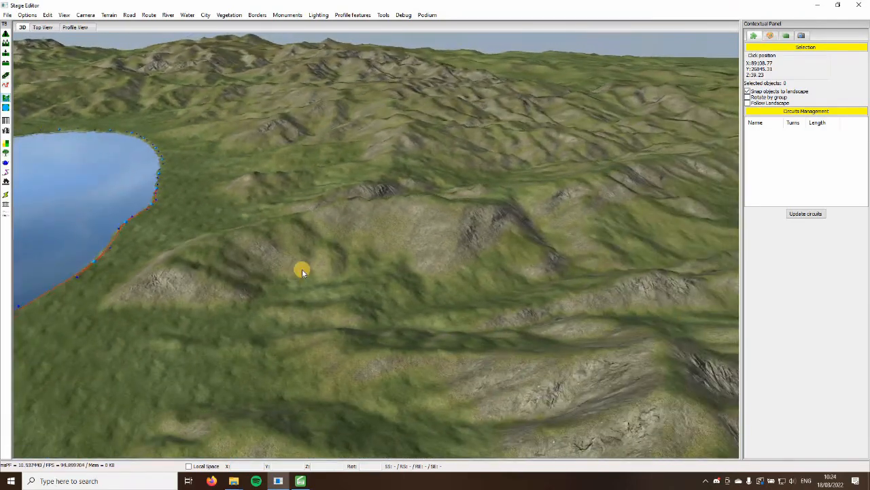
{"action": "right_click_drag", "start_coordinate": [302, 270], "coordinate": [418, 282]}
{"action": "key", "text": "a"}
{"action": "key", "text": "w"}
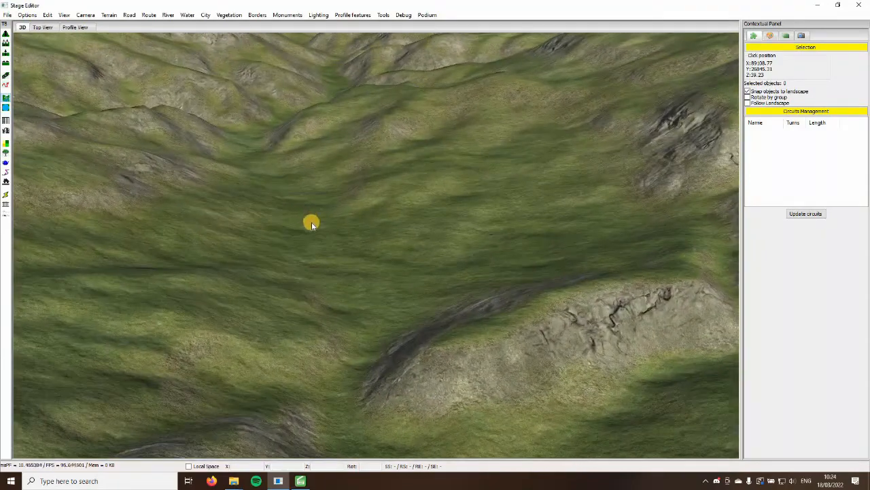
{"action": "left_click", "coordinate": [311, 221]}
{"action": "key", "text": "w"}
{"action": "right_click_drag", "start_coordinate": [311, 222], "coordinate": [304, 220]}
{"action": "key", "text": "s"}
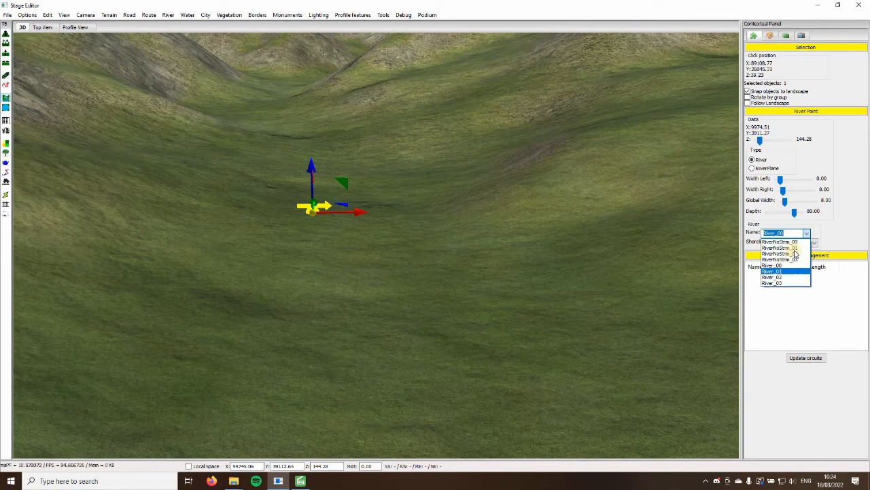
Set the river type to River_01 and its shoreline to Riverside
{"action": "left_click", "coordinate": [789, 271]}
{"action": "left_click", "coordinate": [803, 246]}
{"action": "left_click", "coordinate": [797, 258]}
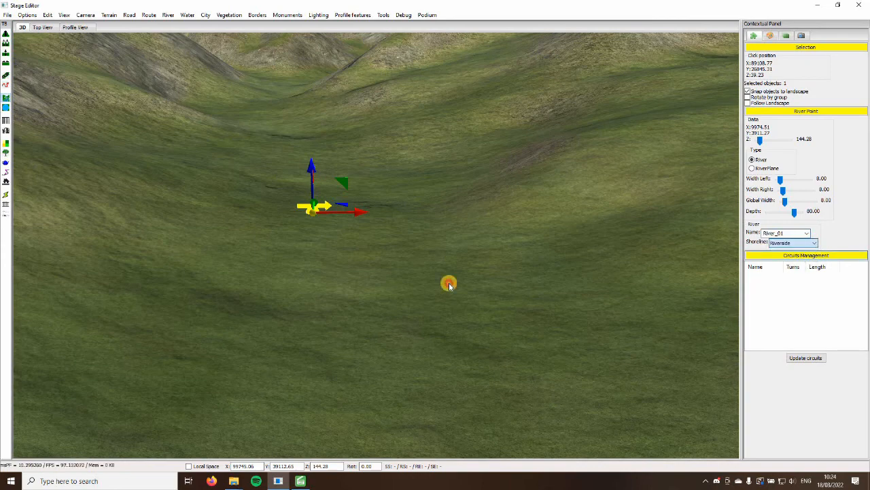
Add river points down the winding valley, following the low ground between the rocky slopes
{"action": "middle_click_drag", "start_coordinate": [429, 275], "coordinate": [229, 102]}
{"action": "left_click", "coordinate": [322, 232]}
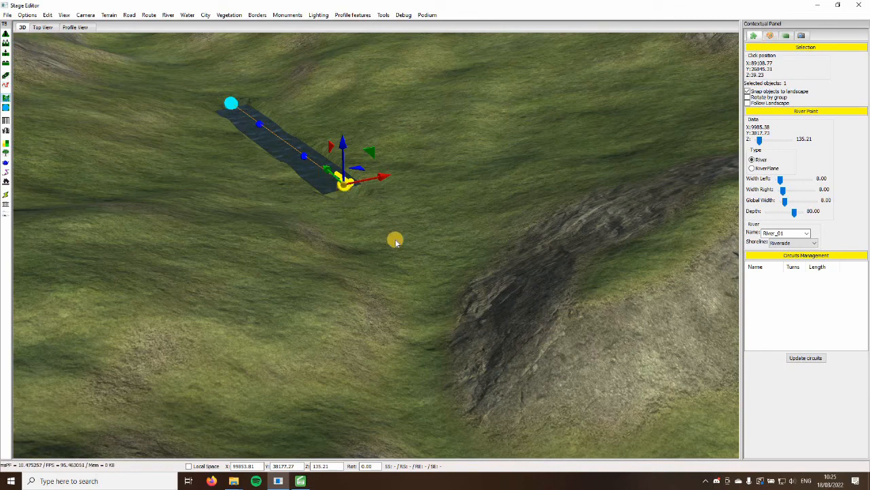
{"action": "left_click", "coordinate": [421, 300]}
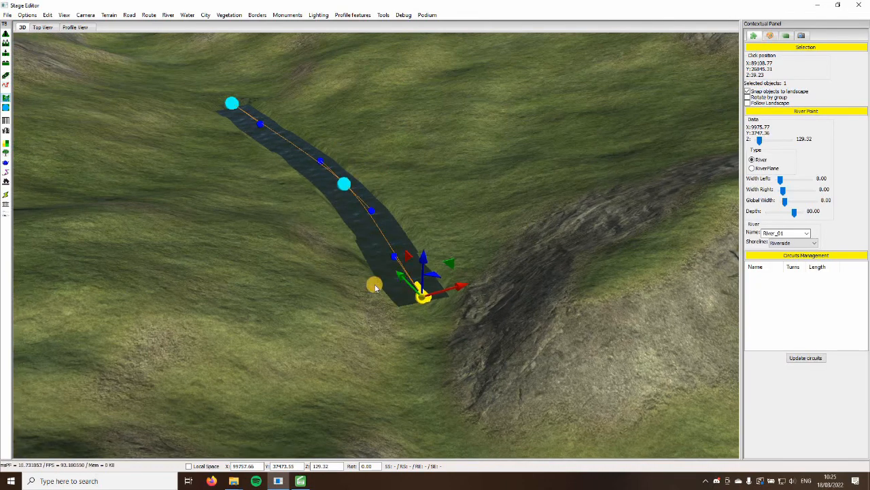
{"action": "left_click", "coordinate": [342, 367]}
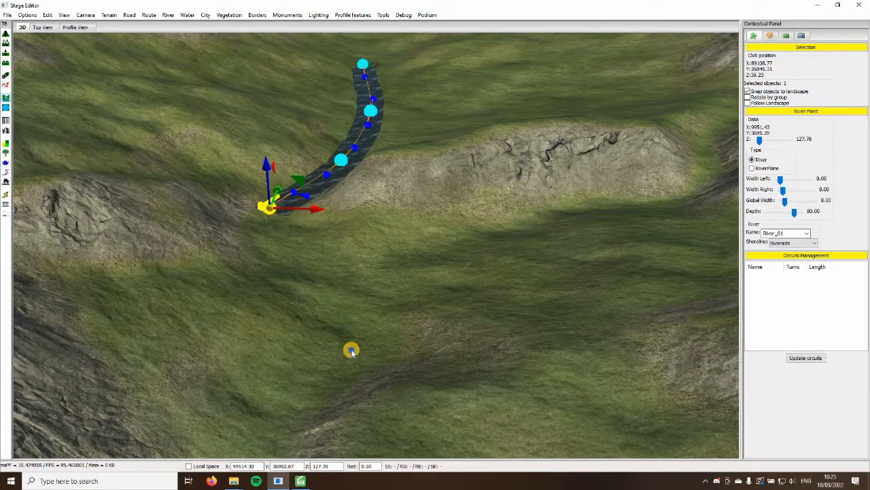
{"action": "left_click", "coordinate": [352, 350]}
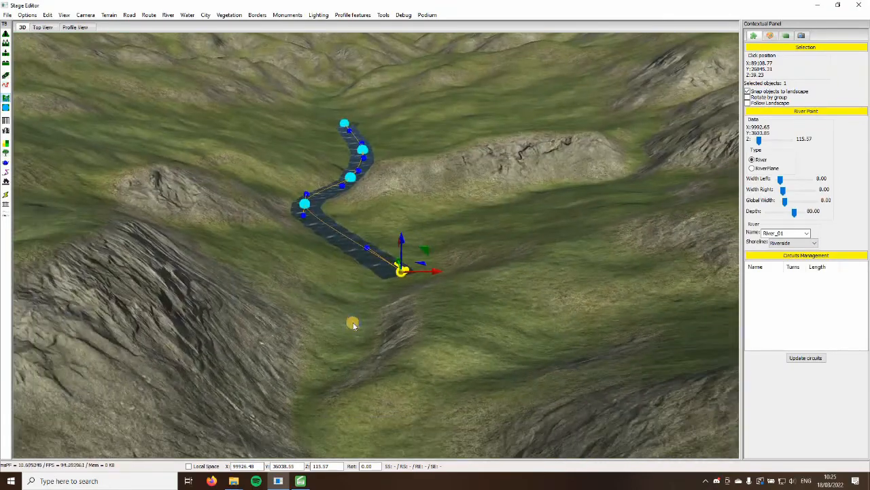
{"action": "left_click", "coordinate": [338, 303]}
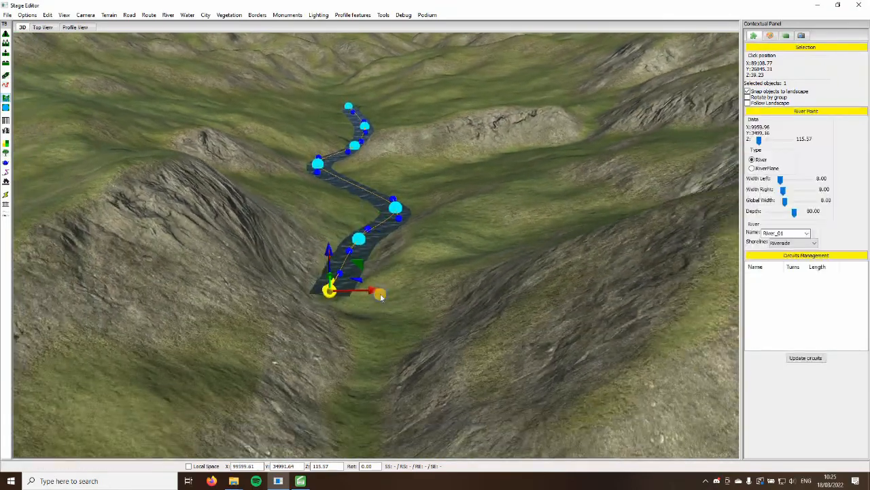
{"action": "left_click", "coordinate": [386, 319]}
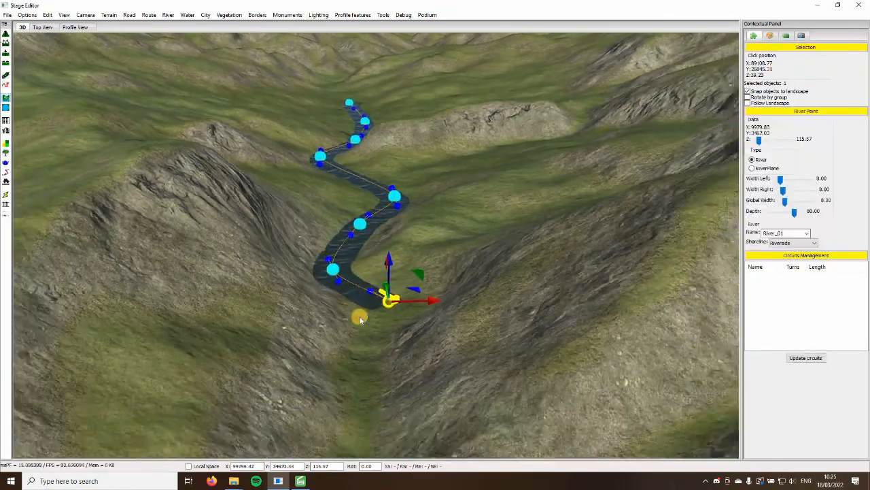
Extend the river across the plain past the shore, end it in the lake water, and turn off snapping objects to the landscape
{"action": "left_click", "coordinate": [365, 309]}
{"action": "left_click", "coordinate": [349, 295]}
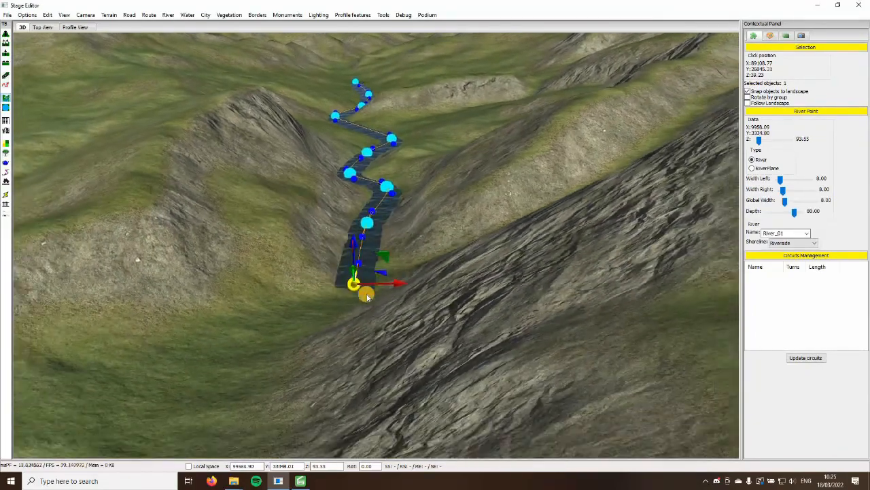
{"action": "left_click", "coordinate": [396, 282]}
{"action": "left_click", "coordinate": [412, 277]}
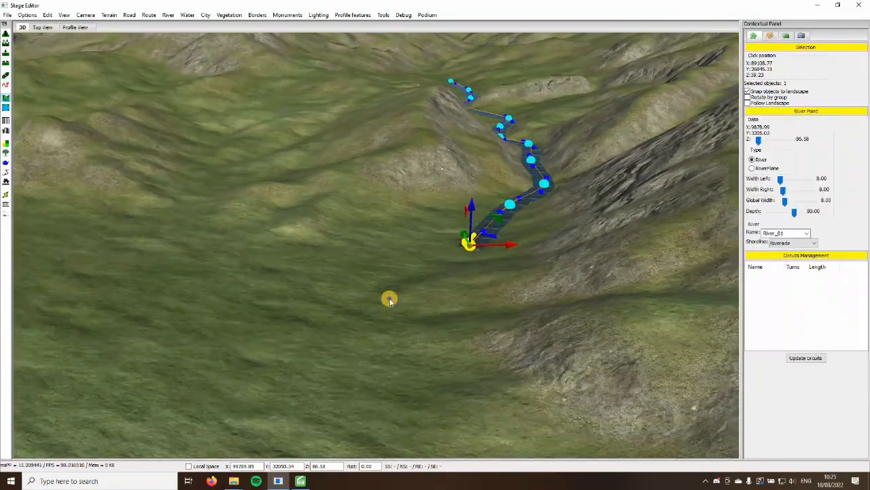
{"action": "left_click", "coordinate": [371, 270]}
{"action": "left_click", "coordinate": [305, 292]}
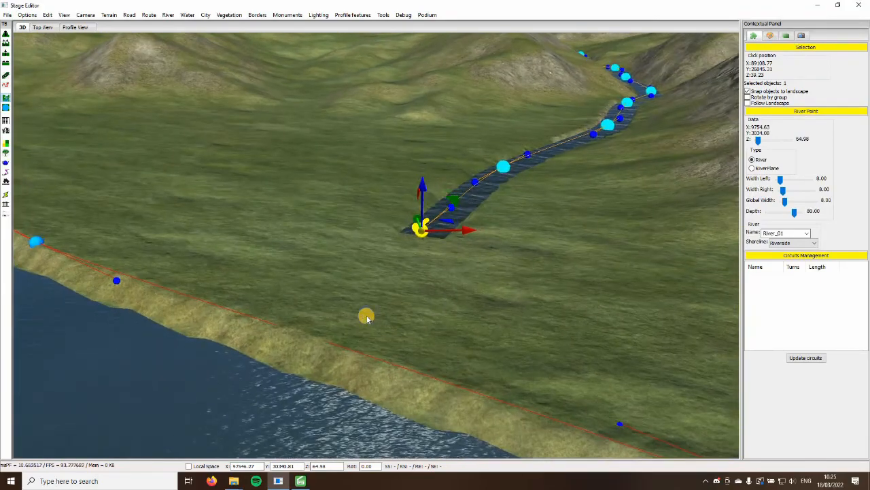
{"action": "left_click", "coordinate": [367, 315]}
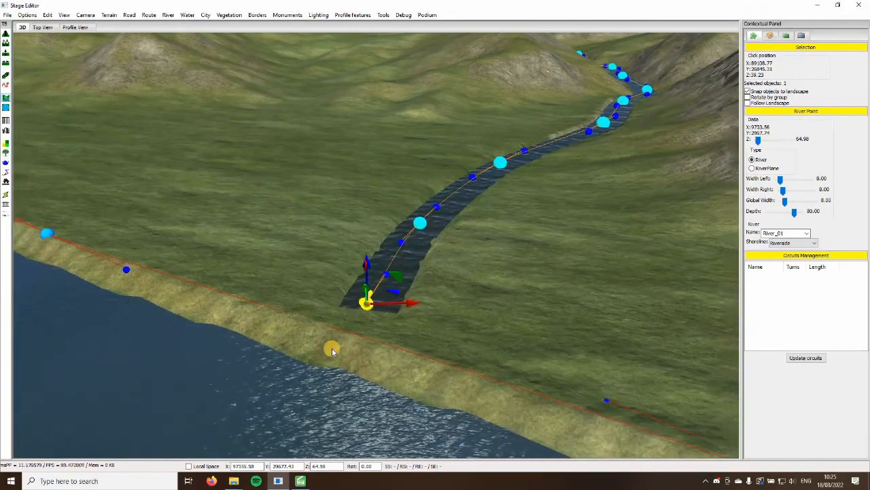
{"action": "left_click", "coordinate": [364, 368]}
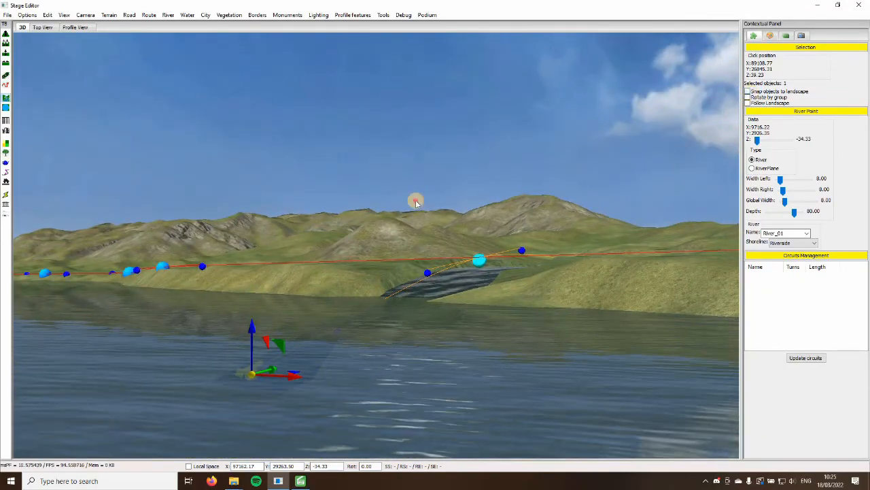
Adjust the height of the river's end point in the lake, bringing it down to Z -1.01
{"action": "left_click_drag", "start_coordinate": [249, 331], "coordinate": [250, 317]}
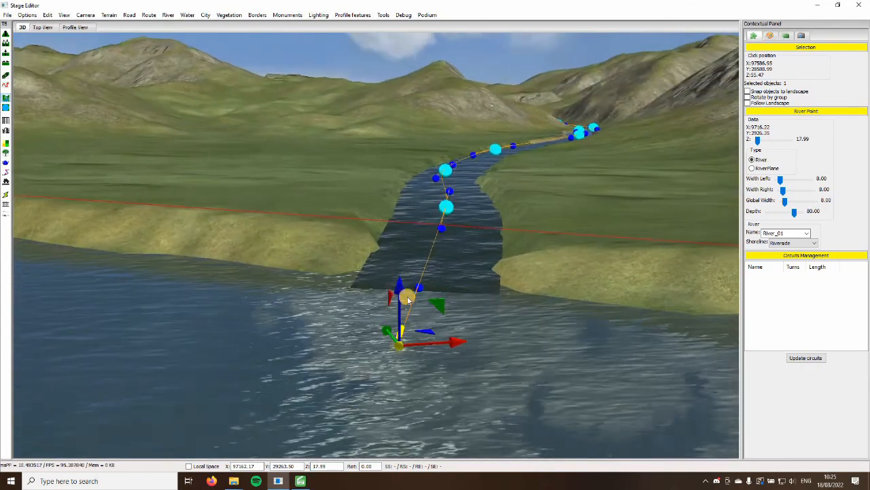
{"action": "left_click", "coordinate": [402, 351]}
{"action": "left_click", "coordinate": [405, 313]}
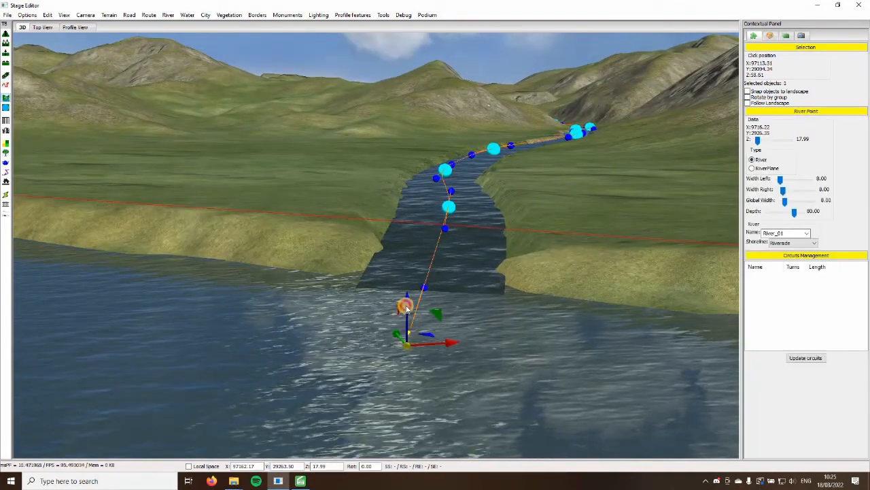
{"action": "left_click", "coordinate": [406, 309]}
{"action": "left_click", "coordinate": [408, 316]}
{"action": "left_click", "coordinate": [406, 287]}
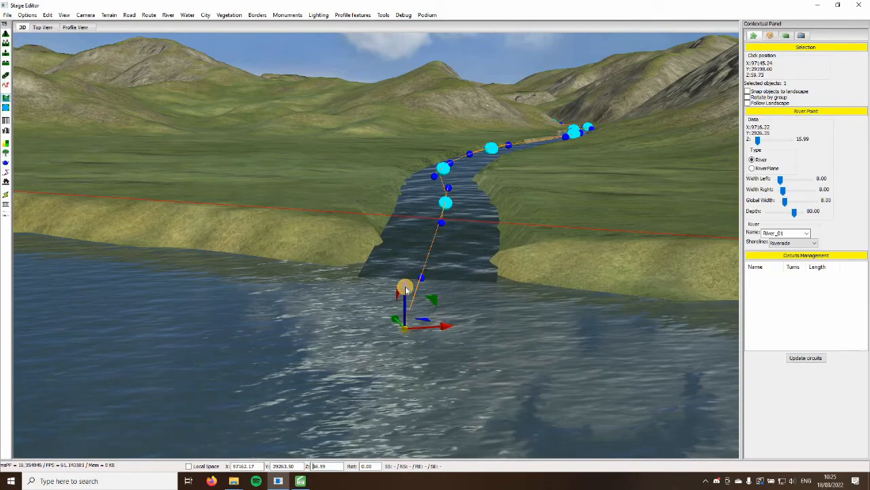
{"action": "scroll", "coordinate": [405, 286], "scroll_direction": "down", "scroll_amount": 8}
{"action": "scroll", "coordinate": [405, 289], "scroll_direction": "down", "scroll_amount": 5}
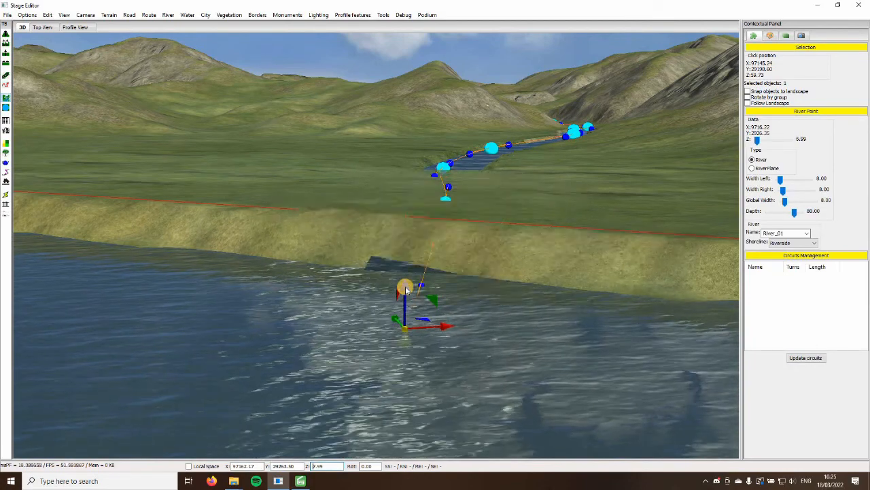
{"action": "scroll", "coordinate": [354, 314], "scroll_direction": "down", "scroll_amount": 8}
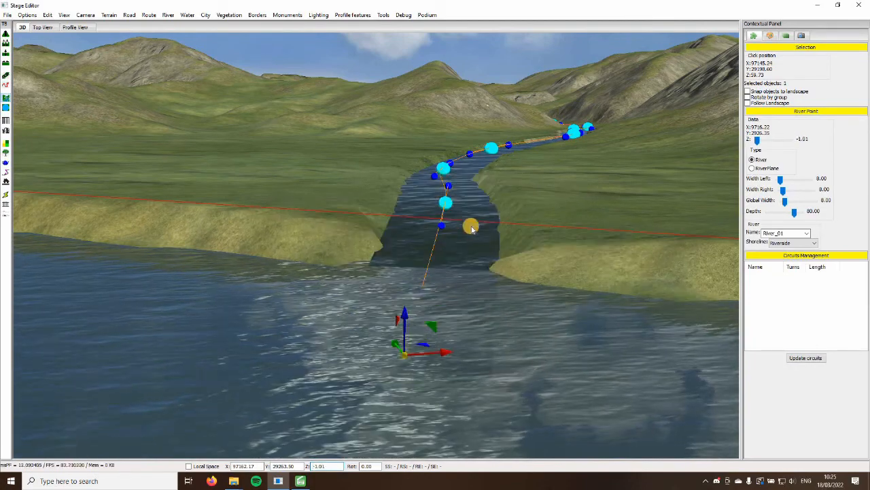
Lower the river point just inside the bank to Z 46.44 and set the end point in the lake to Z 21.78
{"action": "left_click", "coordinate": [469, 226]}
{"action": "left_click", "coordinate": [446, 201]}
{"action": "left_click_drag", "start_coordinate": [447, 163], "coordinate": [483, 272]}
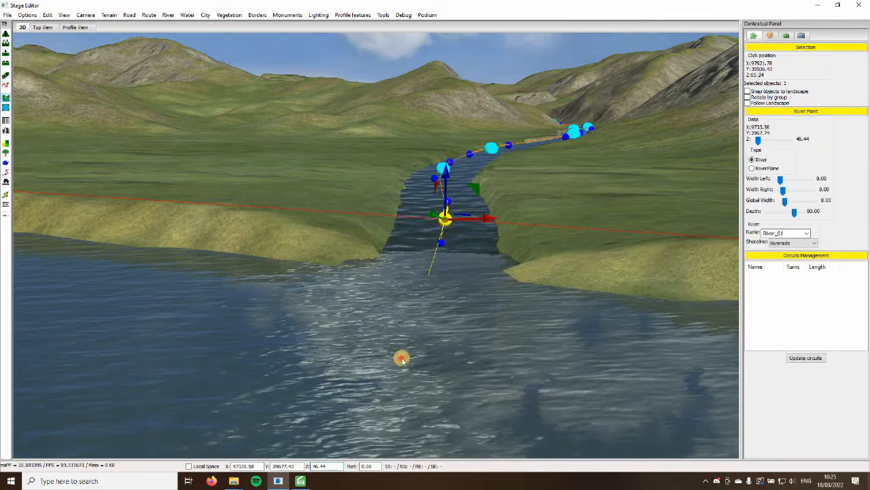
{"action": "scroll", "coordinate": [402, 313], "scroll_direction": "up", "scroll_amount": 5}
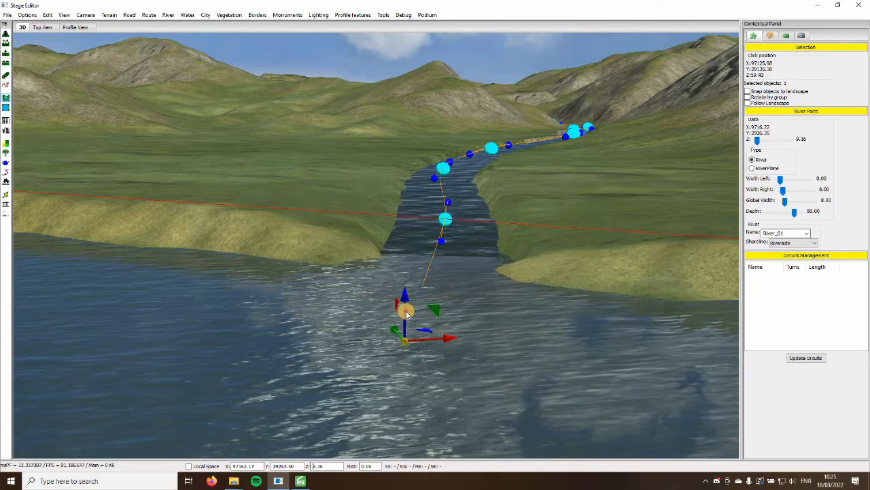
{"action": "scroll", "coordinate": [404, 297], "scroll_direction": "up", "scroll_amount": 6}
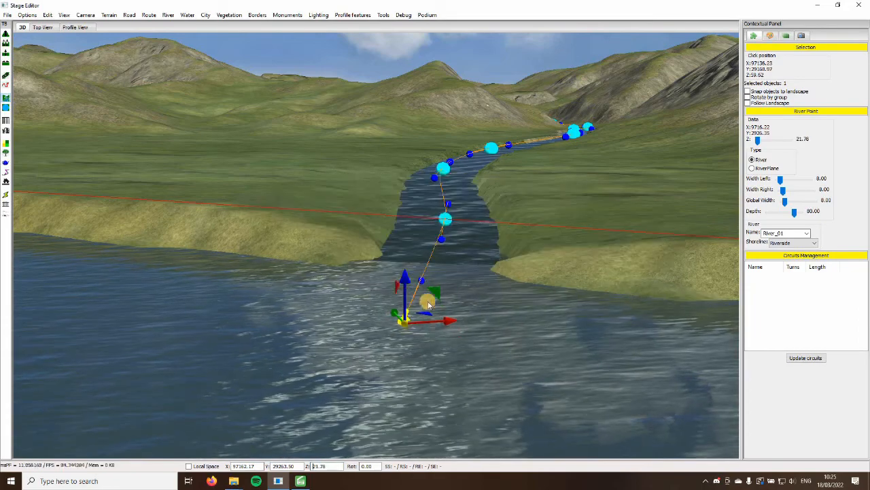
{"action": "left_click", "coordinate": [549, 319]}
Inspect the river mouth up close from above and where it joins the lake shore
{"action": "scroll", "coordinate": [550, 319], "scroll_direction": "up", "scroll_amount": 5}
{"action": "middle_click_drag", "start_coordinate": [549, 318], "coordinate": [196, 236]}
{"action": "scroll", "coordinate": [196, 237], "scroll_direction": "down", "scroll_amount": 5}
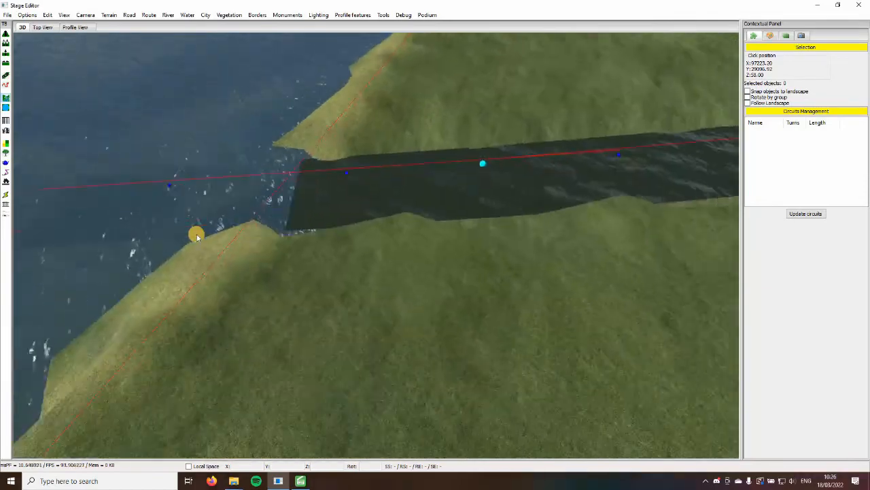
{"action": "scroll", "coordinate": [196, 235], "scroll_direction": "down", "scroll_amount": 5}
{"action": "middle_click_drag", "start_coordinate": [248, 235], "coordinate": [397, 245]}
{"action": "scroll", "coordinate": [299, 275], "scroll_direction": "up", "scroll_amount": 3}
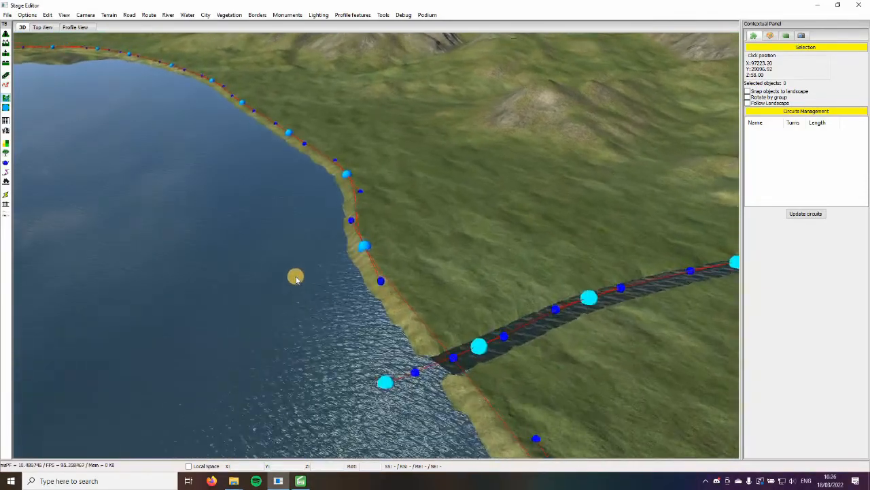
Look over the lake's far shoreline below the mountains, away from the river mouth
{"action": "key", "text": "Up"}
{"action": "key", "text": "Left"}
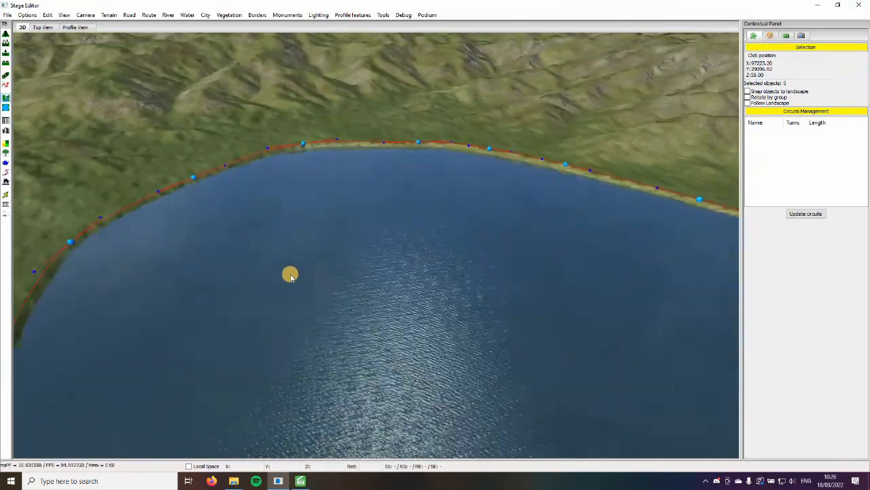
{"action": "key", "text": "Up"}
{"action": "key", "text": "Right"}
{"action": "key", "text": "Down"}
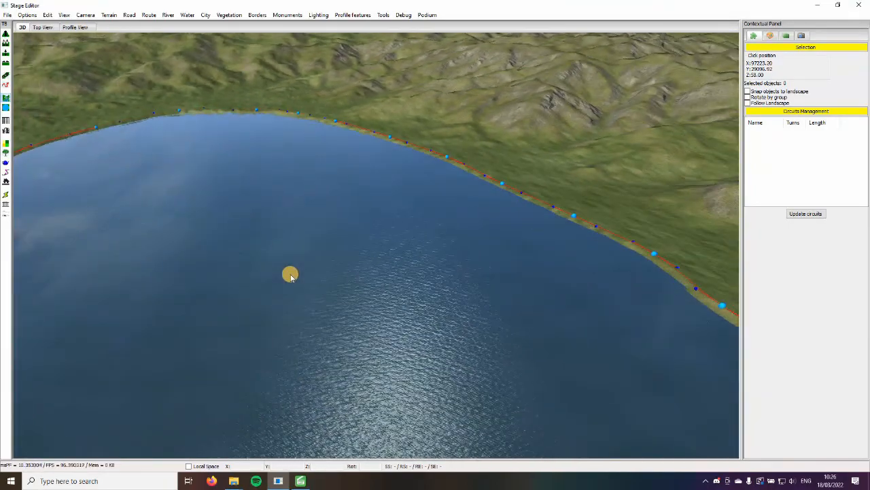
{"action": "key", "text": "Up"}
{"action": "key", "text": "Left"}
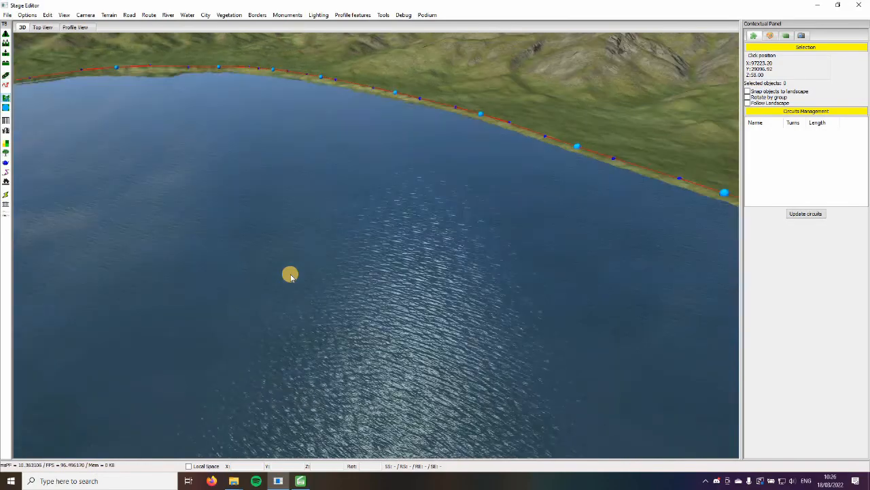
{"action": "key", "text": "Right"}
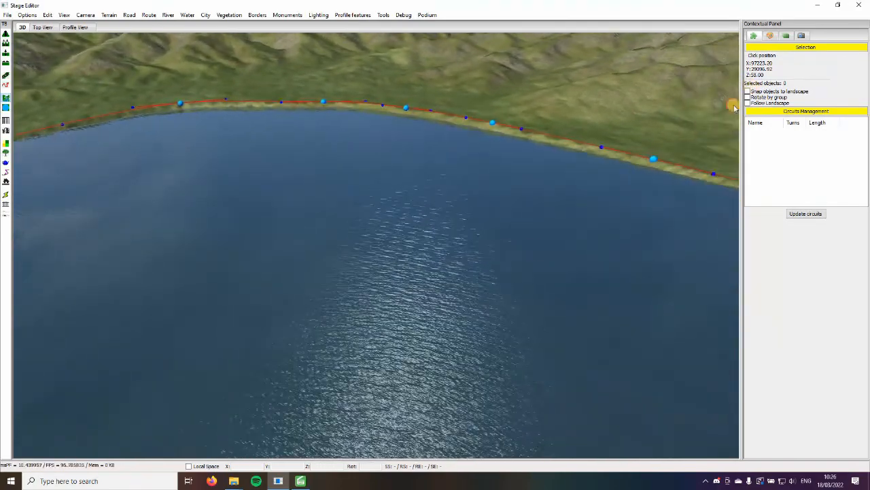
Turn snapping objects to the landscape back on and view the river mouth from over the lake
{"action": "right_click_drag", "start_coordinate": [534, 256], "coordinate": [585, 306]}
{"action": "key", "text": "Right"}
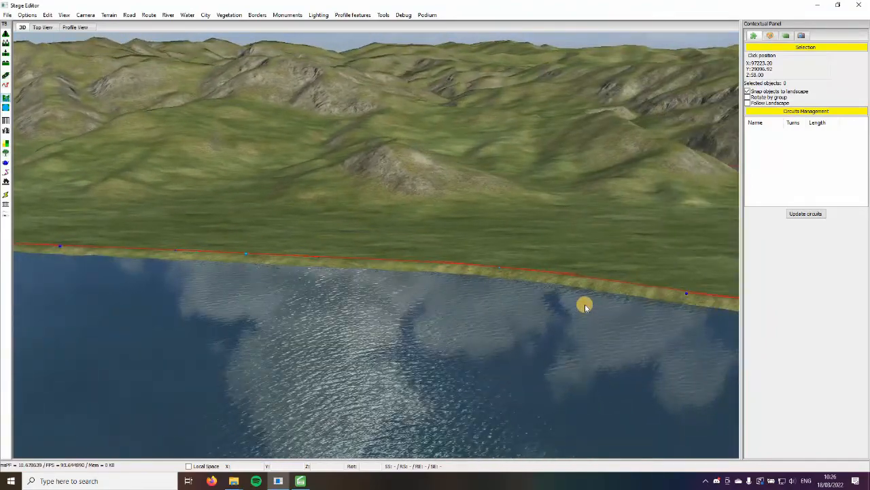
{"action": "key", "text": "Up"}
{"action": "key", "text": "Down"}
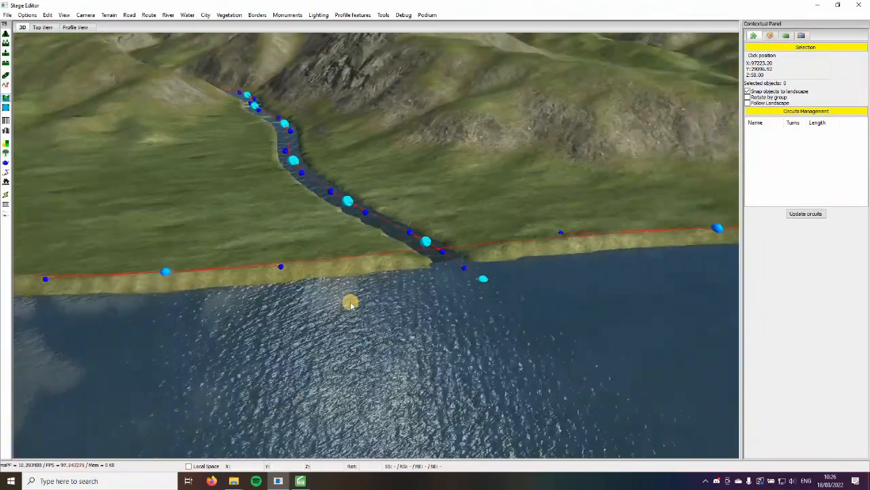
{"action": "key", "text": "Up"}
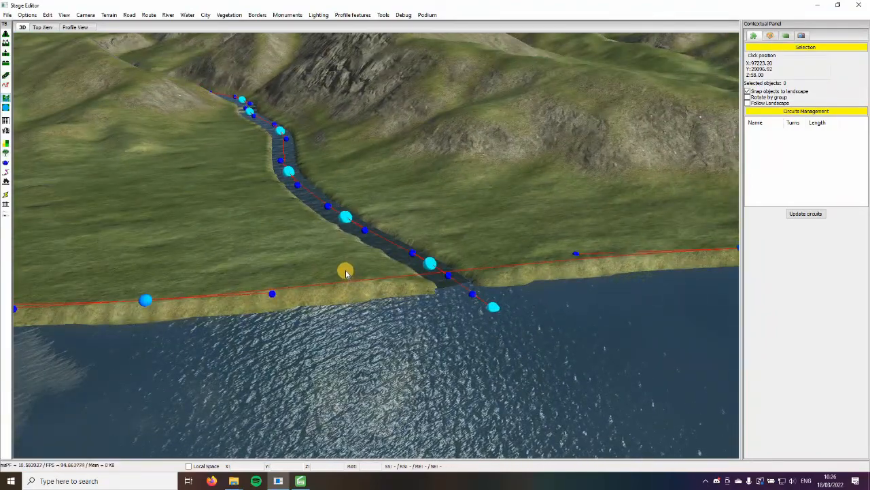
{"action": "key", "text": "Down"}
Review the lake's rounded end and its outline against the surrounding hills
{"action": "right_click_drag", "start_coordinate": [246, 261], "coordinate": [379, 250]}
{"action": "key", "text": "Right"}
{"action": "key", "text": "Up"}
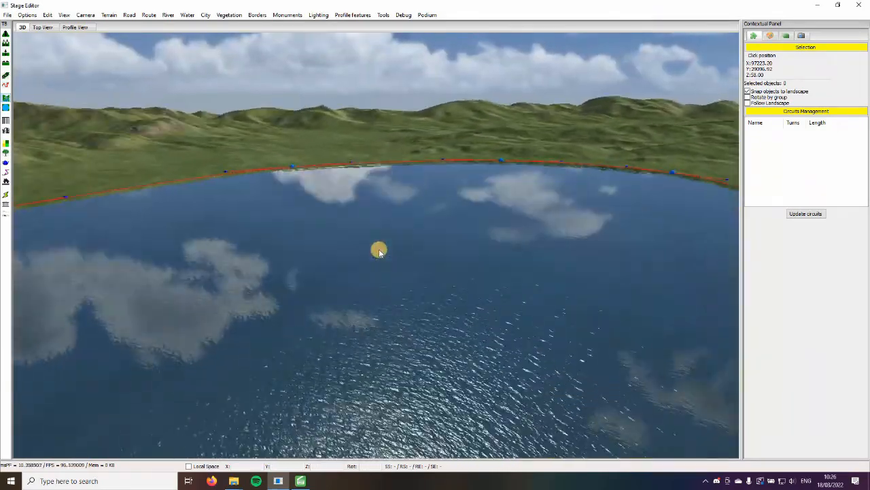
{"action": "key", "text": "Right"}
{"action": "key", "text": "Down"}
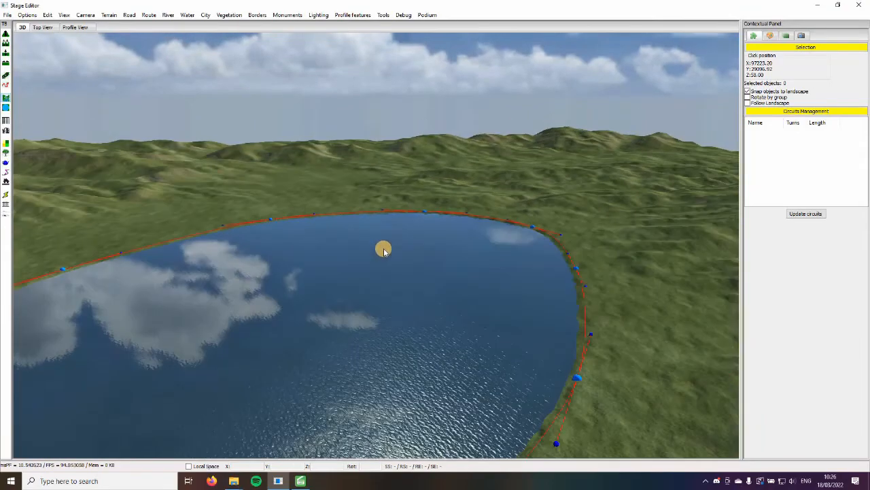
{"action": "right_click_drag", "start_coordinate": [92, 321], "coordinate": [350, 251]}
Examine the river's whole course from the lake shore up through the winding valley to its first point
{"action": "scroll", "coordinate": [460, 320], "scroll_direction": "up", "scroll_amount": 6}
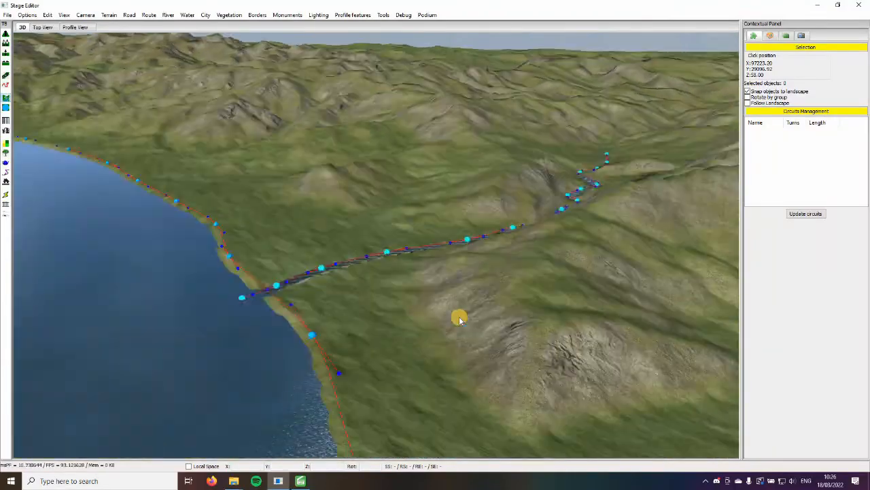
{"action": "right_click_drag", "start_coordinate": [460, 319], "coordinate": [591, 140]}
{"action": "key", "text": "a"}
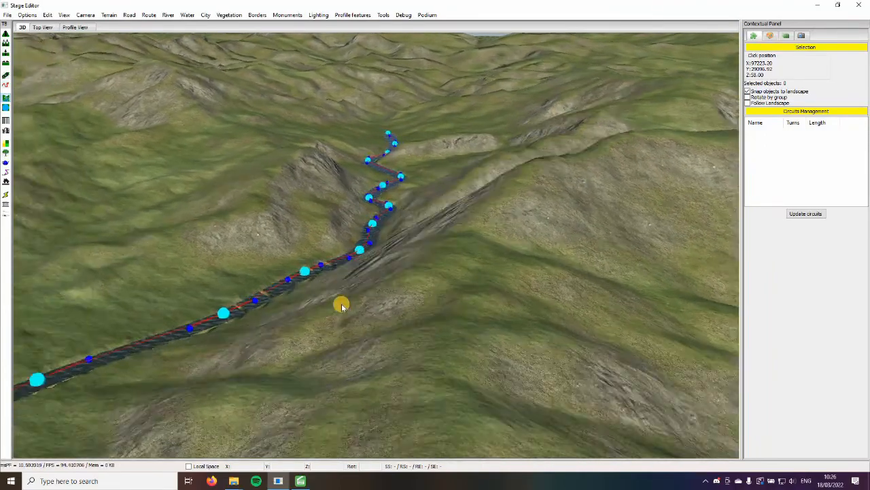
{"action": "mouse_move", "coordinate": [342, 306]}
{"action": "right_mouse_down"}
{"action": "mouse_move", "coordinate": [355, 247]}
{"action": "mouse_move", "coordinate": [363, 346]}
{"action": "mouse_move", "coordinate": [390, 371]}
{"action": "mouse_move", "coordinate": [412, 336]}
{"action": "mouse_move", "coordinate": [432, 344]}
{"action": "mouse_move", "coordinate": [442, 330]}
{"action": "mouse_move", "coordinate": [419, 369]}
{"action": "mouse_move", "coordinate": [397, 361]}
{"action": "mouse_move", "coordinate": [314, 397]}
{"action": "right_mouse_up"}
{"action": "key", "text": "s"}
{"action": "key", "text": "w"}
{"action": "key", "text": "d"}
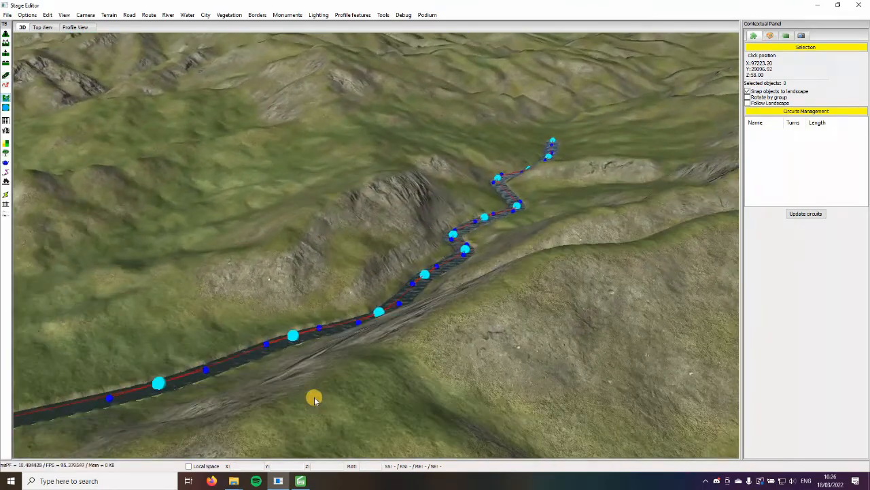
{"action": "key", "text": "a"}
{"action": "key", "text": "s"}
{"action": "right_click_drag", "start_coordinate": [196, 390], "coordinate": [337, 474]}
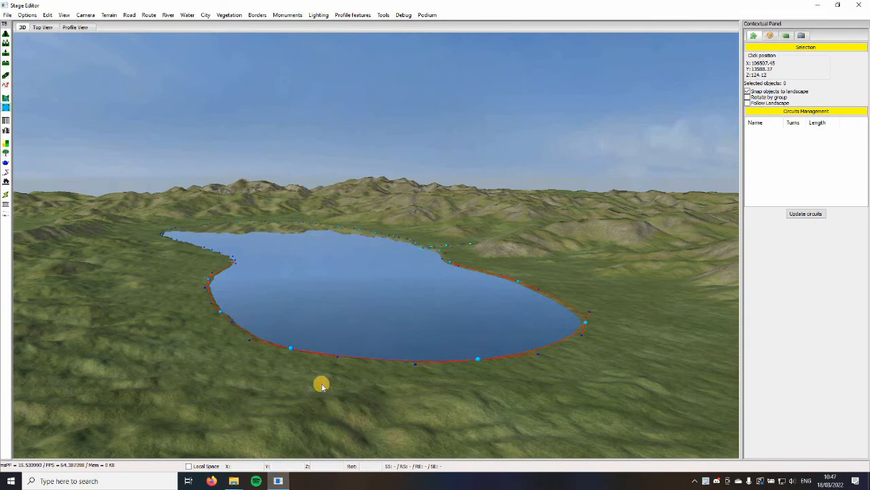
View the finished lake as a whole and approach the place where the river flows into it
{"action": "right_click_drag", "start_coordinate": [323, 382], "coordinate": [302, 381]}
{"action": "key", "text": "a"}
{"action": "key", "text": "w"}
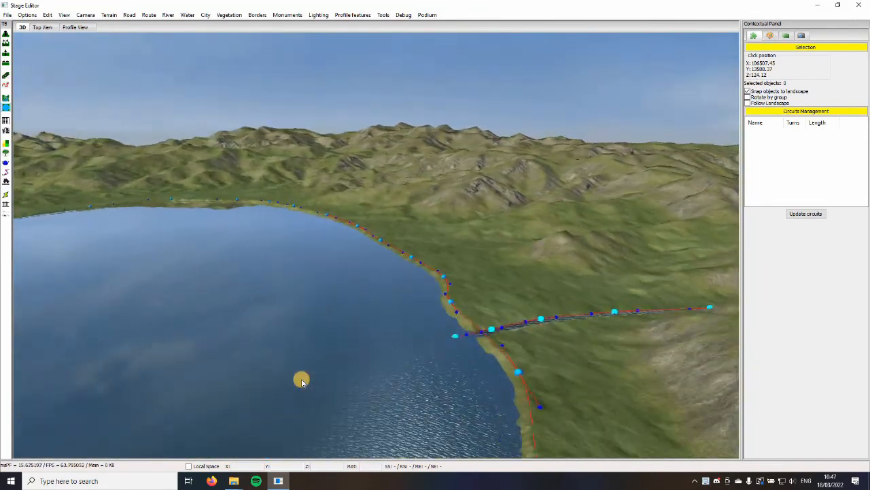
Look over the lake from higher above, comparing both shorelines and the place where the river enters
{"action": "key", "text": "s"}
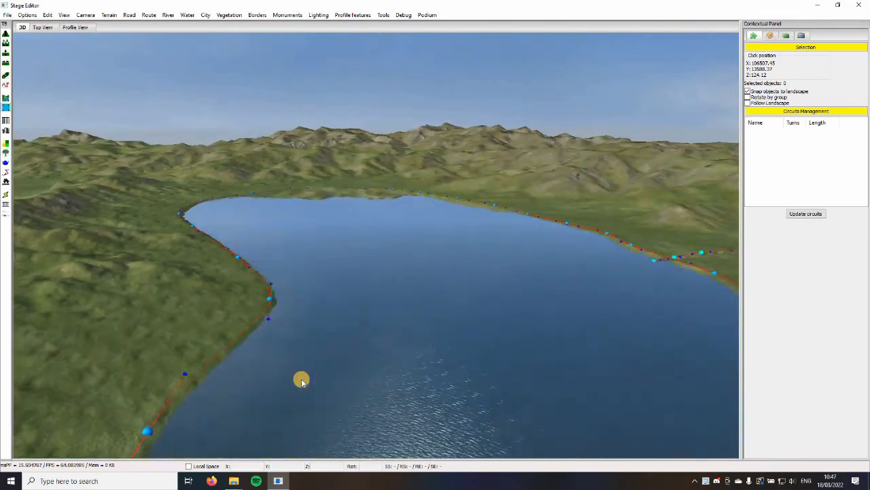
{"action": "key", "text": "s"}
{"action": "key", "text": "w"}
{"action": "right_click_drag", "start_coordinate": [301, 380], "coordinate": [300, 360]}
{"action": "key", "text": "w"}
{"action": "key", "text": "s"}
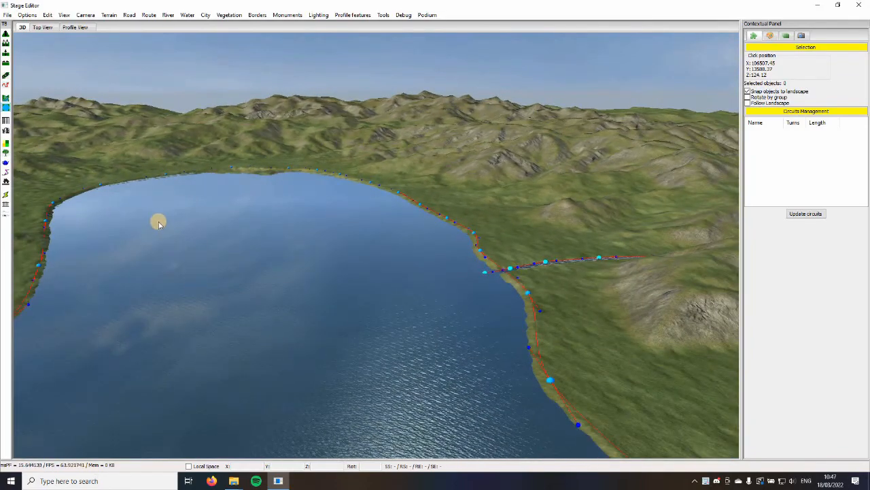
{"action": "key", "text": "a"}
{"action": "mouse_move", "coordinate": [158, 222]}
{"action": "right_mouse_down"}
{"action": "mouse_move", "coordinate": [157, 213]}
{"action": "mouse_move", "coordinate": [152, 222]}
{"action": "right_mouse_up"}
{"action": "key", "text": "w"}
{"action": "key", "text": "s"}
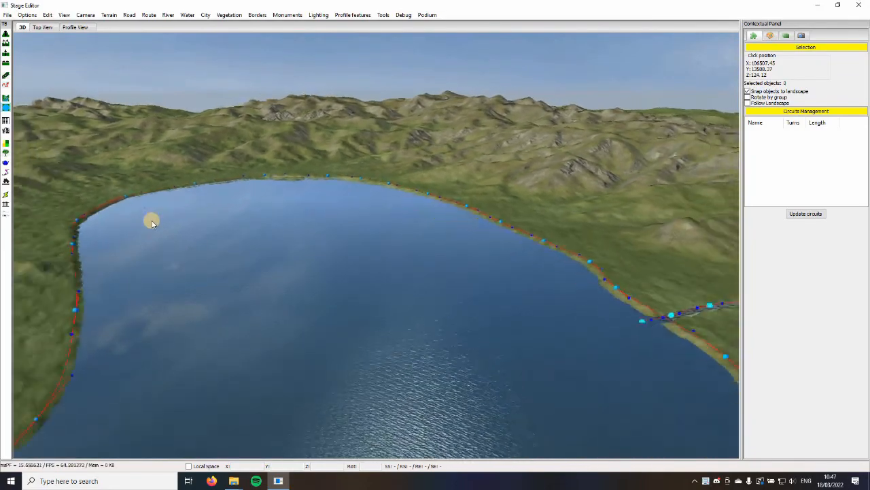
Review the length of the lake from its far end and approach the river mouth again
{"action": "key", "text": "d"}
{"action": "key", "text": "a"}
{"action": "key", "text": "w"}
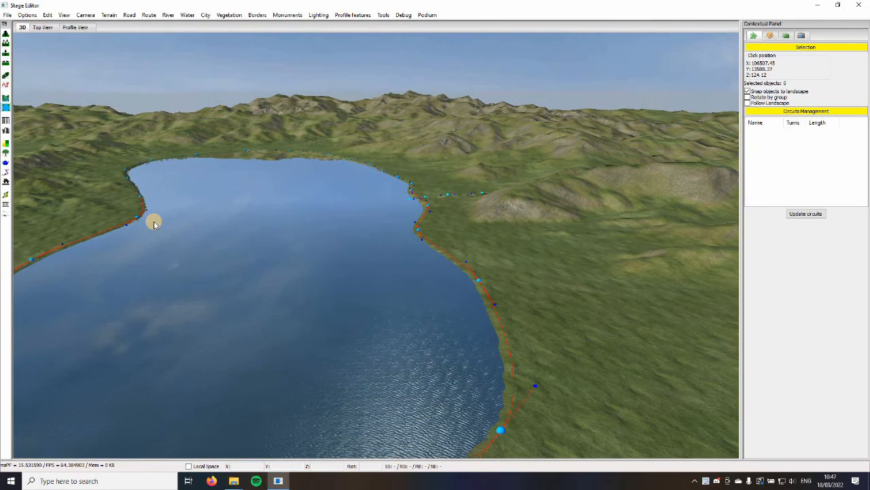
{"action": "key", "text": "s"}
{"action": "key", "text": "w"}
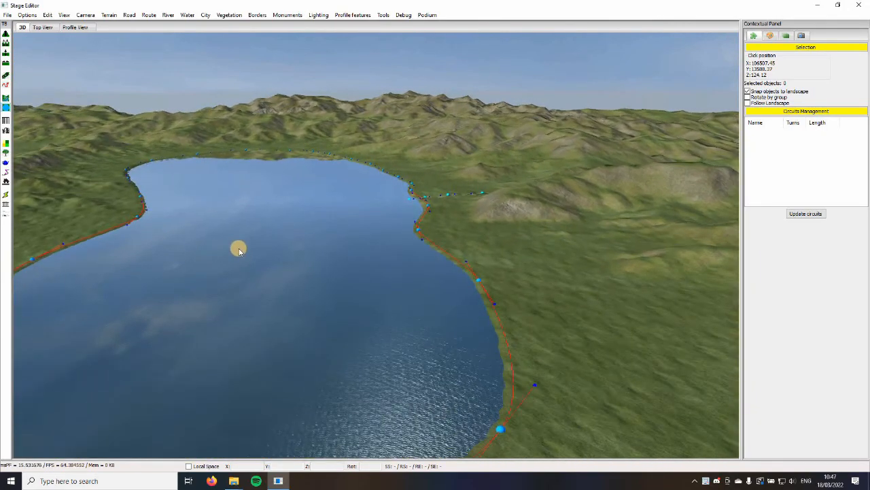
{"action": "right_click_drag", "start_coordinate": [239, 249], "coordinate": [250, 248]}
{"action": "key", "text": "a"}
{"action": "key", "text": "w"}
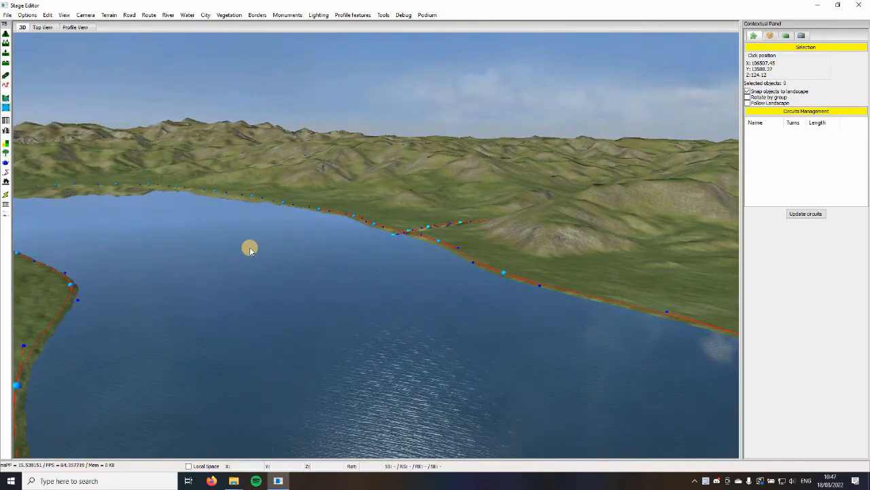
{"action": "key", "text": "w"}
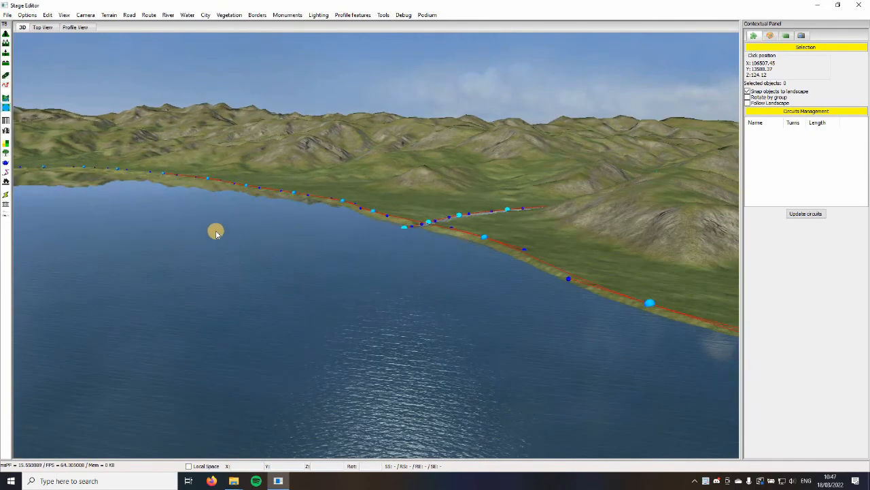
Save the stage as "tutorial" in a new folder named "tutorial" inside the custom stages folder
{"action": "left_click", "coordinate": [7, 15]}
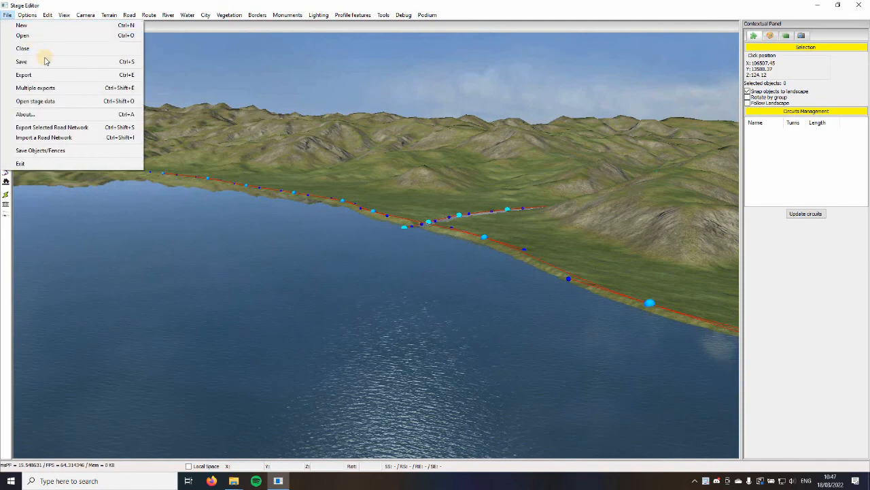
{"action": "left_click", "coordinate": [45, 63]}
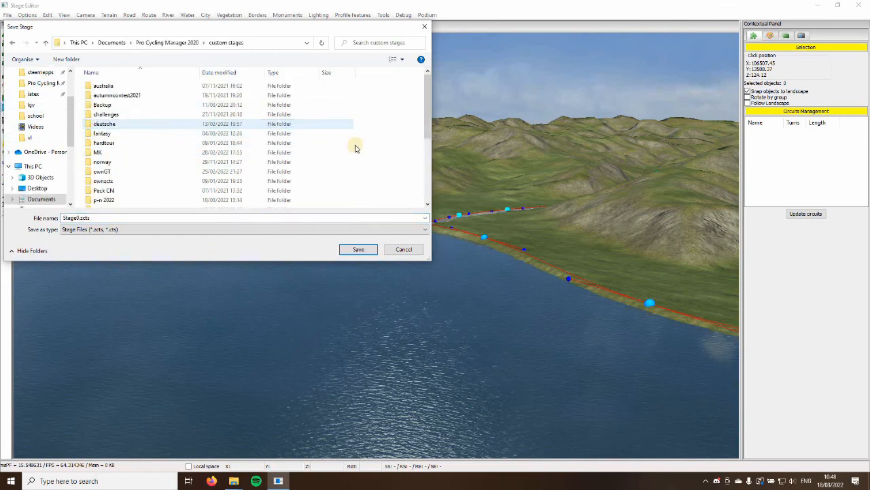
{"action": "right_click", "coordinate": [307, 237]}
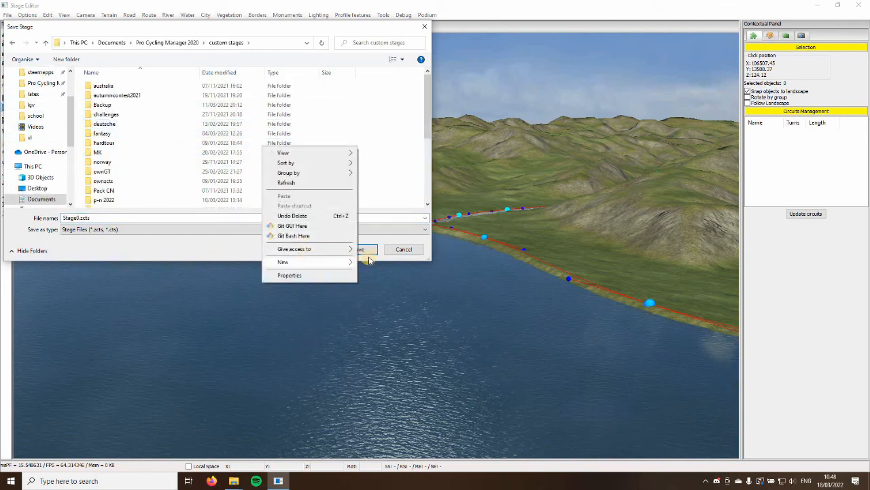
{"action": "mouse_move", "coordinate": [351, 261]}
{"action": "left_click", "coordinate": [384, 262]}
{"action": "type", "text": "tutoriel"}
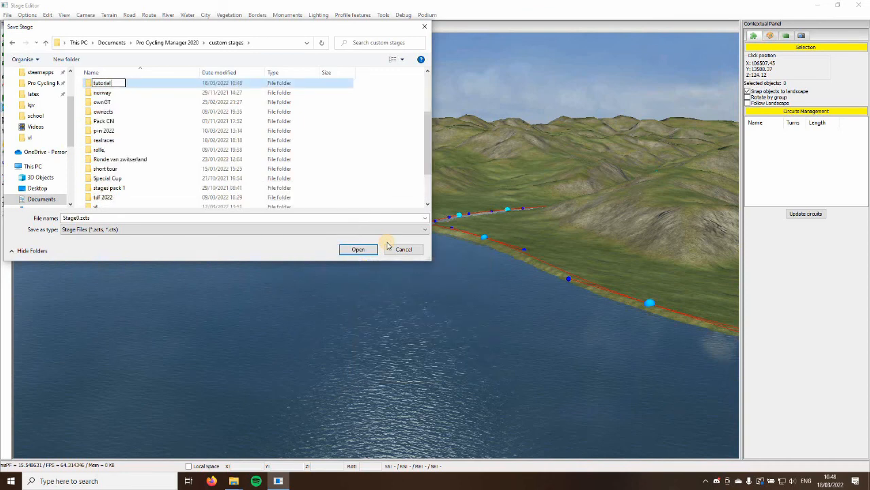
{"action": "key", "text": "Return"}
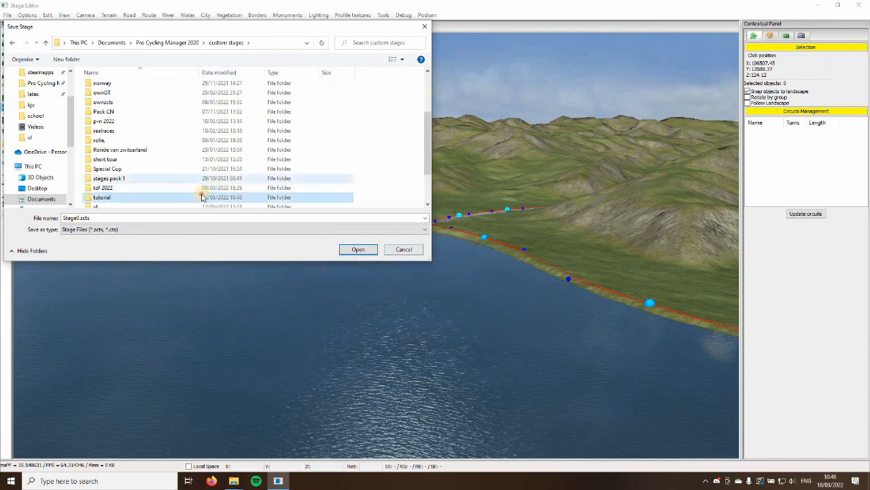
{"action": "key", "text": "Return"}
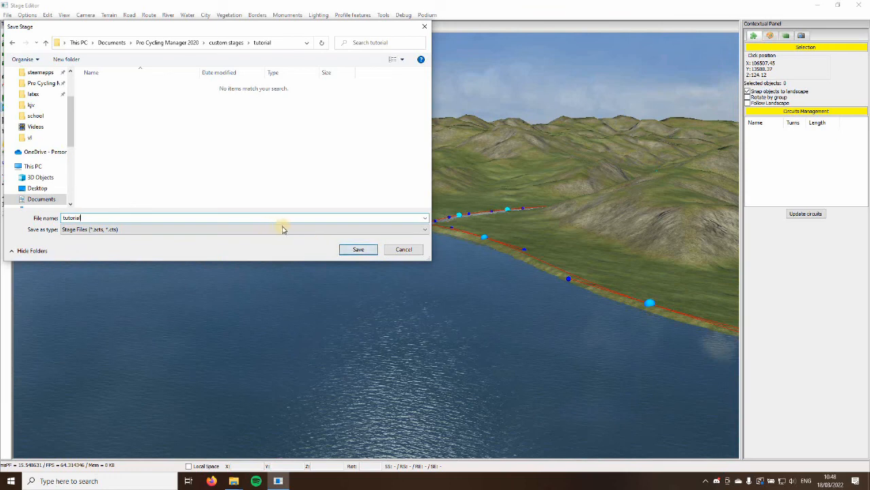
{"action": "left_click", "coordinate": [344, 250]}
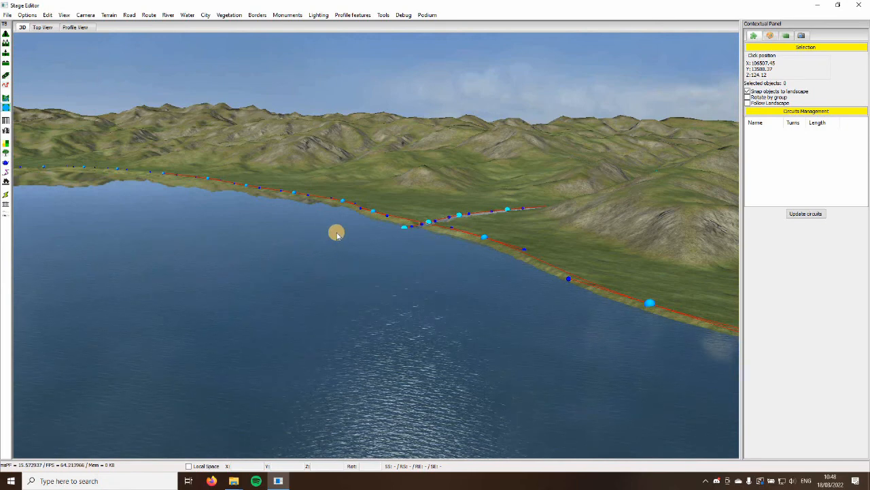
Survey the lake's rounded end and the grassland beside its shore
{"action": "mouse_move", "coordinate": [335, 232]}
{"action": "right_mouse_down"}
{"action": "mouse_move", "coordinate": [265, 247]}
{"action": "mouse_move", "coordinate": [325, 232]}
{"action": "right_mouse_up"}
{"action": "key", "text": "s"}
{"action": "key", "text": "w"}
{"action": "key", "text": "d"}
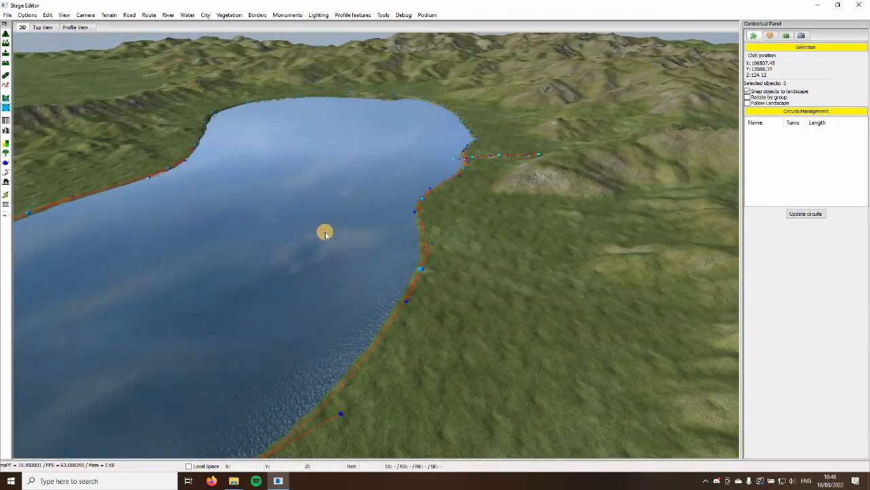
{"action": "key", "text": "a"}
{"action": "key", "text": "s"}
{"action": "key", "text": "w"}
{"action": "key", "text": "d"}
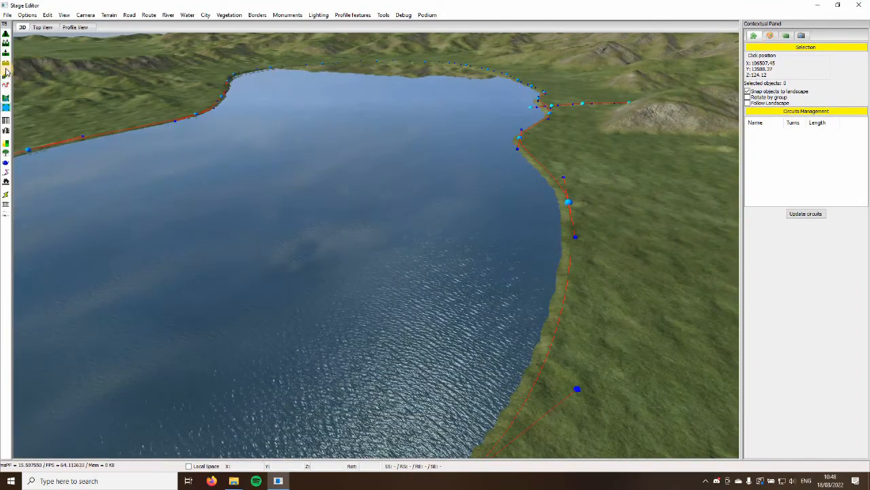
Start a new road with its first point on the grass just outside the lake's rounded end
{"action": "key", "text": "Down"}
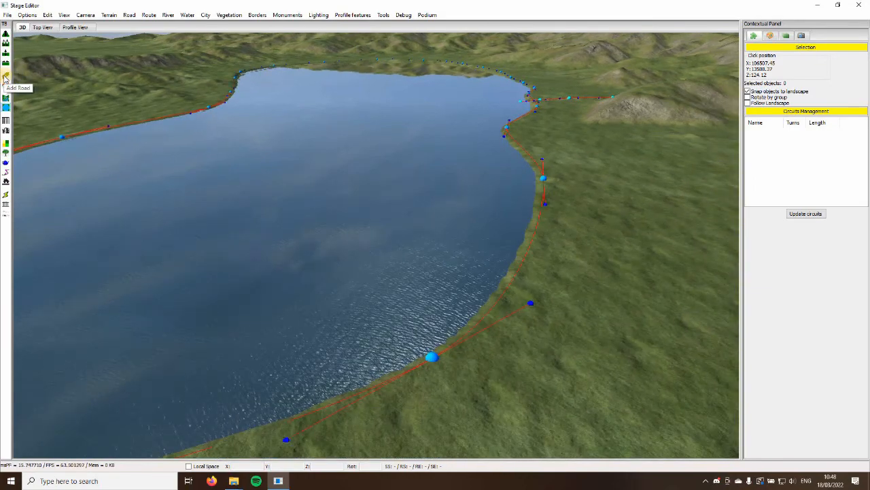
{"action": "left_click", "coordinate": [5, 78]}
{"action": "key", "text": "Down"}
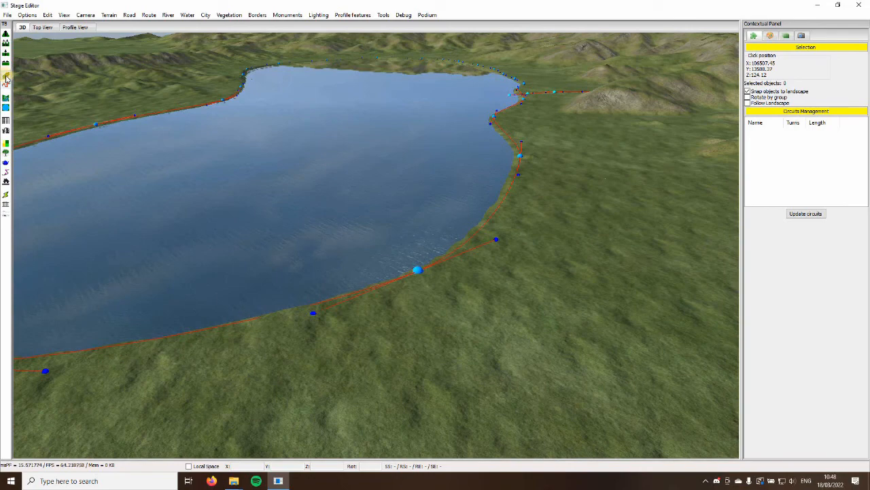
{"action": "key", "text": "Down"}
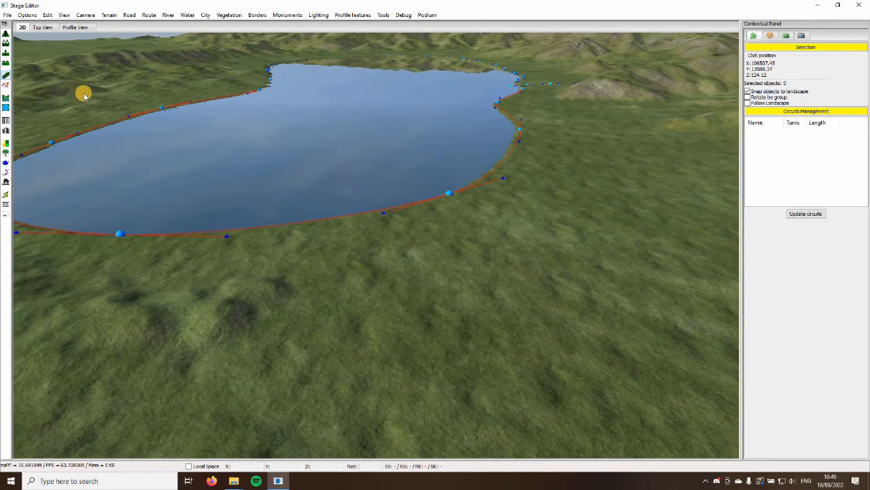
{"action": "key", "text": "Right"}
{"action": "right_click_drag", "start_coordinate": [306, 238], "coordinate": [278, 216]}
{"action": "key", "text": "Up"}
{"action": "left_click", "coordinate": [278, 214]}
{"action": "key", "text": "Left"}
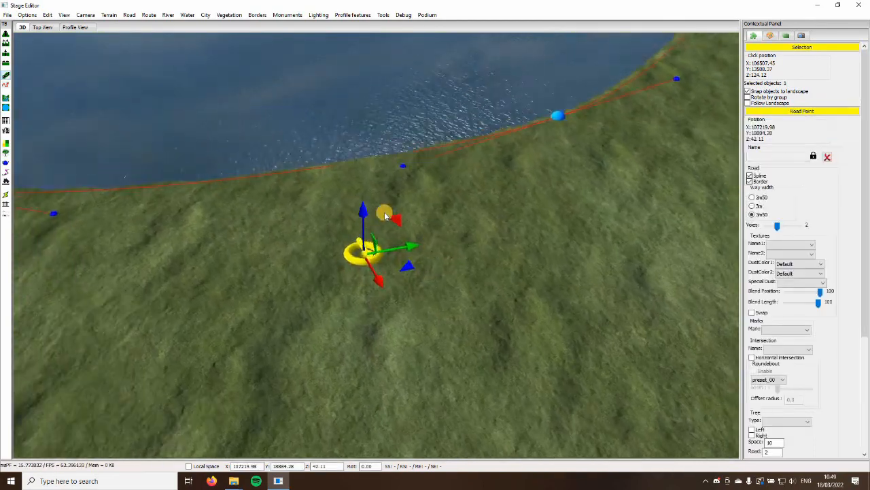
Add a second road point farther along the lake shore to form a straight road segment
{"action": "right_click_drag", "start_coordinate": [385, 214], "coordinate": [366, 208]}
{"action": "key", "text": "Down"}
{"action": "key", "text": "Up"}
{"action": "left_click", "coordinate": [361, 181]}
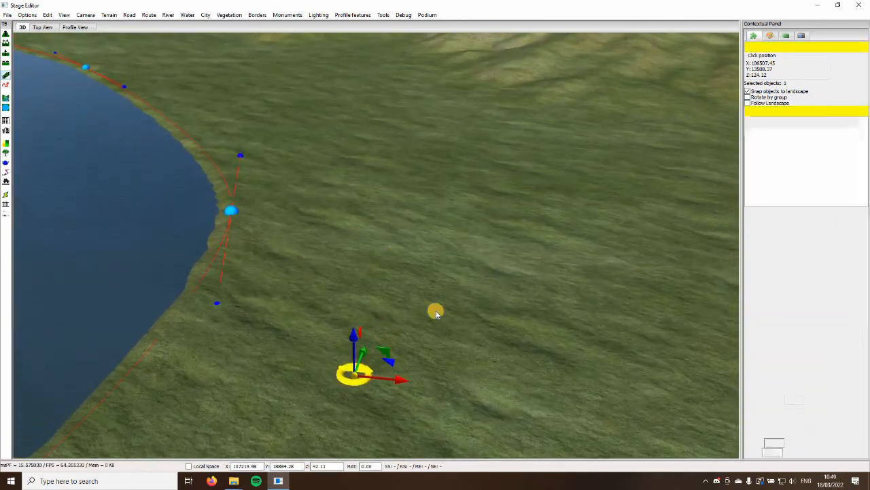
{"action": "key", "text": "Down"}
{"action": "key", "text": "Up"}
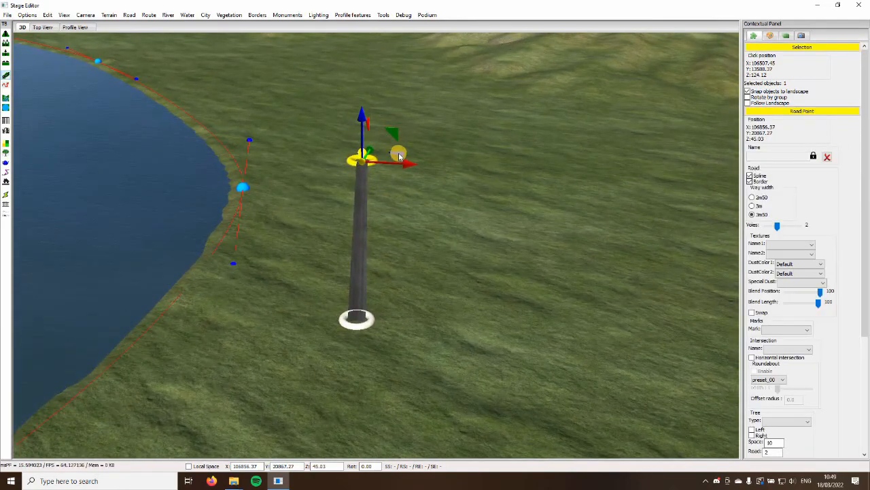
{"action": "key", "text": "Up"}
{"action": "key", "text": "Down"}
{"action": "key", "text": "Right"}
{"action": "key", "text": "Up"}
{"action": "key", "text": "Left"}
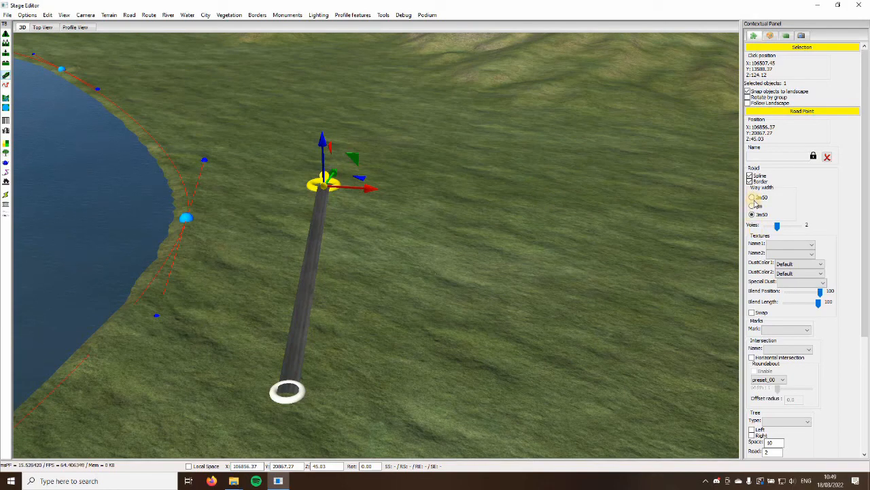
Try 4 lanes and a 3m way width on the road, and restore 2 lanes and 3m50
{"action": "key", "text": "Up"}
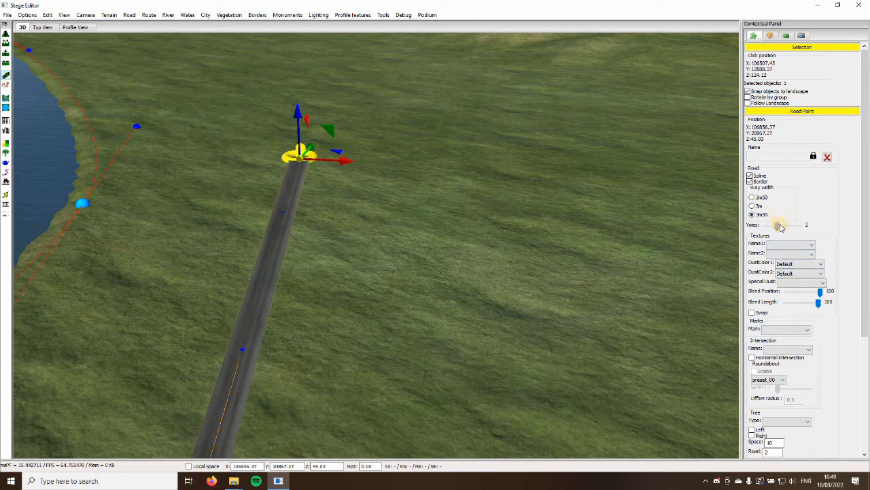
{"action": "scroll", "coordinate": [780, 225], "scroll_direction": "up", "scroll_amount": 1}
{"action": "scroll", "coordinate": [780, 225], "scroll_direction": "down", "scroll_amount": 3}
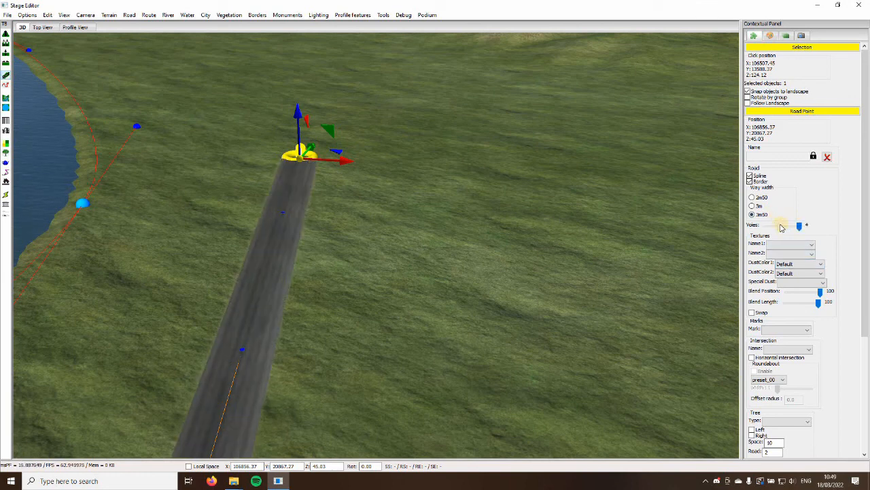
{"action": "scroll", "coordinate": [782, 227], "scroll_direction": "up", "scroll_amount": 2}
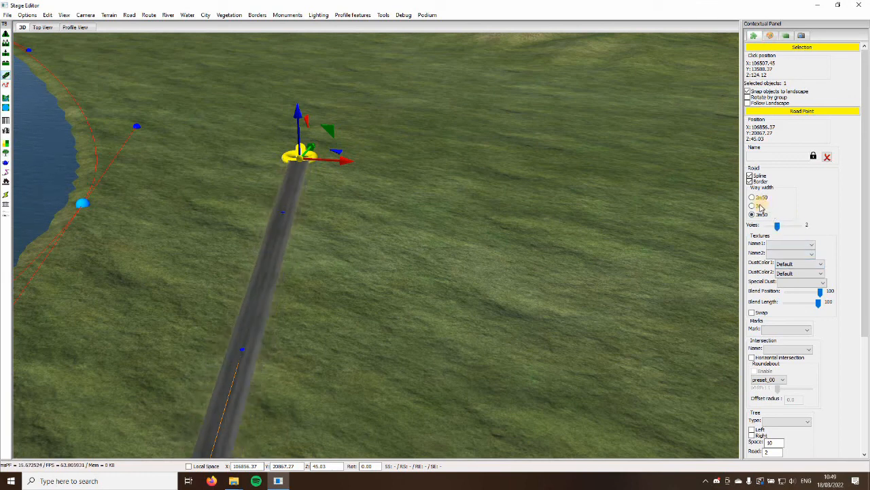
{"action": "left_click", "coordinate": [760, 206]}
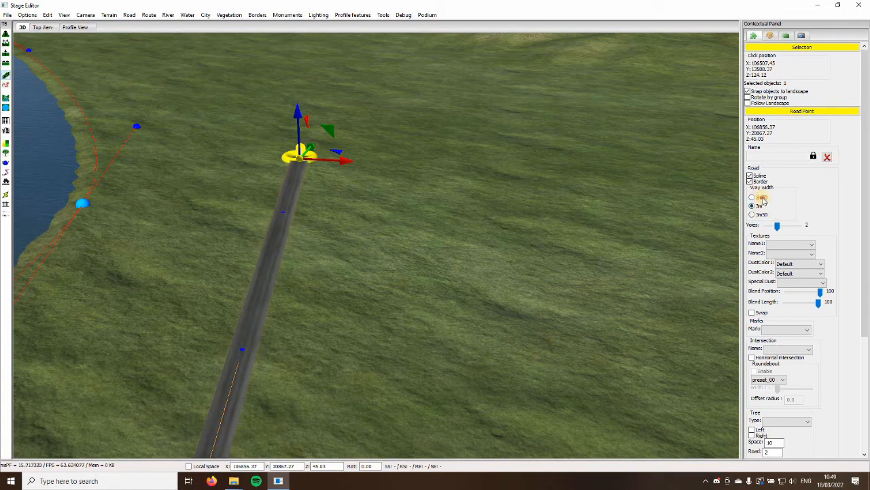
{"action": "left_click", "coordinate": [752, 214]}
Set the road's first texture to Road_02_A at the second road point
{"action": "left_click_drag", "start_coordinate": [504, 308], "coordinate": [355, 184]}
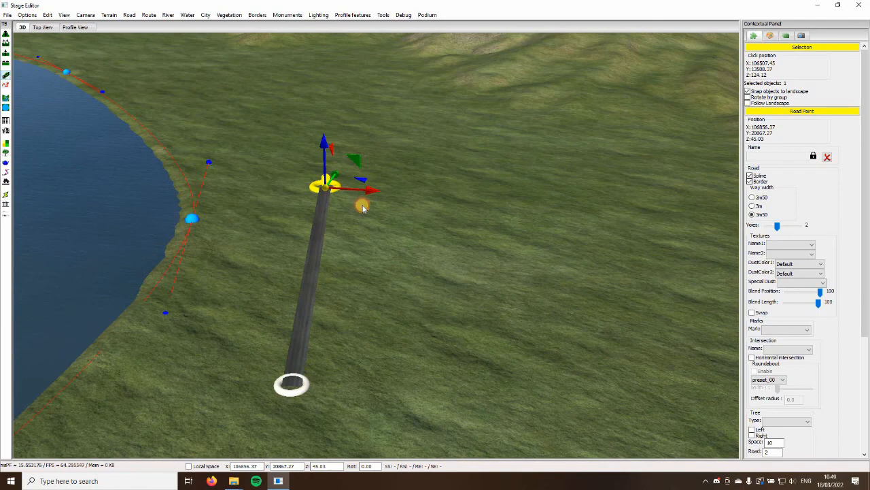
{"action": "scroll", "coordinate": [544, 259], "scroll_direction": "up", "scroll_amount": 2}
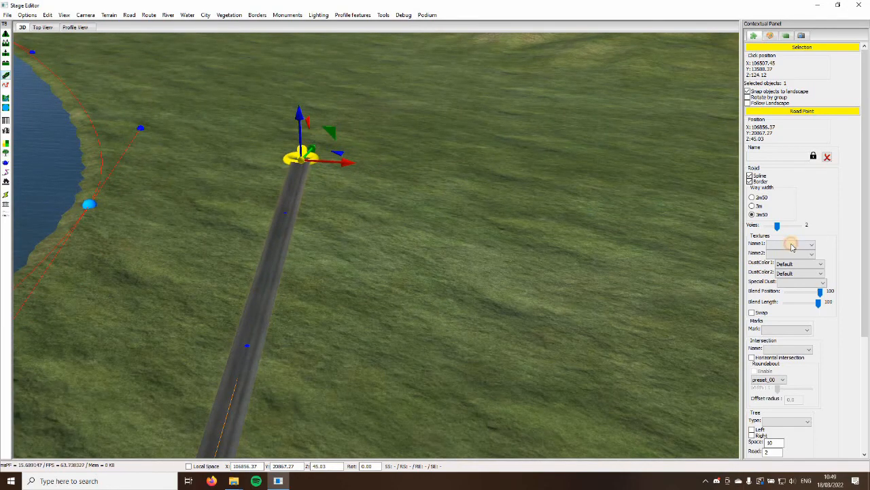
{"action": "left_click", "coordinate": [792, 245]}
{"action": "left_click", "coordinate": [786, 272]}
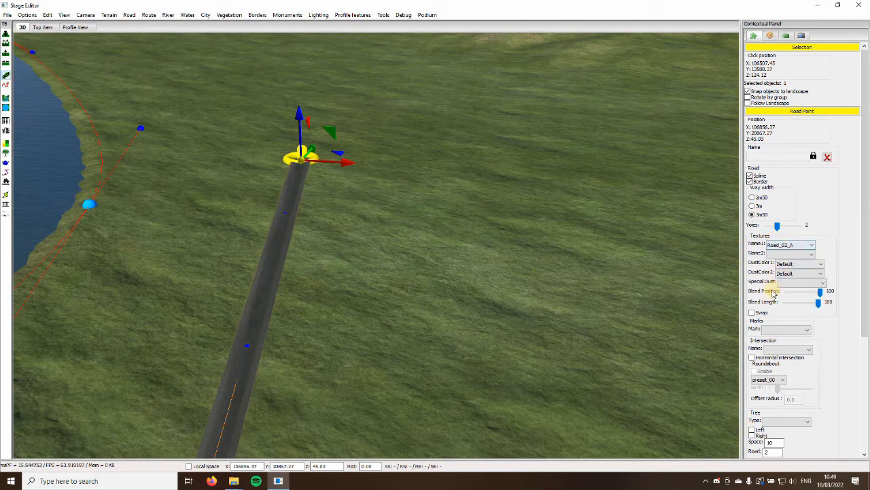
Apply the road marking Template_05 to the road segment and view its lines up close
{"action": "left_click", "coordinate": [771, 329]}
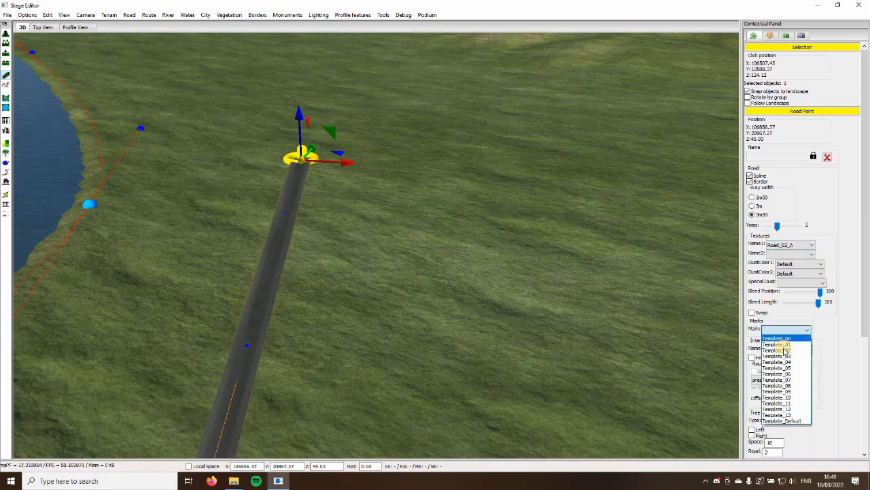
{"action": "left_click", "coordinate": [854, 346]}
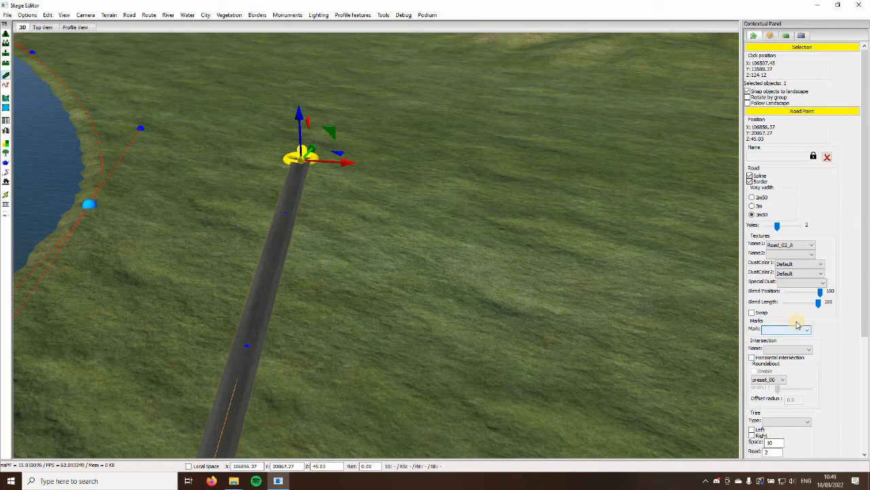
{"action": "left_click", "coordinate": [789, 330]}
{"action": "left_click", "coordinate": [775, 377]}
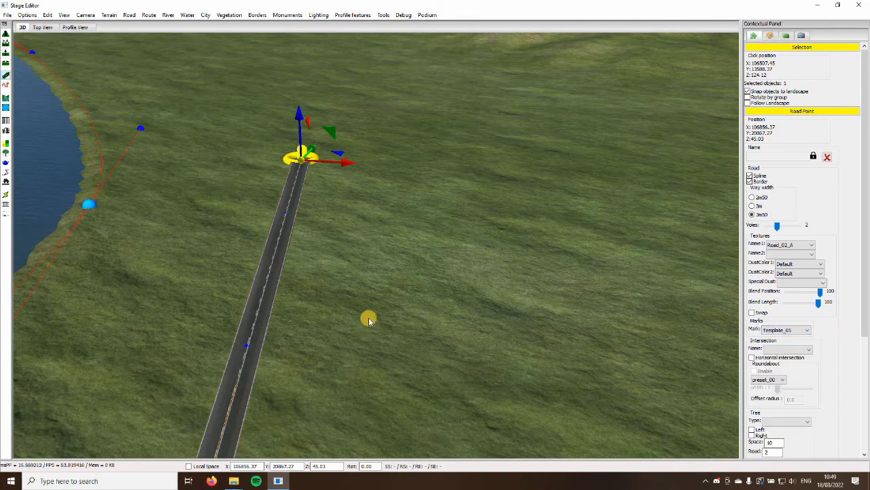
{"action": "scroll", "coordinate": [251, 293], "scroll_direction": "up", "scroll_amount": 5}
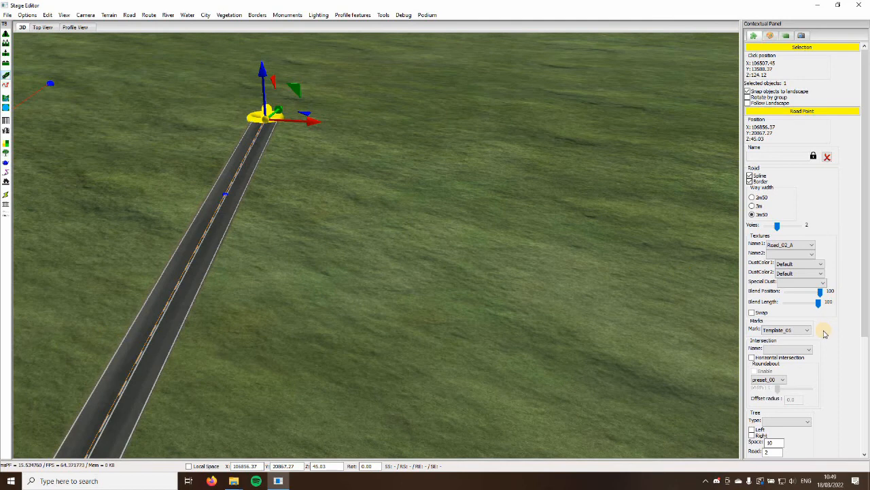
Try Oak_01 trees along both sides of the road, and remove them from both sides again
{"action": "left_click", "coordinate": [779, 422]}
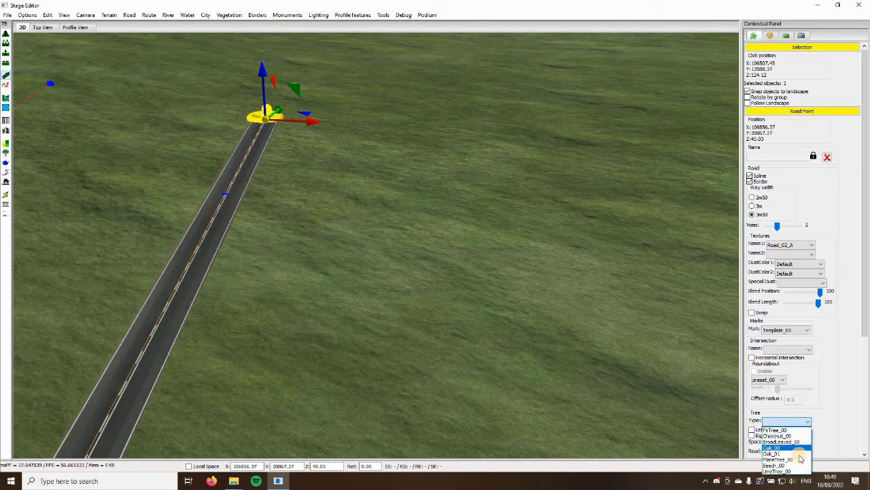
{"action": "left_click", "coordinate": [736, 435]}
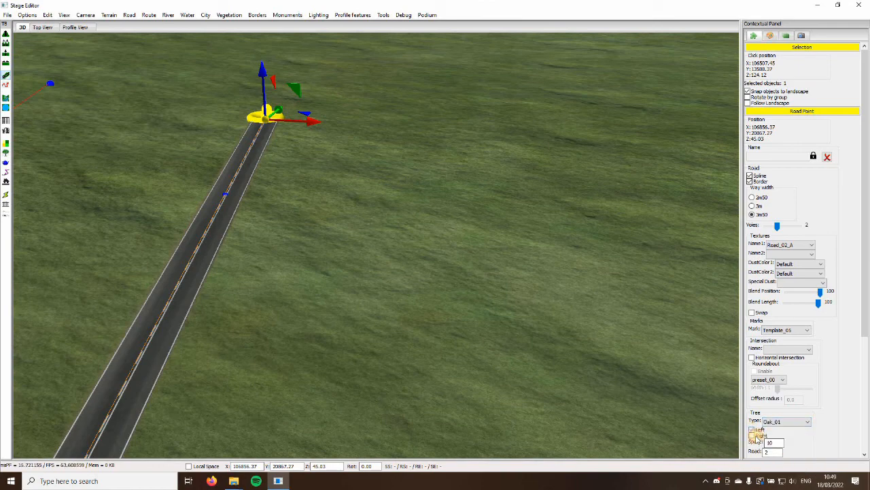
{"action": "left_click", "coordinate": [751, 430]}
{"action": "left_click", "coordinate": [751, 435]}
{"action": "scroll", "coordinate": [452, 324], "scroll_direction": "down", "scroll_amount": 1}
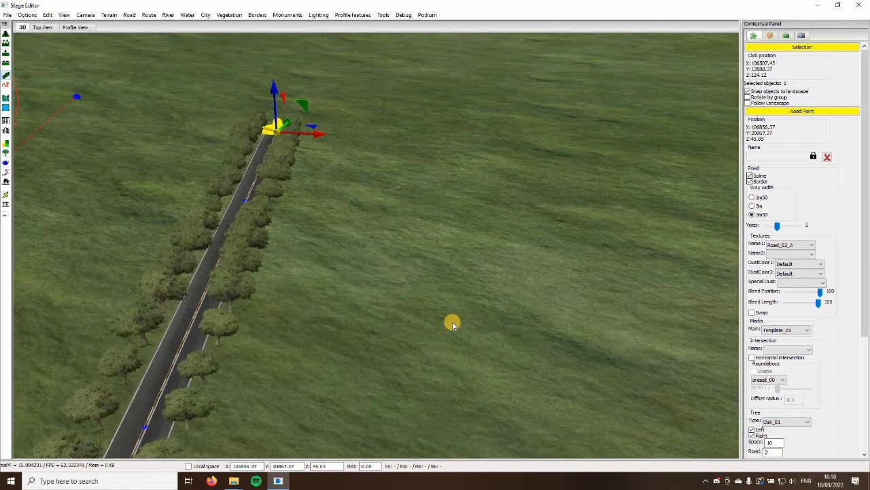
{"action": "scroll", "coordinate": [453, 324], "scroll_direction": "down", "scroll_amount": 2}
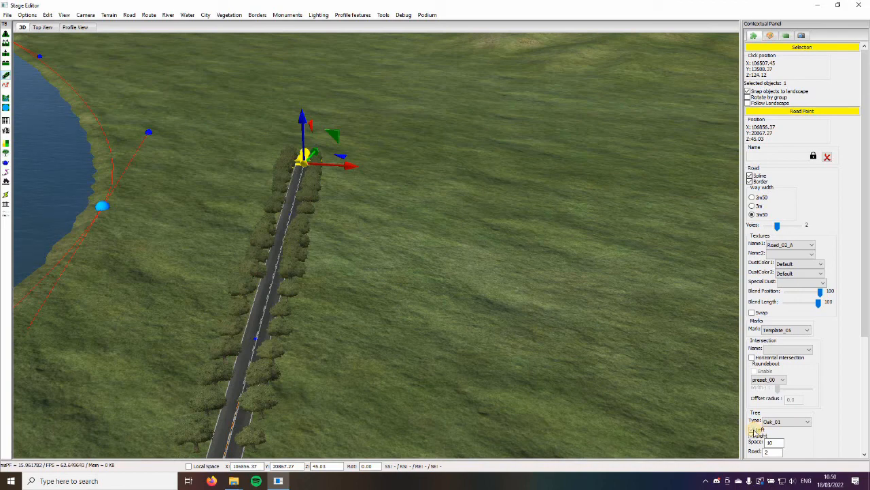
{"action": "left_click", "coordinate": [752, 430]}
{"action": "left_click", "coordinate": [752, 435]}
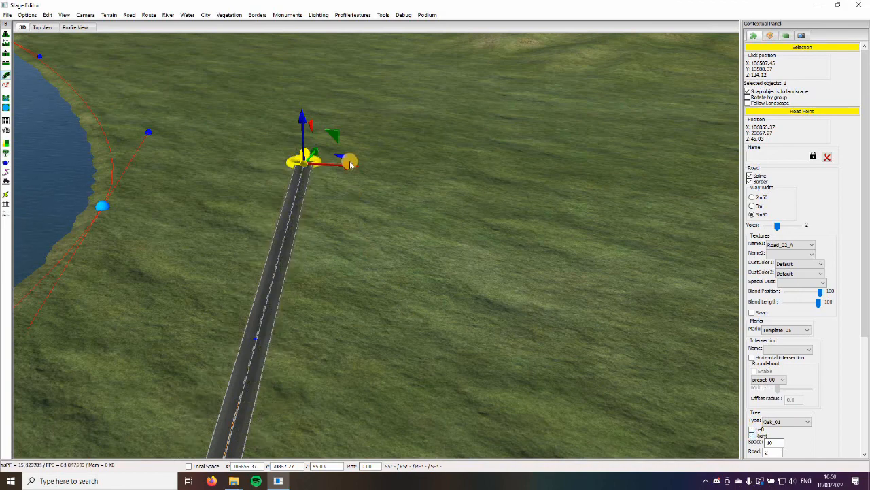
Move the road's end point to about X 106933, Y 20353
{"action": "left_click_drag", "start_coordinate": [350, 165], "coordinate": [362, 243]}
{"action": "scroll", "coordinate": [322, 157], "scroll_direction": "up", "scroll_amount": 4}
{"action": "middle_click_drag", "start_coordinate": [322, 157], "coordinate": [336, 164]}
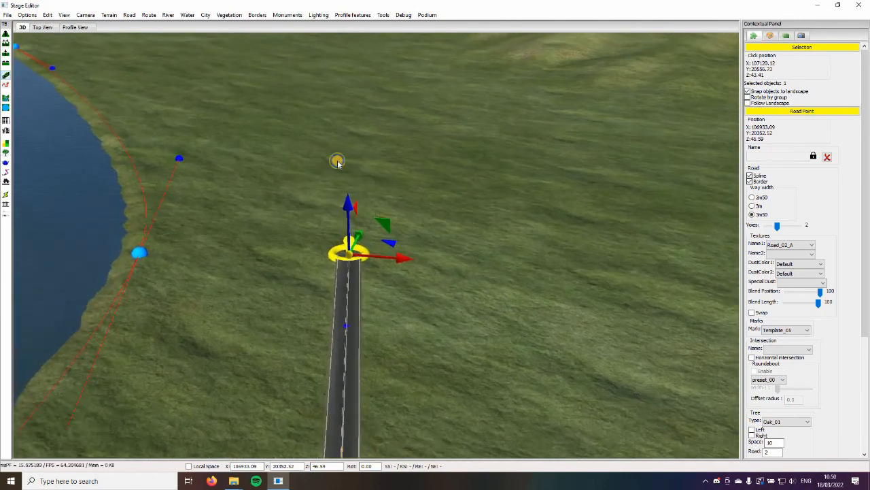
Extend the road along the lake shore to a point at about X 102661, Y 25152
{"action": "left_click", "coordinate": [351, 185]}
{"action": "right_click_drag", "start_coordinate": [353, 187], "coordinate": [269, 192]}
{"action": "scroll", "coordinate": [315, 184], "scroll_direction": "up", "scroll_amount": 4}
{"action": "left_click", "coordinate": [324, 194]}
{"action": "middle_click_drag", "start_coordinate": [270, 192], "coordinate": [286, 201]}
{"action": "left_click", "coordinate": [252, 168]}
{"action": "middle_click_drag", "start_coordinate": [232, 168], "coordinate": [271, 194]}
{"action": "left_click", "coordinate": [236, 181]}
{"action": "left_click", "coordinate": [262, 192]}
{"action": "left_click", "coordinate": [259, 191]}
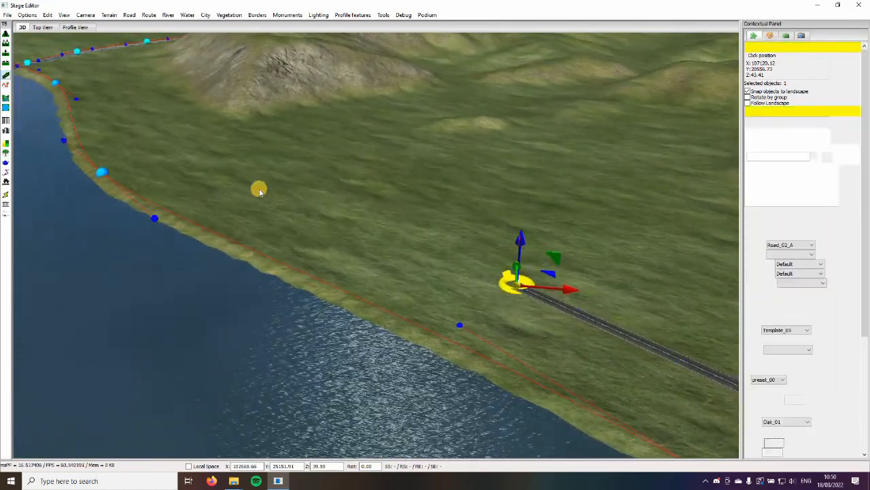
Continue the road along the shore to a point just before the river, at about X 97902, Y 29610
{"action": "middle_click_drag", "start_coordinate": [199, 155], "coordinate": [229, 185]}
{"action": "left_click", "coordinate": [230, 176]}
{"action": "left_click", "coordinate": [227, 179]}
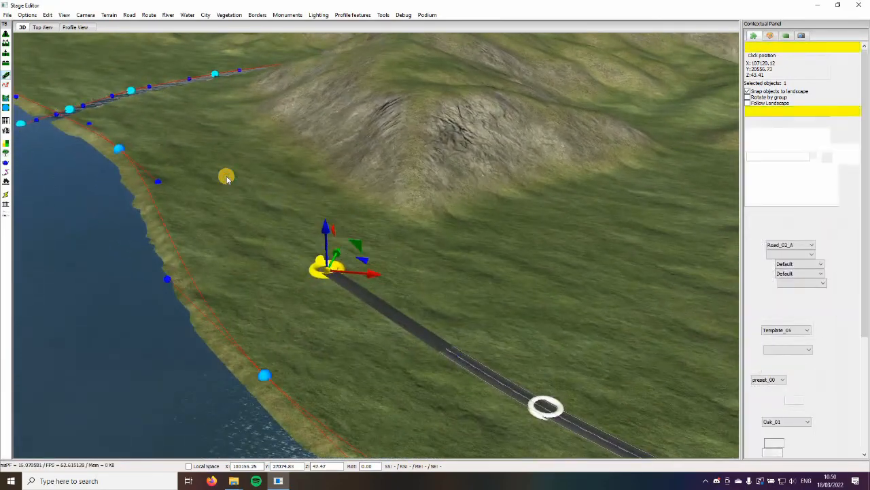
{"action": "middle_click_drag", "start_coordinate": [207, 130], "coordinate": [267, 155]}
{"action": "left_click", "coordinate": [216, 147]}
{"action": "middle_click_drag", "start_coordinate": [216, 148], "coordinate": [267, 193]}
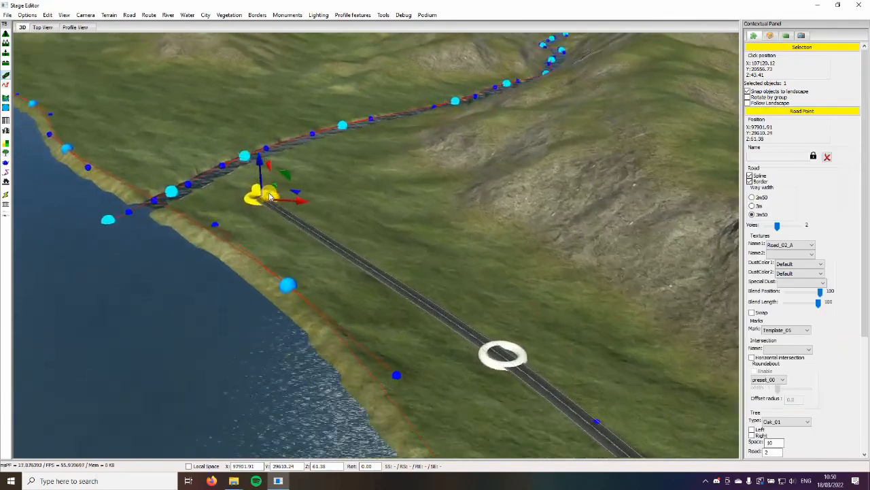
Add a road point on the far bank, at about X 97033, Y 30501, so the road crosses the river by bridge
{"action": "middle_click_drag", "start_coordinate": [267, 129], "coordinate": [337, 153]}
{"action": "right_click_drag", "start_coordinate": [337, 153], "coordinate": [322, 211]}
{"action": "middle_click_drag", "start_coordinate": [311, 340], "coordinate": [331, 305]}
{"action": "middle_click_drag", "start_coordinate": [238, 330], "coordinate": [178, 243]}
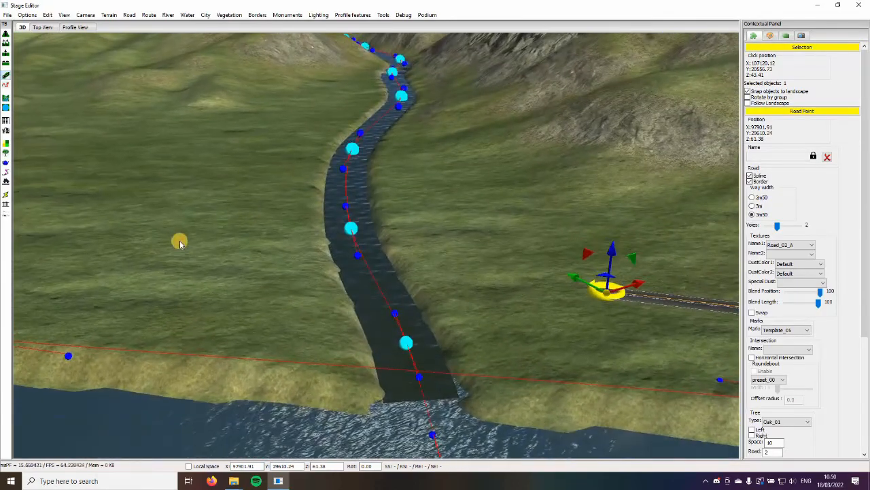
{"action": "left_click", "coordinate": [175, 242]}
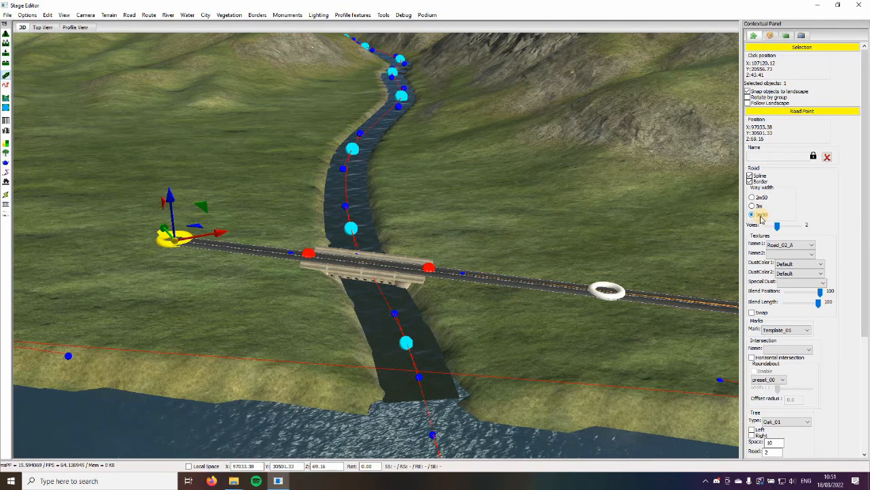
Change the model of the river bridge to Bridge02_Locale3_5_Procedural
{"action": "scroll", "coordinate": [492, 340], "scroll_direction": "up", "scroll_amount": 4}
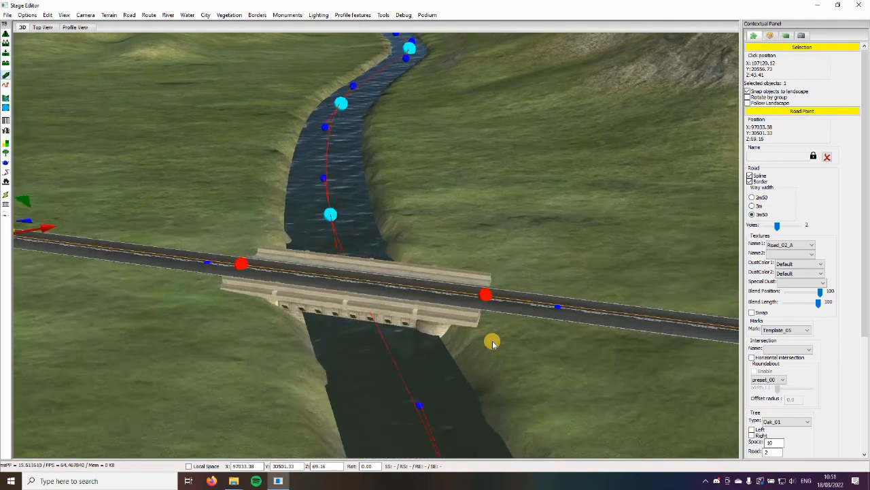
{"action": "scroll", "coordinate": [492, 341], "scroll_direction": "down", "scroll_amount": 5}
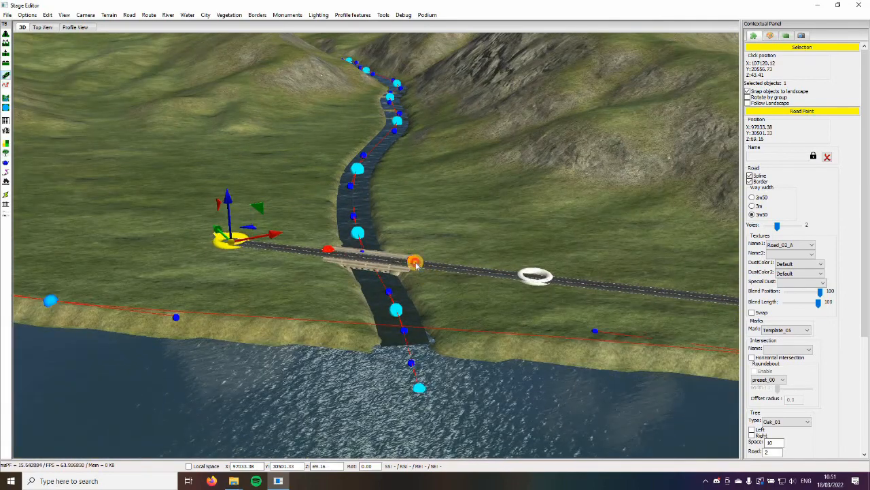
{"action": "left_click", "coordinate": [416, 265]}
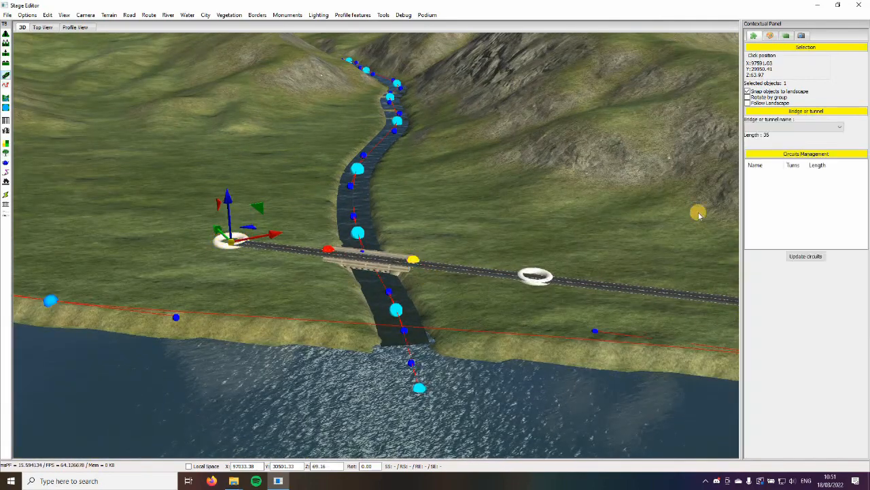
{"action": "left_click", "coordinate": [783, 127]}
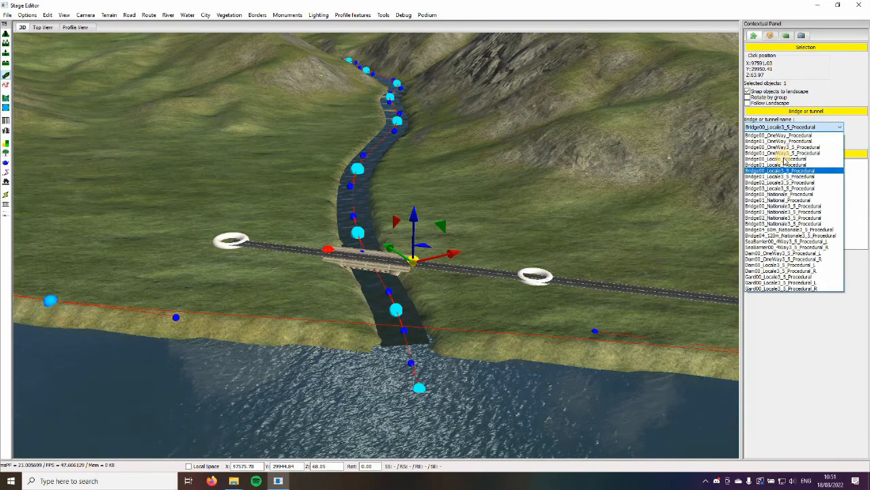
{"action": "left_click", "coordinate": [797, 184]}
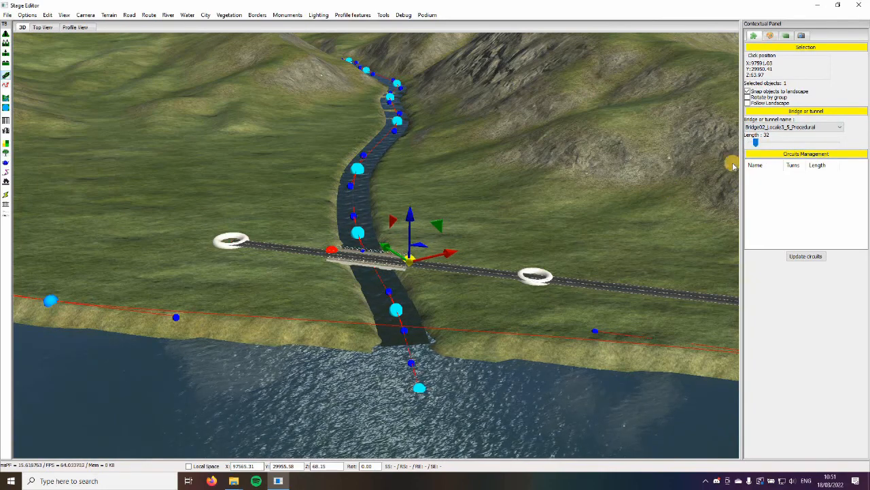
Slide the bridge along the road, position it to span the river, and leave bridge placement
{"action": "left_click_drag", "start_coordinate": [765, 150], "coordinate": [748, 145]}
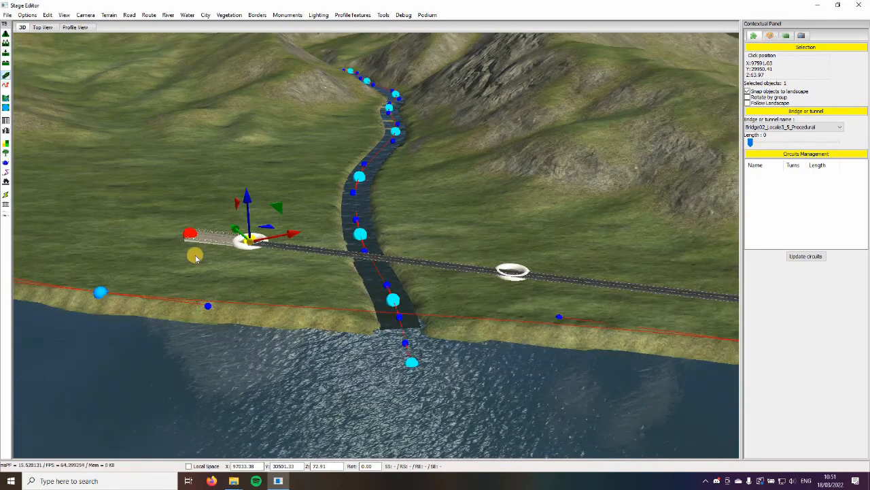
{"action": "scroll", "coordinate": [195, 257], "scroll_direction": "up", "scroll_amount": 2}
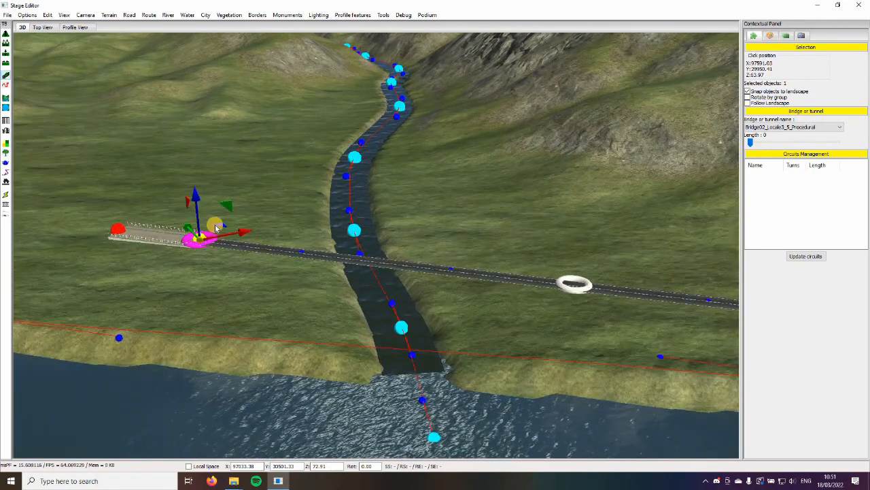
{"action": "left_click_drag", "start_coordinate": [241, 233], "coordinate": [423, 250]}
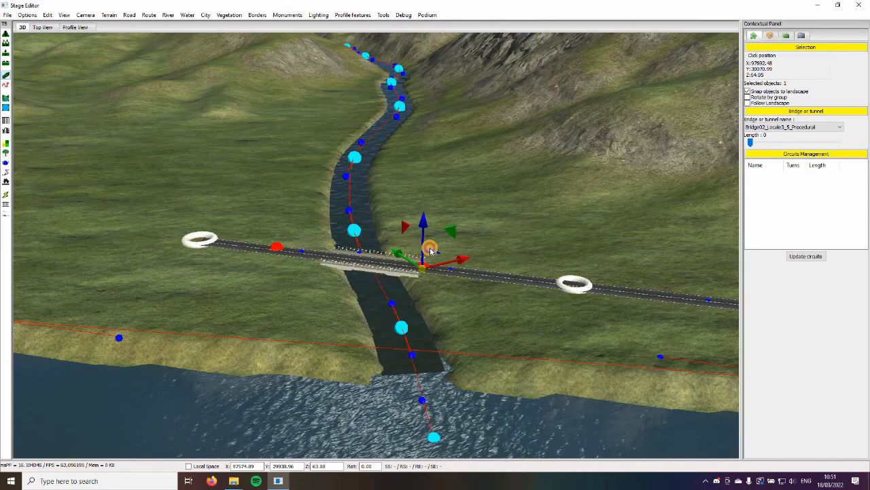
{"action": "left_click", "coordinate": [425, 258]}
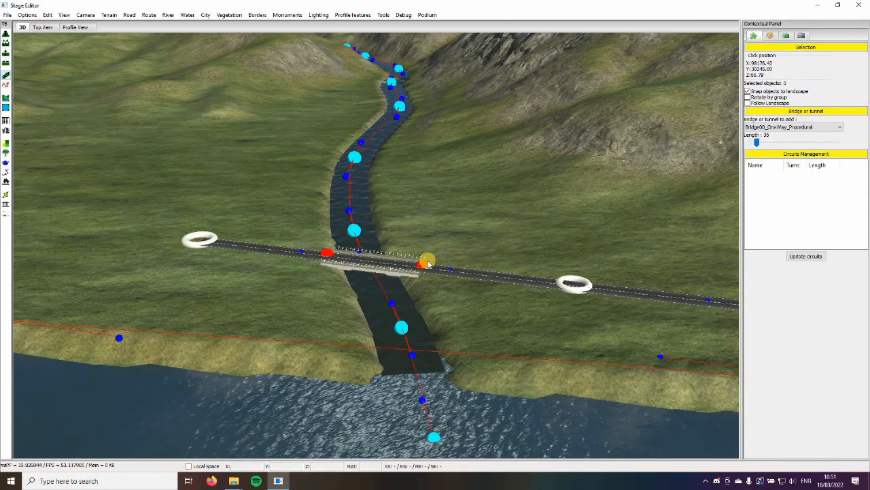
{"action": "left_click", "coordinate": [438, 254]}
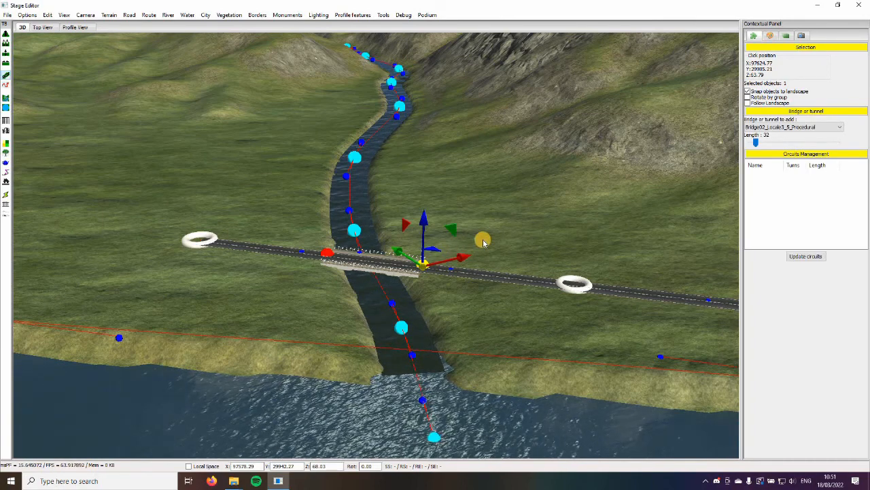
{"action": "left_click", "coordinate": [516, 305]}
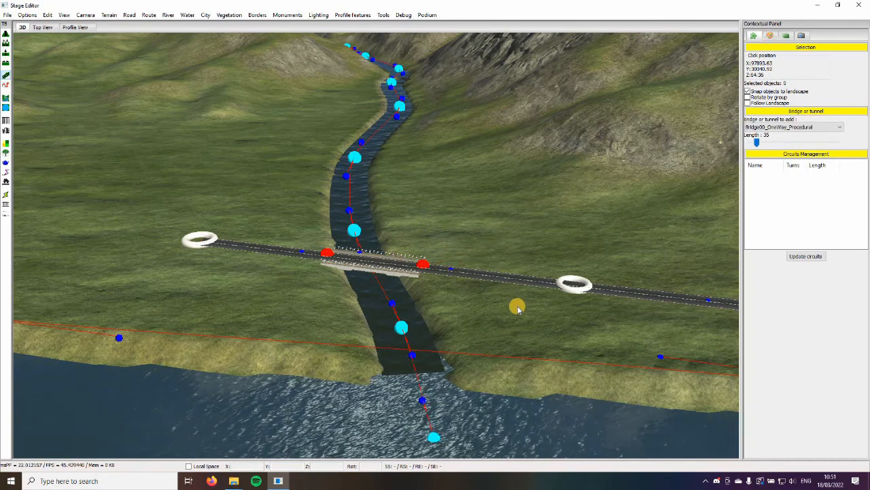
{"action": "scroll", "coordinate": [472, 300], "scroll_direction": "up", "scroll_amount": 5}
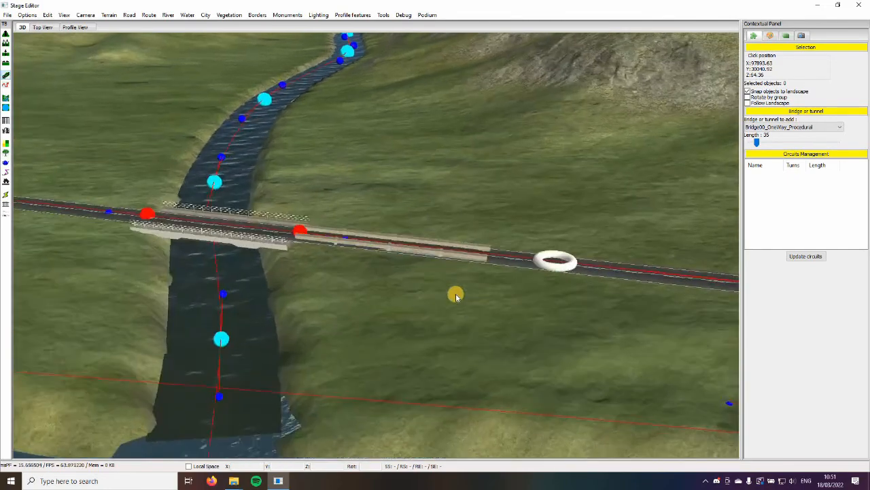
{"action": "right_click", "coordinate": [548, 214]}
{"action": "left_click", "coordinate": [538, 191]}
{"action": "scroll", "coordinate": [539, 231], "scroll_direction": "down", "scroll_amount": 5}
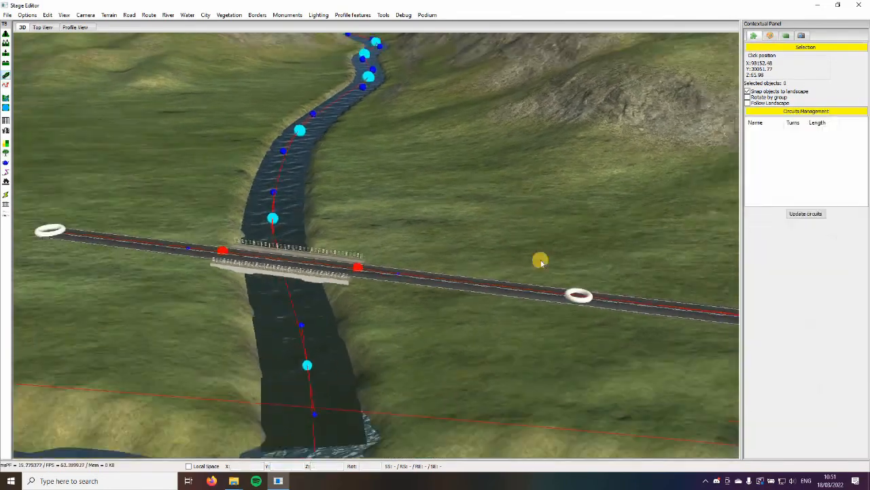
Try inserting a road point between the bridge and the road's end on the far bank, at about X 97322, Y 30540
{"action": "scroll", "coordinate": [544, 355], "scroll_direction": "up", "scroll_amount": 4}
{"action": "right_click_drag", "start_coordinate": [514, 364], "coordinate": [515, 363]}
{"action": "scroll", "coordinate": [515, 362], "scroll_direction": "down", "scroll_amount": 5}
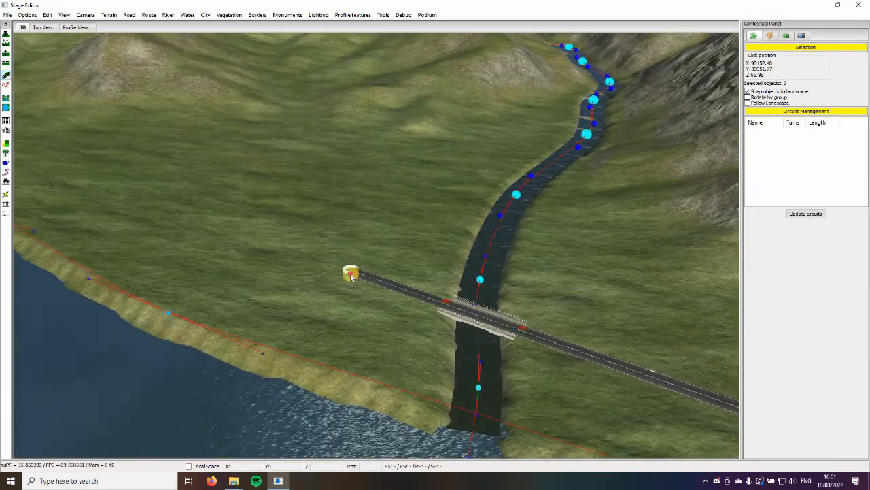
{"action": "left_click", "coordinate": [351, 275]}
{"action": "right_click_drag", "start_coordinate": [418, 301], "coordinate": [743, 163]}
{"action": "left_click", "coordinate": [322, 344]}
{"action": "left_click", "coordinate": [316, 335]}
{"action": "scroll", "coordinate": [316, 266], "scroll_direction": "up", "scroll_amount": 4}
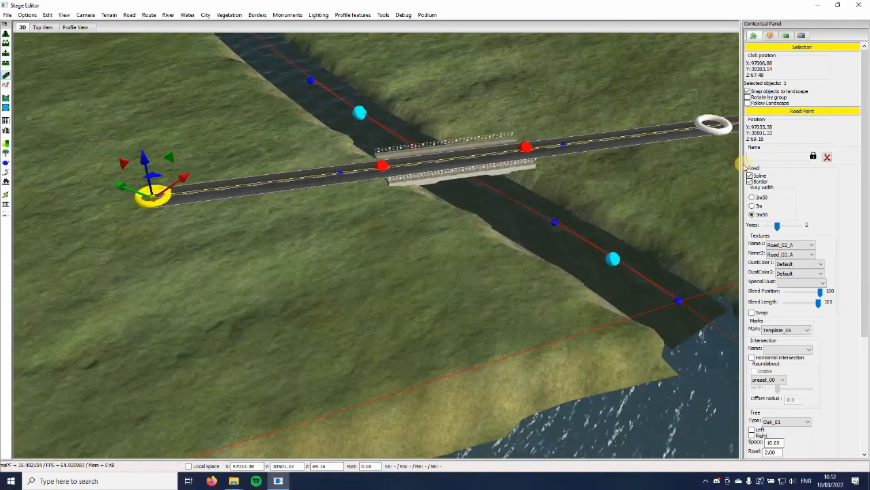
{"action": "key", "text": "Right"}
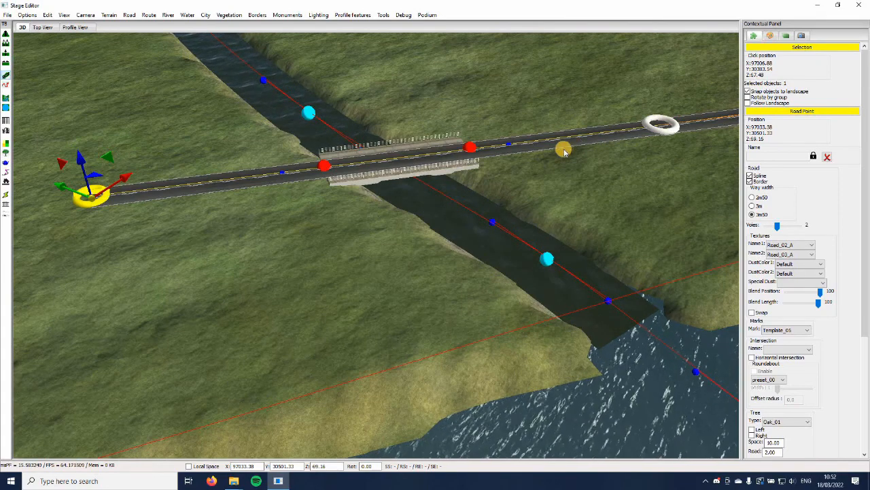
{"action": "right_click_drag", "start_coordinate": [564, 151], "coordinate": [341, 227]}
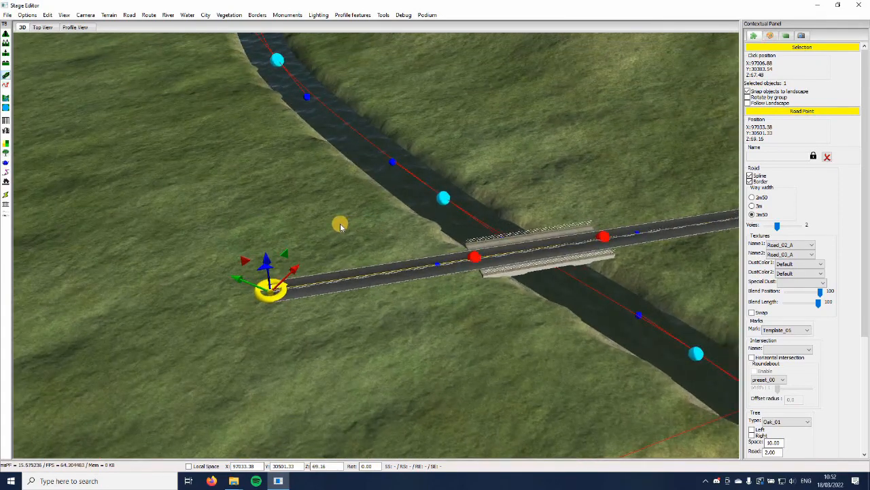
{"action": "left_click", "coordinate": [329, 221]}
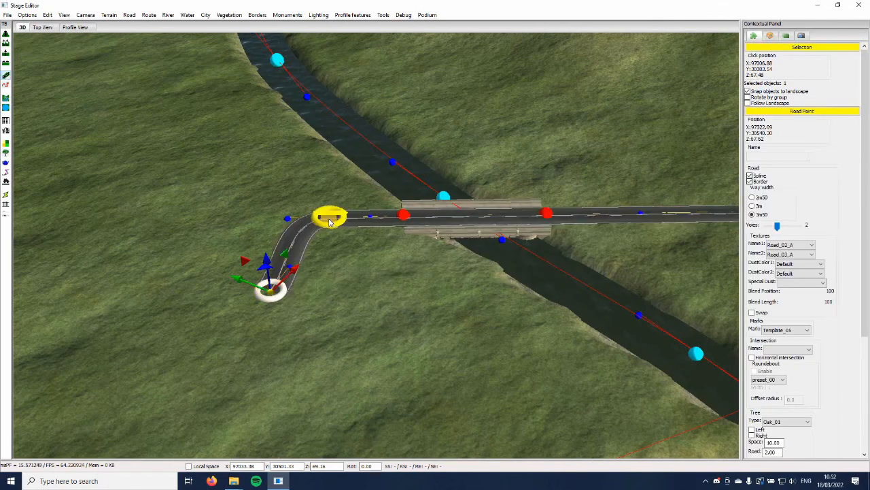
Delete the road point inserted between the bridge and the road's end
{"action": "key", "text": "Right"}
{"action": "key", "text": "Down"}
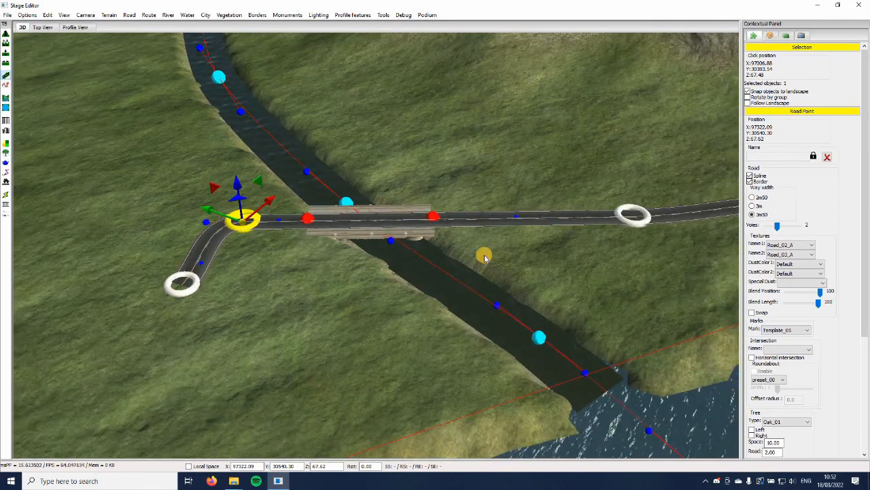
{"action": "key", "text": "Delete"}
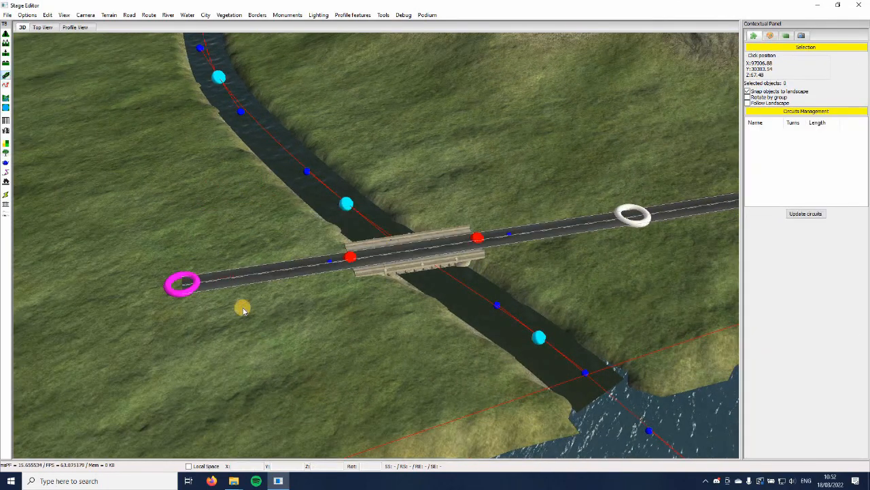
Select the road's end point beyond the bridge and examine the road end and bridge up close
{"action": "left_click", "coordinate": [193, 299]}
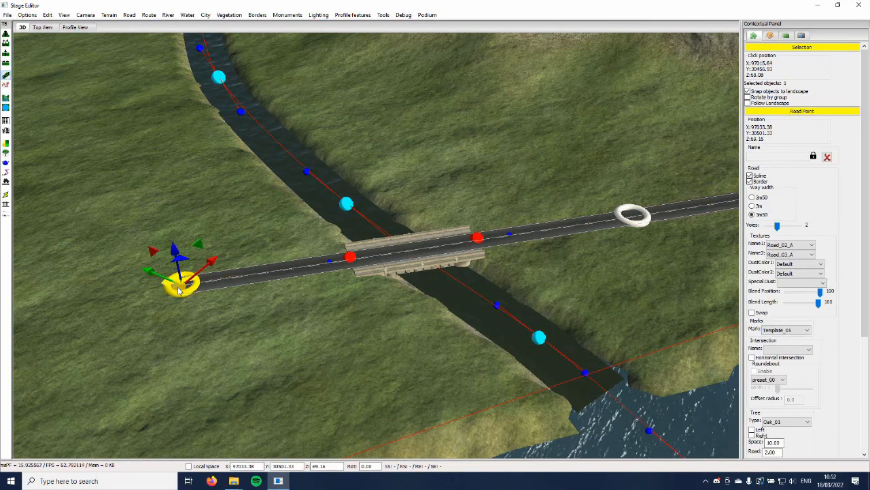
{"action": "key", "text": "Left"}
{"action": "key", "text": "Down"}
{"action": "key", "text": "Left"}
{"action": "key", "text": "Right"}
{"action": "scroll", "coordinate": [252, 275], "scroll_direction": "up", "scroll_amount": 4}
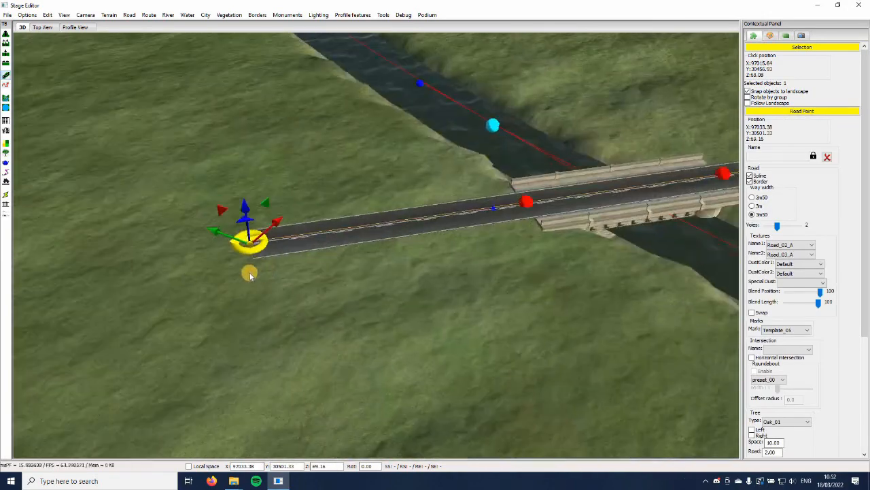
{"action": "scroll", "coordinate": [251, 275], "scroll_direction": "up", "scroll_amount": 2}
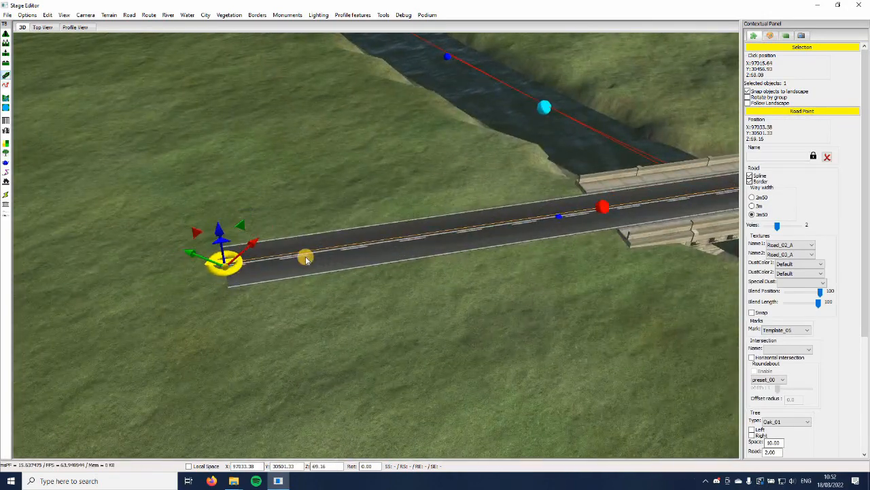
{"action": "scroll", "coordinate": [306, 260], "scroll_direction": "down", "scroll_amount": 3}
{"action": "scroll", "coordinate": [276, 285], "scroll_direction": "up", "scroll_amount": 2}
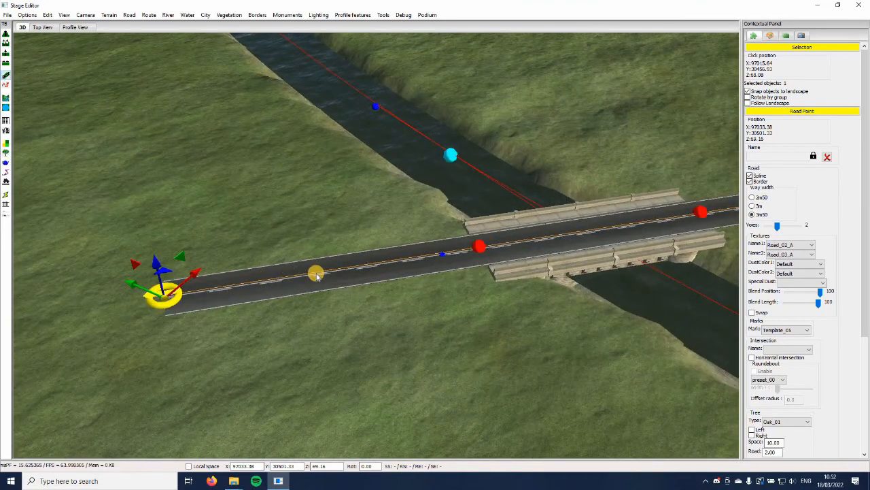
Extend the road from its end point beyond the bridge through about X 96539, Y 30866 to about X 95706, Y 31877
{"action": "scroll", "coordinate": [316, 274], "scroll_direction": "down", "scroll_amount": 5}
{"action": "scroll", "coordinate": [315, 272], "scroll_direction": "up", "scroll_amount": 5}
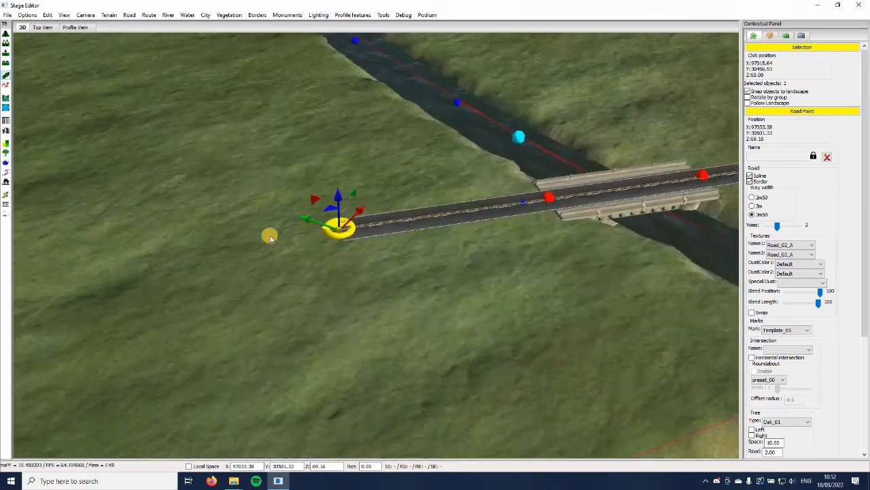
{"action": "middle_click_drag", "start_coordinate": [270, 237], "coordinate": [629, 282]}
{"action": "left_click", "coordinate": [247, 247]}
{"action": "scroll", "coordinate": [344, 238], "scroll_direction": "down", "scroll_amount": 3}
{"action": "left_click", "coordinate": [340, 236]}
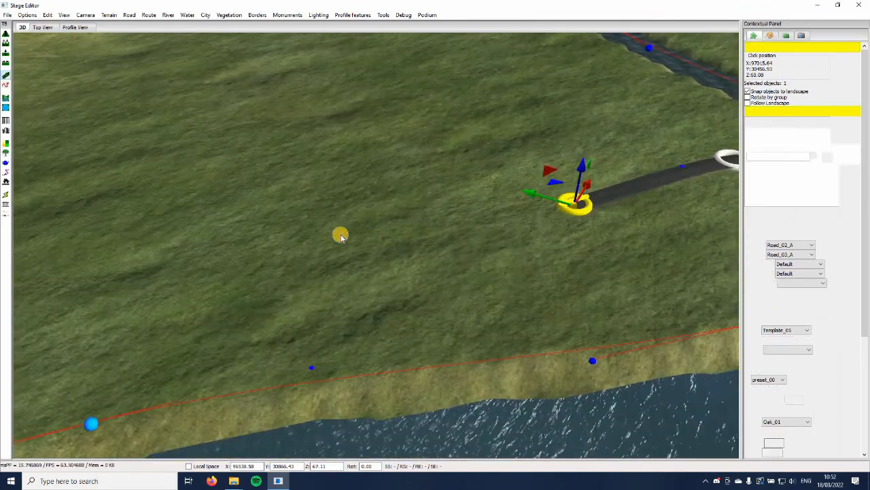
{"action": "scroll", "coordinate": [404, 242], "scroll_direction": "down", "scroll_amount": 4}
{"action": "middle_click_drag", "start_coordinate": [403, 242], "coordinate": [419, 254]}
{"action": "left_click", "coordinate": [418, 251]}
Continue the road parallel to the lakeshore with further points at about X 93920, Y 33388 and X 92766, Y 34410
{"action": "middle_click_drag", "start_coordinate": [292, 223], "coordinate": [307, 226]}
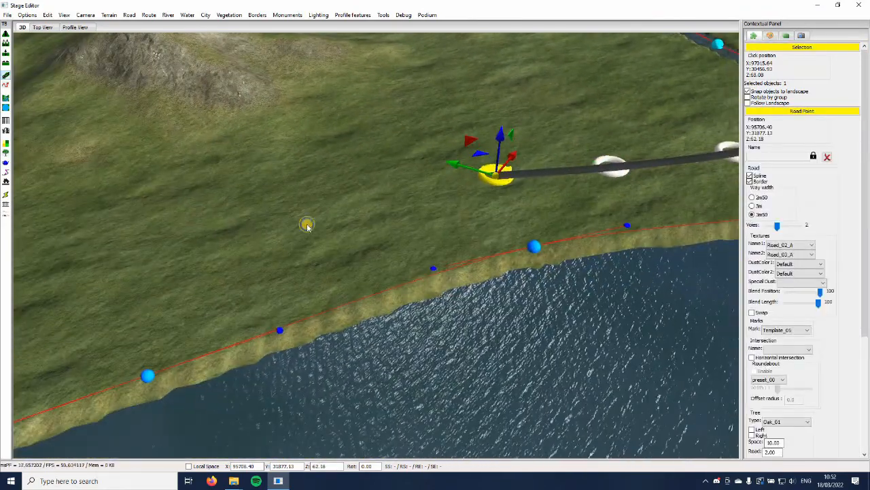
{"action": "middle_click_drag", "start_coordinate": [346, 262], "coordinate": [351, 214]}
{"action": "scroll", "coordinate": [351, 214], "scroll_direction": "down", "scroll_amount": 3}
{"action": "left_click", "coordinate": [352, 214]}
{"action": "middle_click_drag", "start_coordinate": [241, 249], "coordinate": [242, 256]}
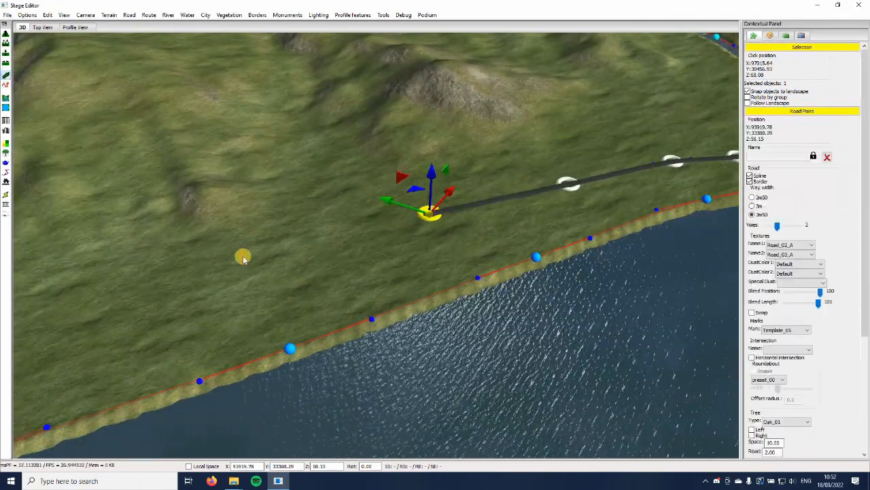
{"action": "left_click", "coordinate": [240, 254]}
{"action": "middle_click_drag", "start_coordinate": [214, 325], "coordinate": [280, 274]}
{"action": "scroll", "coordinate": [172, 280], "scroll_direction": "up", "scroll_amount": 3}
{"action": "left_click", "coordinate": [173, 279]}
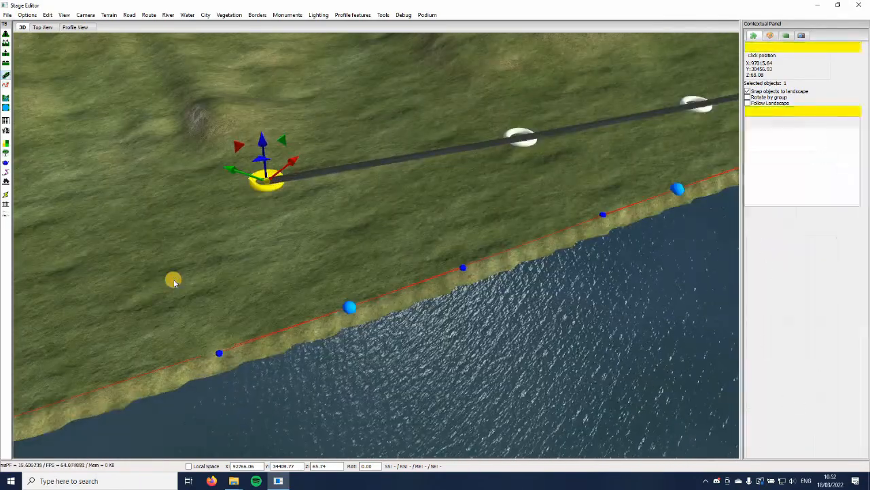
Add an S-bend and a short final stretch to the lakeshore road, and finish drawing it
{"action": "scroll", "coordinate": [173, 279], "scroll_direction": "down", "scroll_amount": 3}
{"action": "middle_click_drag", "start_coordinate": [168, 308], "coordinate": [252, 325]}
{"action": "left_click", "coordinate": [257, 290]}
{"action": "left_click", "coordinate": [247, 275]}
{"action": "scroll", "coordinate": [253, 256], "scroll_direction": "up", "scroll_amount": 3}
{"action": "scroll", "coordinate": [247, 277], "scroll_direction": "up", "scroll_amount": 3}
{"action": "key", "text": "Delete"}
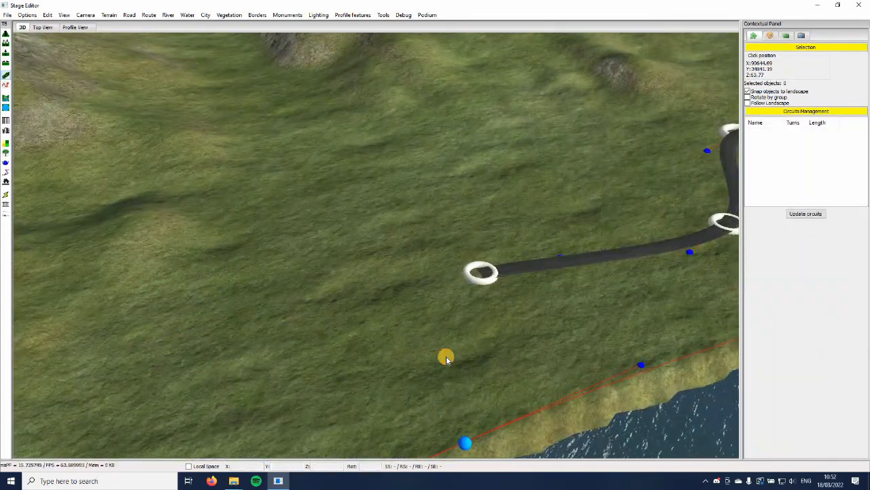
Examine the lakeshore road's course, the hills behind it and the opposite shore
{"action": "scroll", "coordinate": [446, 357], "scroll_direction": "down", "scroll_amount": 6}
{"action": "scroll", "coordinate": [446, 357], "scroll_direction": "up", "scroll_amount": 6}
{"action": "scroll", "coordinate": [446, 357], "scroll_direction": "down", "scroll_amount": 4}
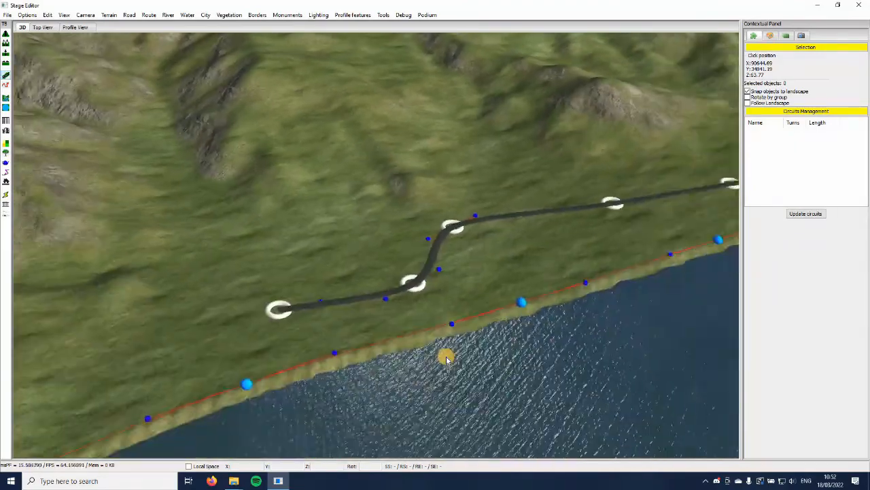
{"action": "middle_click_drag", "start_coordinate": [446, 358], "coordinate": [427, 348]}
{"action": "scroll", "coordinate": [246, 338], "scroll_direction": "down", "scroll_amount": 1}
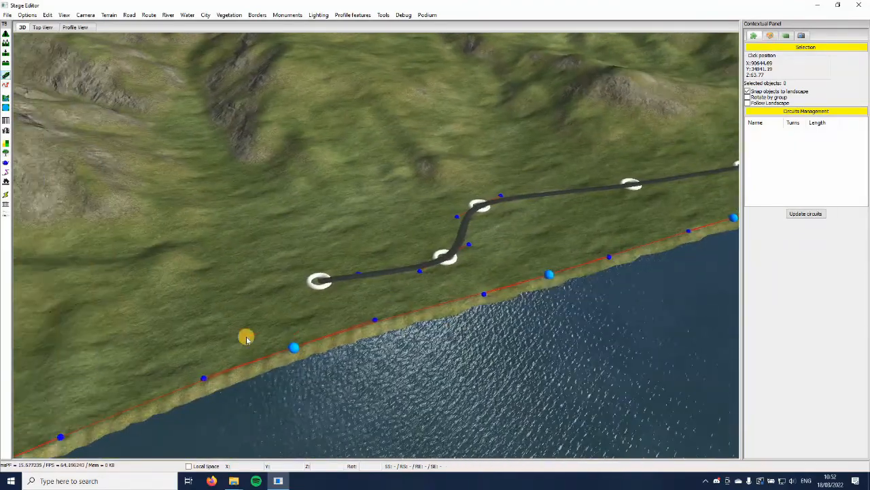
{"action": "scroll", "coordinate": [246, 337], "scroll_direction": "up", "scroll_amount": 5}
{"action": "scroll", "coordinate": [244, 149], "scroll_direction": "down", "scroll_amount": 1}
{"action": "scroll", "coordinate": [244, 149], "scroll_direction": "down", "scroll_amount": 5}
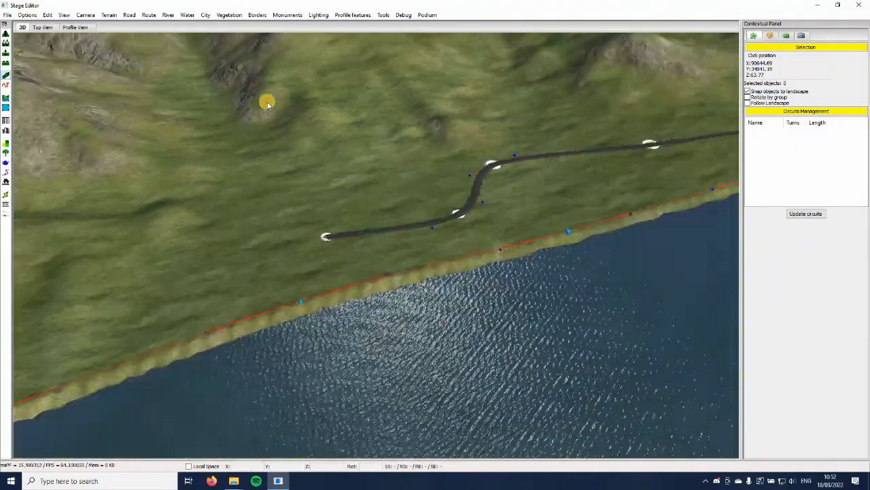
{"action": "key", "text": "Right"}
{"action": "scroll", "coordinate": [382, 180], "scroll_direction": "down", "scroll_amount": 2}
{"action": "scroll", "coordinate": [382, 180], "scroll_direction": "down", "scroll_amount": 4}
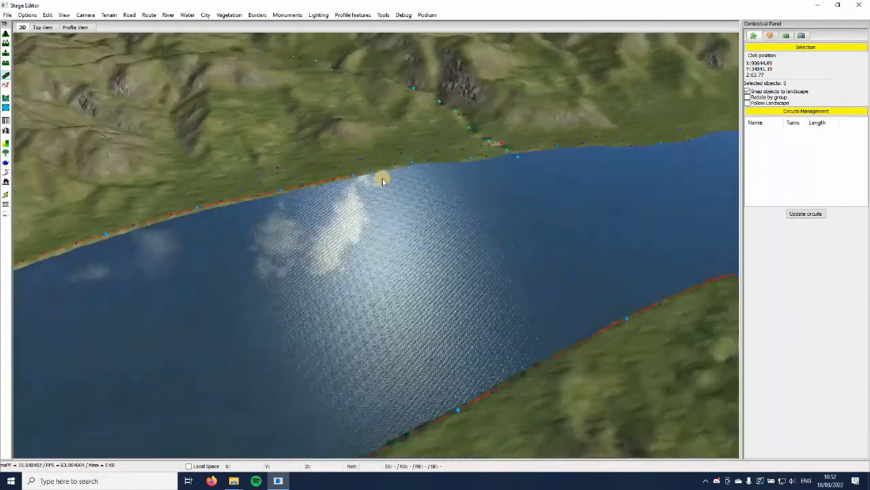
Start a second road on the hillside above the lakeshore road's end, with 3m way width, down to about X 91444, Y 35884
{"action": "key", "text": "Left"}
{"action": "scroll", "coordinate": [382, 180], "scroll_direction": "up", "scroll_amount": 5}
{"action": "scroll", "coordinate": [229, 94], "scroll_direction": "up", "scroll_amount": 2}
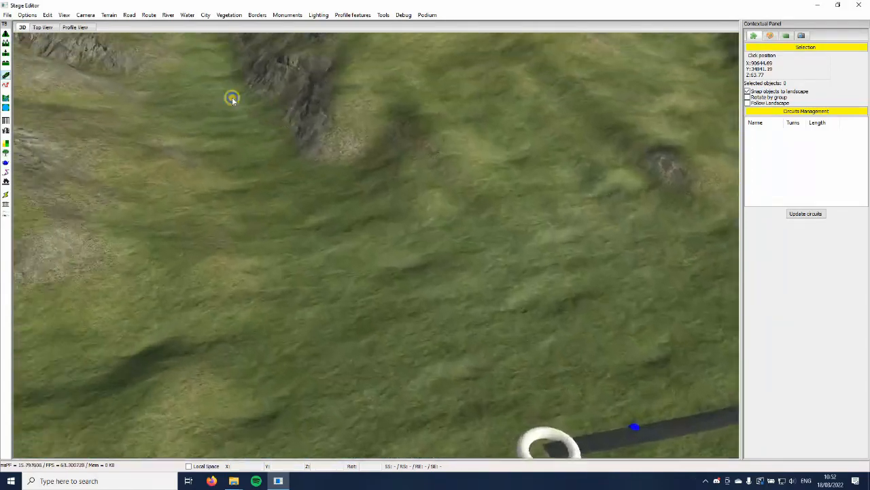
{"action": "left_click", "coordinate": [231, 95]}
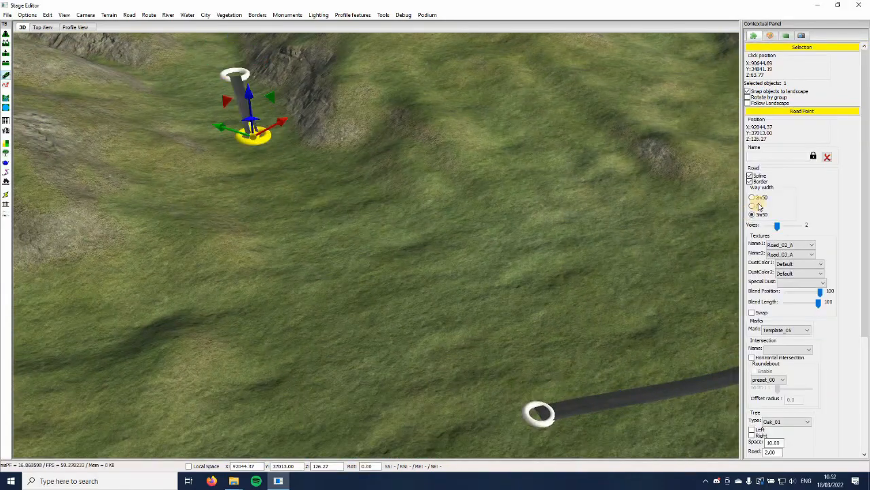
{"action": "scroll", "coordinate": [317, 149], "scroll_direction": "down", "scroll_amount": 2}
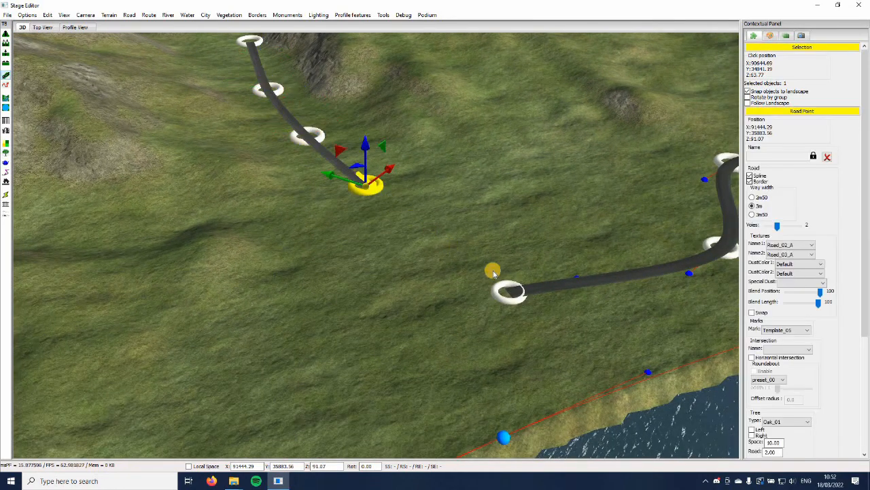
Add a point at about X 91234, Y 35295 and join the hillside road to the lakeshore road's end point
{"action": "left_click", "coordinate": [450, 245]}
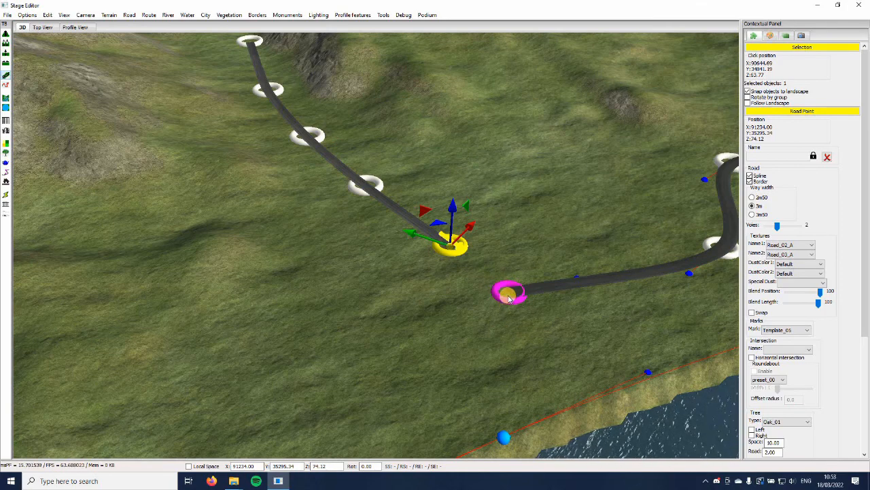
{"action": "middle_click_drag", "start_coordinate": [509, 298], "coordinate": [342, 347]}
{"action": "left_click", "coordinate": [340, 345]}
Set both textures of the hillside road to Road_01_C and replace its default marks with a numbered marking template
{"action": "scroll", "coordinate": [221, 149], "scroll_direction": "up", "scroll_amount": 3}
{"action": "left_click", "coordinate": [204, 128]}
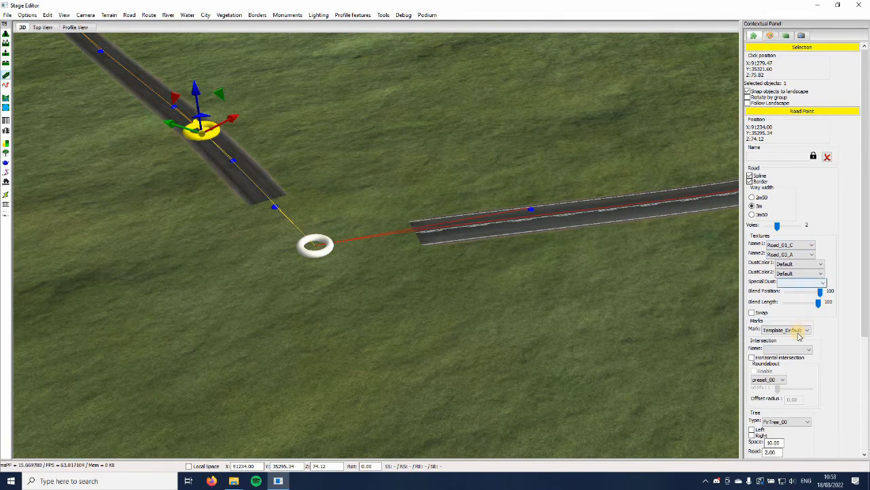
{"action": "left_click", "coordinate": [381, 366]}
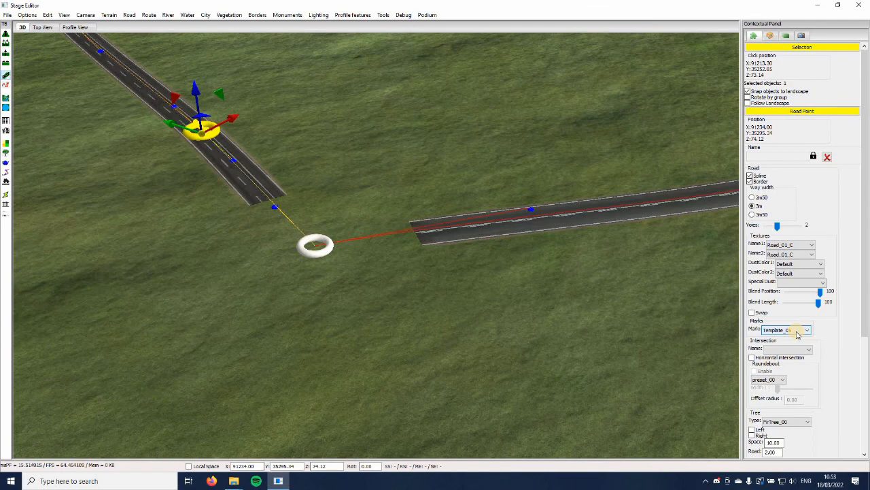
{"action": "left_click", "coordinate": [381, 329]}
Clear the selection and examine the shared point where the hillside and lakeshore roads meet
{"action": "middle_click_drag", "start_coordinate": [393, 223], "coordinate": [447, 216]}
{"action": "scroll", "coordinate": [446, 215], "scroll_direction": "down", "scroll_amount": 3}
{"action": "scroll", "coordinate": [469, 235], "scroll_direction": "down", "scroll_amount": 1}
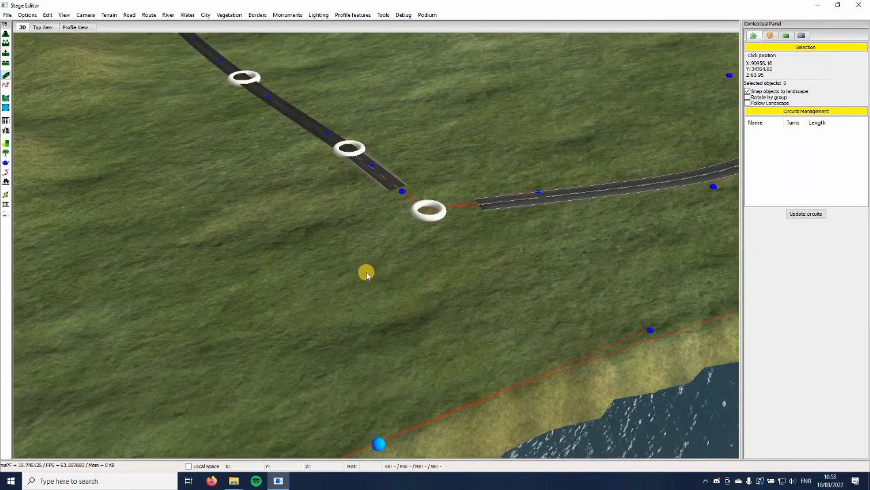
{"action": "scroll", "coordinate": [394, 272], "scroll_direction": "down", "scroll_amount": 2}
{"action": "scroll", "coordinate": [398, 266], "scroll_direction": "up", "scroll_amount": 5}
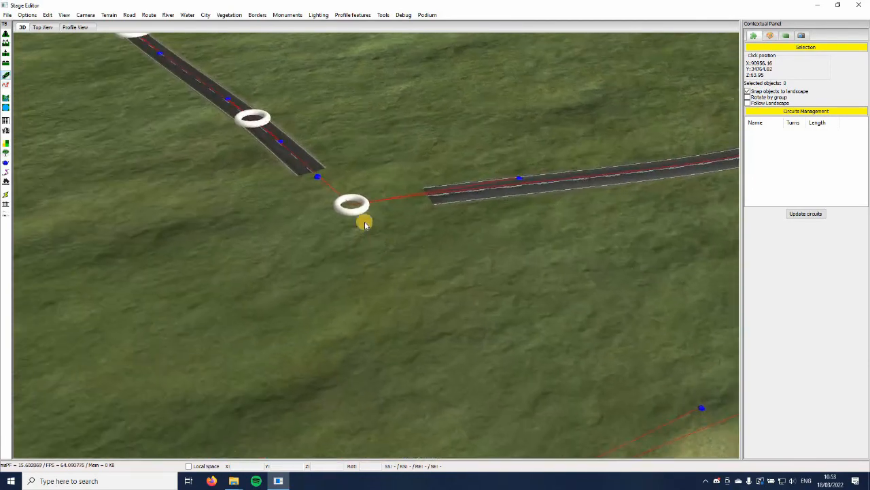
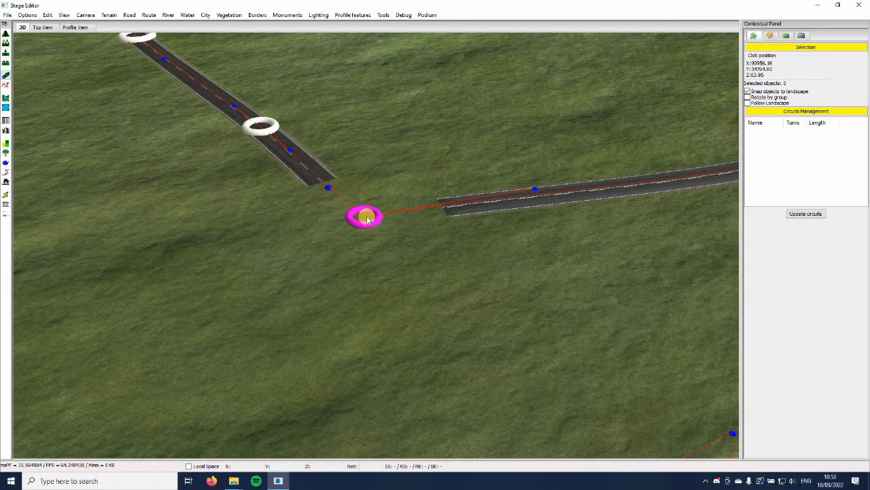
Give the point shared by the hillside and lakeshore roads a Road_01_C intersection and enable Horizontal intersection
{"action": "left_click", "coordinate": [368, 218]}
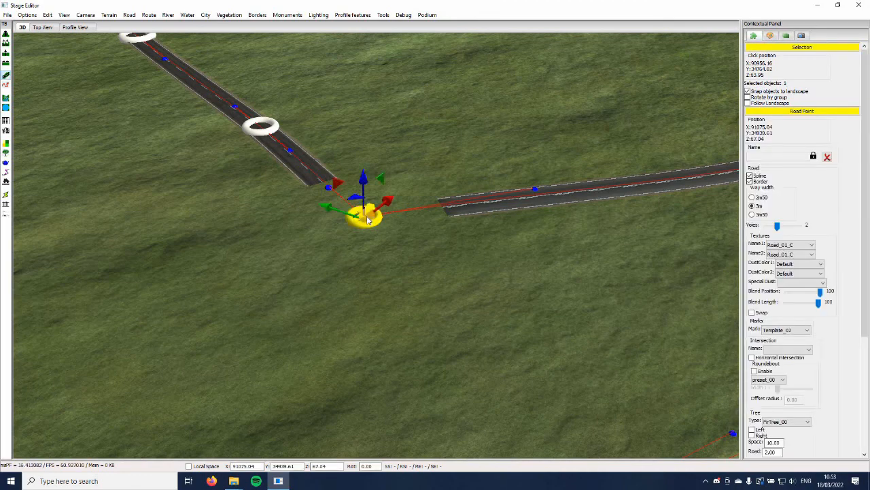
{"action": "key", "text": "Right"}
{"action": "key", "text": "Up"}
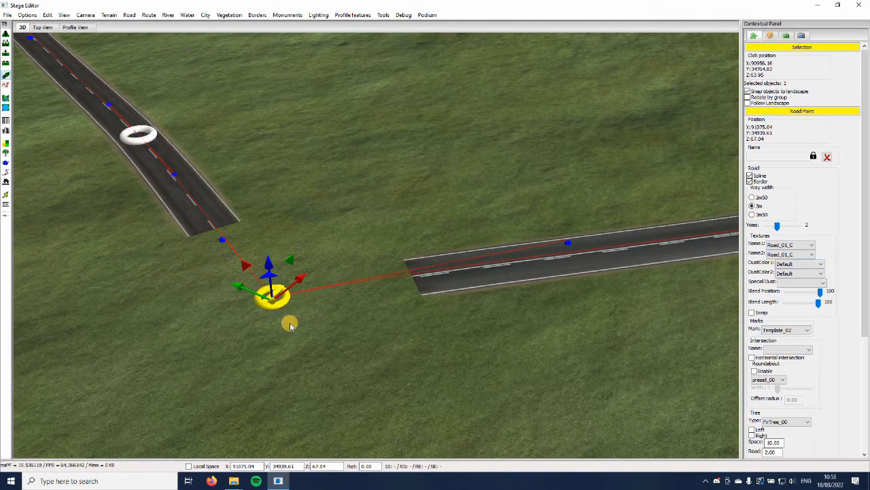
{"action": "key", "text": "Down"}
{"action": "key", "text": "Left"}
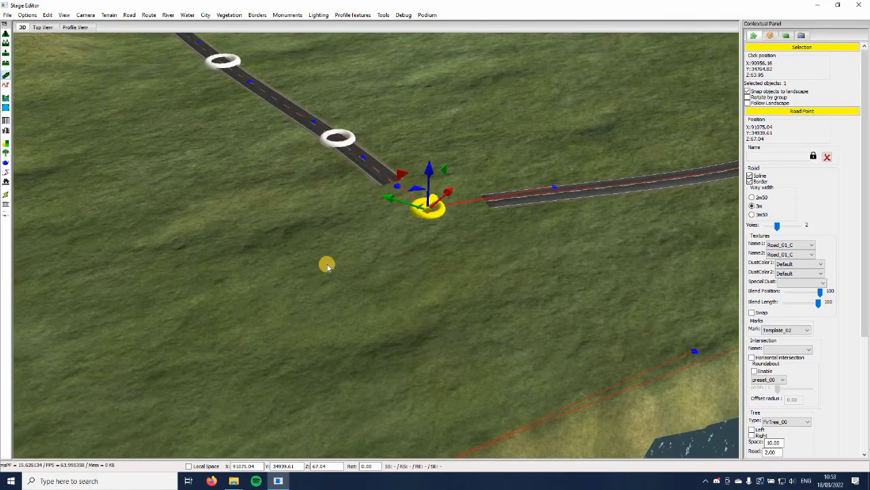
{"action": "left_click", "coordinate": [377, 245]}
{"action": "key", "text": "Up"}
{"action": "key", "text": "Right"}
{"action": "left_click", "coordinate": [304, 158]}
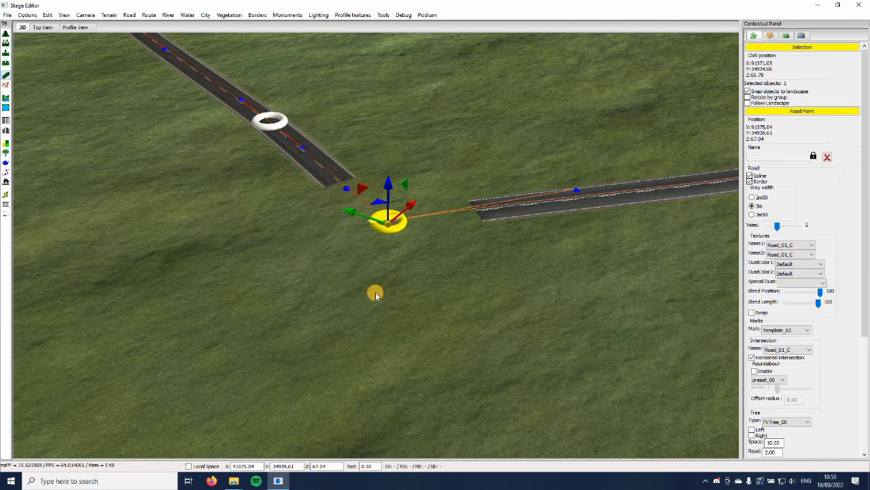
Clear the selection and examine the new intersection between the hillside and lakeshore roads
{"action": "left_click", "coordinate": [376, 295]}
{"action": "key", "text": "Down"}
{"action": "scroll", "coordinate": [376, 295], "scroll_direction": "down", "scroll_amount": 5}
{"action": "key", "text": "Right"}
{"action": "key", "text": "Up"}
{"action": "key", "text": "Left"}
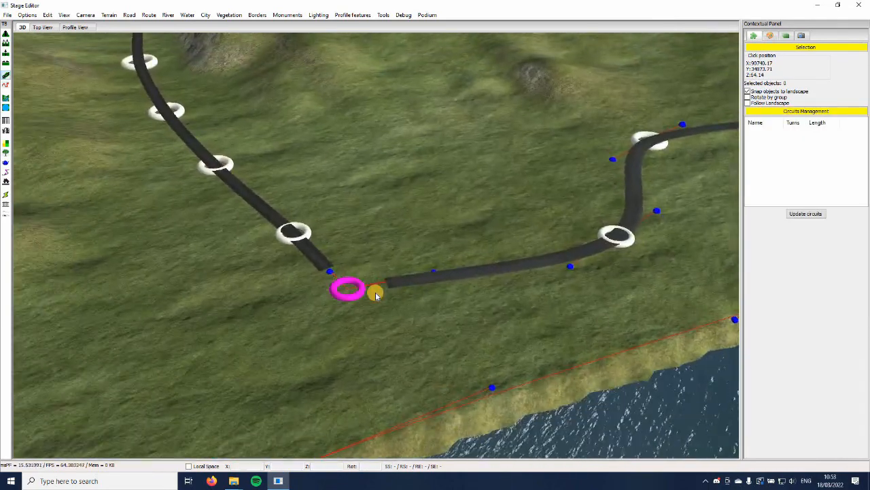
Branch a third road off the shared intersection point and run it along the shore to about X 90046, Y 35199
{"action": "scroll", "coordinate": [376, 295], "scroll_direction": "up", "scroll_amount": 4}
{"action": "key", "text": "Down"}
{"action": "key", "text": "Left"}
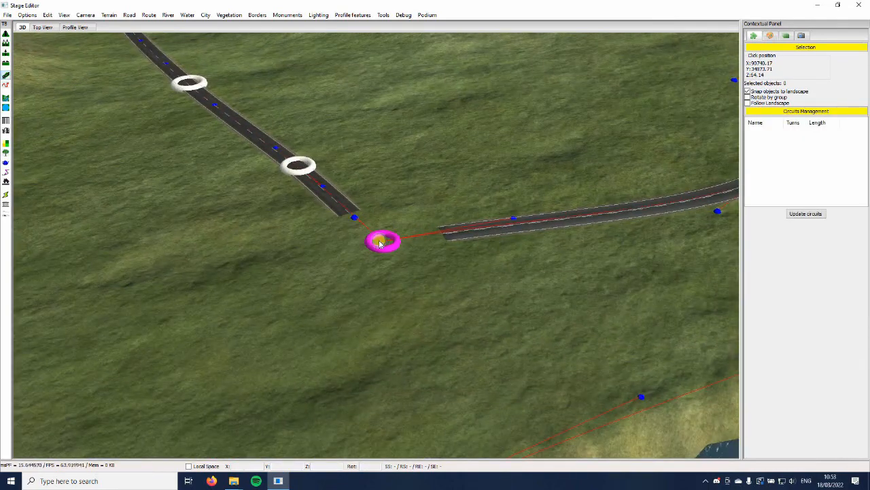
{"action": "key", "text": "Down"}
{"action": "key", "text": "Left"}
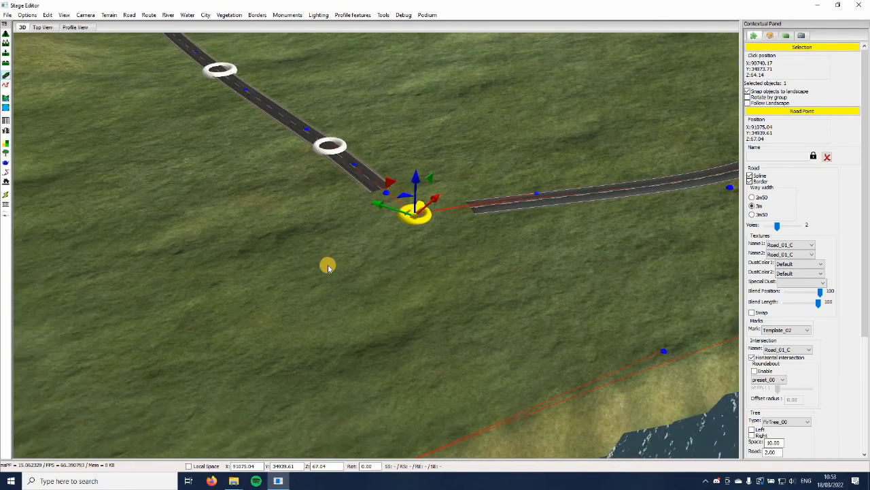
{"action": "left_click", "coordinate": [320, 263]}
{"action": "key", "text": "Left"}
{"action": "key", "text": "Down"}
{"action": "left_click", "coordinate": [330, 274]}
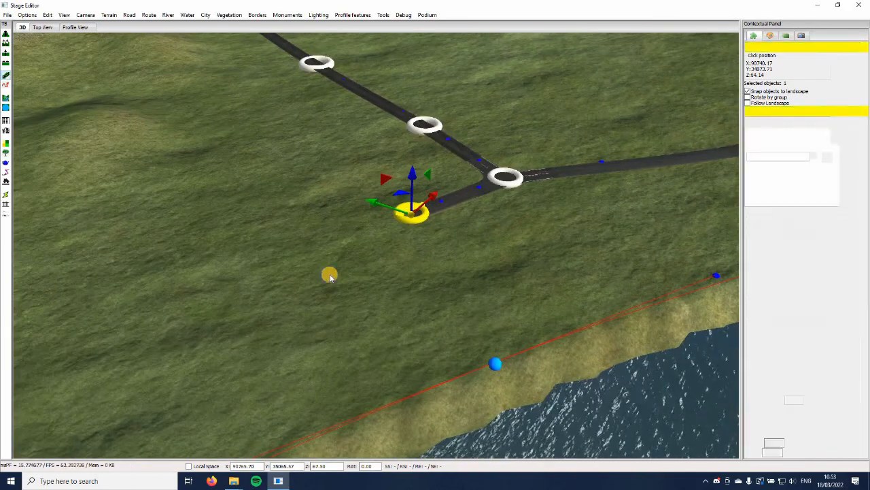
{"action": "key", "text": "Left"}
{"action": "key", "text": "Down"}
{"action": "key", "text": "Left"}
{"action": "key", "text": "Down"}
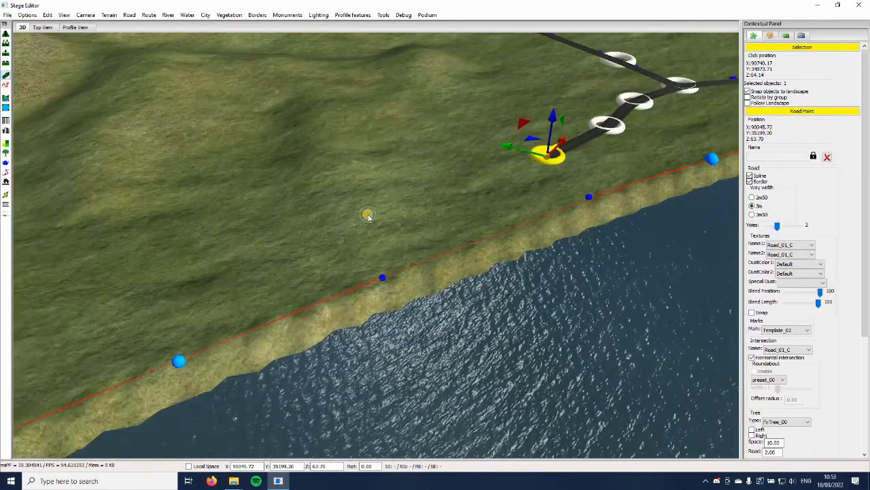
Continue the branch road beside the lake with further points to about X 88083, Y 36160
{"action": "left_click", "coordinate": [370, 212]}
{"action": "key", "text": "Left"}
{"action": "key", "text": "Down"}
{"action": "left_click", "coordinate": [344, 212]}
{"action": "key", "text": "Left"}
{"action": "key", "text": "Down"}
{"action": "left_click", "coordinate": [321, 206]}
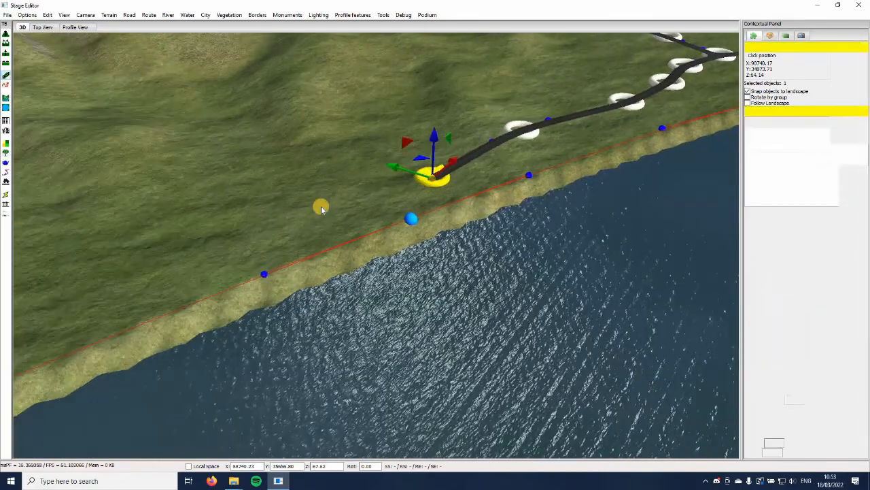
{"action": "key", "text": "Left"}
{"action": "key", "text": "Down"}
{"action": "left_click", "coordinate": [338, 201]}
{"action": "key", "text": "Left"}
{"action": "key", "text": "Down"}
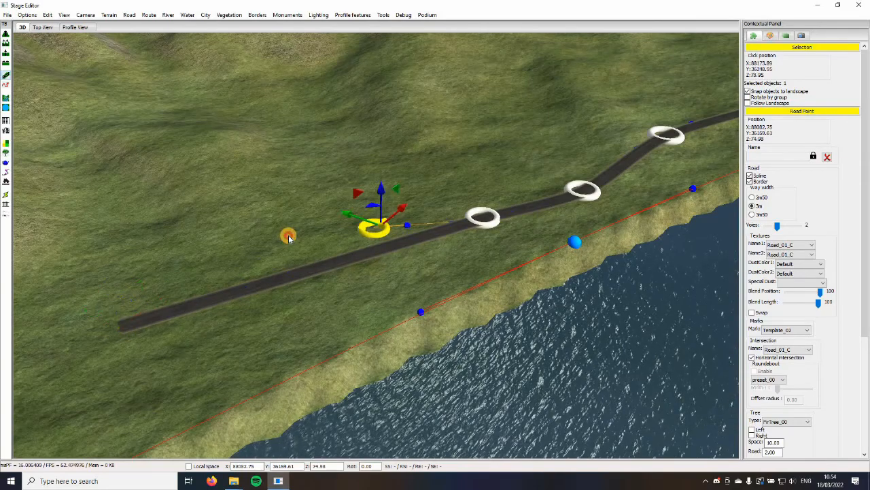
Extend the branch road further along the shoreline to about X 86039, Y 36610
{"action": "left_click", "coordinate": [289, 237]}
{"action": "key", "text": "Left"}
{"action": "key", "text": "Down"}
{"action": "left_click", "coordinate": [369, 240]}
{"action": "key", "text": "Left"}
{"action": "key", "text": "Down"}
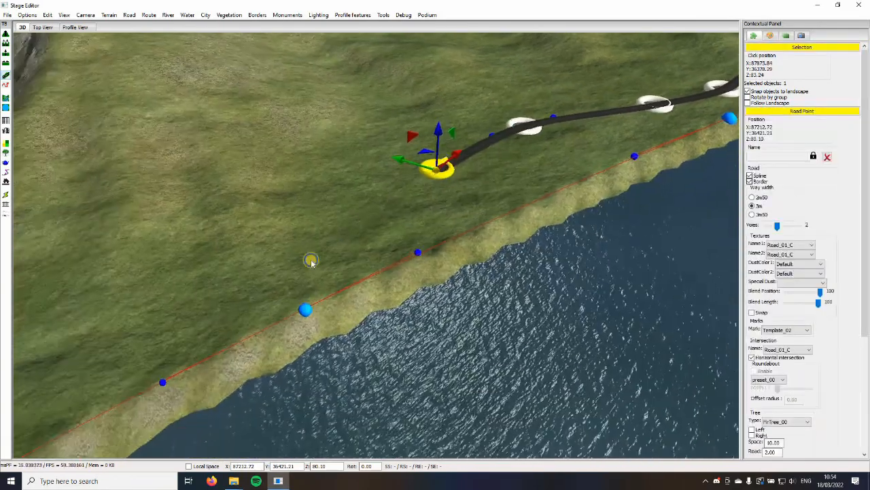
{"action": "left_click", "coordinate": [311, 261]}
{"action": "key", "text": "Left"}
{"action": "key", "text": "Down"}
{"action": "left_click", "coordinate": [265, 254]}
{"action": "key", "text": "Left"}
{"action": "key", "text": "Down"}
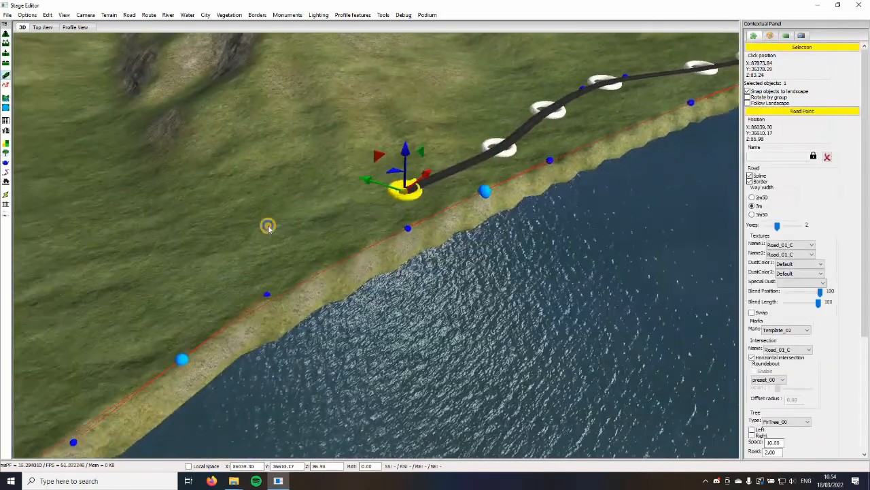
Lead the branch road towards the lake's corner, adding points to about X 82684, Y 36664
{"action": "left_click", "coordinate": [313, 212]}
{"action": "middle_click_drag", "start_coordinate": [313, 212], "coordinate": [388, 157]}
{"action": "left_click", "coordinate": [378, 187]}
{"action": "right_click_drag", "start_coordinate": [379, 187], "coordinate": [355, 247]}
{"action": "left_click", "coordinate": [355, 246]}
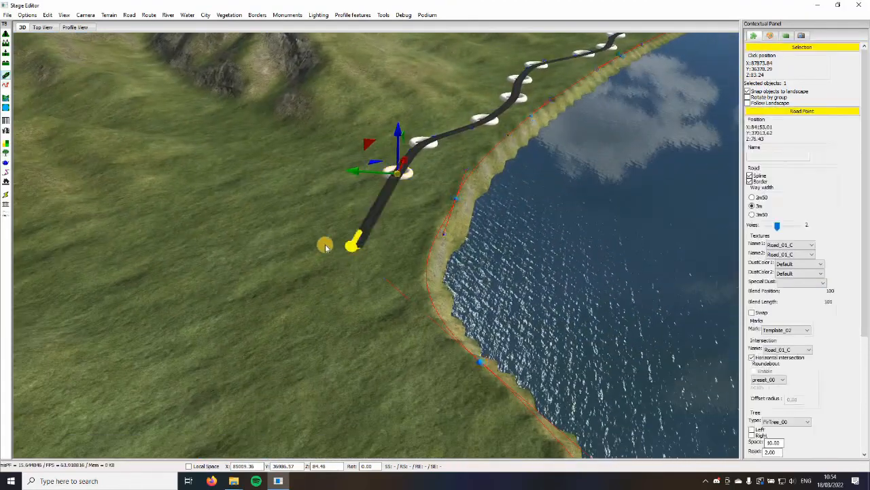
{"action": "key", "text": "Right"}
{"action": "key", "text": "Down"}
{"action": "left_click", "coordinate": [308, 293]}
{"action": "key", "text": "Down"}
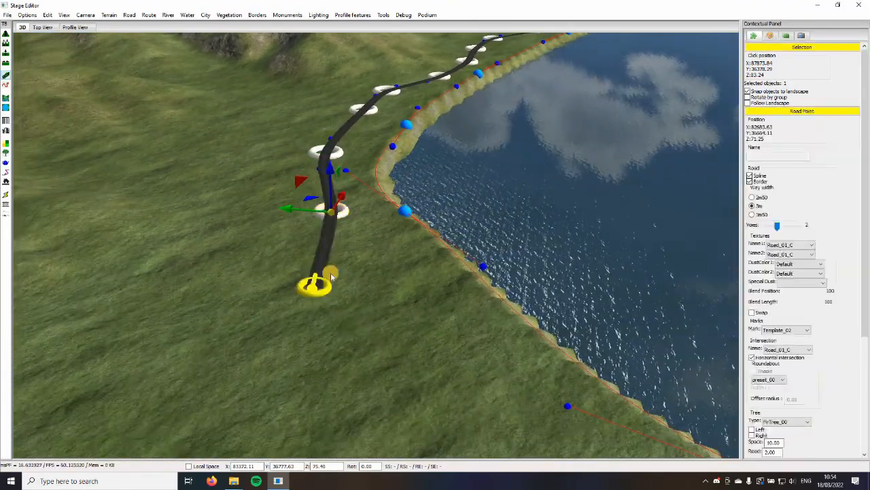
Bend the road around the lake's corner with points to about X 81403, Y 35079
{"action": "key", "text": "Right"}
{"action": "key", "text": "Down"}
{"action": "left_click", "coordinate": [361, 311]}
{"action": "key", "text": "Right"}
{"action": "key", "text": "Down"}
{"action": "left_click", "coordinate": [469, 278]}
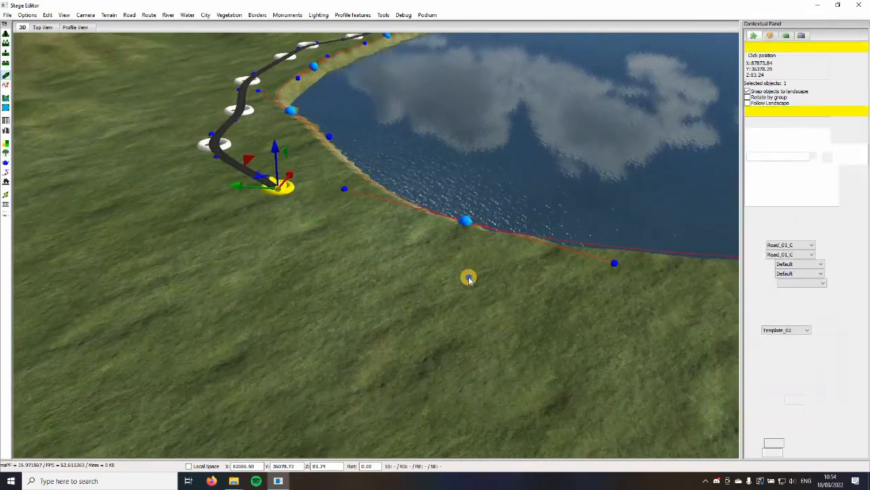
{"action": "left_click", "coordinate": [405, 309]}
{"action": "right_click_drag", "start_coordinate": [405, 310], "coordinate": [355, 251]}
{"action": "key", "text": "Up"}
{"action": "key", "text": "Up"}
{"action": "right_click_drag", "start_coordinate": [337, 290], "coordinate": [322, 225]}
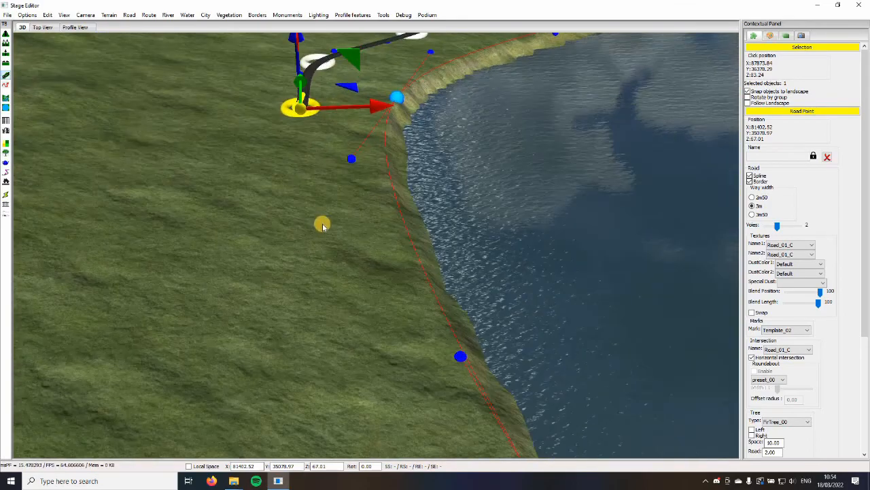
Run the road along the lake's adjoining shore to about X 82013, Y 30517
{"action": "left_click", "coordinate": [265, 295]}
{"action": "left_click", "coordinate": [272, 249]}
{"action": "key", "text": "Down"}
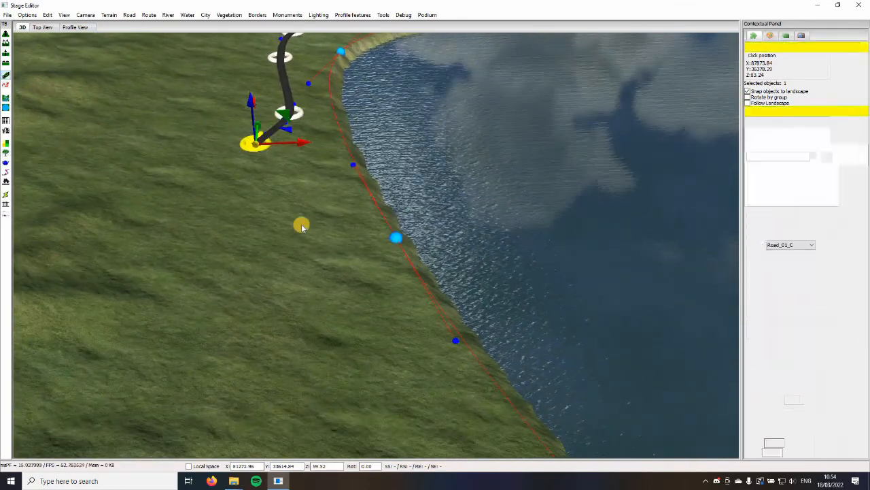
{"action": "left_click", "coordinate": [300, 224]}
{"action": "left_click", "coordinate": [360, 252]}
{"action": "key", "text": "Right"}
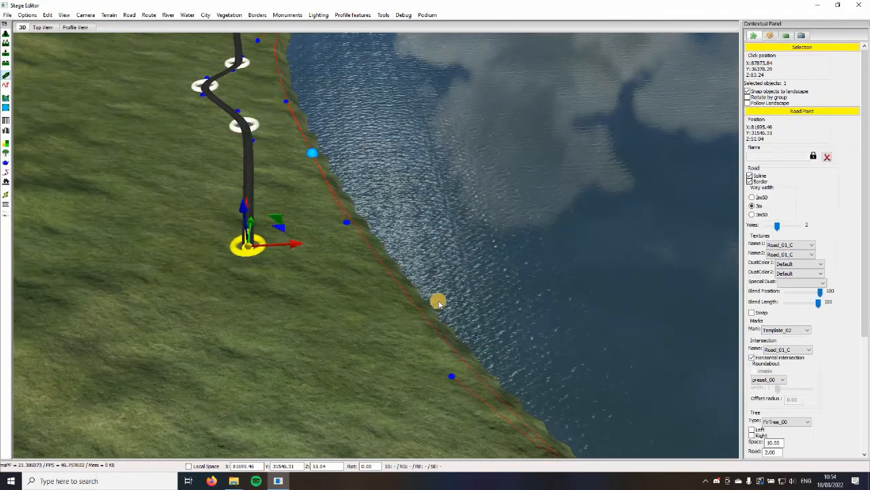
{"action": "right_click_drag", "start_coordinate": [439, 301], "coordinate": [397, 291]}
{"action": "key", "text": "Up"}
{"action": "left_click", "coordinate": [338, 266]}
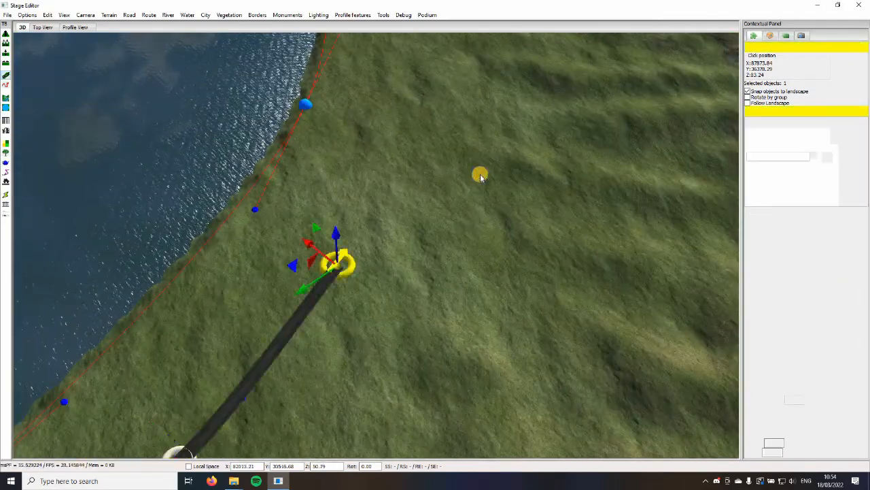
Carry the road on around the lake with points to about X 84502, Y 27942
{"action": "left_click", "coordinate": [480, 175]}
{"action": "key", "text": "Right"}
{"action": "key", "text": "Up"}
{"action": "left_click", "coordinate": [304, 220]}
{"action": "key", "text": "Up"}
{"action": "left_click", "coordinate": [292, 153]}
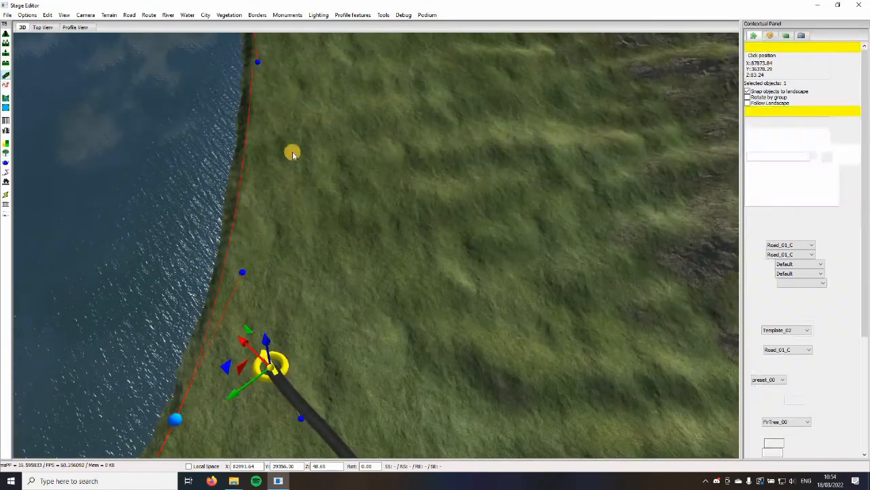
{"action": "key", "text": "Up"}
{"action": "left_click", "coordinate": [293, 139]}
{"action": "key", "text": "Up"}
Add more shoreline road points, ending at about X 88479, Y 25960
{"action": "left_click", "coordinate": [245, 169]}
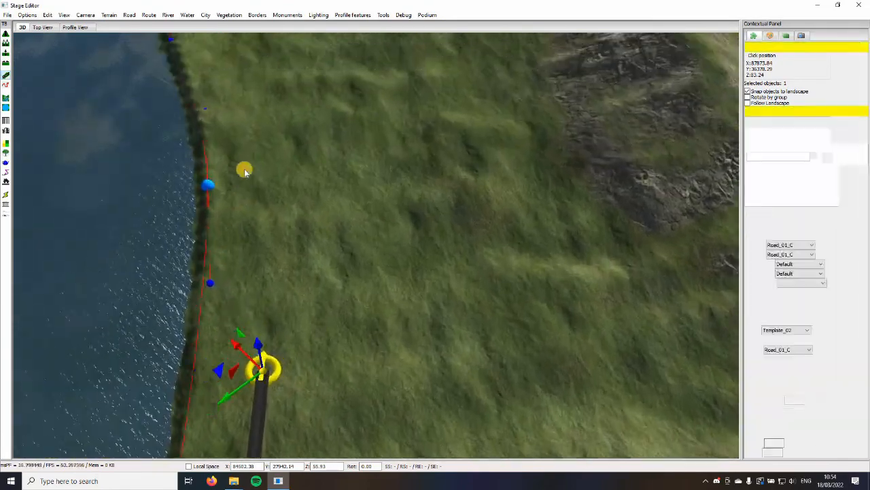
{"action": "key", "text": "Up"}
{"action": "left_click", "coordinate": [274, 160]}
{"action": "key", "text": "Up"}
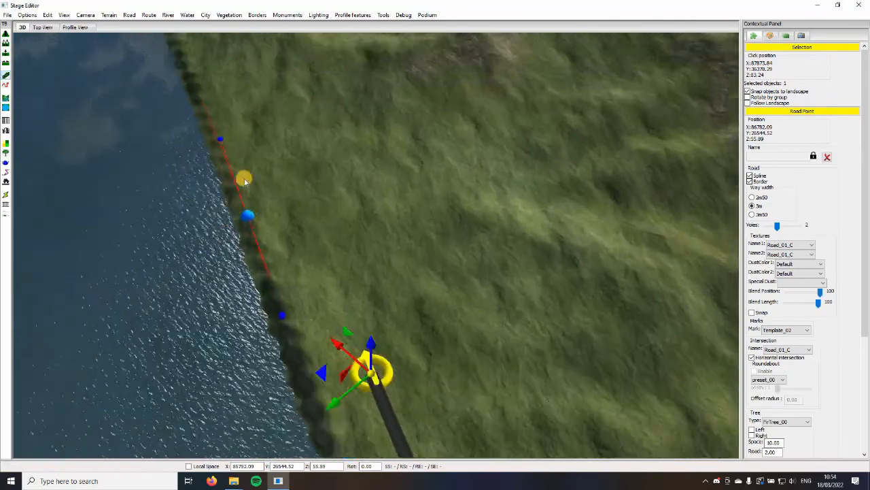
{"action": "left_click", "coordinate": [245, 181]}
{"action": "right_click_drag", "start_coordinate": [244, 181], "coordinate": [291, 308]}
Examine the last stretch of the lakeside road and the properties of its final two points
{"action": "scroll", "coordinate": [291, 308], "scroll_direction": "up", "scroll_amount": 4}
{"action": "scroll", "coordinate": [291, 308], "scroll_direction": "down", "scroll_amount": 6}
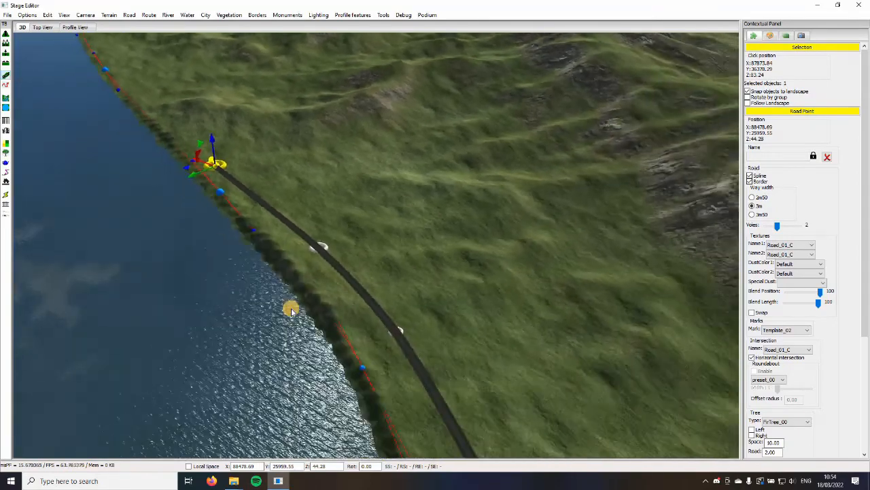
{"action": "scroll", "coordinate": [291, 309], "scroll_direction": "up", "scroll_amount": 5}
{"action": "middle_click_drag", "start_coordinate": [292, 308], "coordinate": [393, 379]}
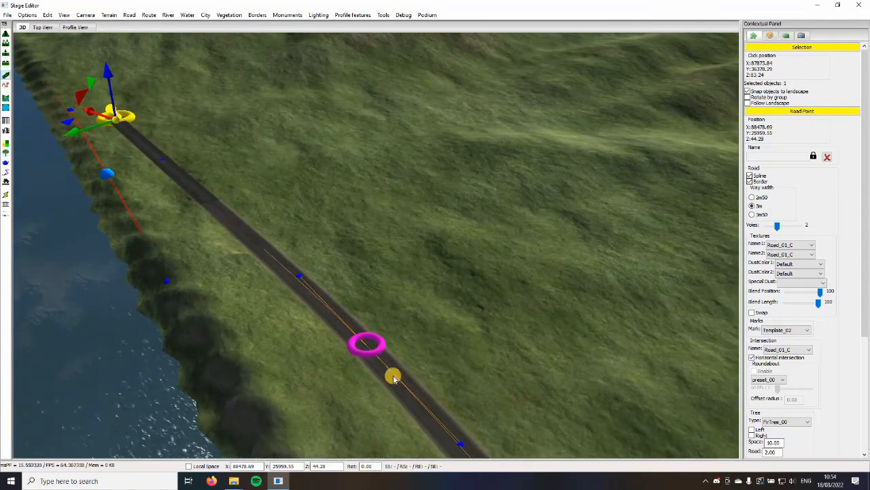
{"action": "middle_click_drag", "start_coordinate": [316, 267], "coordinate": [313, 290]}
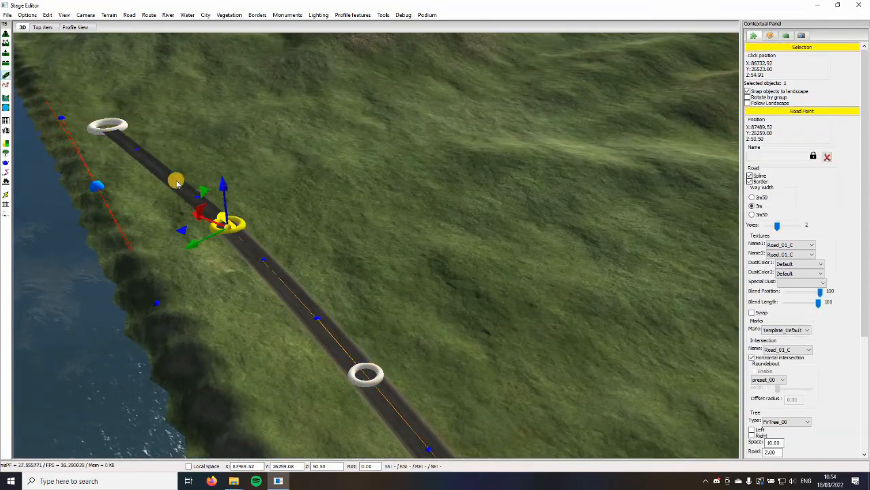
{"action": "left_click", "coordinate": [109, 127]}
{"action": "middle_click_drag", "start_coordinate": [221, 173], "coordinate": [293, 142]}
{"action": "right_click_drag", "start_coordinate": [293, 142], "coordinate": [335, 321]}
Try to extend the lakeside road's end through the hill to about X 89953, Y 24184
{"action": "key", "text": "f"}
{"action": "scroll", "coordinate": [326, 256], "scroll_direction": "up", "scroll_amount": 3}
{"action": "right_click_drag", "start_coordinate": [326, 257], "coordinate": [6, 123]}
{"action": "scroll", "coordinate": [321, 264], "scroll_direction": "down", "scroll_amount": 2}
{"action": "scroll", "coordinate": [295, 262], "scroll_direction": "up", "scroll_amount": 2}
{"action": "scroll", "coordinate": [351, 194], "scroll_direction": "up", "scroll_amount": 3}
{"action": "right_click_drag", "start_coordinate": [428, 309], "coordinate": [178, 349]}
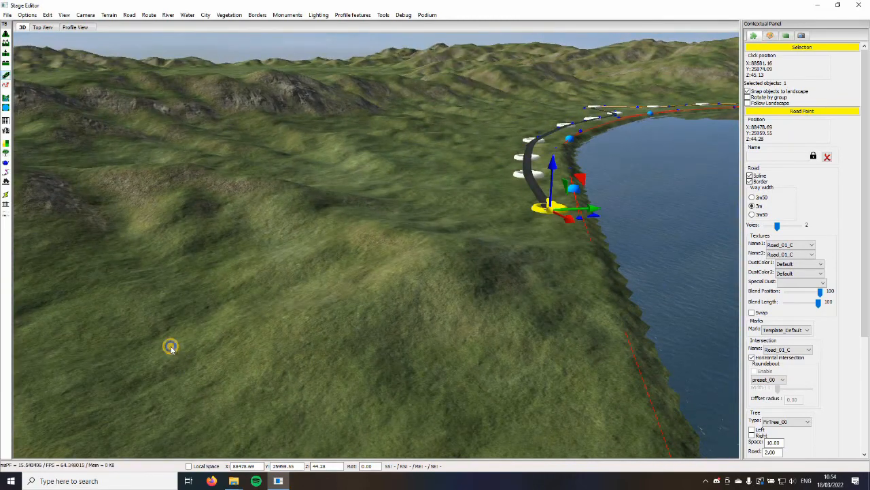
{"action": "right_click_drag", "start_coordinate": [377, 396], "coordinate": [381, 355]}
{"action": "scroll", "coordinate": [382, 355], "scroll_direction": "up", "scroll_amount": 3}
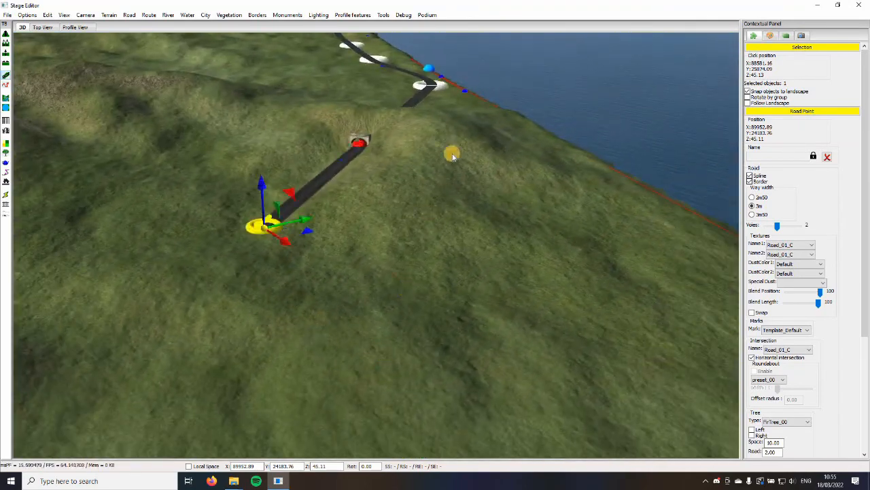
Extend the road through the hill to about X 90437, Y 24231 and move the tunnel's far end to about X 89940, Y 24670
{"action": "left_click", "coordinate": [442, 94]}
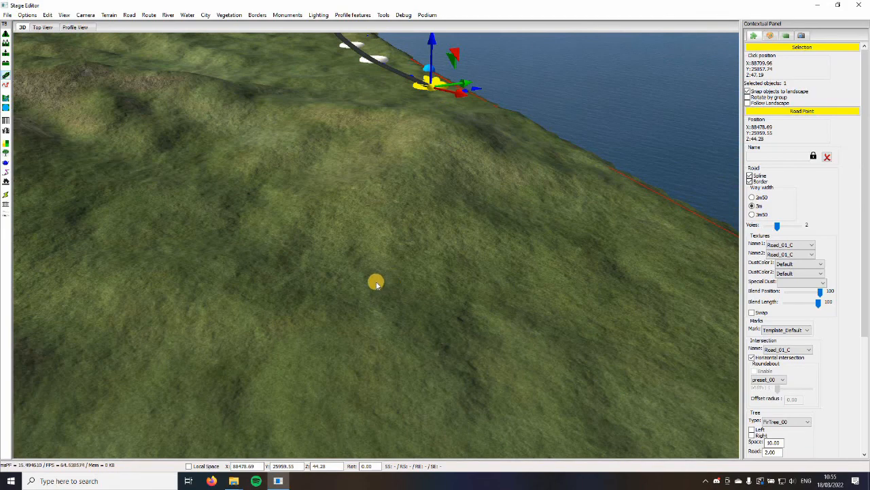
{"action": "left_click", "coordinate": [454, 310]}
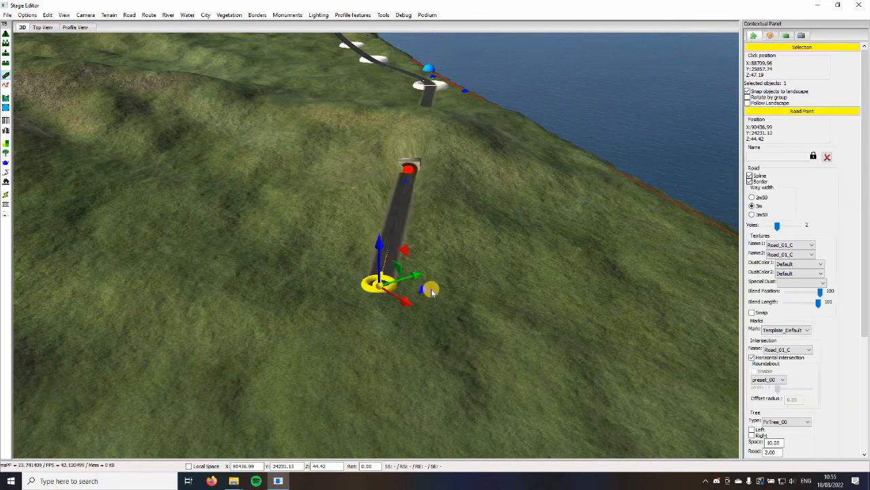
{"action": "middle_click_drag", "start_coordinate": [431, 290], "coordinate": [503, 234]}
{"action": "scroll", "coordinate": [421, 299], "scroll_direction": "up", "scroll_amount": 3}
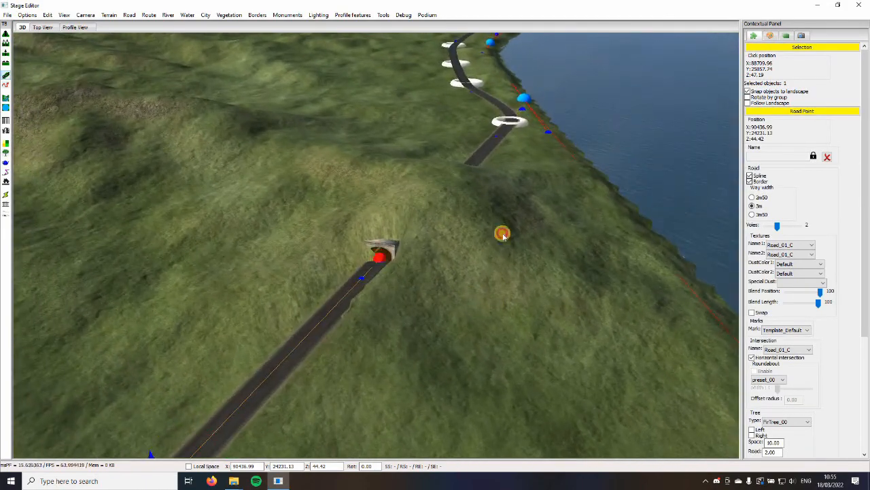
{"action": "left_click", "coordinate": [379, 258]}
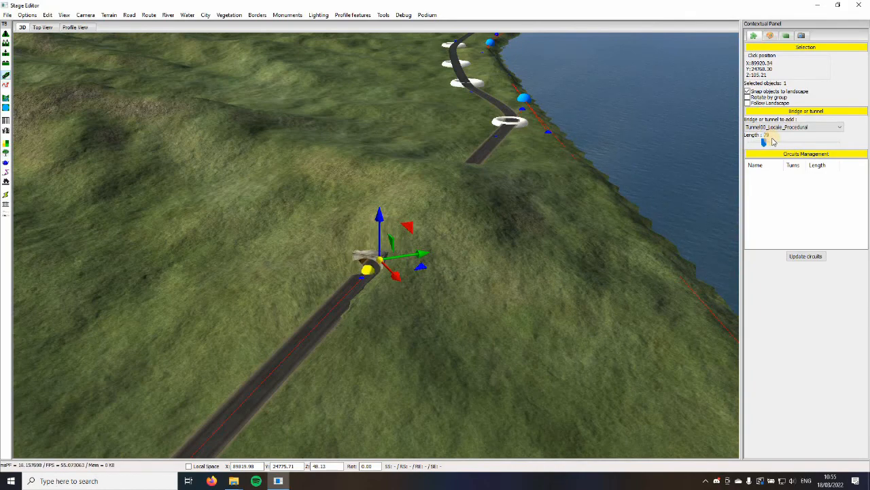
{"action": "left_click", "coordinate": [618, 367]}
Examine the tunnel's entrance near the lakeside road point and the road surface leading into it
{"action": "middle_click_drag", "start_coordinate": [618, 368], "coordinate": [332, 354]}
{"action": "left_click", "coordinate": [585, 219]}
{"action": "left_click", "coordinate": [319, 332]}
{"action": "key", "text": "f"}
{"action": "scroll", "coordinate": [445, 382], "scroll_direction": "up", "scroll_amount": 5}
{"action": "middle_click_drag", "start_coordinate": [439, 379], "coordinate": [392, 305]}
{"action": "scroll", "coordinate": [439, 316], "scroll_direction": "up", "scroll_amount": 4}
{"action": "scroll", "coordinate": [411, 236], "scroll_direction": "up", "scroll_amount": 3}
{"action": "scroll", "coordinate": [355, 191], "scroll_direction": "up", "scroll_amount": 1}
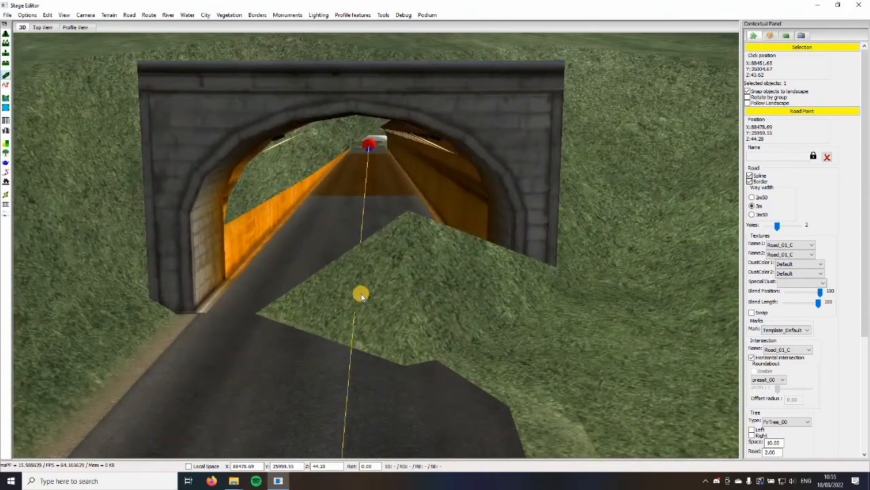
{"action": "scroll", "coordinate": [373, 302], "scroll_direction": "down", "scroll_amount": 3}
{"action": "left_click", "coordinate": [448, 325]}
{"action": "scroll", "coordinate": [448, 324], "scroll_direction": "up", "scroll_amount": 5}
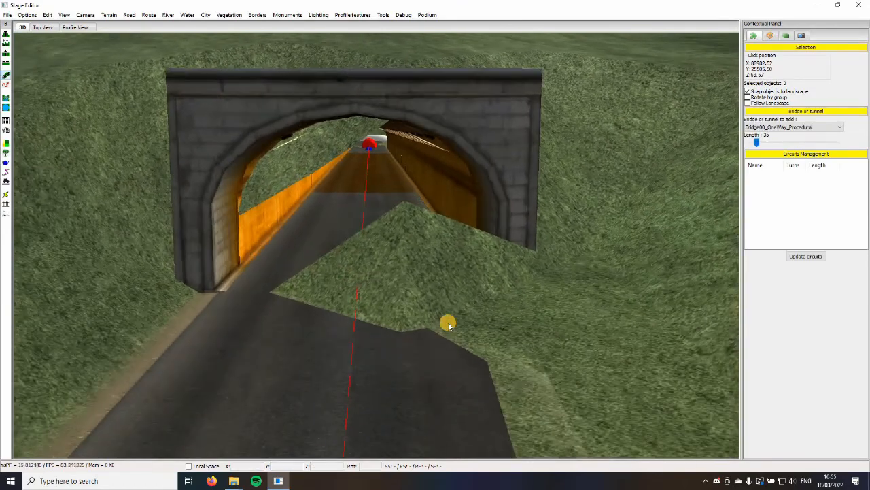
Extend the road from its point at about X 90437, Y 24231 along the lakeshore to about X 93885, Y 23288
{"action": "right_click_drag", "start_coordinate": [449, 326], "coordinate": [482, 266]}
{"action": "left_click", "coordinate": [482, 265]}
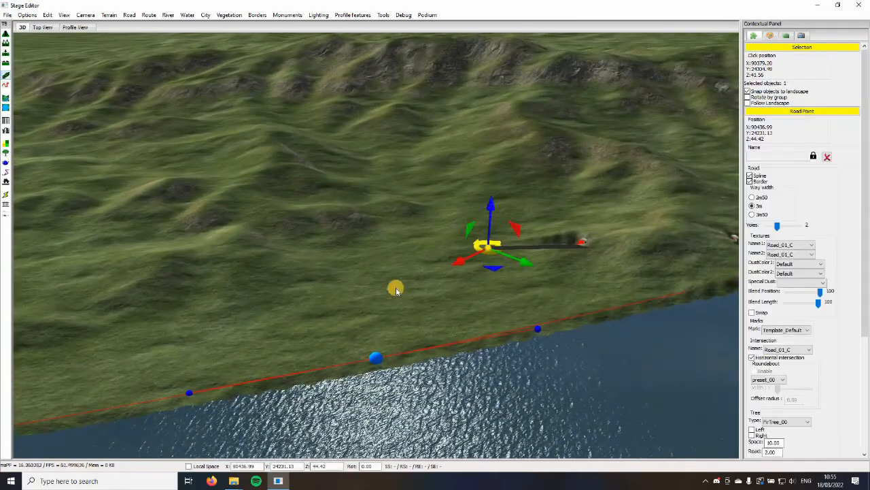
{"action": "key", "text": "s"}
{"action": "key", "text": "a"}
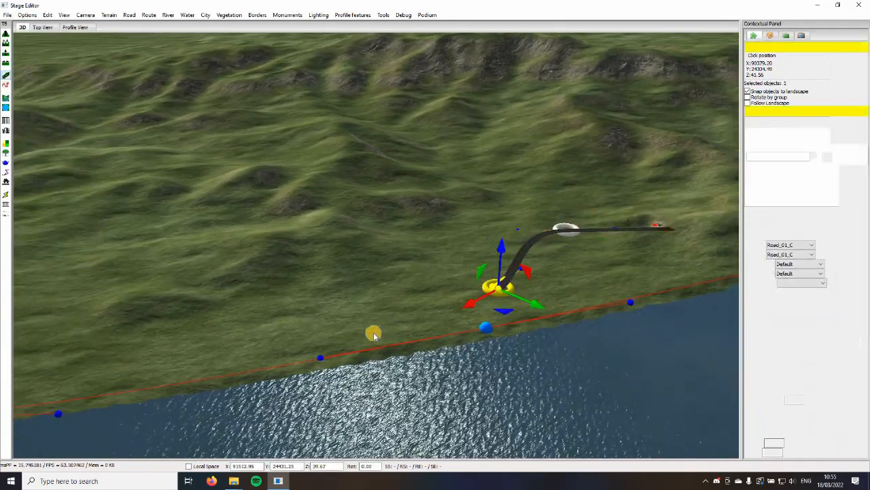
{"action": "left_click", "coordinate": [374, 335]}
{"action": "key", "text": "a"}
{"action": "left_click", "coordinate": [286, 366]}
{"action": "key", "text": "a"}
{"action": "left_click", "coordinate": [281, 361]}
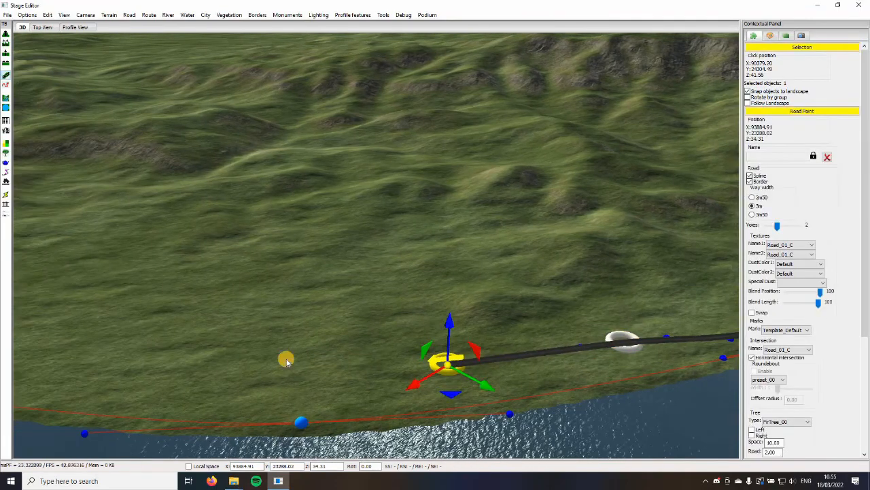
Extend the lakeside road along the shore through about X 94496, Y 22641 to about X 96054, Y 20747
{"action": "left_click", "coordinate": [286, 360]}
{"action": "key", "text": "a"}
{"action": "key", "text": "s"}
{"action": "key", "text": "d"}
{"action": "left_click", "coordinate": [348, 312]}
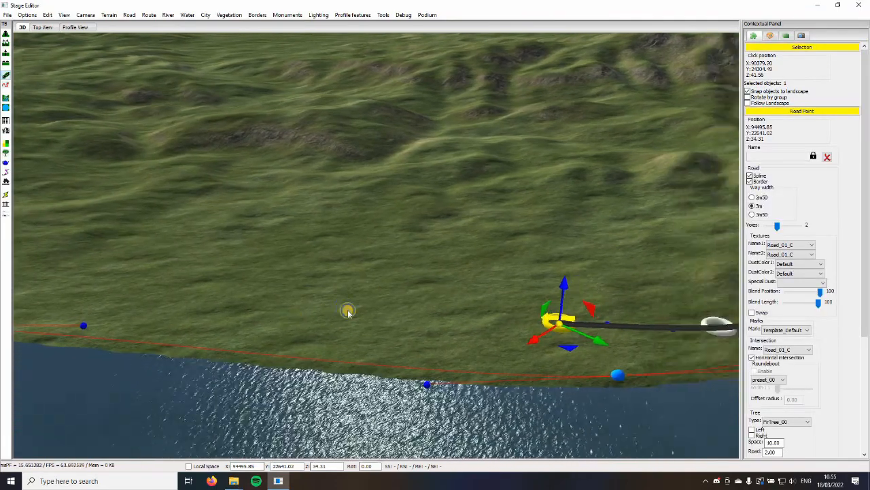
{"action": "left_click", "coordinate": [335, 301]}
{"action": "key", "text": "a"}
{"action": "left_click", "coordinate": [319, 299]}
{"action": "left_click", "coordinate": [269, 294]}
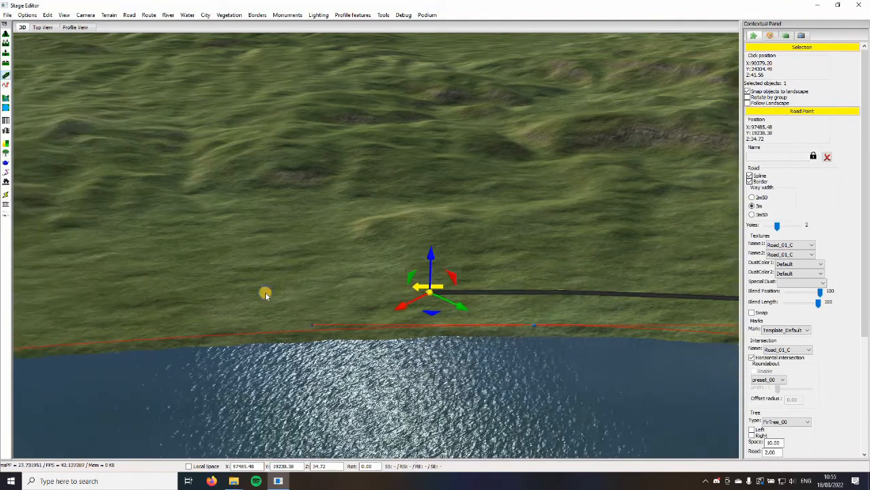
Extend the lakeside road through about X 98407, Y 18347 to about X 100830, Y 16462
{"action": "left_click", "coordinate": [264, 297]}
{"action": "left_click", "coordinate": [264, 297]}
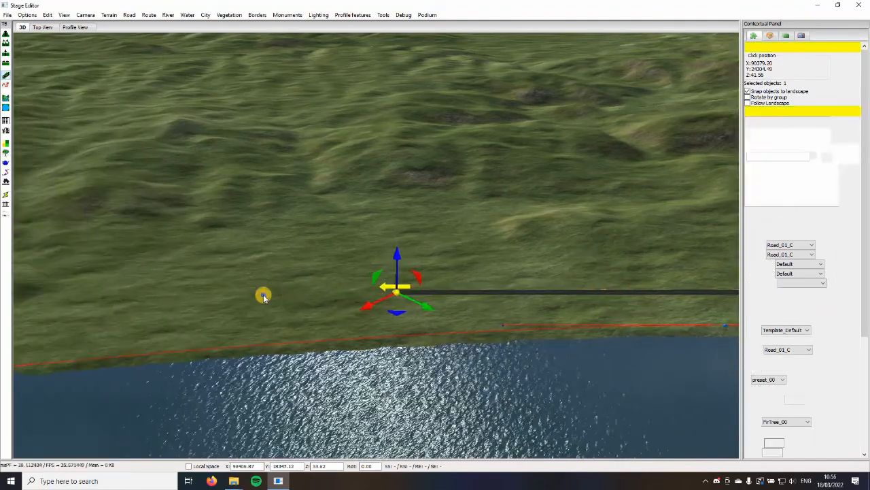
{"action": "left_click", "coordinate": [264, 297]}
{"action": "left_click", "coordinate": [264, 298]}
{"action": "key", "text": "a"}
{"action": "left_click", "coordinate": [287, 324]}
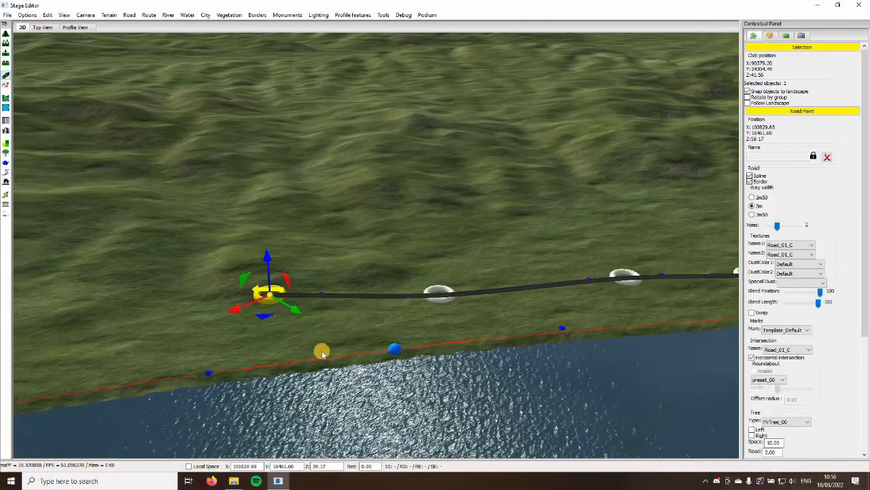
Move the road's end point closer to the lake, to about X 101062, Y 16720, and add one more point along the shore
{"action": "key", "text": "a"}
{"action": "key", "text": "w"}
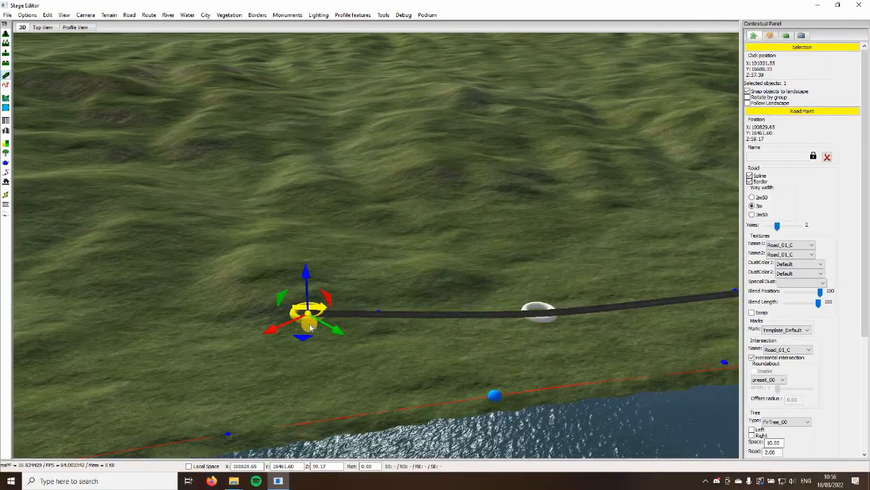
{"action": "left_click", "coordinate": [307, 340]}
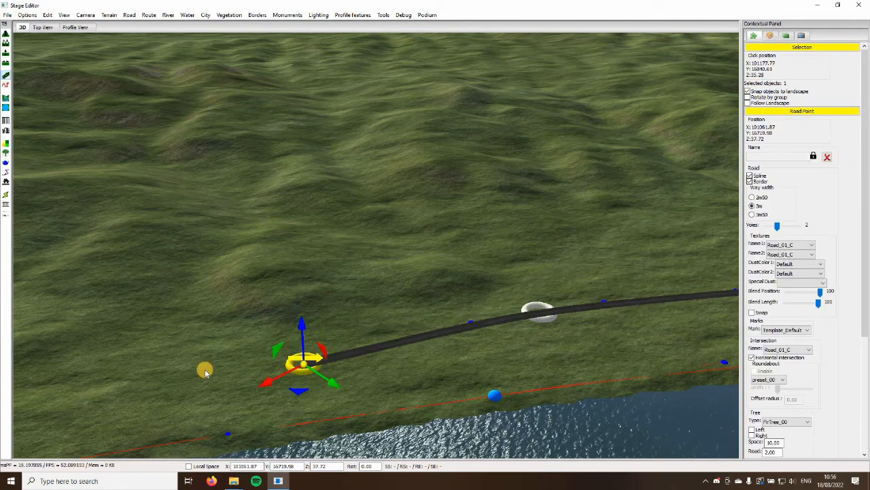
{"action": "left_click", "coordinate": [226, 412]}
{"action": "key", "text": "a"}
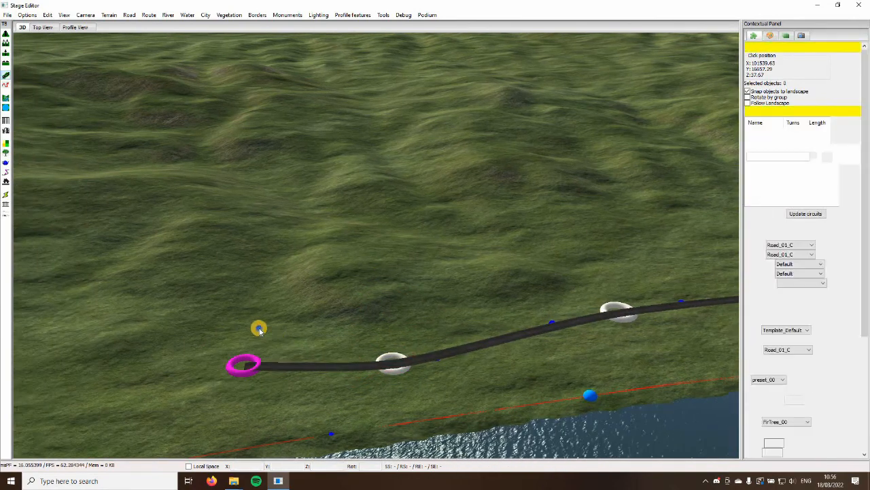
Branch a road inland from the lakeside road's end, through about X 100637, Y 15573 to about X 100345, Y 14196
{"action": "key", "text": "w"}
{"action": "key", "text": "w"}
{"action": "left_click", "coordinate": [286, 275]}
{"action": "key", "text": "w"}
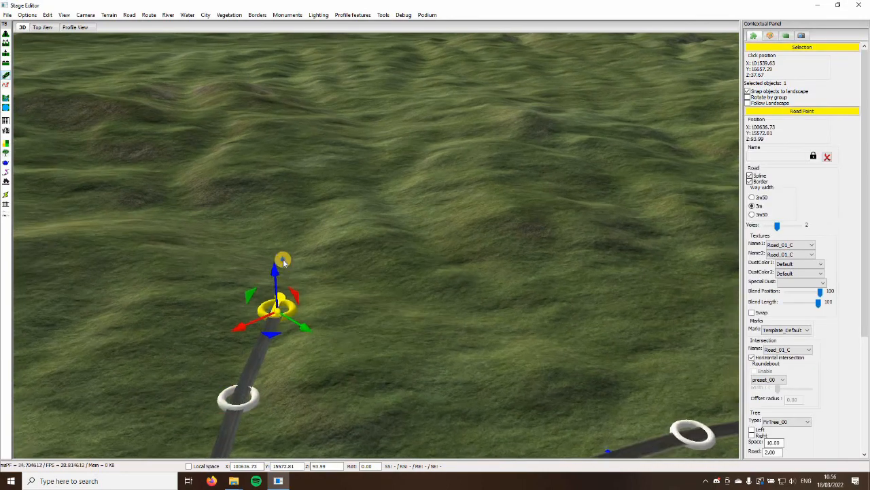
{"action": "left_click", "coordinate": [283, 259]}
{"action": "key", "text": "w"}
{"action": "left_click", "coordinate": [214, 275]}
{"action": "key", "text": "w"}
{"action": "key", "text": "a"}
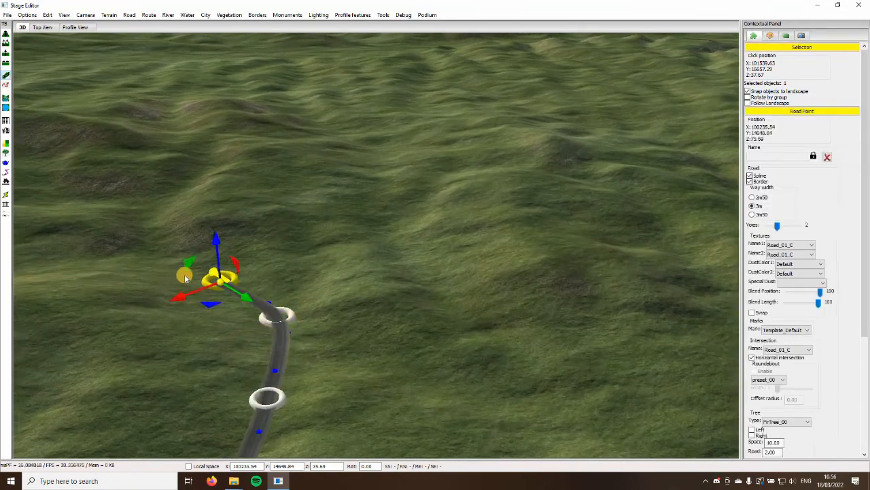
{"action": "left_click", "coordinate": [191, 267]}
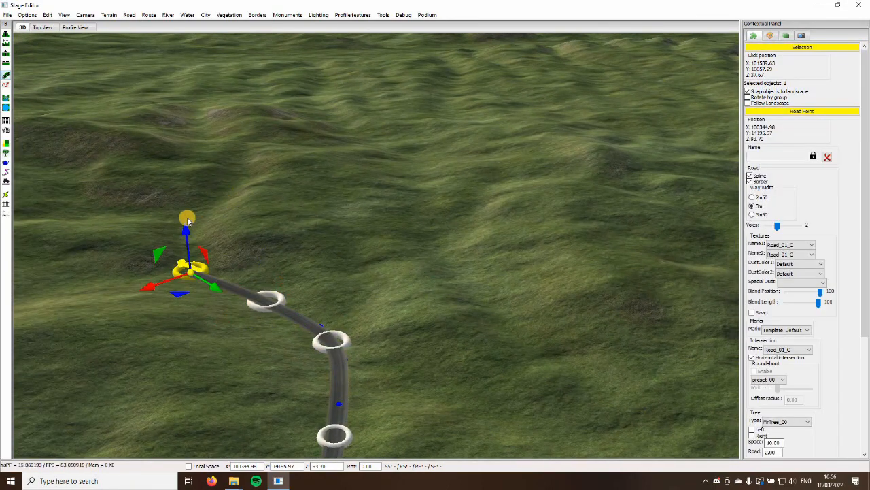
Extend the inland road uphill to about X 98927, Y 11862 and set its first texture to Road_05_B and marks to Template_09
{"action": "key", "text": "w"}
{"action": "key", "text": "a"}
{"action": "left_click", "coordinate": [356, 326]}
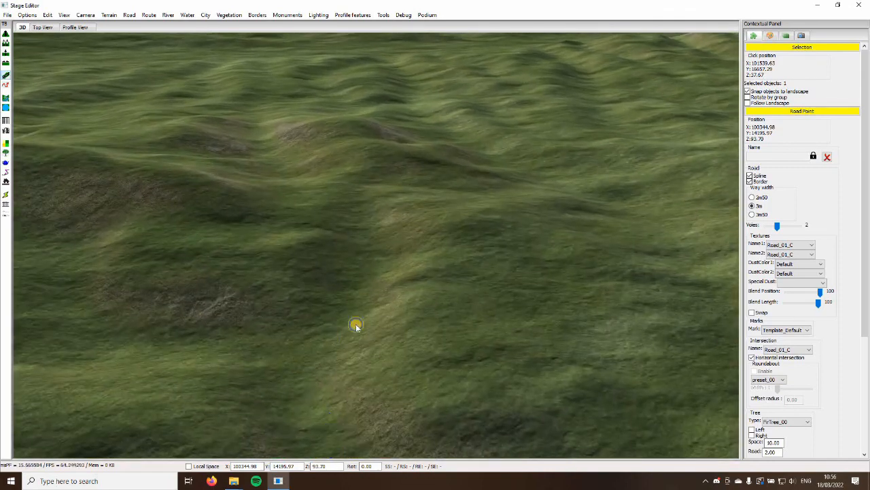
{"action": "left_click", "coordinate": [278, 193]}
{"action": "key", "text": "w"}
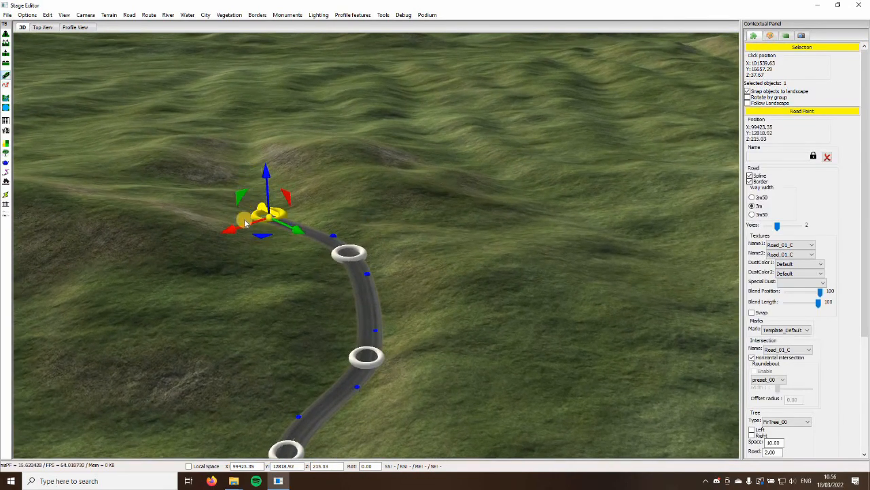
{"action": "key", "text": "w"}
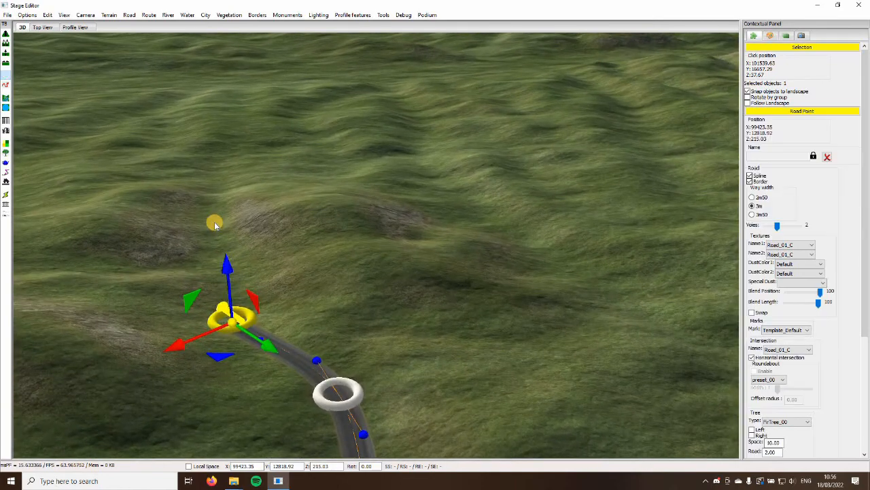
{"action": "left_click", "coordinate": [207, 214]}
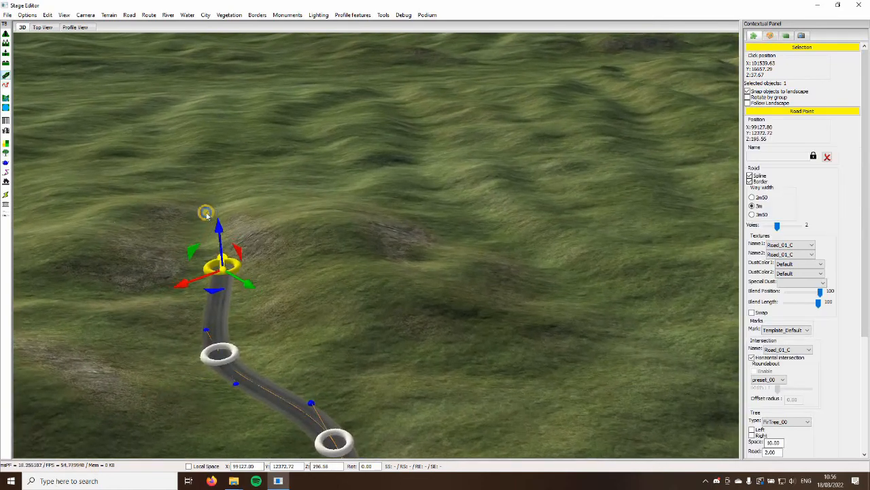
{"action": "key", "text": "w"}
{"action": "left_click", "coordinate": [193, 242]}
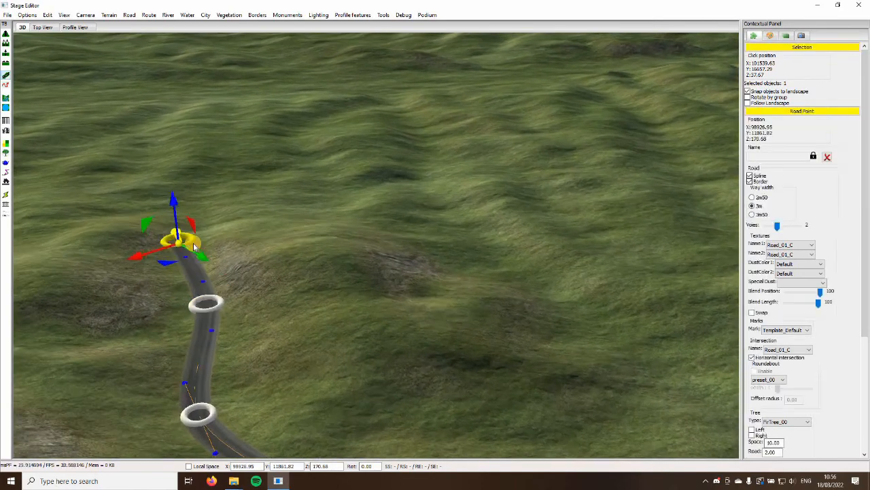
{"action": "key", "text": "s"}
{"action": "middle_click_drag", "start_coordinate": [285, 294], "coordinate": [289, 258]}
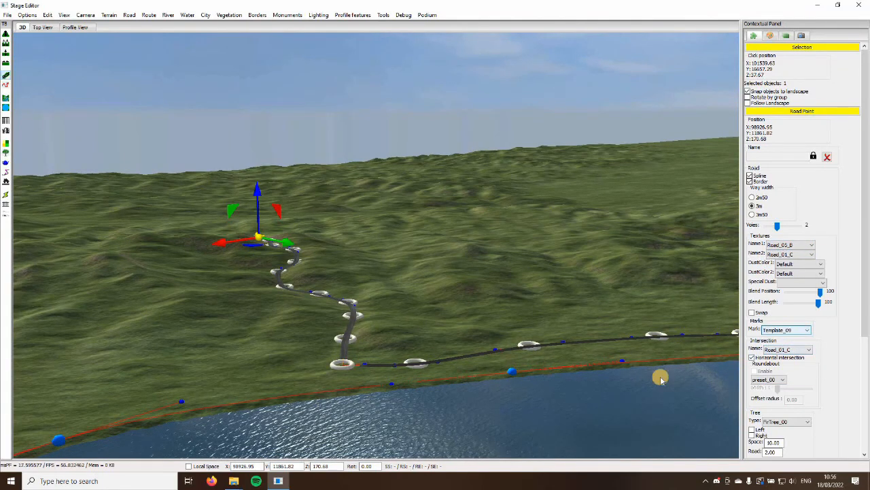
Set the marks of the lakeside road point at about X 101062, Y 16720 to Template_11
{"action": "scroll", "coordinate": [403, 403], "scroll_direction": "up", "scroll_amount": 5}
{"action": "left_click", "coordinate": [397, 442]}
{"action": "key", "text": "f"}
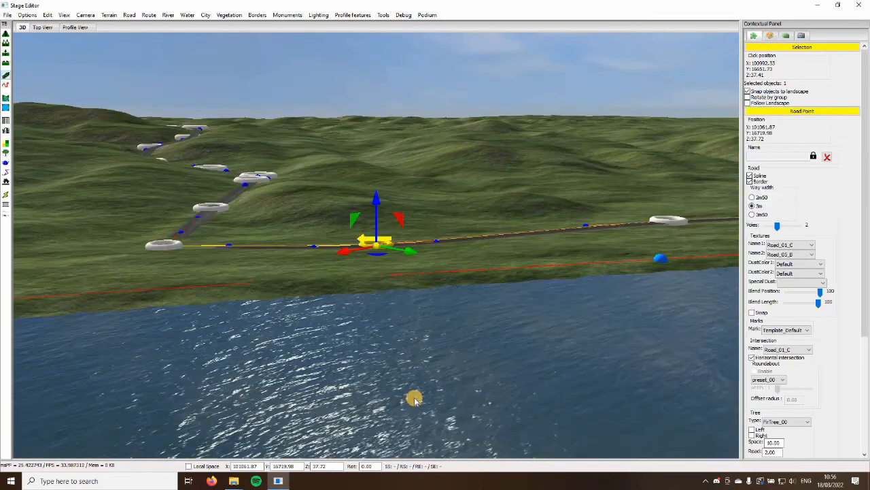
{"action": "scroll", "coordinate": [427, 425], "scroll_direction": "up", "scroll_amount": 2}
{"action": "middle_click_drag", "start_coordinate": [429, 428], "coordinate": [768, 337]}
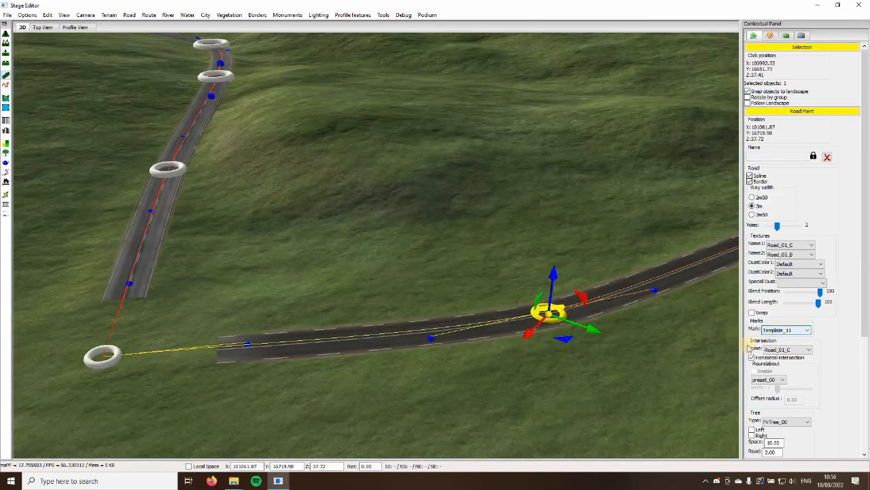
{"action": "left_click", "coordinate": [558, 406]}
Extend the lakeside road around the end of the lake to about X 107120, Y 18283
{"action": "scroll", "coordinate": [402, 277], "scroll_direction": "down", "scroll_amount": 3}
{"action": "middle_click_drag", "start_coordinate": [403, 277], "coordinate": [414, 291]}
{"action": "middle_click_drag", "start_coordinate": [594, 254], "coordinate": [365, 257]}
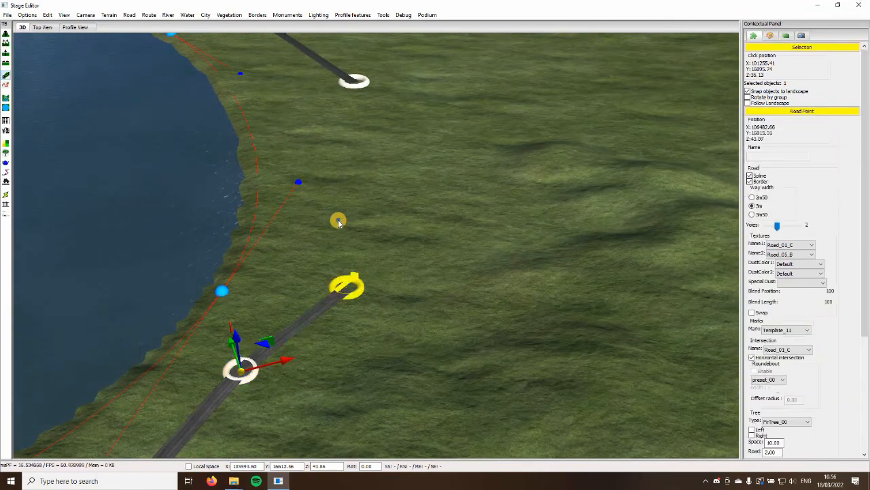
{"action": "key", "text": "Up"}
{"action": "left_click", "coordinate": [348, 220]}
{"action": "key", "text": "Up"}
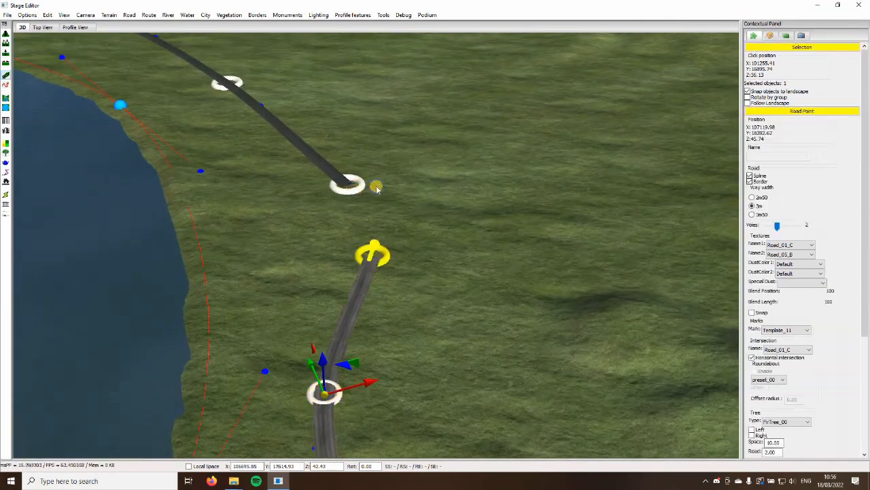
Join the lakeside road to the other road's open end at about X 107220, Y 18884
{"action": "left_click", "coordinate": [437, 180]}
{"action": "key", "text": "Up"}
{"action": "key", "text": "Right"}
{"action": "left_click", "coordinate": [289, 253]}
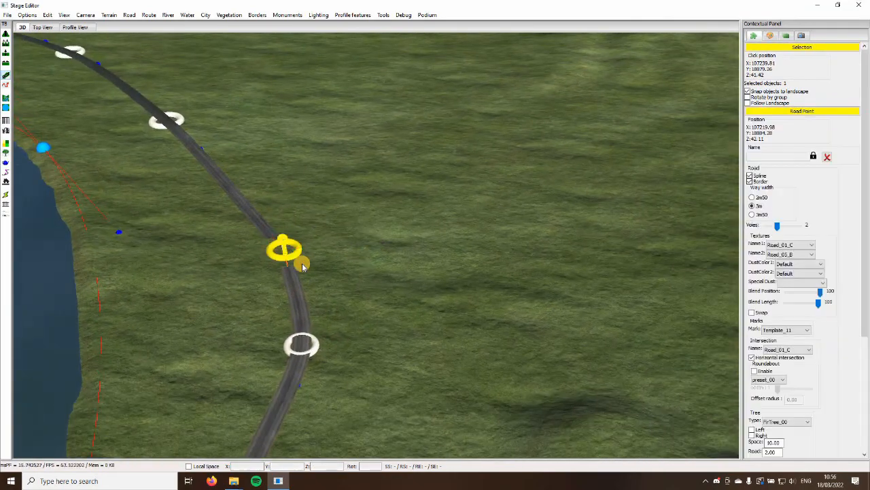
{"action": "left_click", "coordinate": [319, 243]}
Branch a road away from the lake at the joined point, running through about X 108474, Y 18656 and X 110379, Y 19165
{"action": "left_click", "coordinate": [284, 250]}
{"action": "key", "text": "Right"}
{"action": "key", "text": "Up"}
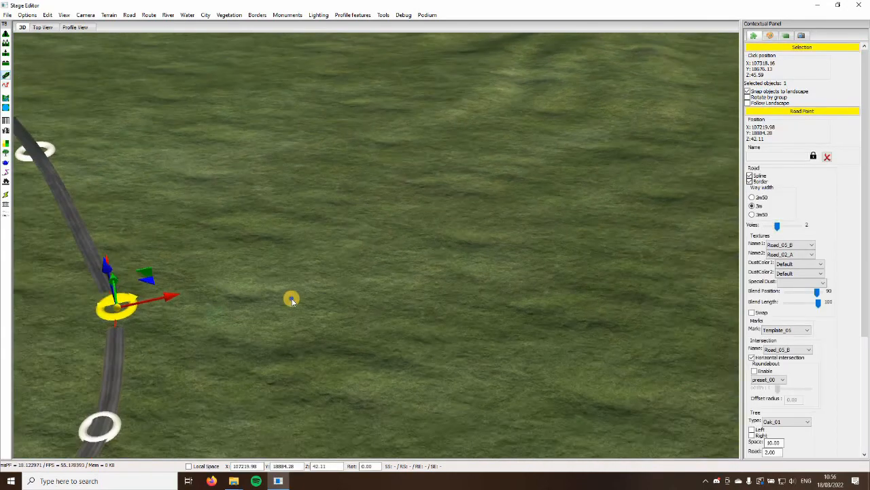
{"action": "left_click", "coordinate": [444, 297]}
{"action": "key", "text": "Right"}
{"action": "key", "text": "Up"}
{"action": "left_click", "coordinate": [484, 254]}
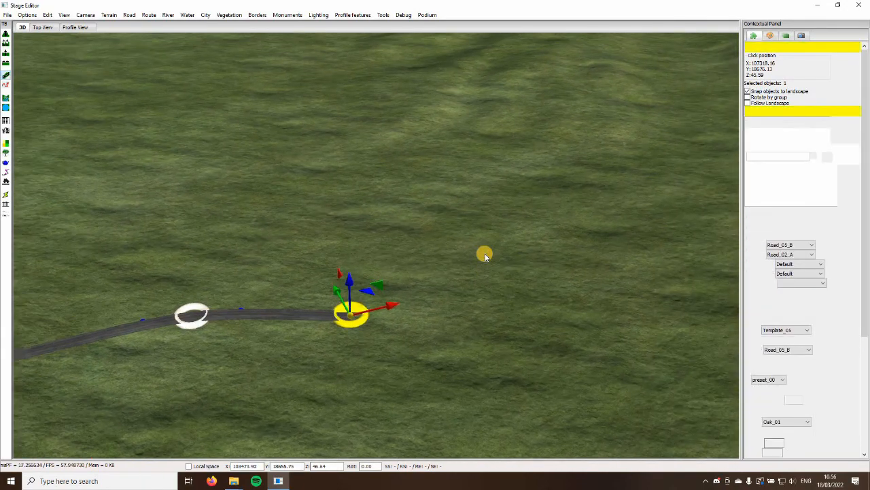
{"action": "left_click", "coordinate": [614, 169]}
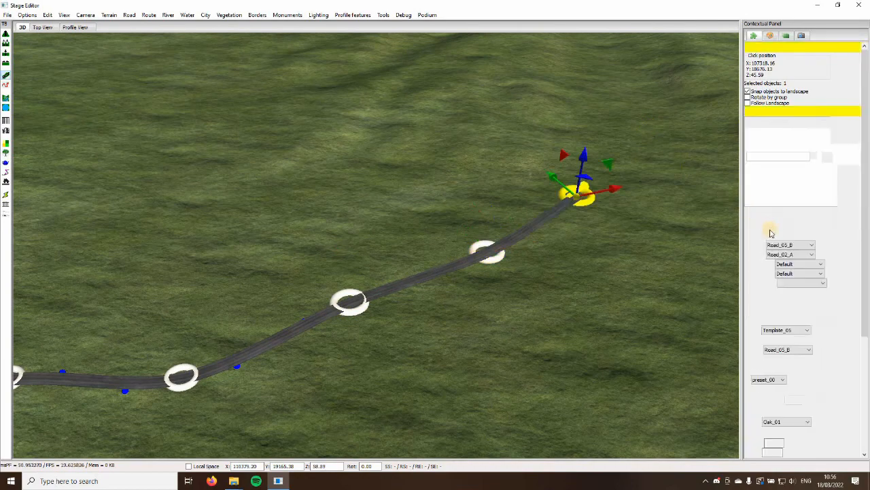
{"action": "left_click", "coordinate": [644, 331]}
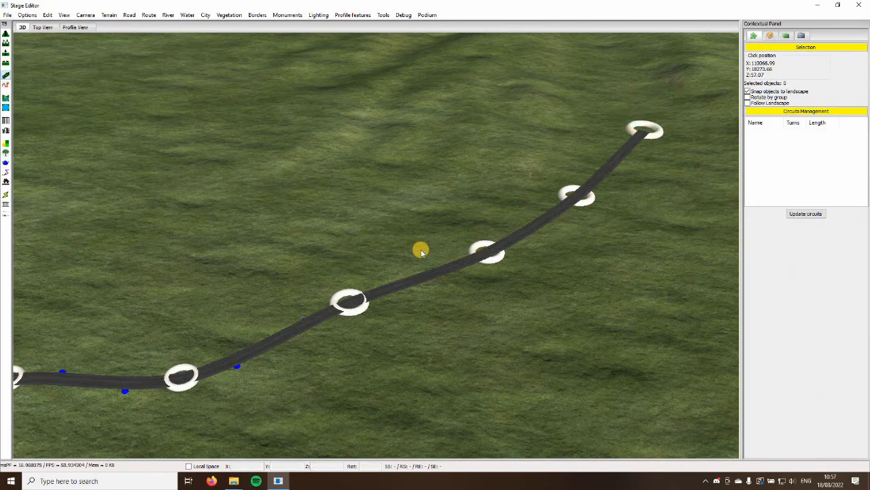
Set the new branch road's first texture to Road_02_C and give it a different marks template
{"action": "key", "text": "Left"}
{"action": "key", "text": "Down"}
{"action": "left_click", "coordinate": [336, 190]}
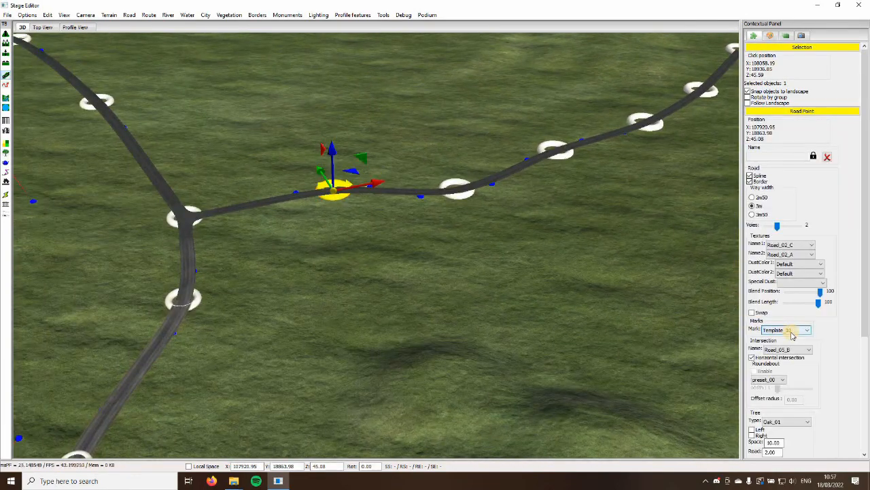
{"action": "left_click", "coordinate": [489, 289]}
{"action": "key", "text": "Up"}
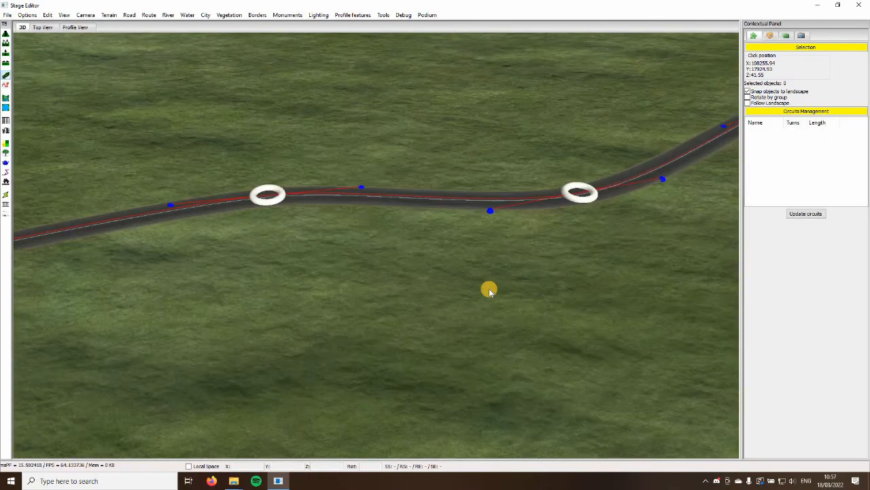
Set the lakeside road's first texture to Road_01_A and its marks to Template_08 at about X 106696, Y 17615
{"action": "key", "text": "Down"}
{"action": "key", "text": "Left"}
{"action": "left_click", "coordinate": [397, 262]}
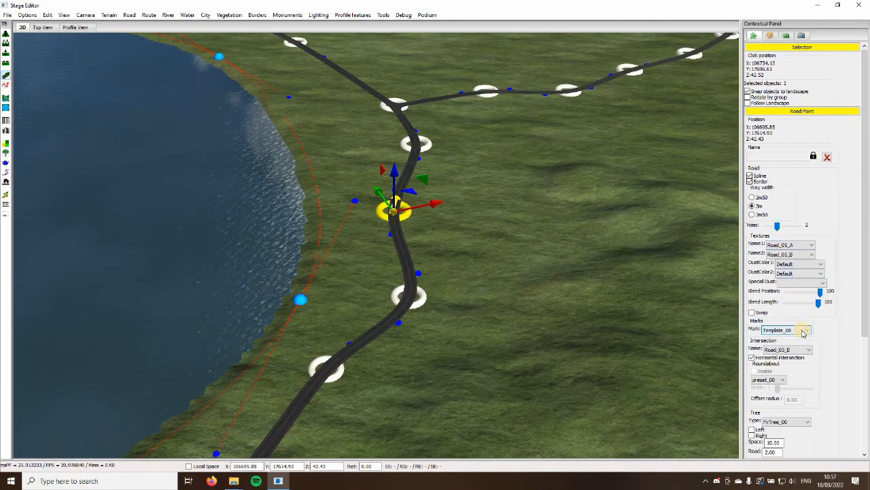
{"action": "key", "text": "Up"}
{"action": "key", "text": "Right"}
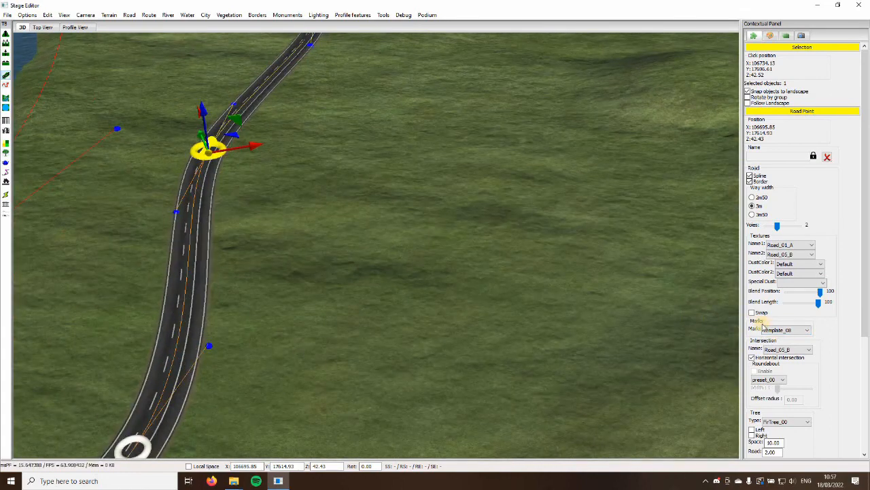
{"action": "left_click", "coordinate": [515, 297]}
Set the lakeside road at about X 106933, Y 20353 to a 3m50 way width with Template_07 marks
{"action": "scroll", "coordinate": [516, 296], "scroll_direction": "down", "scroll_amount": 8}
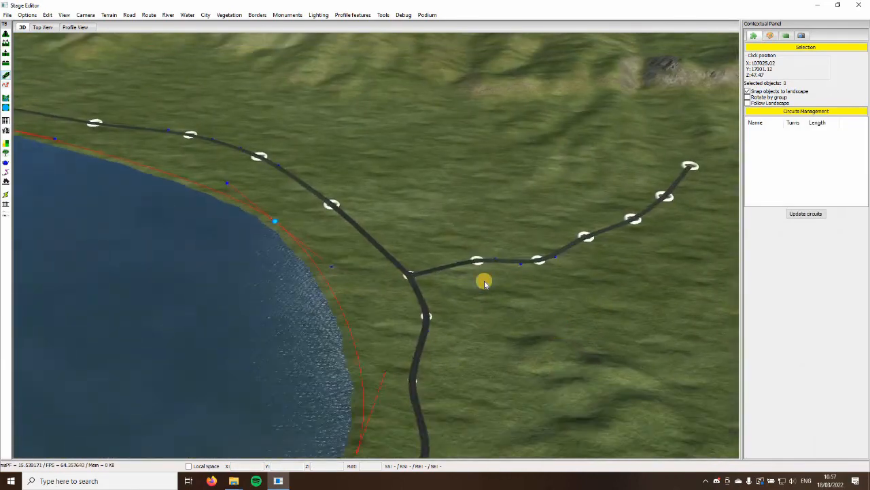
{"action": "scroll", "coordinate": [408, 265], "scroll_direction": "up", "scroll_amount": 6}
{"action": "middle_click_drag", "start_coordinate": [377, 270], "coordinate": [316, 252]}
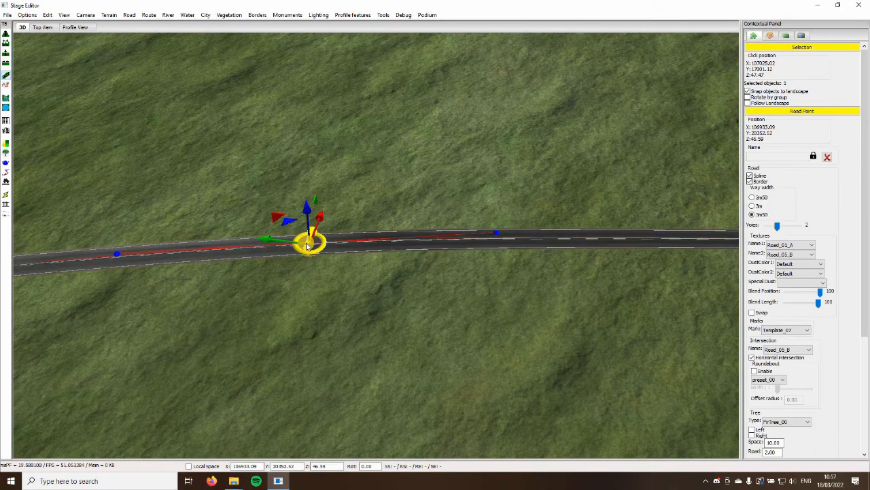
Branch a road uphill from that point to about X 110495, Y 22821, with first texture Road_04_A and Template_03 marks
{"action": "middle_click_drag", "start_coordinate": [307, 243], "coordinate": [309, 234]}
{"action": "middle_click_drag", "start_coordinate": [316, 180], "coordinate": [312, 145]}
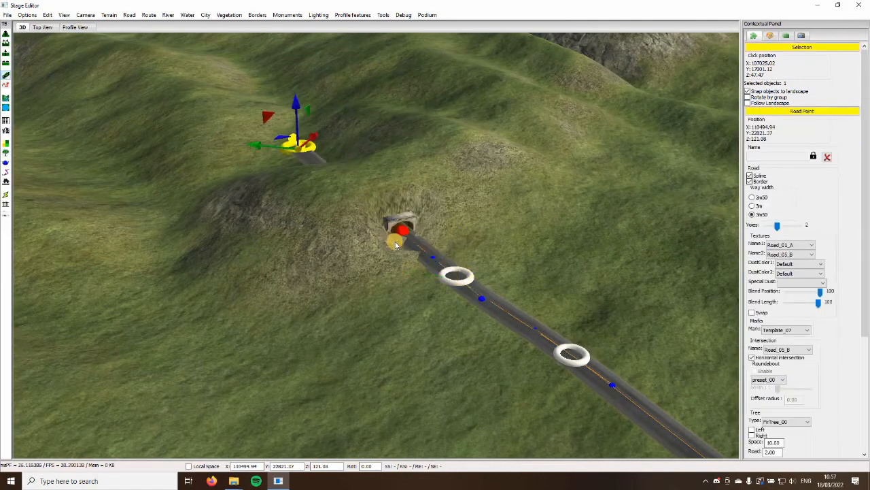
{"action": "middle_click_drag", "start_coordinate": [396, 244], "coordinate": [791, 290]}
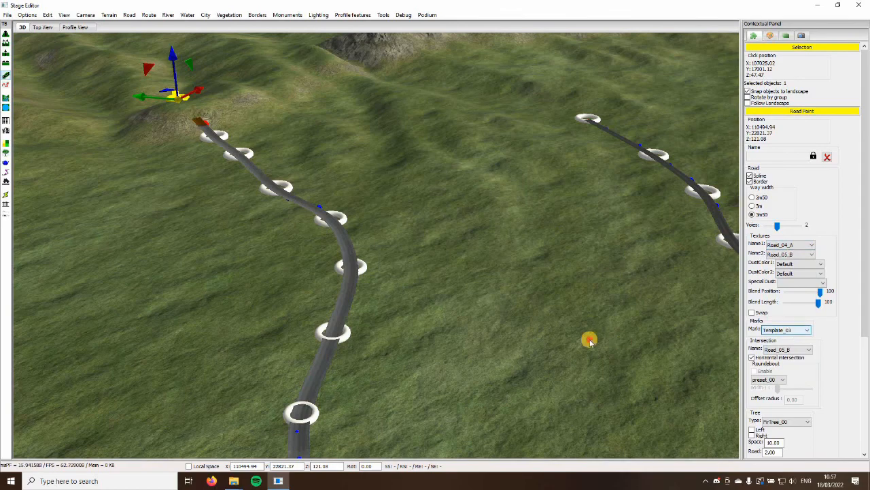
Give the lakeside road at about X 106466, Y 21730 a different first texture
{"action": "right_click_drag", "start_coordinate": [241, 310], "coordinate": [686, 320]}
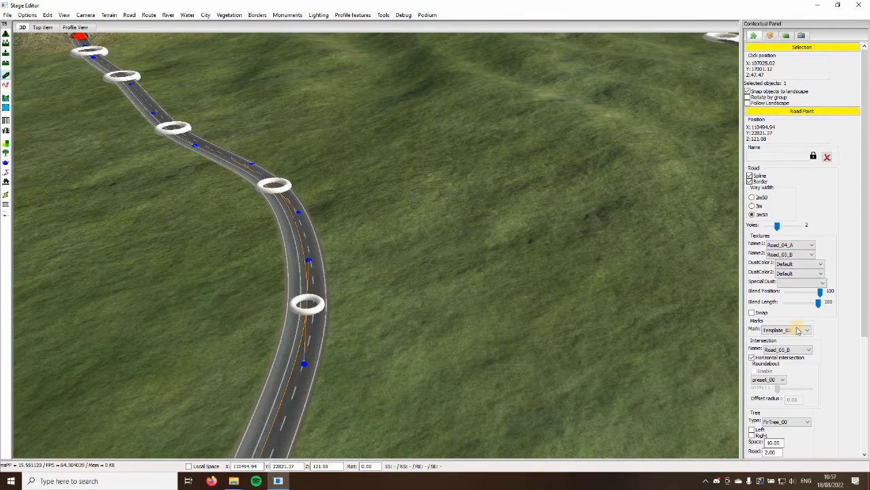
{"action": "left_click", "coordinate": [542, 326]}
{"action": "scroll", "coordinate": [551, 329], "scroll_direction": "down", "scroll_amount": 10}
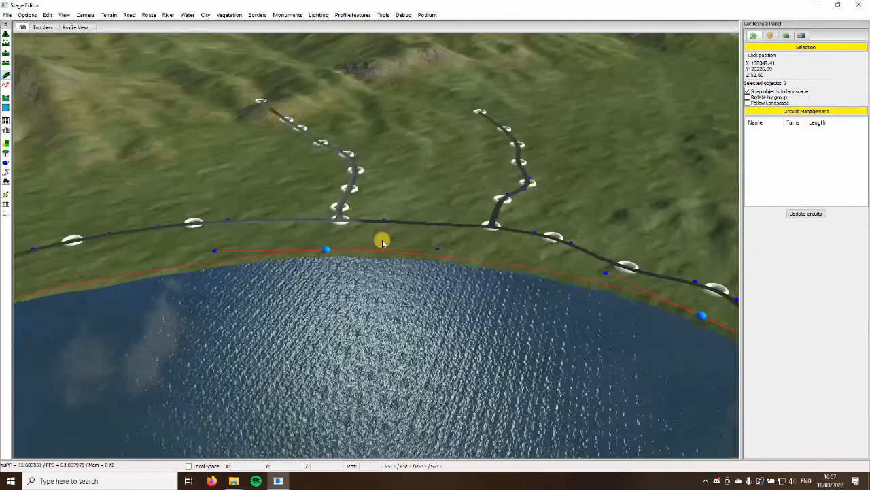
{"action": "scroll", "coordinate": [367, 204], "scroll_direction": "up", "scroll_amount": 4}
{"action": "left_click", "coordinate": [360, 186]}
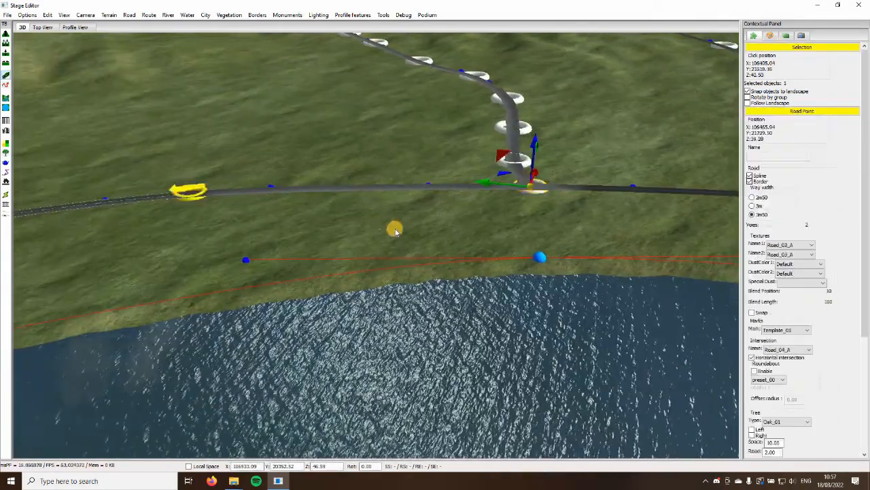
{"action": "key", "text": "Up"}
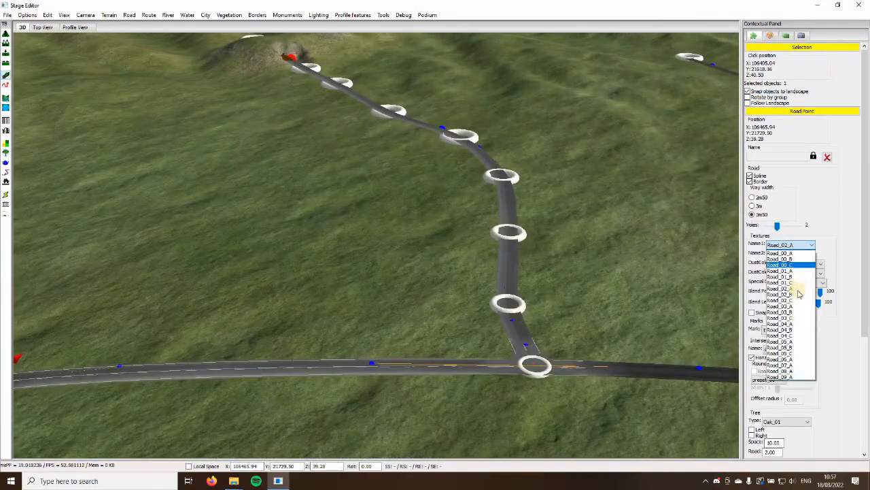
{"action": "key", "text": "Down"}
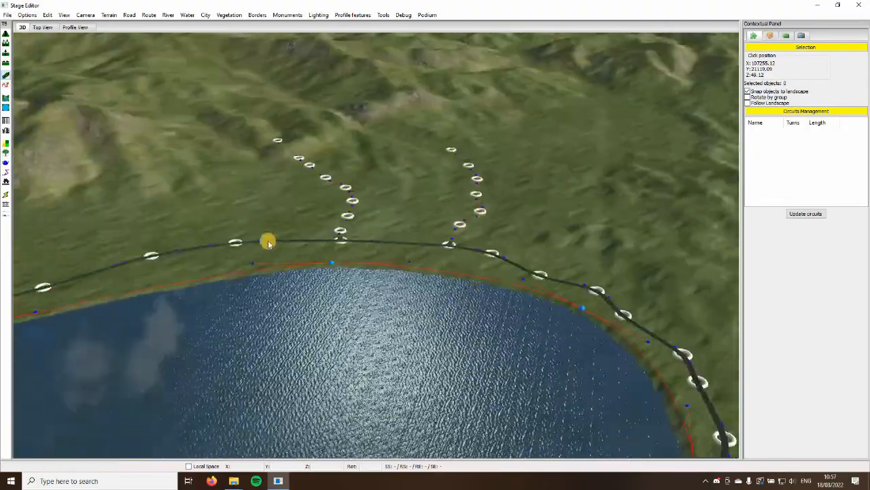
Look along the lakeside road past the river bridge and around to the lake's far shore
{"action": "key", "text": "Down"}
{"action": "right_click_drag", "start_coordinate": [268, 244], "coordinate": [305, 251]}
{"action": "key", "text": "Up"}
{"action": "key", "text": "Up"}
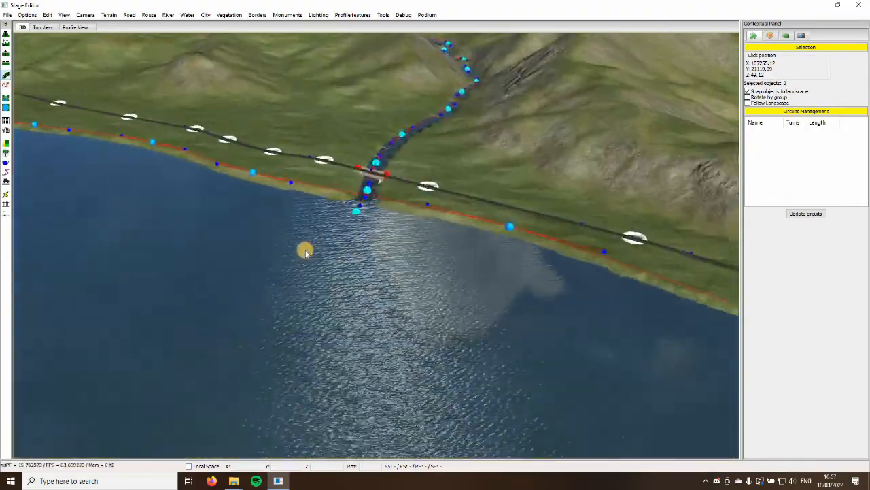
{"action": "key", "text": "Left"}
{"action": "key", "text": "Up"}
{"action": "key", "text": "Left"}
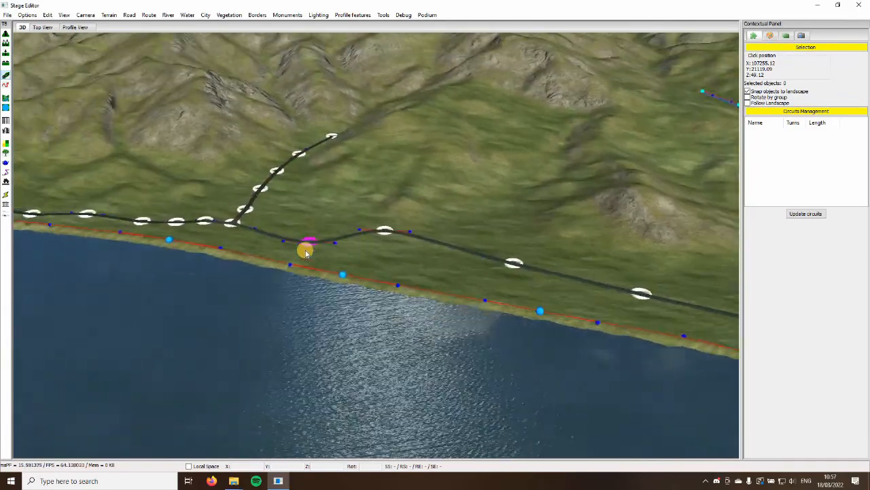
{"action": "key", "text": "Down"}
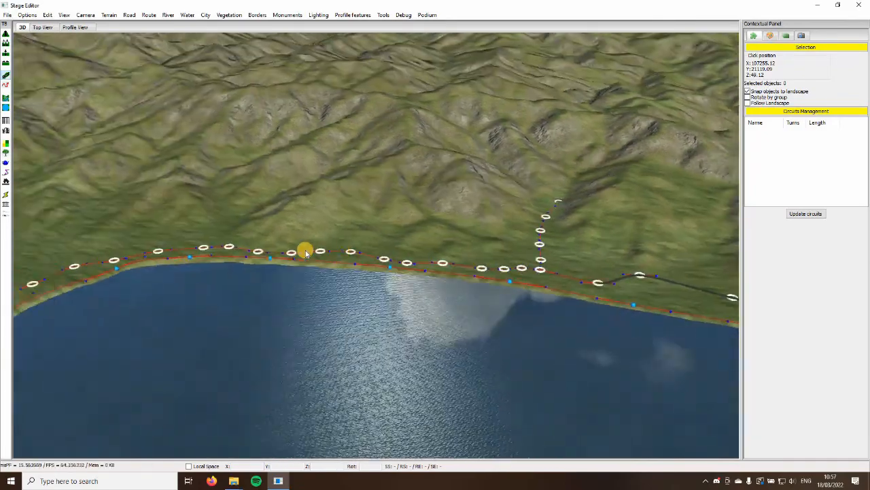
{"action": "right_click_drag", "start_coordinate": [305, 252], "coordinate": [288, 274]}
{"action": "key", "text": "Up"}
{"action": "key", "text": "Up"}
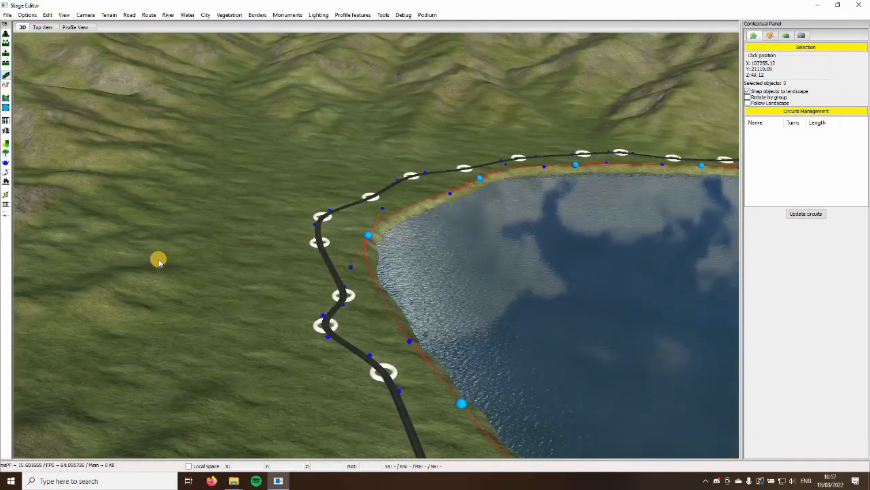
{"action": "right_click_drag", "start_coordinate": [159, 259], "coordinate": [146, 306]}
{"action": "key", "text": "Up"}
{"action": "key", "text": "Up"}
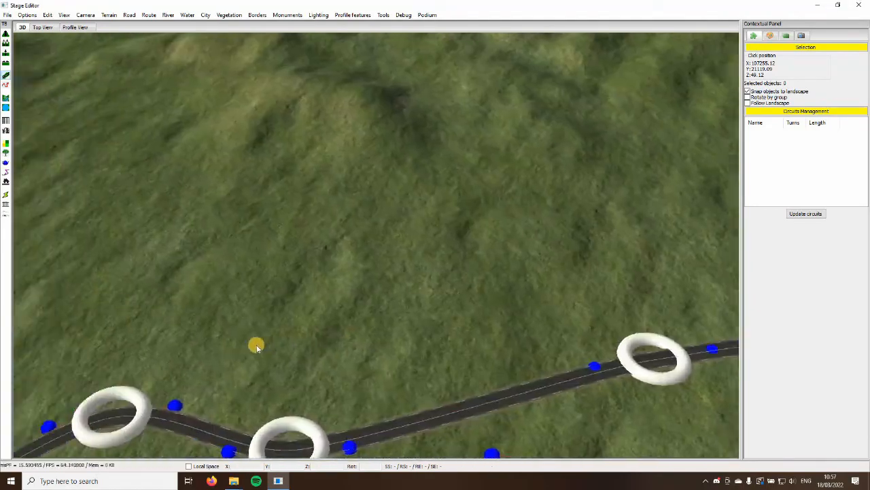
Branch a road uphill from the far-shore lakeside road, running through about X 79419, Y 33210 and X 77924, Y 32953
{"action": "key", "text": "Left"}
{"action": "left_click", "coordinate": [255, 351]}
{"action": "right_click_drag", "start_coordinate": [279, 313], "coordinate": [201, 186]}
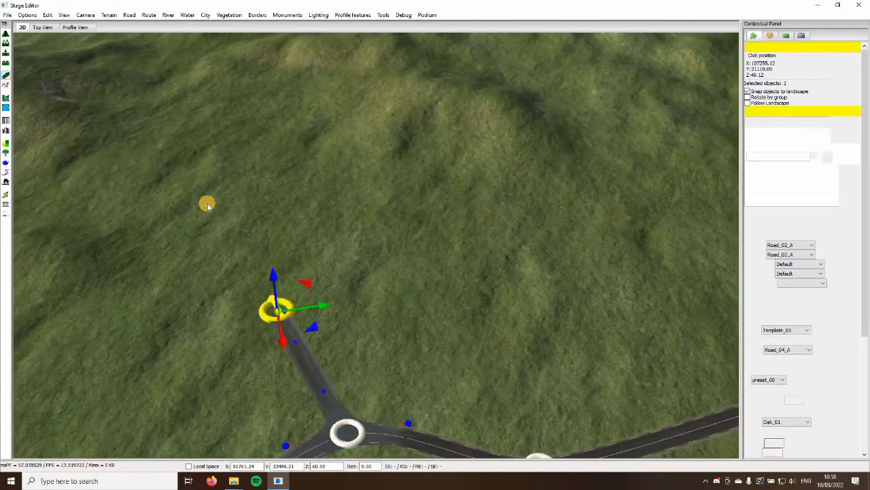
{"action": "left_click", "coordinate": [206, 203]}
{"action": "key", "text": "Up"}
{"action": "left_click", "coordinate": [196, 138]}
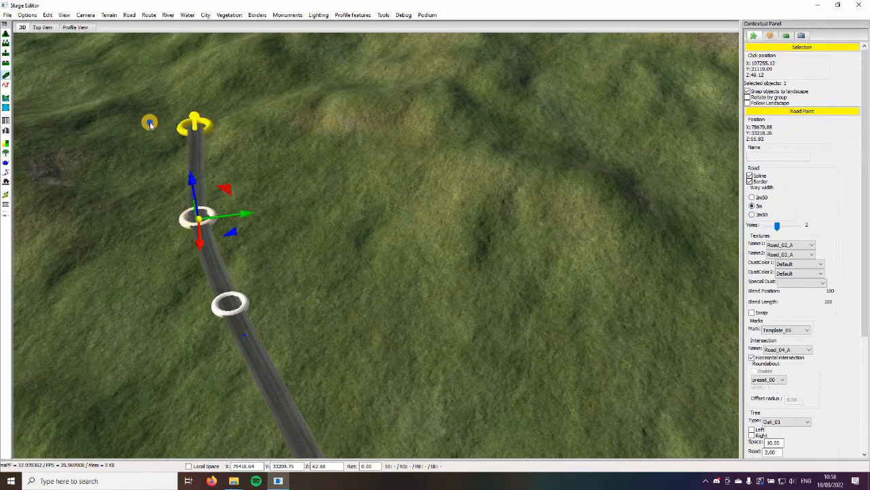
{"action": "key", "text": "Up"}
{"action": "left_click", "coordinate": [154, 131]}
{"action": "key", "text": "Left"}
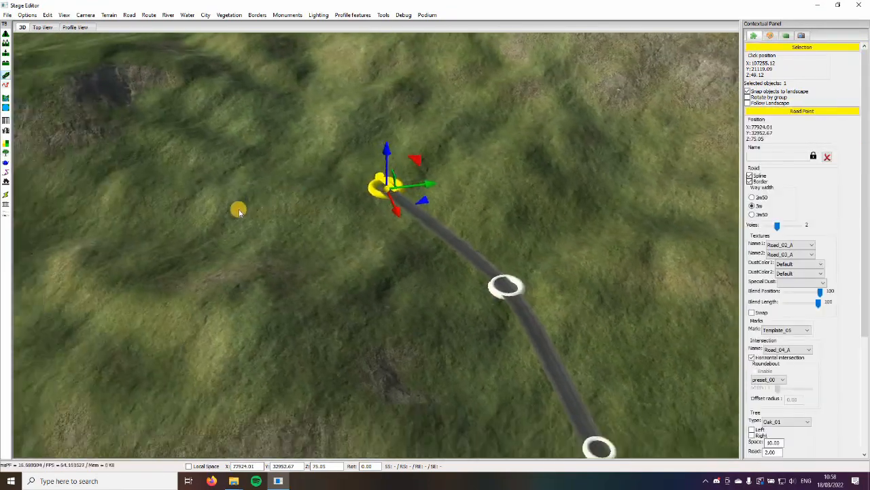
{"action": "left_click", "coordinate": [143, 207]}
{"action": "left_click", "coordinate": [320, 262]}
Branch a second road from the lakeside road near X 81502, Y 35652, through about X 81121, Y 39908 to X 81044, Y 41932
{"action": "key", "text": "Down"}
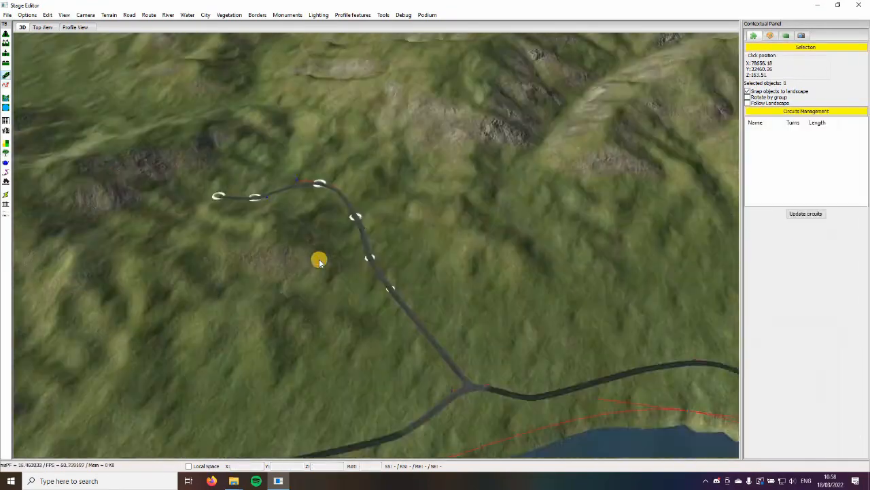
{"action": "key", "text": "Right"}
{"action": "key", "text": "Up"}
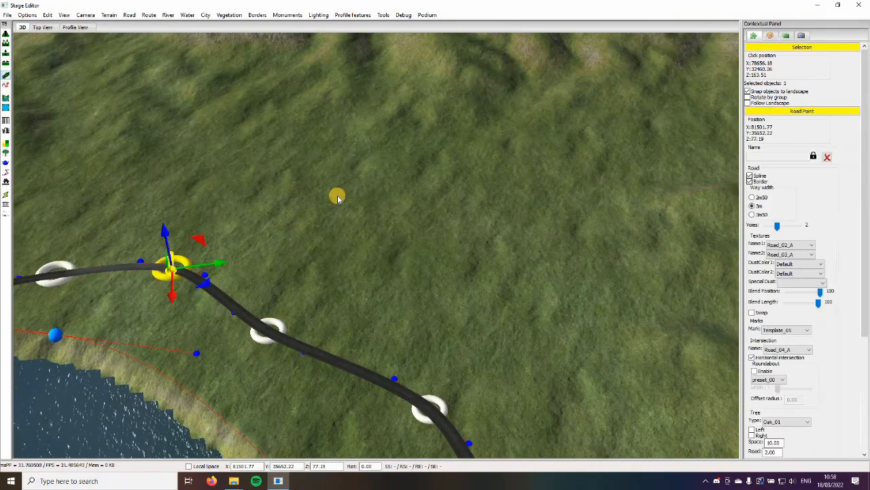
{"action": "left_click", "coordinate": [369, 198]}
{"action": "left_click", "coordinate": [450, 213]}
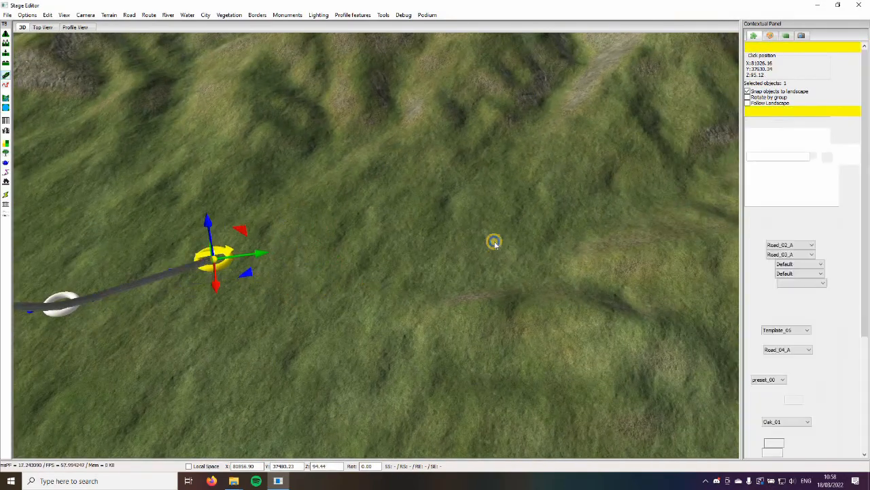
{"action": "left_click", "coordinate": [473, 249]}
{"action": "key", "text": "Right"}
{"action": "left_click", "coordinate": [512, 187]}
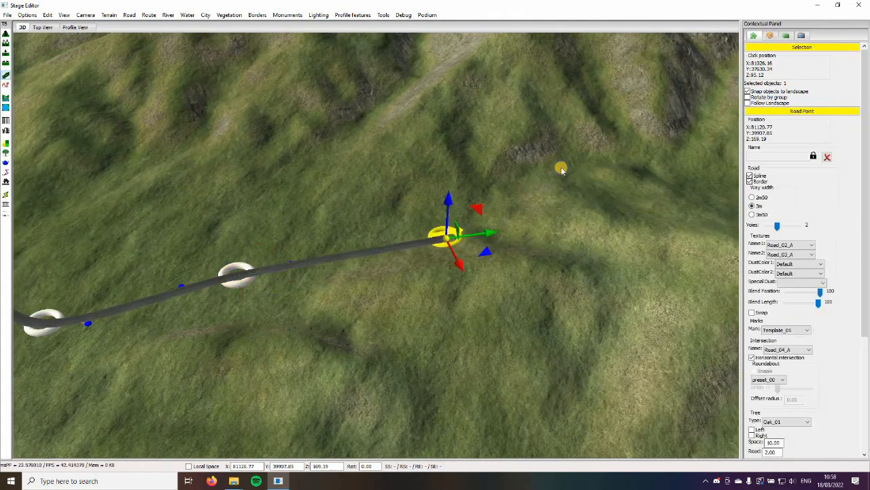
{"action": "key", "text": "Right"}
{"action": "left_click", "coordinate": [648, 169]}
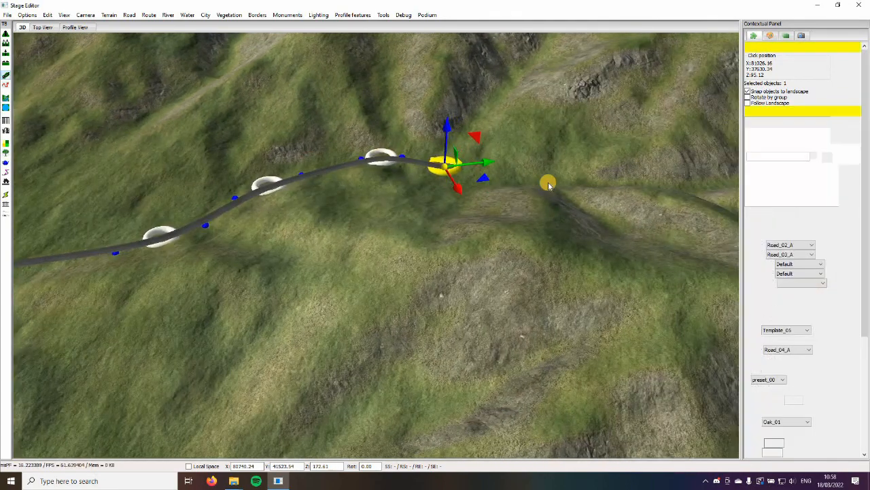
{"action": "left_click", "coordinate": [548, 182]}
Set the lakeside road at about X 81403, Y 35079 to texture Road_01_C, and the nearby branch road to Road_03_A with Template_08 marks
{"action": "left_click", "coordinate": [324, 210]}
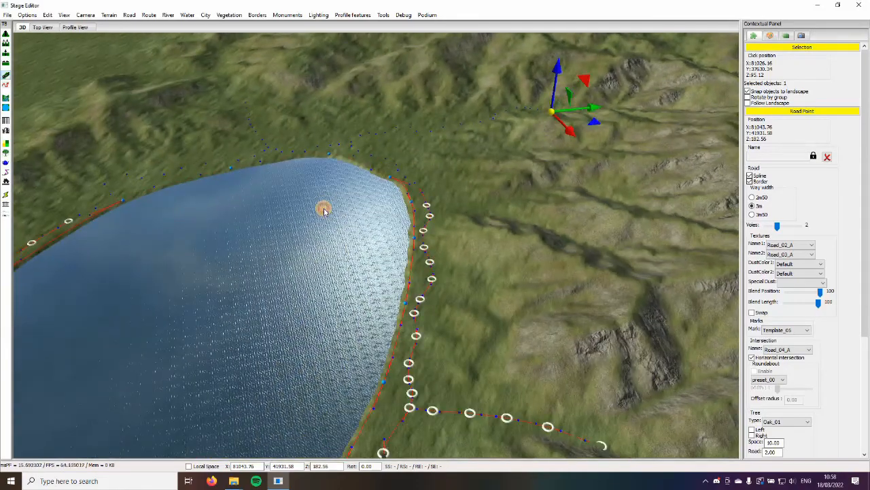
{"action": "scroll", "coordinate": [356, 180], "scroll_direction": "up", "scroll_amount": 5}
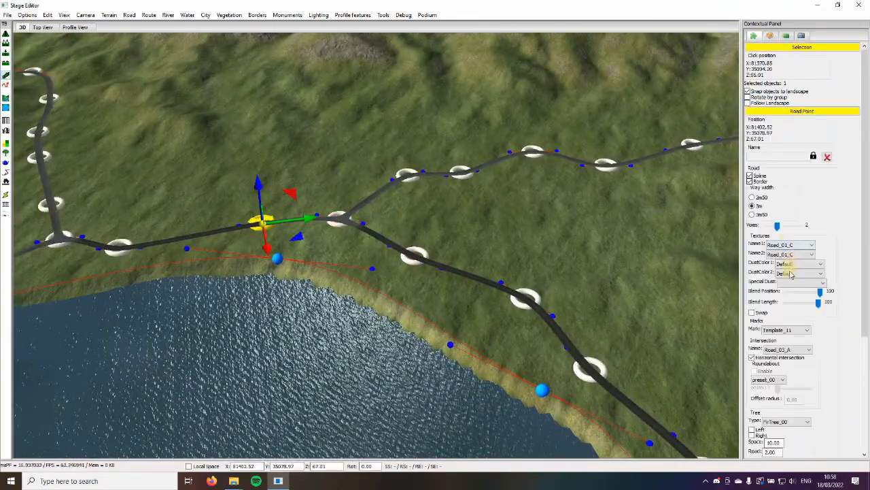
{"action": "left_click", "coordinate": [509, 184]}
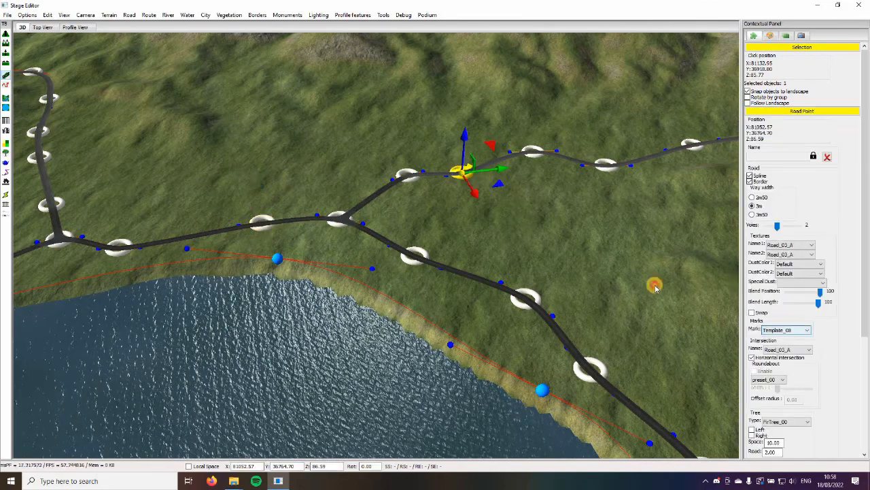
{"action": "scroll", "coordinate": [376, 171], "scroll_direction": "up", "scroll_amount": 5}
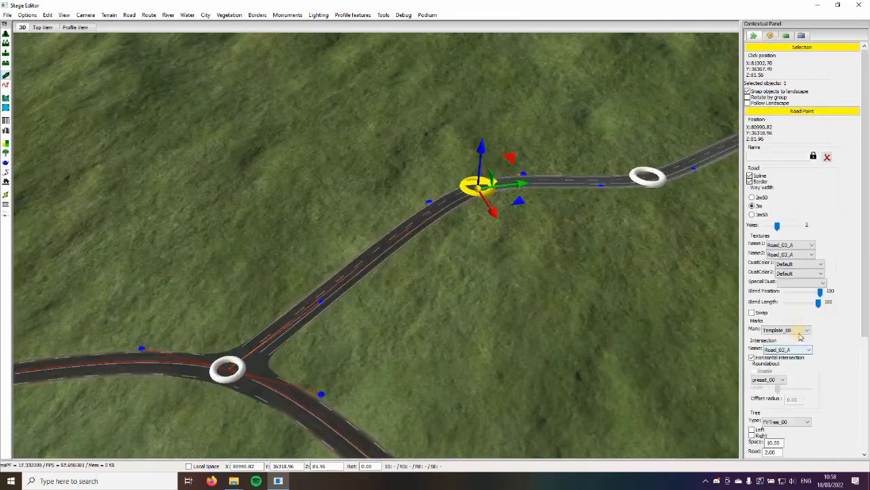
{"action": "left_click", "coordinate": [580, 340]}
Set the other branch road at about X 79419, Y 33210 to texture Road_03_A with Template_09 marks
{"action": "scroll", "coordinate": [276, 235], "scroll_direction": "down", "scroll_amount": 8}
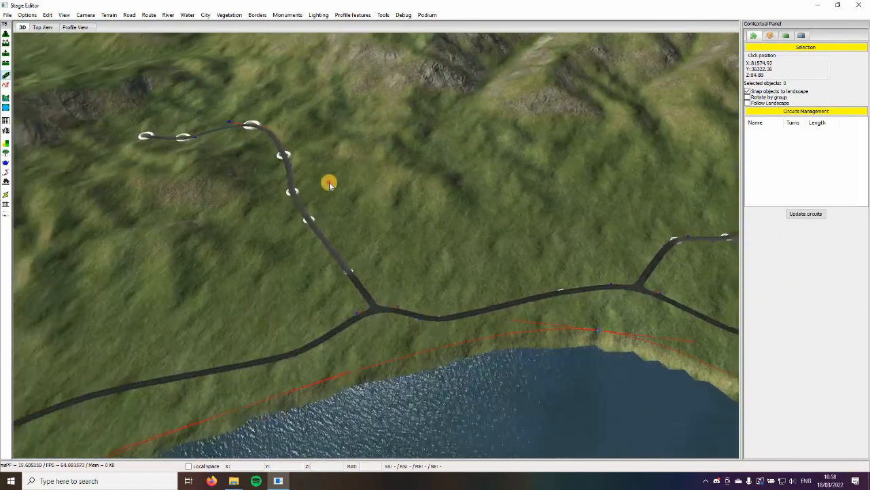
{"action": "left_click", "coordinate": [314, 187]}
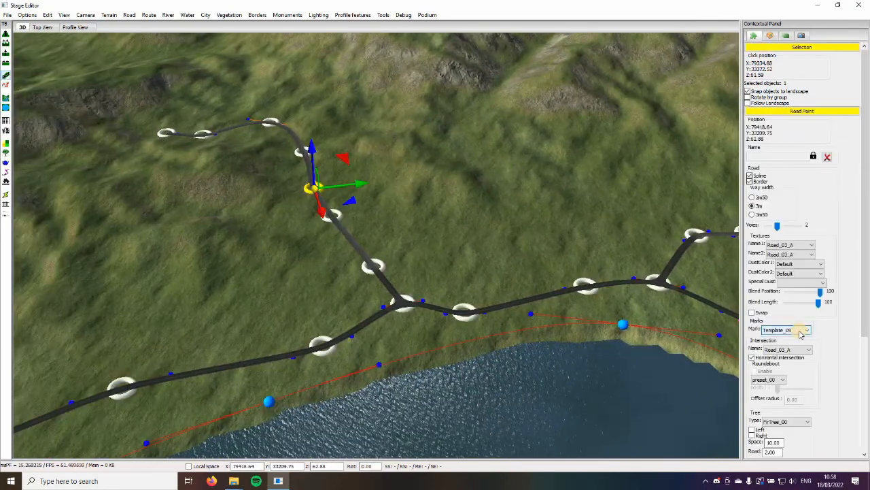
{"action": "scroll", "coordinate": [455, 248], "scroll_direction": "up", "scroll_amount": 6}
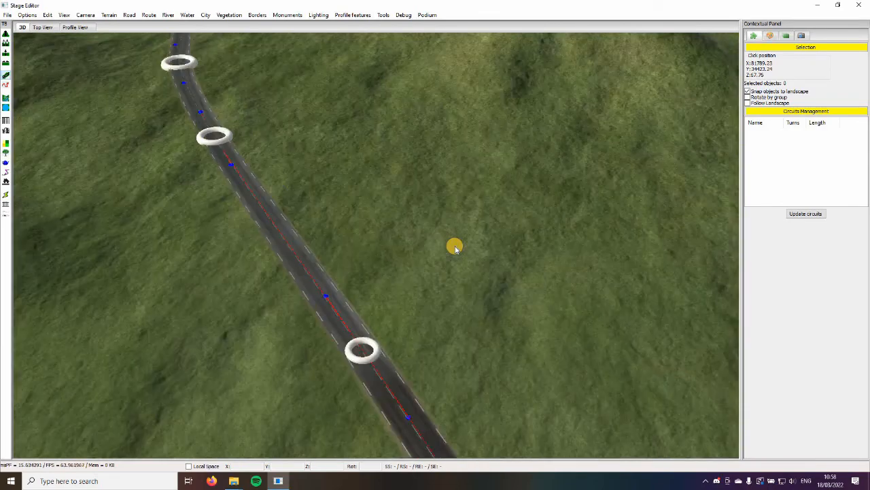
Examine the road network around the lake, including the river crossing and the existing branch roads
{"action": "scroll", "coordinate": [455, 248], "scroll_direction": "down", "scroll_amount": 7}
{"action": "scroll", "coordinate": [455, 249], "scroll_direction": "down", "scroll_amount": 10}
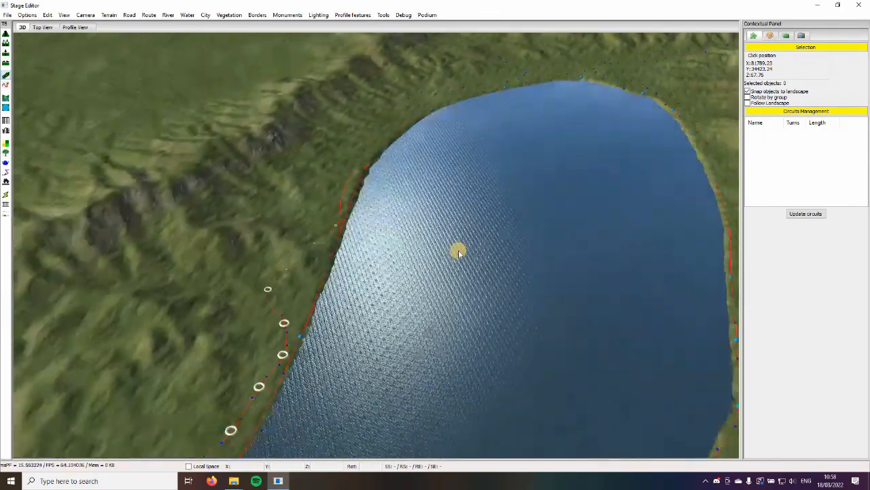
{"action": "scroll", "coordinate": [403, 367], "scroll_direction": "down", "scroll_amount": 3}
{"action": "scroll", "coordinate": [399, 366], "scroll_direction": "up", "scroll_amount": 15}
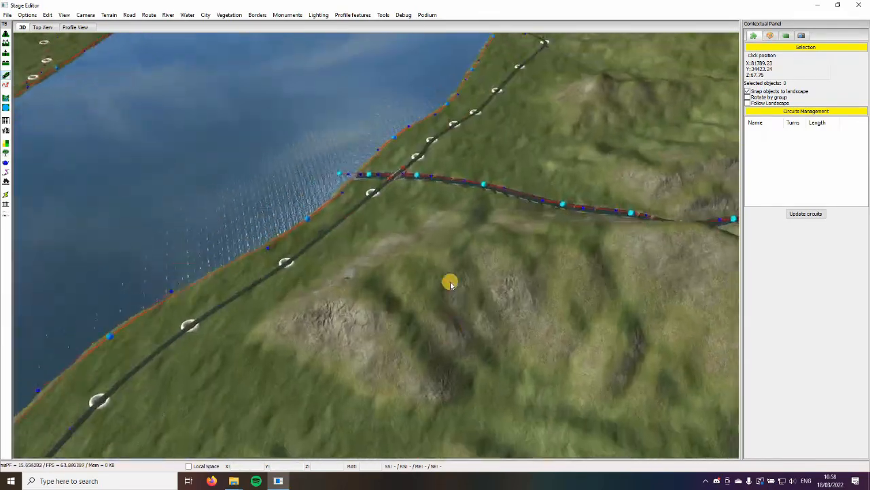
{"action": "scroll", "coordinate": [455, 262], "scroll_direction": "down", "scroll_amount": 8}
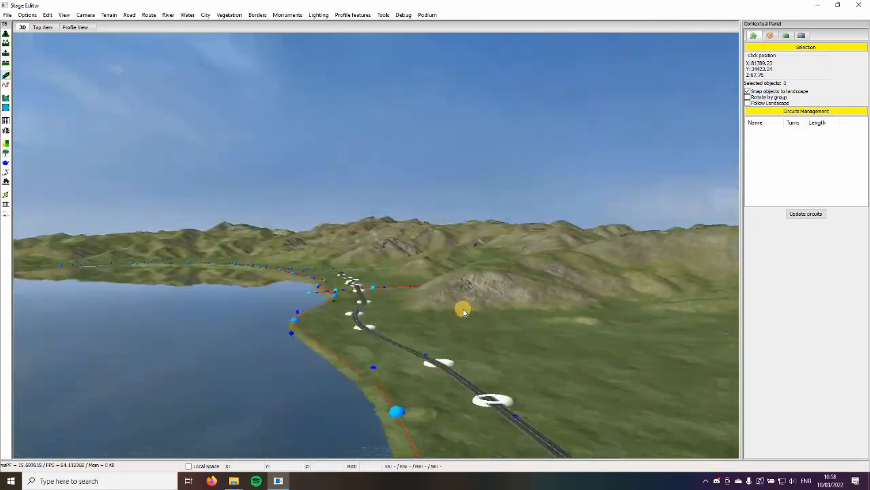
{"action": "scroll", "coordinate": [423, 287], "scroll_direction": "down", "scroll_amount": 10}
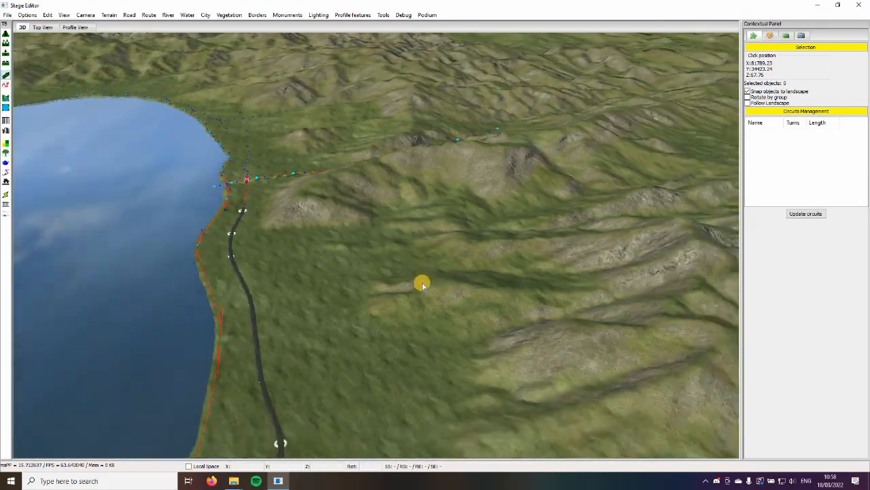
{"action": "scroll", "coordinate": [422, 283], "scroll_direction": "up", "scroll_amount": 12}
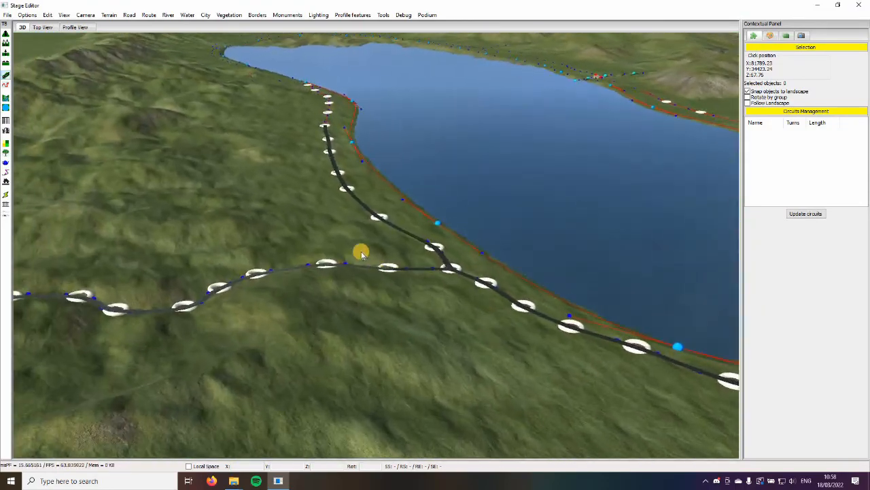
{"action": "scroll", "coordinate": [378, 283], "scroll_direction": "up", "scroll_amount": 10}
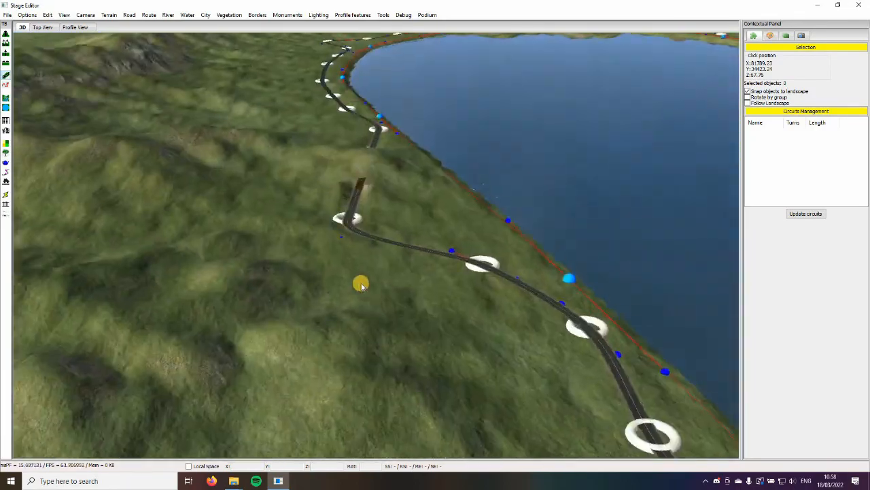
Branch a road inland from the lakeside road point at about X 88479, Y 25960 to about X 88356, Y 25656
{"action": "right_click_drag", "start_coordinate": [361, 285], "coordinate": [511, 327]}
{"action": "left_click", "coordinate": [429, 333]}
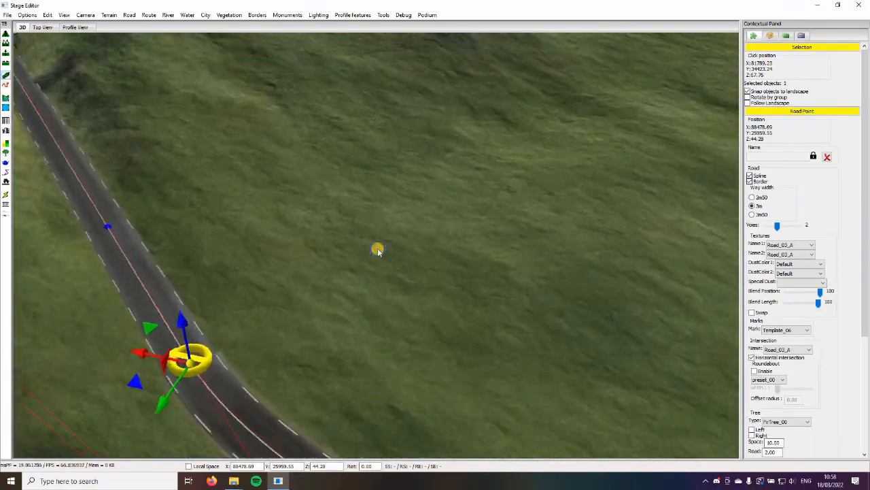
{"action": "left_click", "coordinate": [378, 252]}
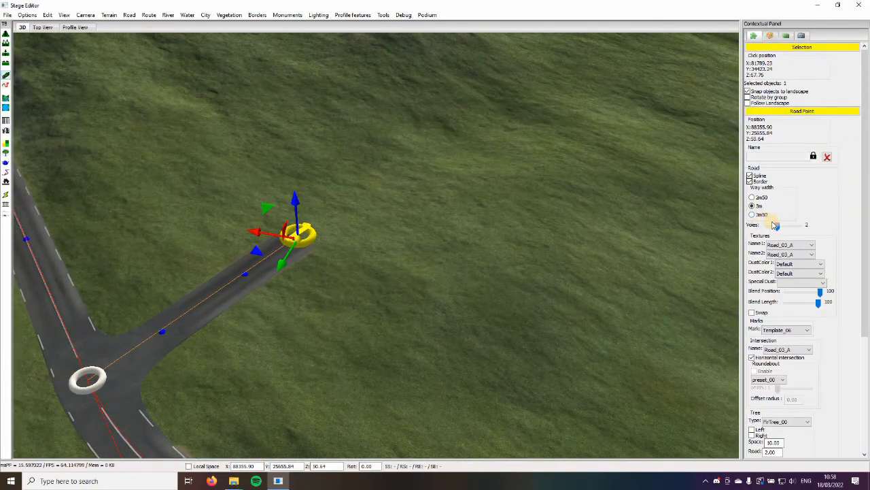
Set the new branch road to one lane with a 3m50 way width and extend it to about X 88412, Y 25448
{"action": "scroll", "coordinate": [385, 221], "scroll_direction": "down", "scroll_amount": 2}
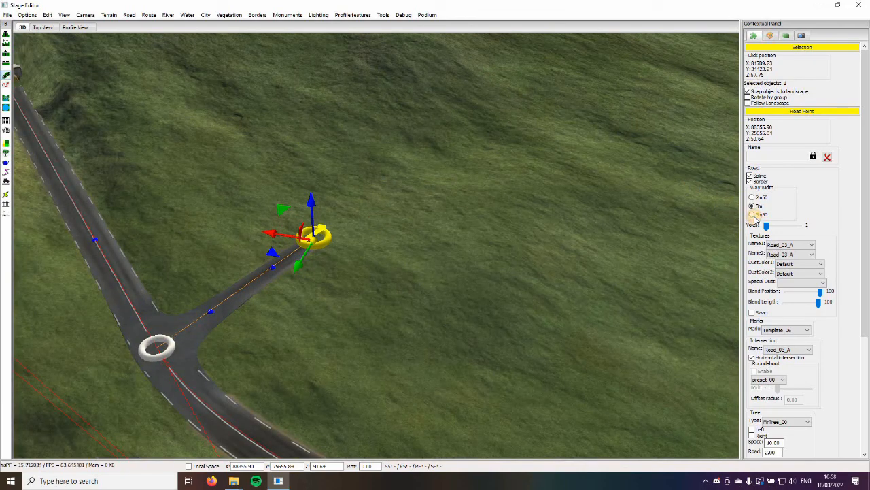
{"action": "mouse_move", "coordinate": [363, 247]}
{"action": "right_mouse_down"}
{"action": "mouse_move", "coordinate": [402, 260]}
{"action": "mouse_move", "coordinate": [353, 247]}
{"action": "right_mouse_up"}
{"action": "scroll", "coordinate": [402, 259], "scroll_direction": "up", "scroll_amount": 3}
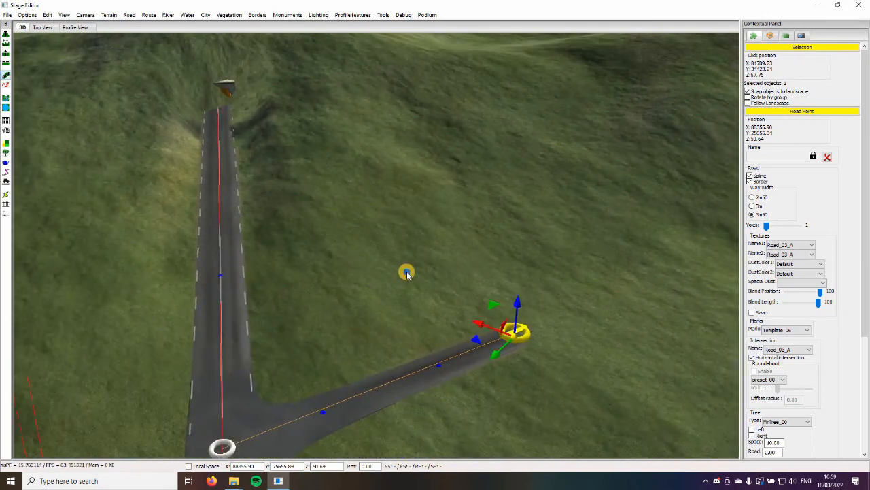
{"action": "left_click", "coordinate": [406, 273]}
{"action": "right_click_drag", "start_coordinate": [407, 273], "coordinate": [244, 295]}
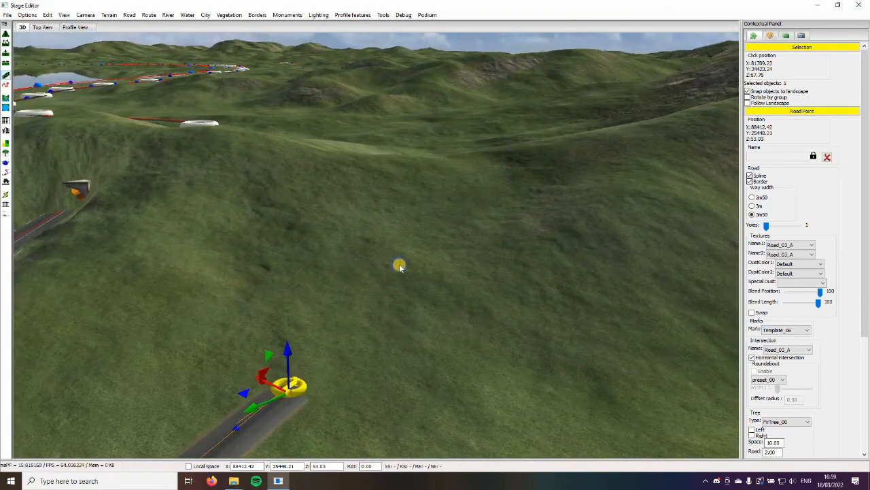
Extend the branch road inland over the hill through about X 88579, Y 25101 to about X 89222, Y 24699
{"action": "left_click", "coordinate": [439, 235]}
{"action": "right_click_drag", "start_coordinate": [439, 236], "coordinate": [371, 218]}
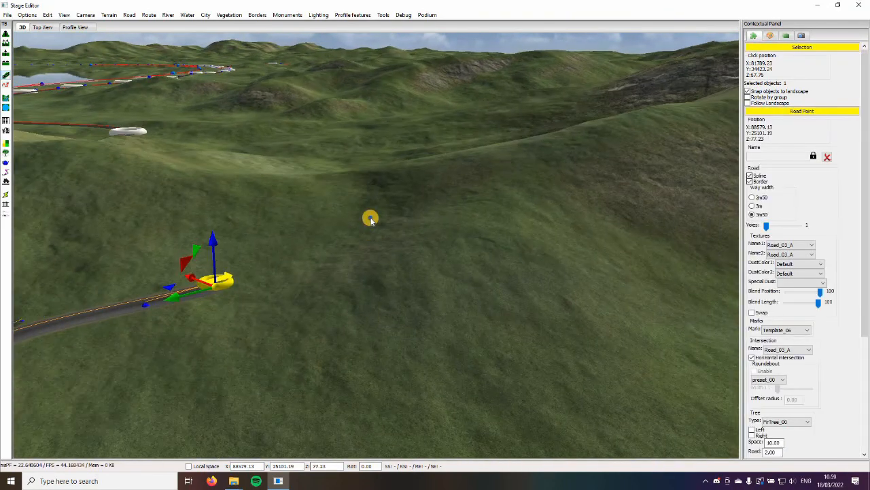
{"action": "left_click", "coordinate": [328, 224]}
{"action": "key", "text": "Up"}
{"action": "left_click", "coordinate": [316, 246]}
{"action": "right_click_drag", "start_coordinate": [316, 246], "coordinate": [399, 196]}
{"action": "left_click", "coordinate": [429, 255]}
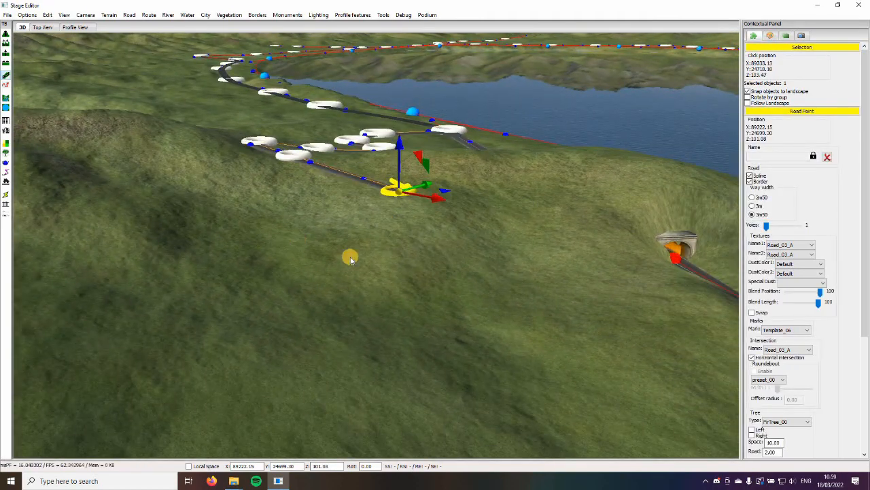
Continue the branch road through about X 89499, Y 24292 and X 90251, Y 24144, joining the lakeside road beyond the tunnel
{"action": "right_click_drag", "start_coordinate": [349, 258], "coordinate": [252, 279]}
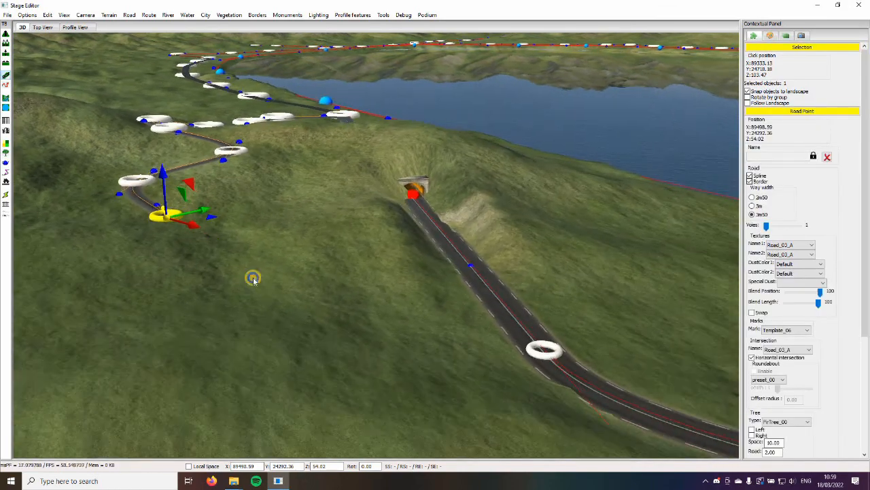
{"action": "left_click", "coordinate": [392, 335]}
{"action": "left_click", "coordinate": [529, 350]}
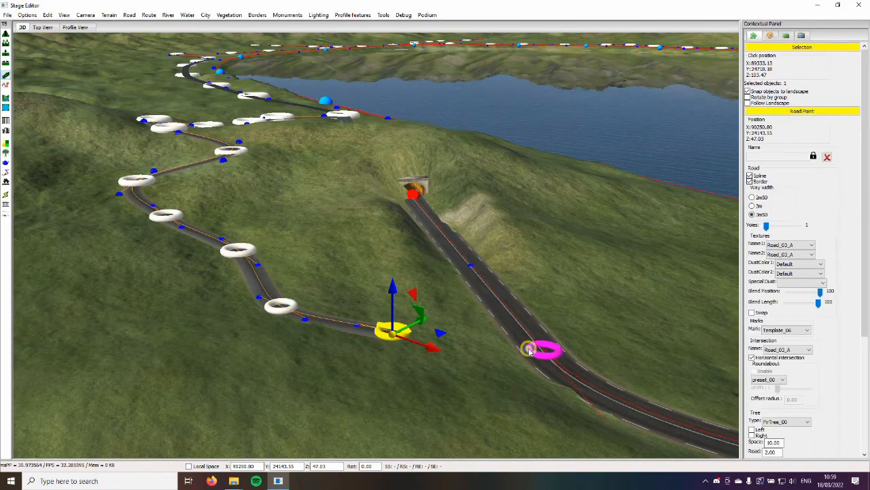
Adjust the lakeside road's first texture at the new junction, about X 90437, Y 24231, and at about X 91513, Y 24431
{"action": "right_click_drag", "start_coordinate": [470, 352], "coordinate": [385, 328]}
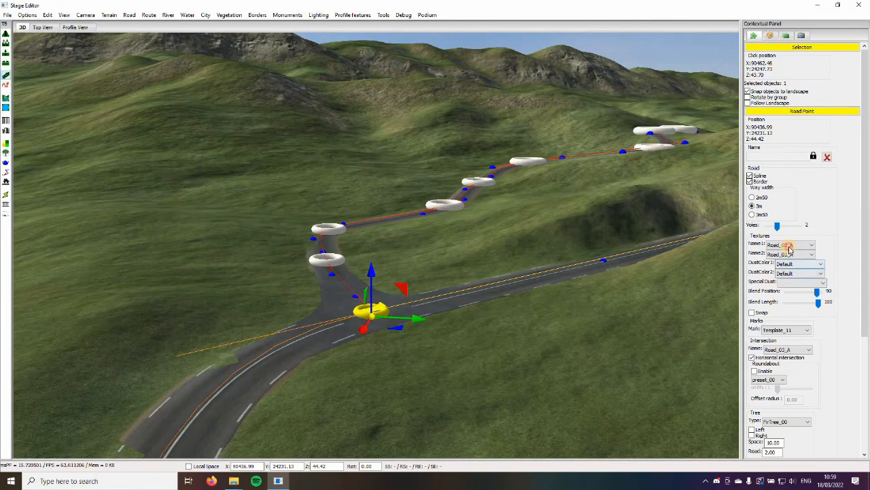
{"action": "right_click_drag", "start_coordinate": [565, 354], "coordinate": [451, 294]}
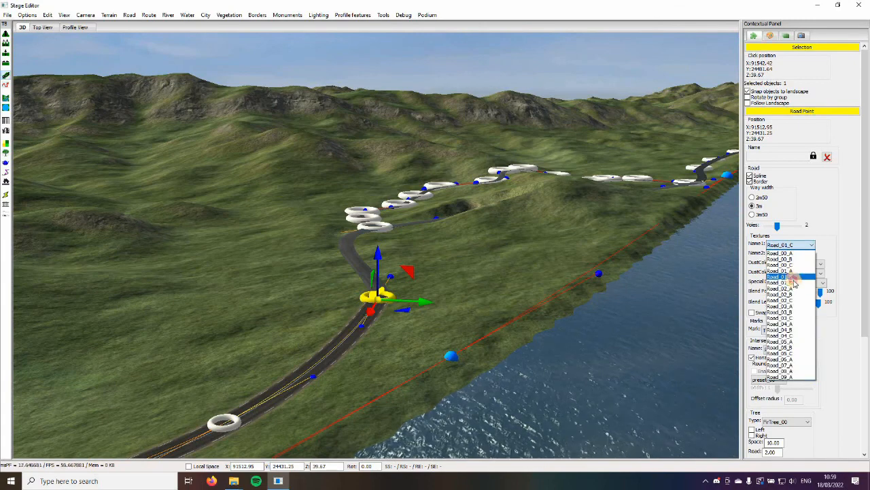
{"action": "left_click", "coordinate": [457, 276]}
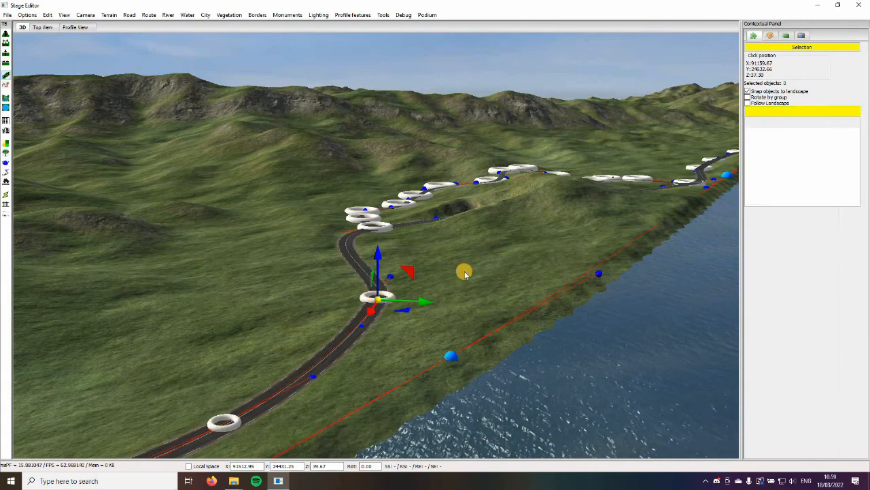
Set the new branch road at about X 89798, Y 24245 to texture Road_01_B with Template_00 marks
{"action": "scroll", "coordinate": [503, 290], "scroll_direction": "up", "scroll_amount": 4}
{"action": "right_click_drag", "start_coordinate": [503, 290], "coordinate": [496, 285]}
{"action": "scroll", "coordinate": [496, 284], "scroll_direction": "up", "scroll_amount": 3}
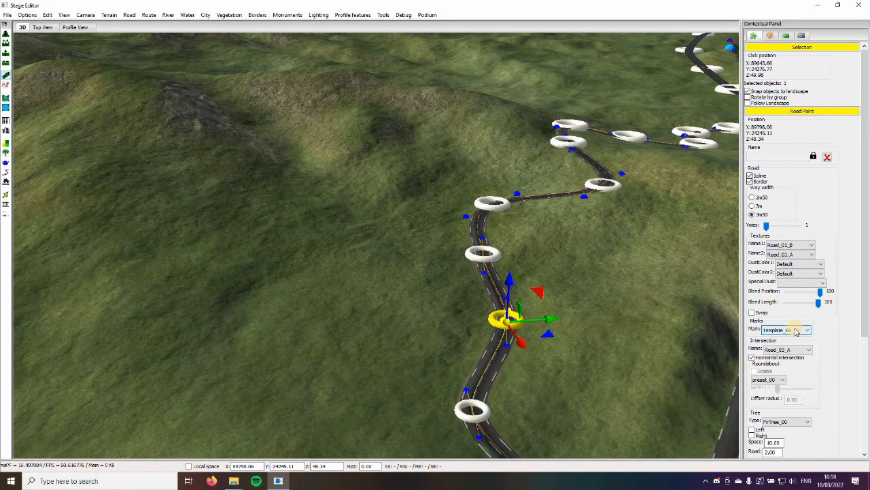
{"action": "middle_click_drag", "start_coordinate": [541, 313], "coordinate": [436, 285]}
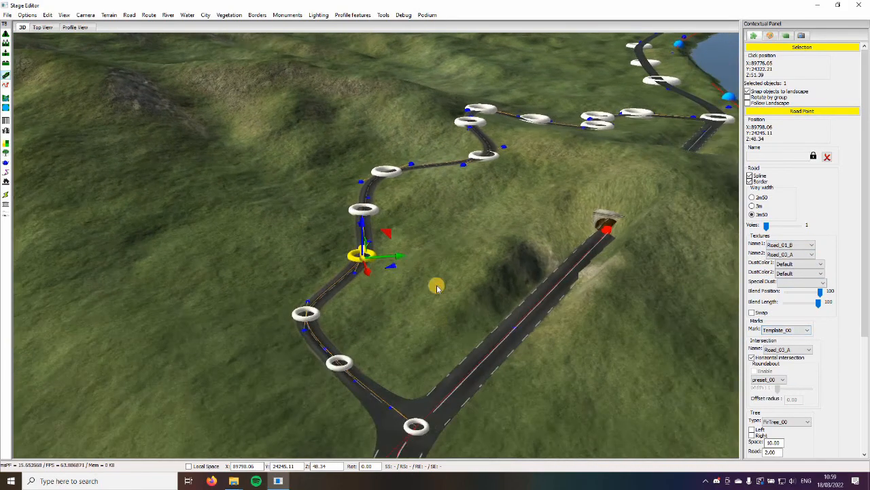
Examine the lakeshore roads from the tunnel around to the stretch beyond the river bridge and its existing branch road
{"action": "left_click", "coordinate": [540, 401]}
{"action": "key", "text": "Right"}
{"action": "key", "text": "Up"}
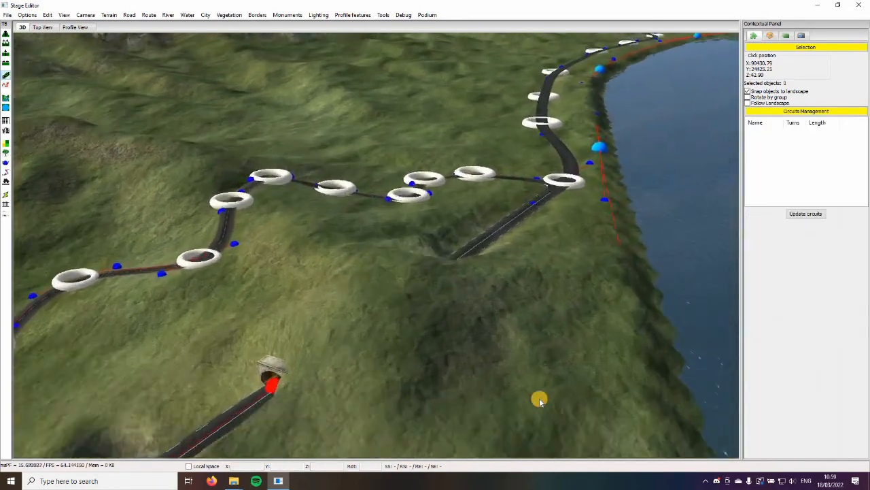
{"action": "scroll", "coordinate": [525, 334], "scroll_direction": "down", "scroll_amount": 4}
{"action": "scroll", "coordinate": [526, 333], "scroll_direction": "down", "scroll_amount": 4}
{"action": "scroll", "coordinate": [525, 333], "scroll_direction": "up", "scroll_amount": 3}
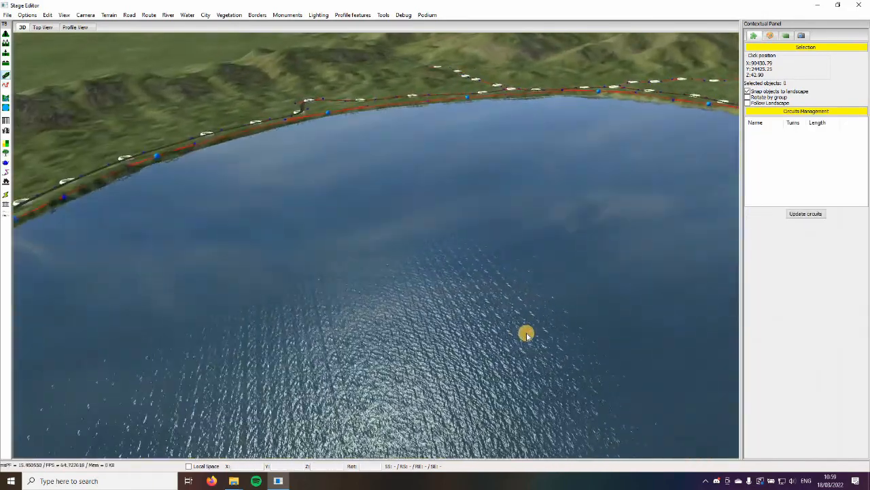
{"action": "middle_click_drag", "start_coordinate": [525, 332], "coordinate": [522, 396]}
{"action": "scroll", "coordinate": [522, 396], "scroll_direction": "down", "scroll_amount": 3}
{"action": "key", "text": "Down"}
{"action": "key", "text": "Right"}
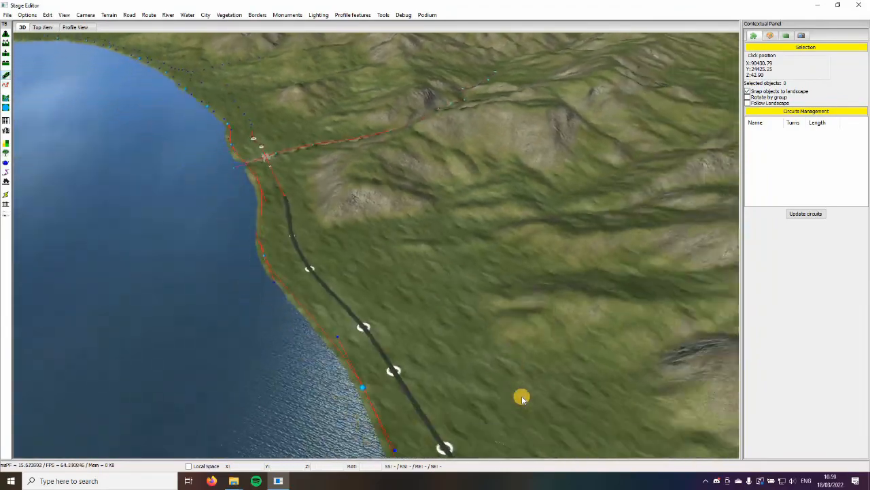
{"action": "key", "text": "Up"}
{"action": "key", "text": "Down"}
{"action": "key", "text": "Left"}
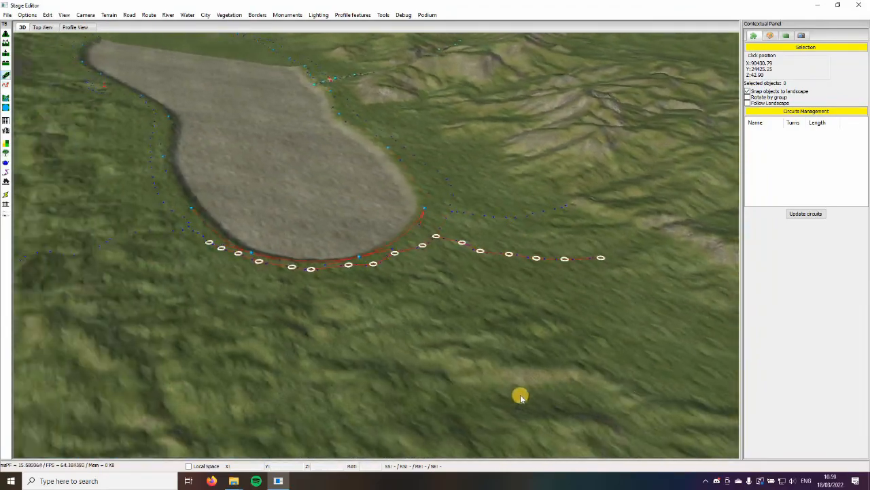
{"action": "key", "text": "Up"}
{"action": "key", "text": "Left"}
{"action": "key", "text": "Up"}
{"action": "key", "text": "Down"}
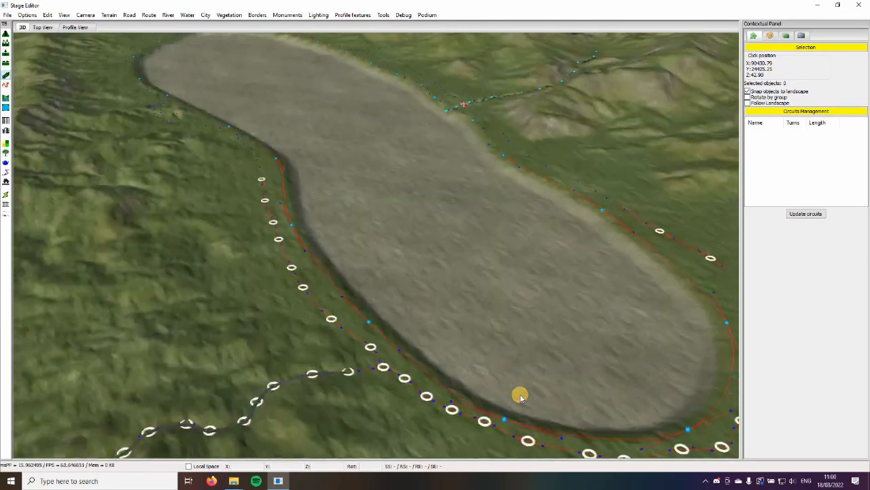
{"action": "key", "text": "Right"}
{"action": "key", "text": "Up"}
{"action": "key", "text": "Right"}
{"action": "key", "text": "Up"}
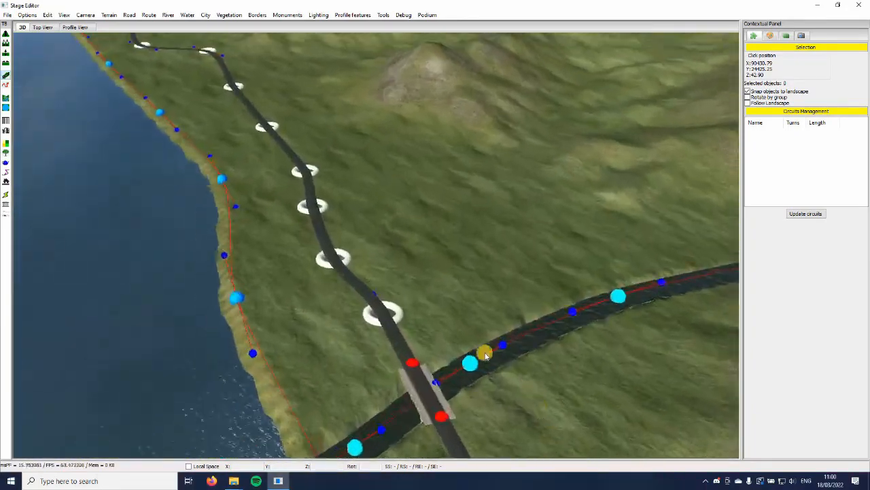
{"action": "key", "text": "Left"}
{"action": "mouse_move", "coordinate": [486, 352]}
{"action": "right_mouse_down"}
{"action": "mouse_move", "coordinate": [488, 322]}
{"action": "mouse_move", "coordinate": [500, 352]}
{"action": "right_mouse_up"}
{"action": "key", "text": "Up"}
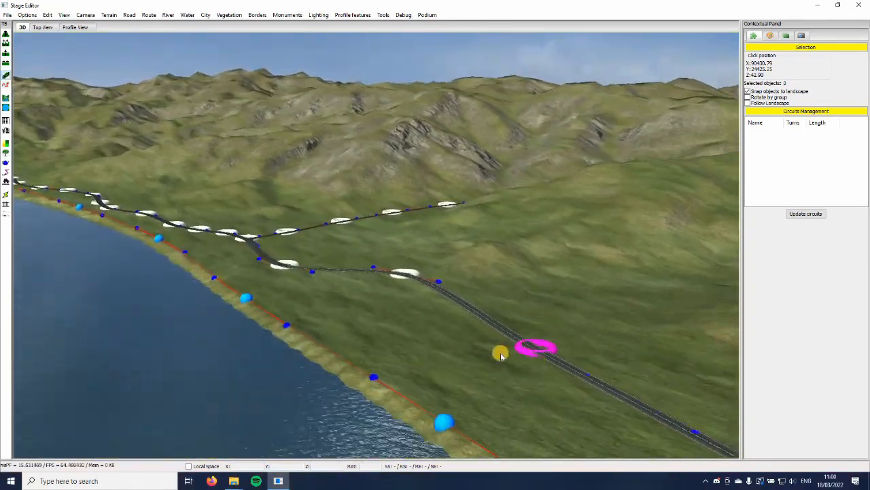
{"action": "key", "text": "Right"}
{"action": "key", "text": "Down"}
{"action": "key", "text": "Right"}
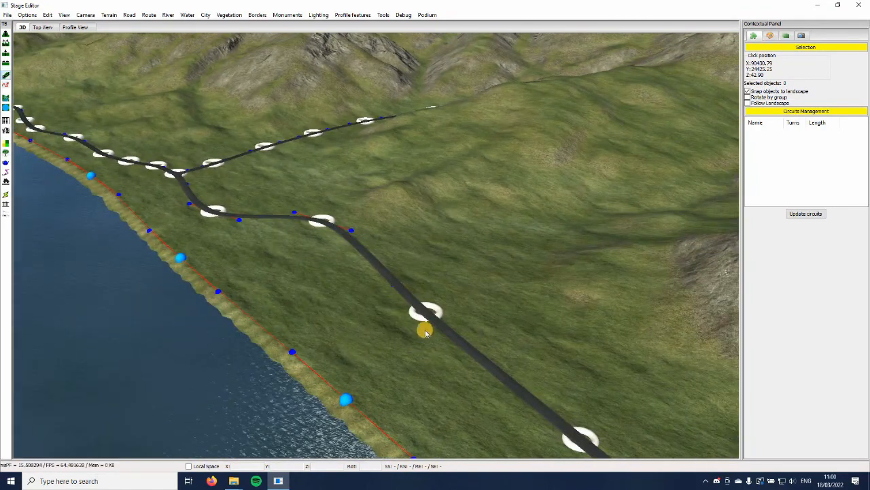
Branch a road inland from the lakeside road point at about X 93920, Y 33388 to about X 94553, Y 34636
{"action": "left_click", "coordinate": [434, 320]}
{"action": "key", "text": "Right"}
{"action": "key", "text": "Up"}
{"action": "left_click", "coordinate": [427, 278]}
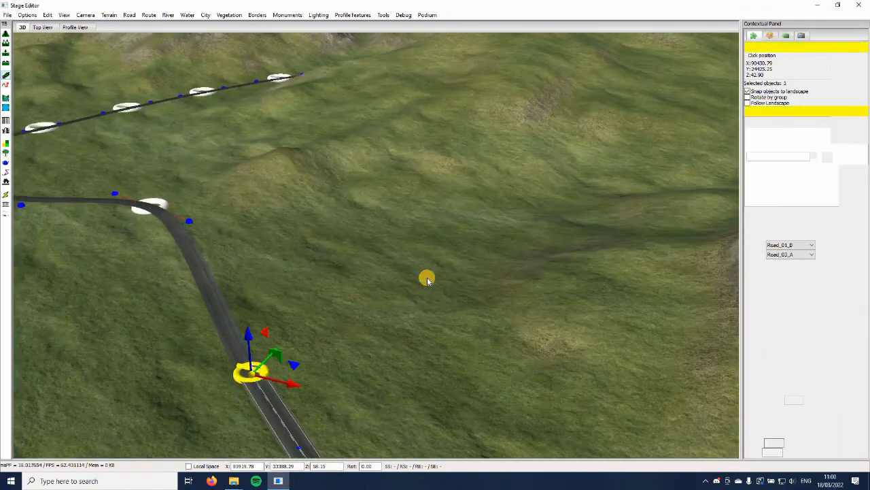
{"action": "key", "text": "Up"}
{"action": "right_click_drag", "start_coordinate": [460, 310], "coordinate": [463, 293]}
{"action": "left_click", "coordinate": [464, 297]}
{"action": "key", "text": "Up"}
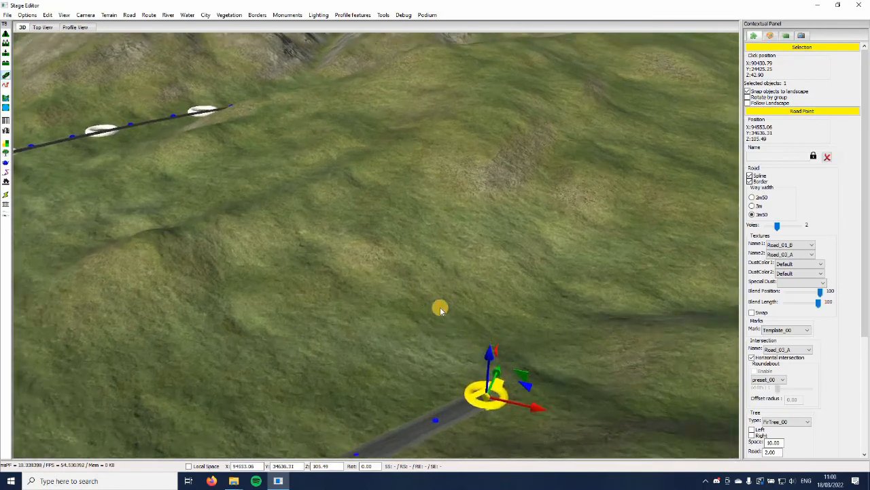
Extend the branch uphill in hairpin bends through about X 94491, Y 35305 and X 94122, Y 35590 to about X 93202, Y 35218
{"action": "key", "text": "Right"}
{"action": "key", "text": "Down"}
{"action": "key", "text": "Left"}
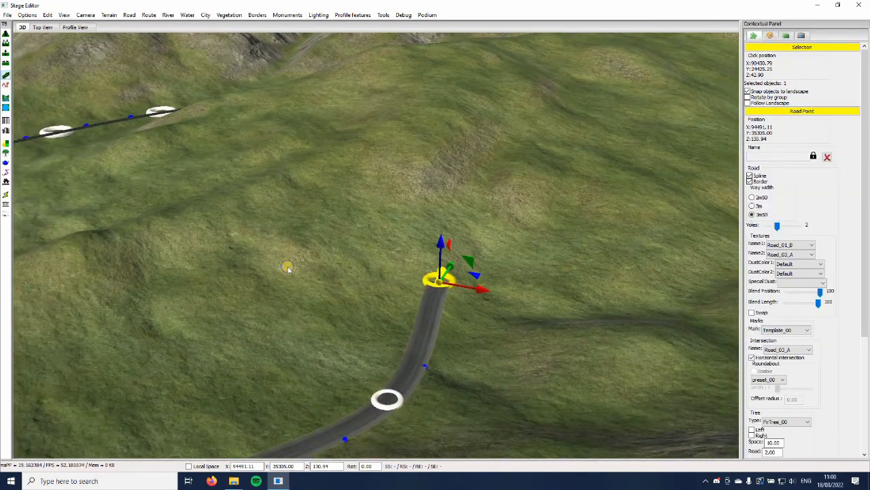
{"action": "left_click", "coordinate": [369, 218]}
{"action": "key", "text": "Left"}
{"action": "key", "text": "Up"}
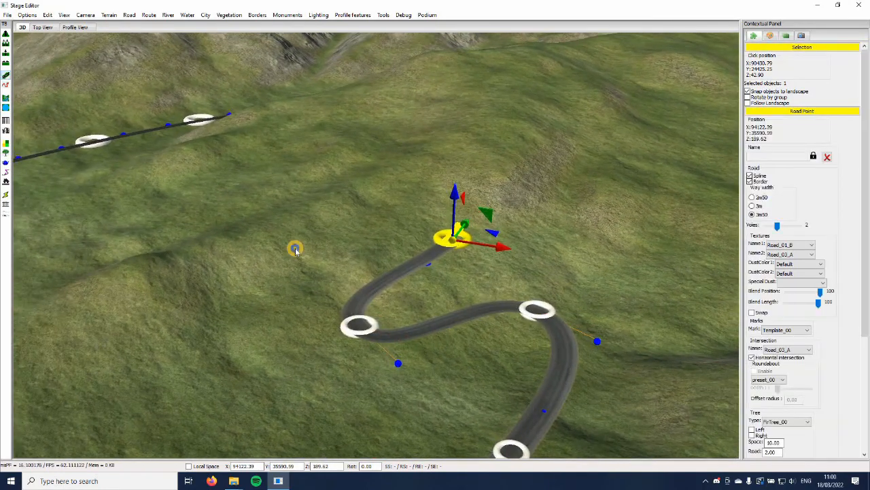
{"action": "left_click", "coordinate": [292, 241]}
{"action": "left_click", "coordinate": [193, 252]}
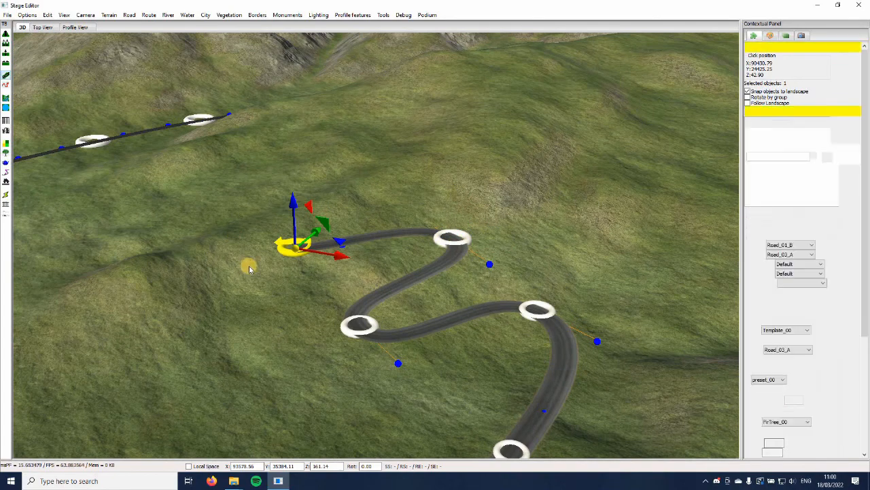
Move the hairpin point at about X 94491, Y 35305 to about X 94560, Y 35265
{"action": "key", "text": "Left"}
{"action": "middle_click_drag", "start_coordinate": [252, 217], "coordinate": [287, 299]}
{"action": "key", "text": "Right"}
{"action": "key", "text": "Down"}
{"action": "key", "text": "Down"}
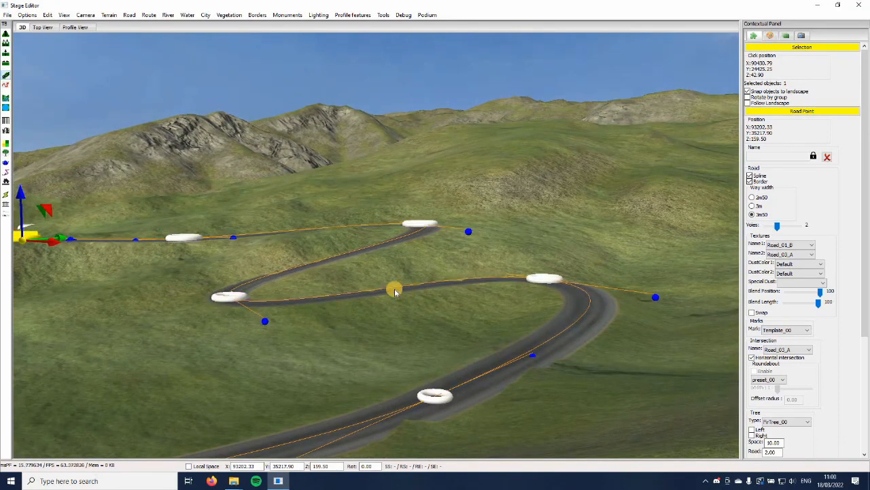
{"action": "key", "text": "Left"}
{"action": "key", "text": "Down"}
{"action": "middle_click_drag", "start_coordinate": [489, 299], "coordinate": [509, 275]}
{"action": "left_click", "coordinate": [509, 273]}
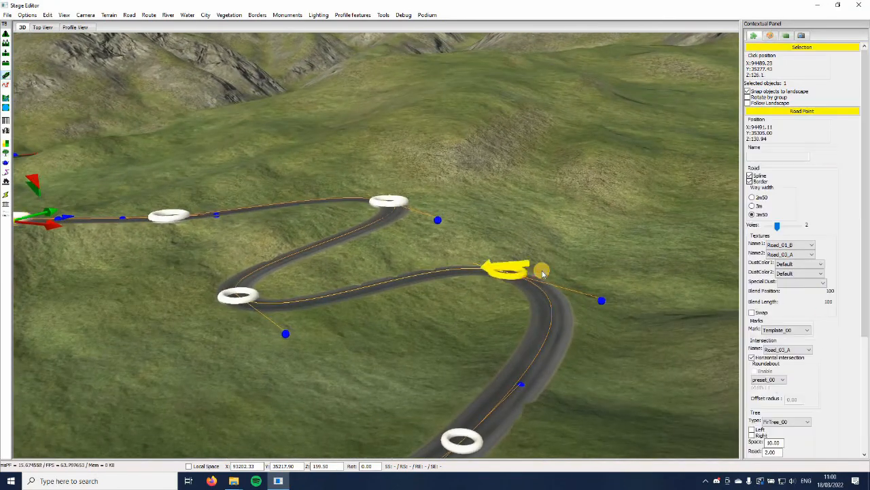
{"action": "left_click_drag", "start_coordinate": [340, 355], "coordinate": [342, 355]}
{"action": "middle_click_drag", "start_coordinate": [319, 331], "coordinate": [381, 283]}
Delete the hairpin road's end point and move the point before it to about X 93470, Y 35520
{"action": "key", "text": "Left"}
{"action": "key", "text": "Up"}
{"action": "key", "text": "Left"}
{"action": "key", "text": "Up"}
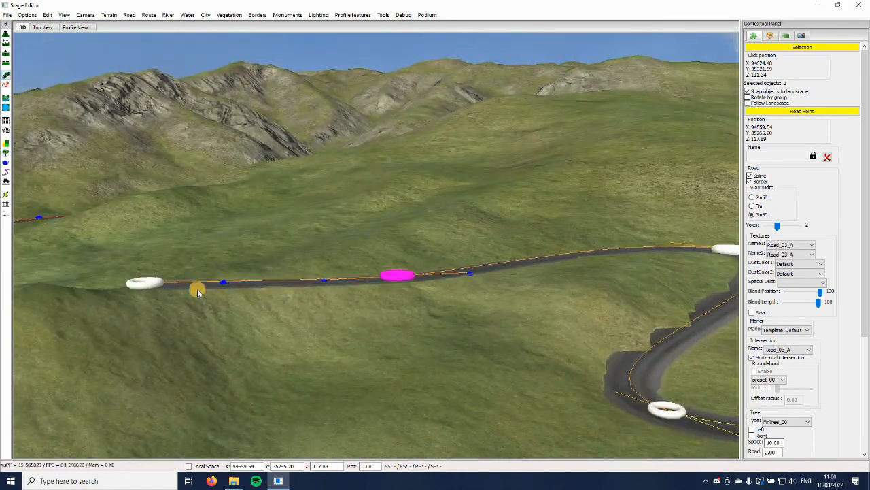
{"action": "left_click", "coordinate": [151, 289]}
{"action": "key", "text": "Delete"}
{"action": "left_click", "coordinate": [387, 281]}
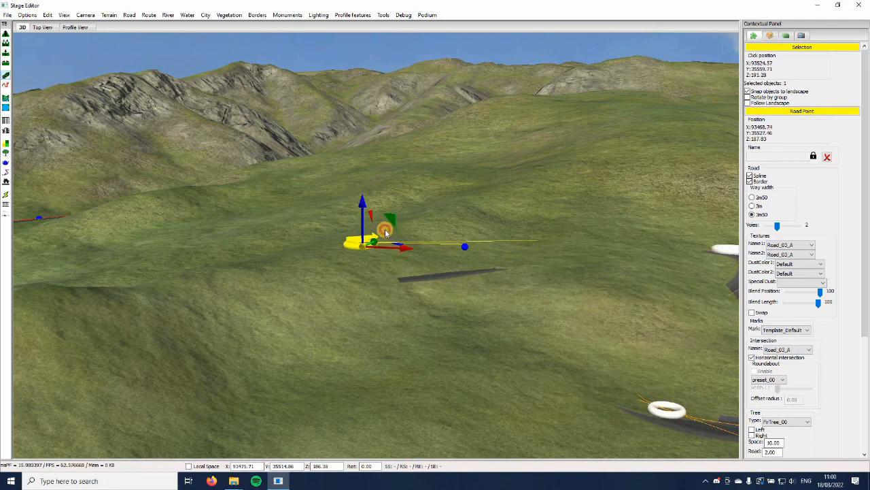
Extend the hairpin road through about X 92841, Y 35865 and downhill to about X 92029, Y 35625
{"action": "key", "text": "Up"}
{"action": "mouse_move", "coordinate": [379, 284]}
{"action": "middle_mouse_down"}
{"action": "mouse_move", "coordinate": [428, 302]}
{"action": "mouse_move", "coordinate": [493, 305]}
{"action": "mouse_move", "coordinate": [457, 299]}
{"action": "mouse_move", "coordinate": [507, 243]}
{"action": "mouse_move", "coordinate": [375, 249]}
{"action": "mouse_move", "coordinate": [435, 289]}
{"action": "mouse_move", "coordinate": [453, 270]}
{"action": "mouse_move", "coordinate": [463, 274]}
{"action": "mouse_move", "coordinate": [283, 280]}
{"action": "middle_mouse_up"}
{"action": "key", "text": "Left"}
{"action": "key", "text": "Left"}
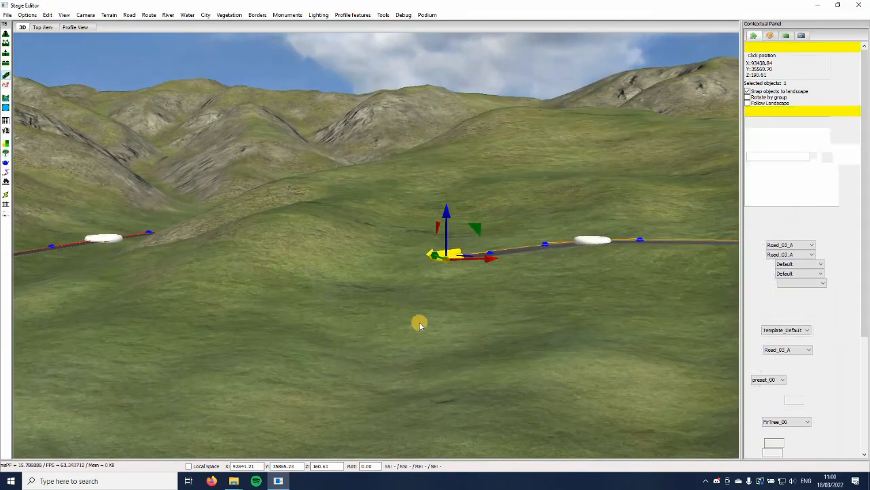
{"action": "middle_click_drag", "start_coordinate": [420, 325], "coordinate": [434, 306]}
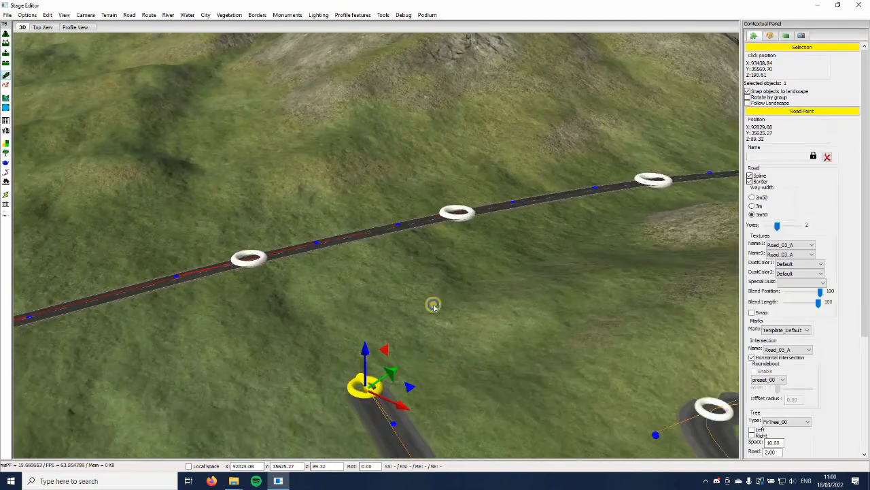
Add a road point at about X 92016, Y 36118 and join the road to the existing branch at about X 91695, Y 36440
{"action": "left_click", "coordinate": [500, 282]}
{"action": "left_click", "coordinate": [465, 214]}
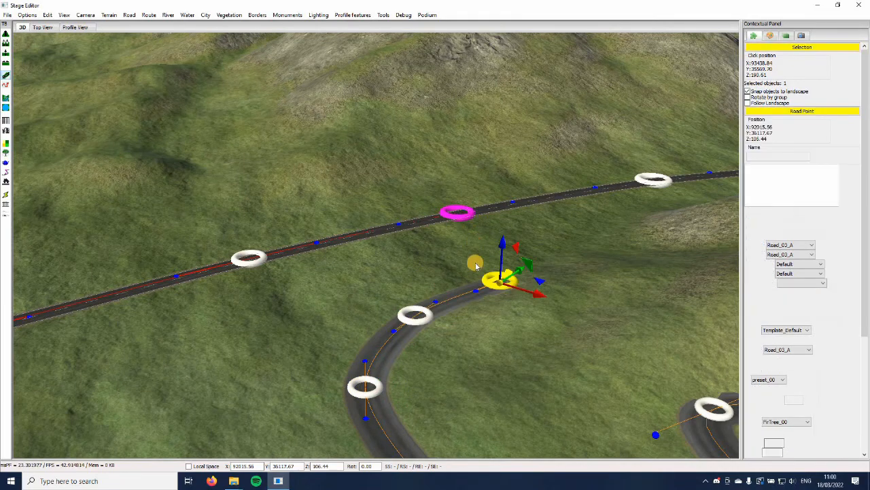
{"action": "key", "text": "d"}
{"action": "left_click", "coordinate": [466, 291]}
{"action": "key", "text": "s"}
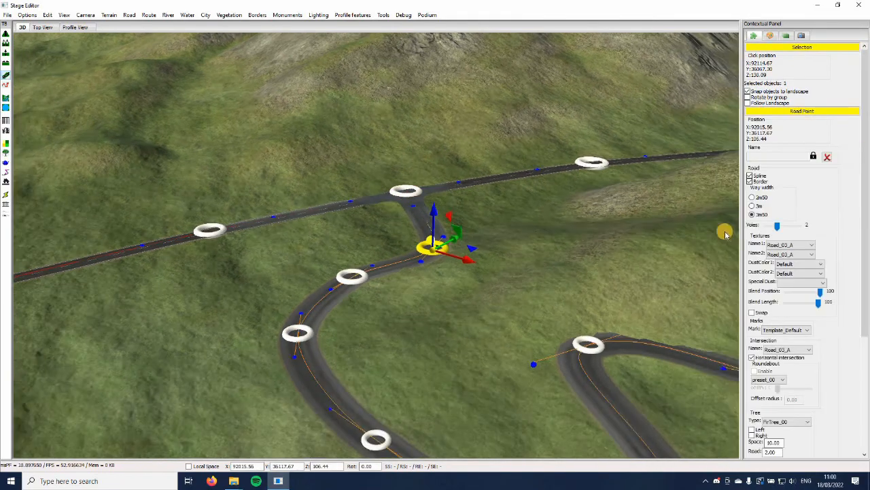
Set the existing branch road at the intersection, about X 91695, Y 36440, to two lanes with a 3m way width
{"action": "left_click", "coordinate": [399, 194]}
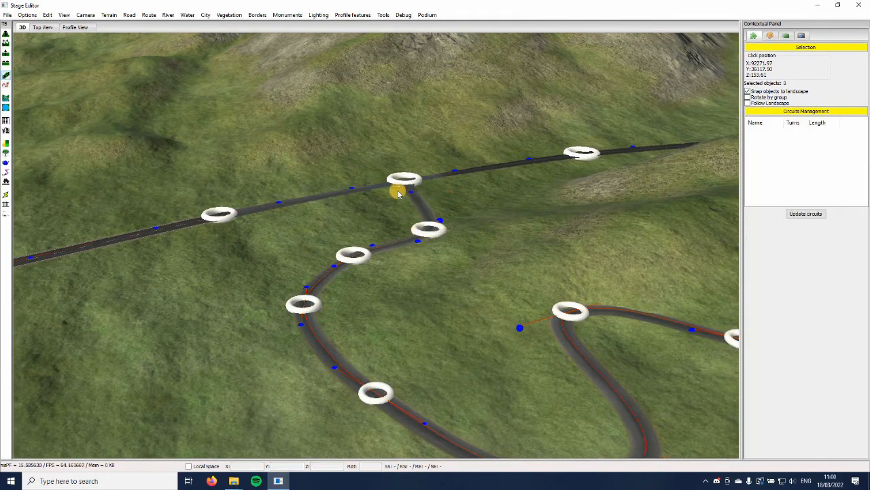
{"action": "left_click", "coordinate": [413, 224]}
{"action": "key", "text": "w"}
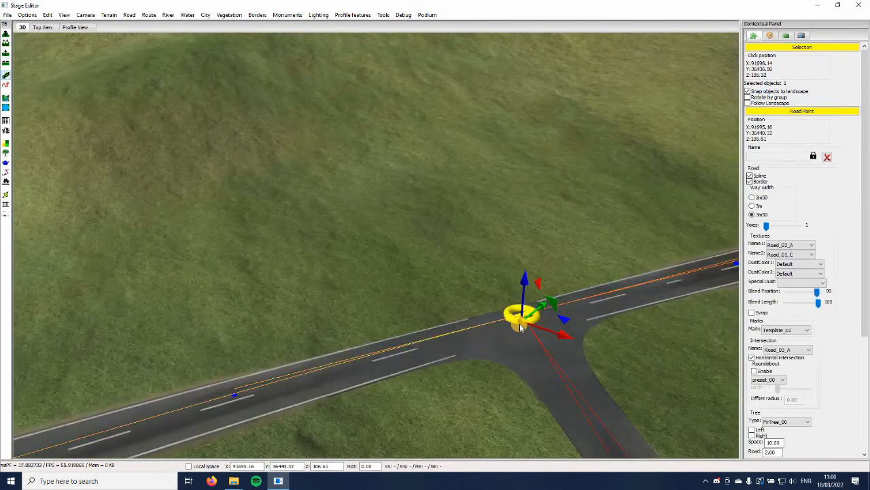
{"action": "key", "text": "s"}
{"action": "left_click_drag", "start_coordinate": [766, 226], "coordinate": [777, 226]}
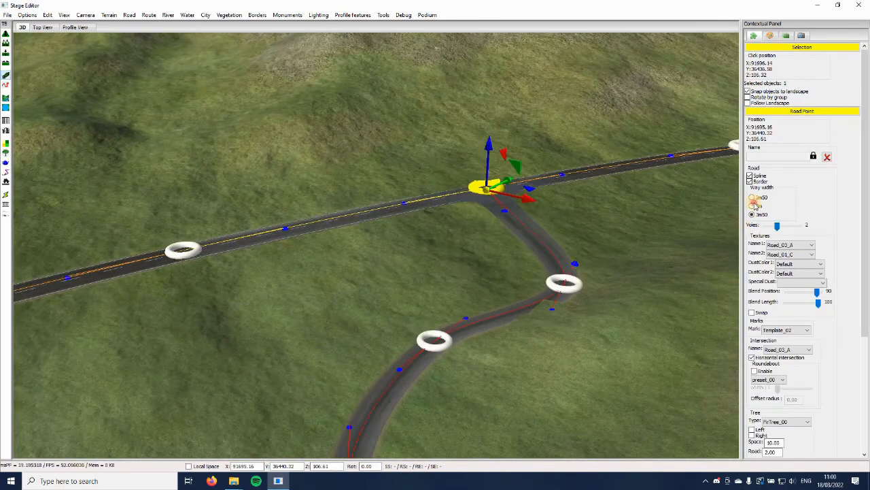
Give the lakeside road point at about X 92766, Y 34410 the Road_02_A first texture and Template_05 marks
{"action": "left_click", "coordinate": [411, 273]}
{"action": "key", "text": "s"}
{"action": "right_click_drag", "start_coordinate": [412, 273], "coordinate": [287, 369]}
{"action": "left_click", "coordinate": [289, 359]}
{"action": "key", "text": "s"}
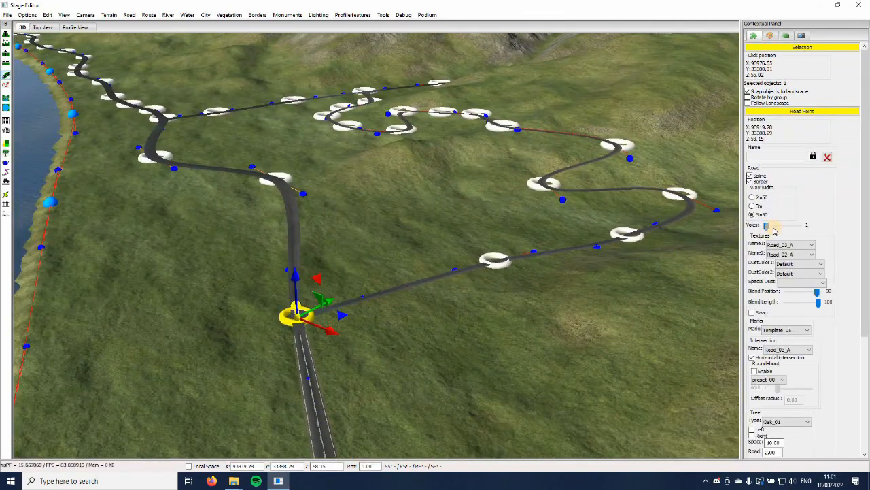
{"action": "left_click", "coordinate": [592, 350]}
{"action": "key", "text": "s"}
{"action": "left_click", "coordinate": [296, 148]}
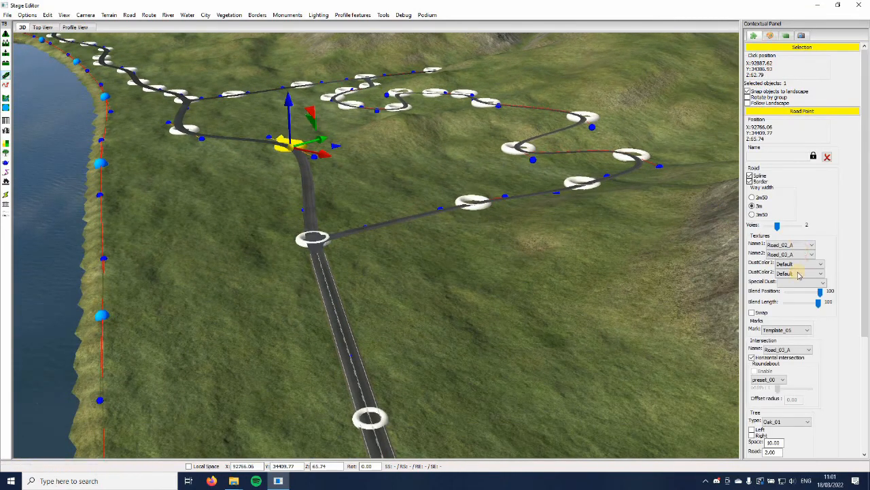
{"action": "left_click", "coordinate": [506, 386]}
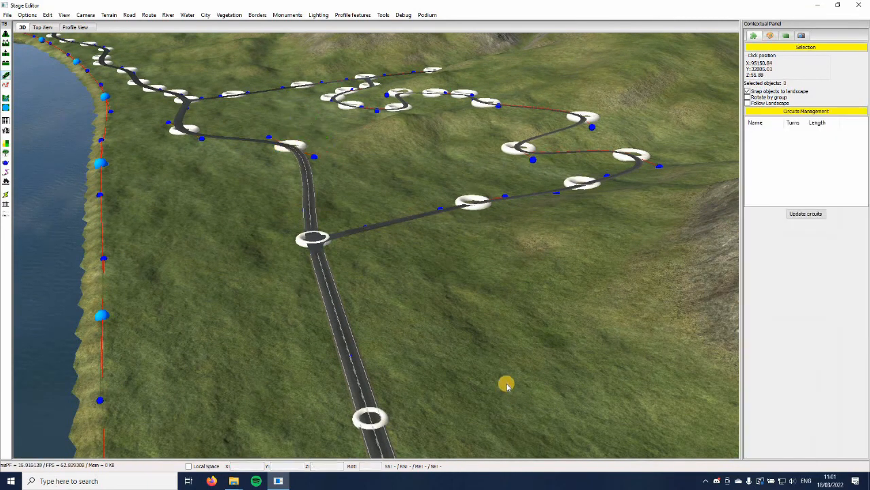
Set the hairpin road at about X 94223, Y 34163 to a 3m50 way width, Road_01_B first texture and Template_13 marks
{"action": "key", "text": "w"}
{"action": "right_click_drag", "start_coordinate": [507, 384], "coordinate": [448, 340]}
{"action": "left_click", "coordinate": [469, 319]}
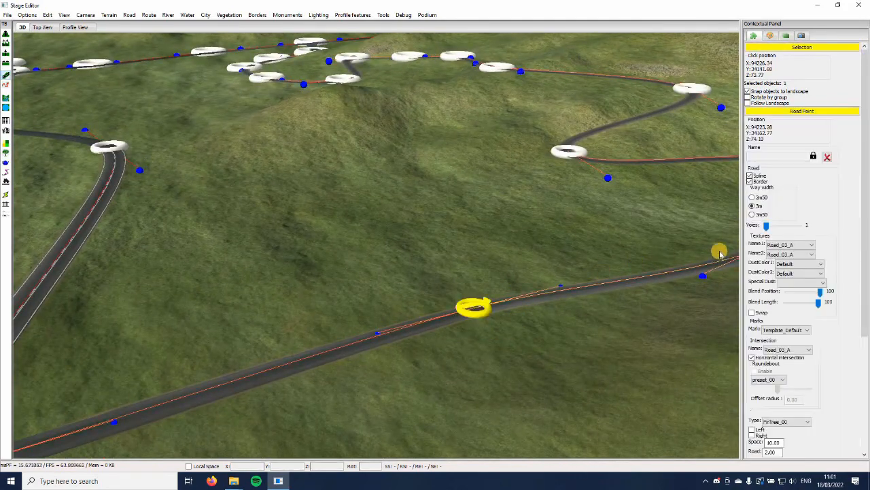
{"action": "key", "text": "s"}
{"action": "key", "text": "a"}
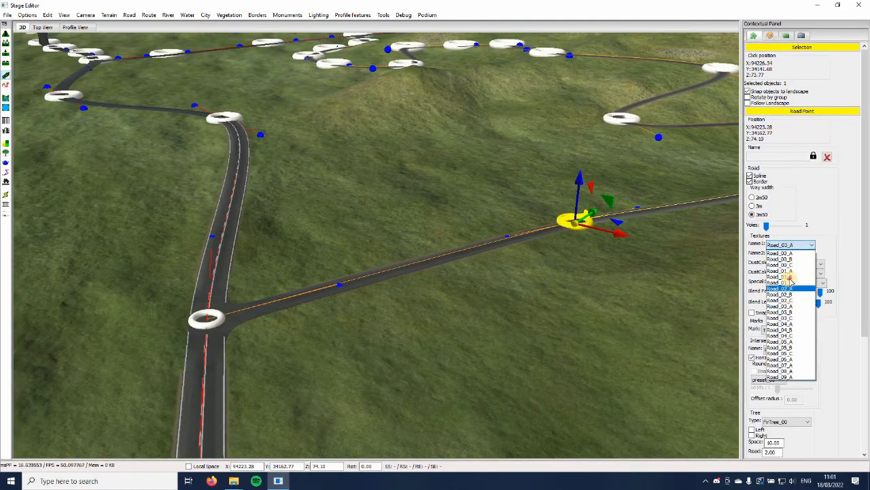
{"action": "left_click", "coordinate": [799, 278]}
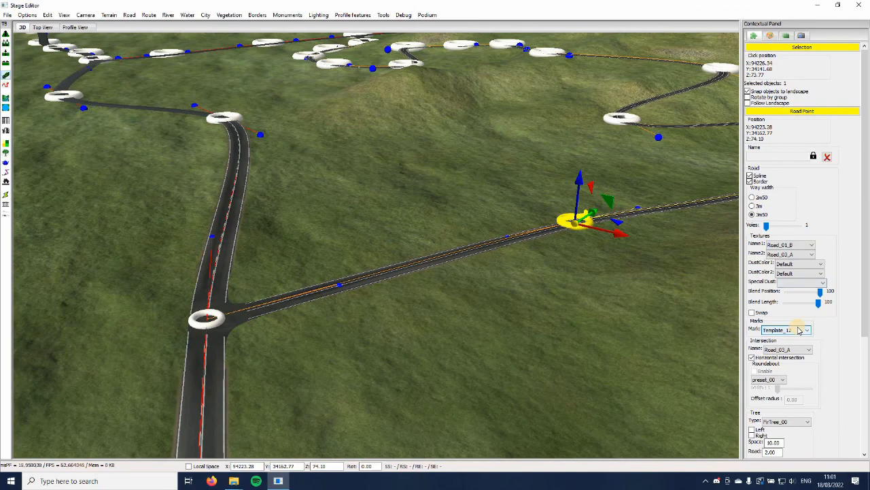
{"action": "left_click", "coordinate": [606, 342]}
Start a side road from the branch road at about X 91444, Y 35884 and extend it to about X 90782, Y 36411
{"action": "key", "text": "s"}
{"action": "right_click_drag", "start_coordinate": [608, 319], "coordinate": [354, 352]}
{"action": "key", "text": "w"}
{"action": "key", "text": "s"}
{"action": "key", "text": "w"}
{"action": "left_click", "coordinate": [338, 395]}
{"action": "key", "text": "w"}
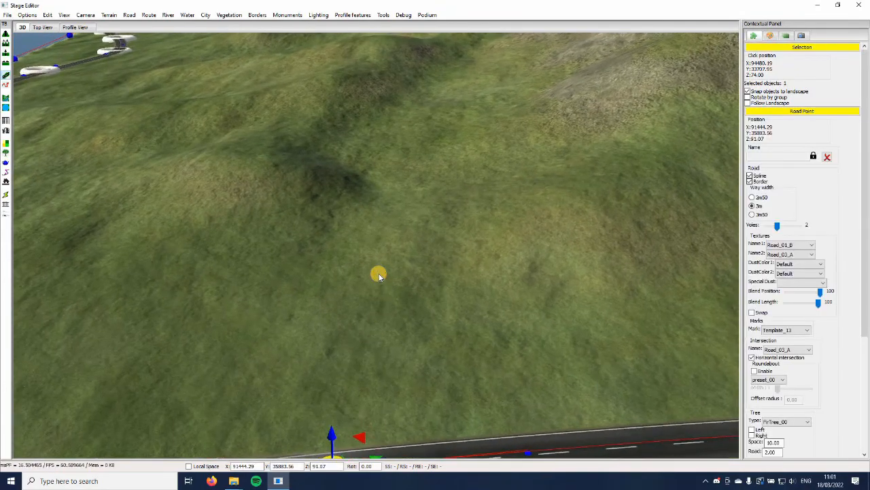
{"action": "left_click", "coordinate": [379, 274], "text": "ctrl"}
{"action": "key", "text": "w"}
{"action": "left_click", "coordinate": [375, 274], "text": "ctrl"}
{"action": "key", "text": "w"}
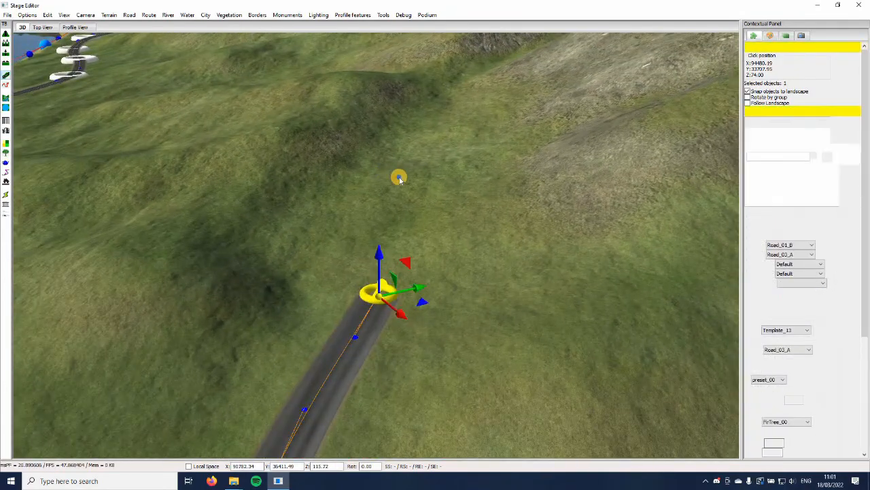
Extend the side road uphill through about X 90152, Y 36798 to about X 89812, Y 37185
{"action": "left_click", "coordinate": [400, 178], "text": "ctrl"}
{"action": "key", "text": "w"}
{"action": "left_click", "coordinate": [435, 168], "text": "ctrl"}
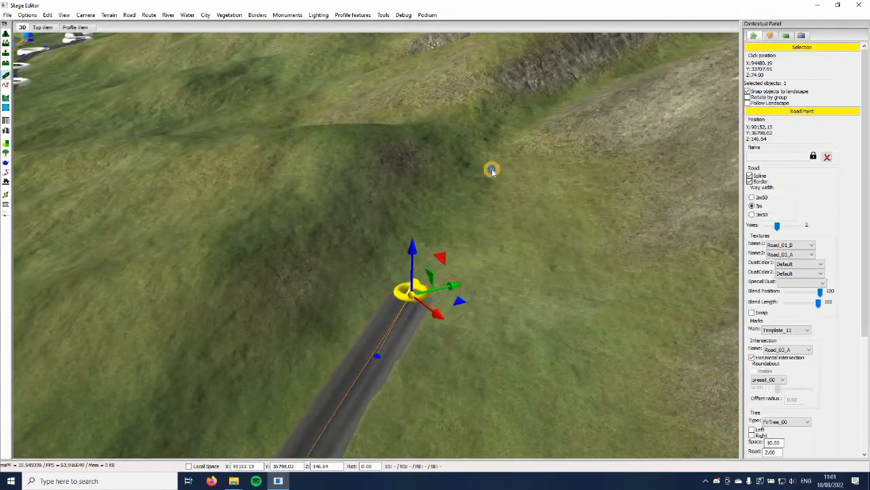
{"action": "left_click", "coordinate": [460, 197], "text": "ctrl"}
{"action": "scroll", "coordinate": [459, 197], "scroll_direction": "up", "scroll_amount": 4}
{"action": "middle_click_drag", "start_coordinate": [454, 197], "coordinate": [453, 169]}
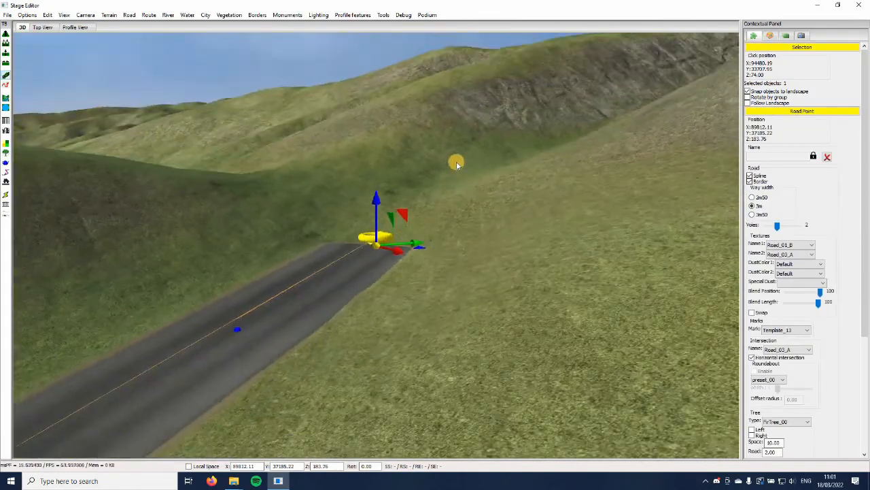
{"action": "left_click", "coordinate": [460, 156], "text": "ctrl"}
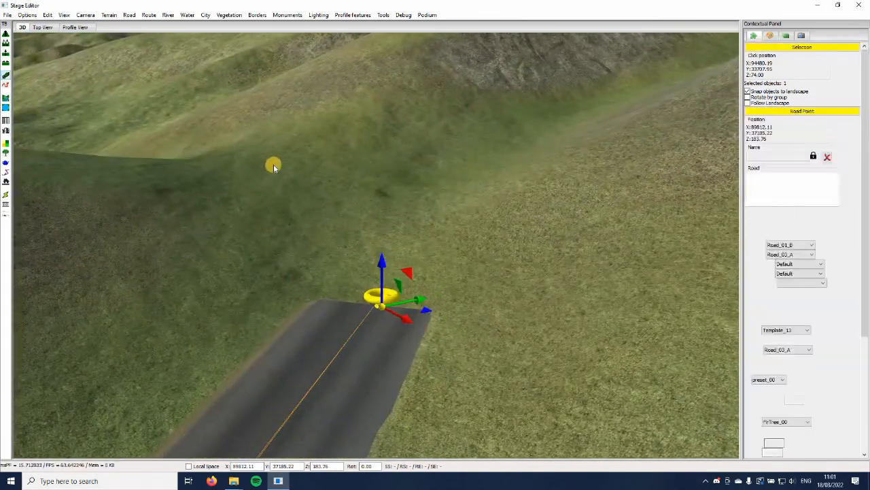
Continue the side road through about X 89317, Y 37108 and downhill in a bend to about X 89024, Y 36927
{"action": "left_click", "coordinate": [200, 161], "text": "ctrl"}
{"action": "middle_click_drag", "start_coordinate": [319, 192], "coordinate": [324, 272]}
{"action": "left_click", "coordinate": [393, 229], "text": "ctrl"}
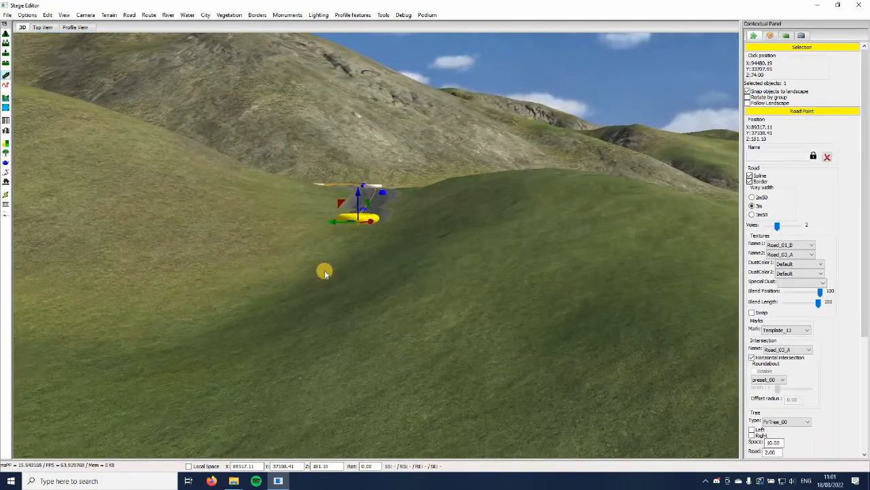
{"action": "middle_click_drag", "start_coordinate": [251, 267], "coordinate": [253, 264]}
{"action": "left_click", "coordinate": [252, 264], "text": "ctrl"}
{"action": "middle_click_drag", "start_coordinate": [449, 292], "coordinate": [390, 290]}
{"action": "left_click", "coordinate": [390, 290], "text": "ctrl"}
{"action": "key", "text": "Down"}
Add another side road point on the descent and move it to about X 88716, Y 37129
{"action": "left_click", "coordinate": [233, 291], "text": "ctrl"}
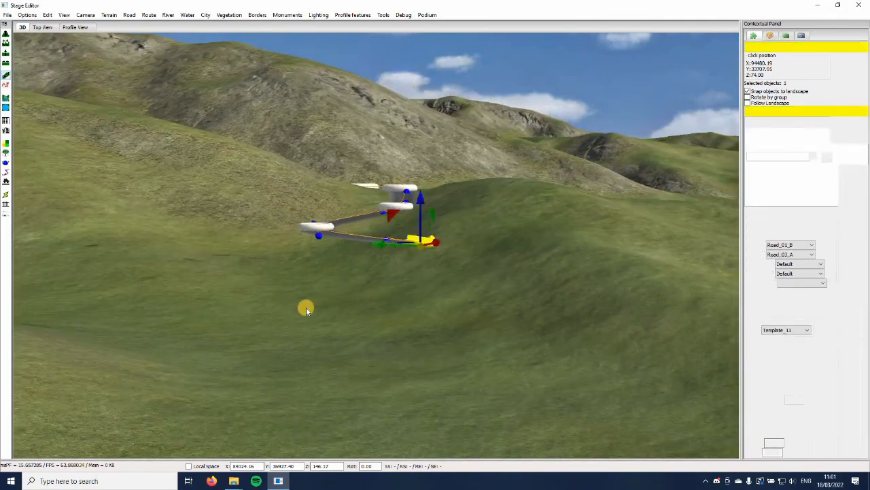
{"action": "key", "text": "Down"}
{"action": "key", "text": "Right"}
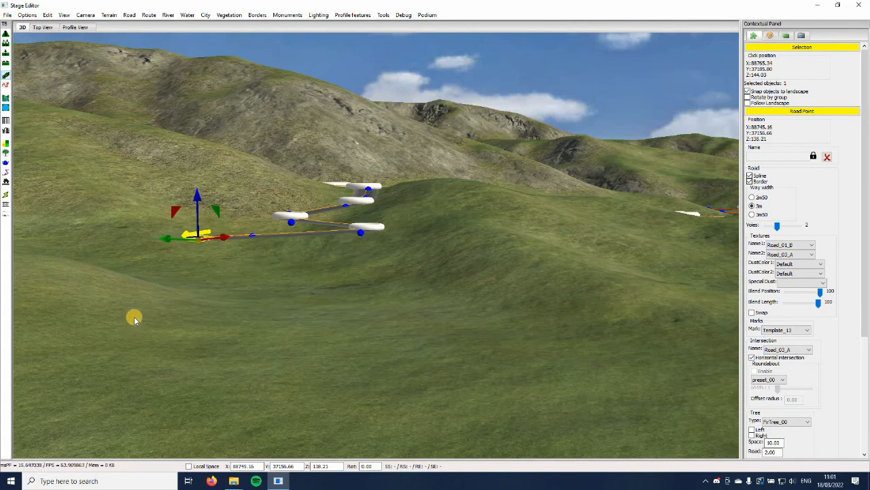
{"action": "middle_click_drag", "start_coordinate": [134, 319], "coordinate": [272, 158]}
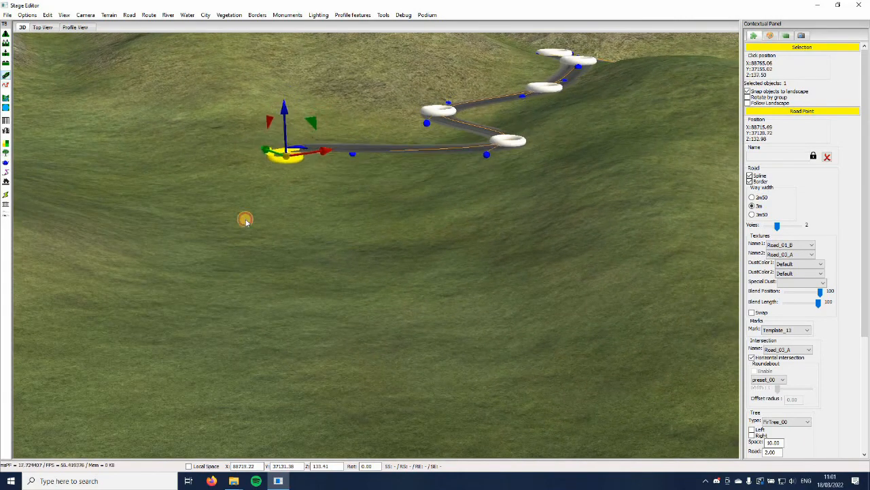
Extend the side road through X 88452, Y 36860 and X 88139, Y 36412 to X 87850, Y 36468 and join it to the lakeside road
{"action": "left_click", "coordinate": [249, 268], "text": "ctrl"}
{"action": "key", "text": "Down"}
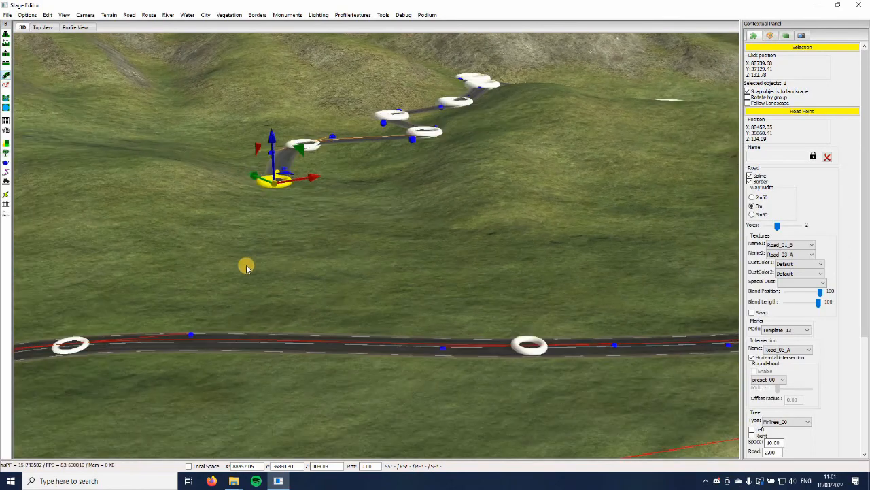
{"action": "left_click", "coordinate": [245, 264], "text": "ctrl"}
{"action": "key", "text": "Left"}
{"action": "left_click", "coordinate": [134, 345], "text": "ctrl"}
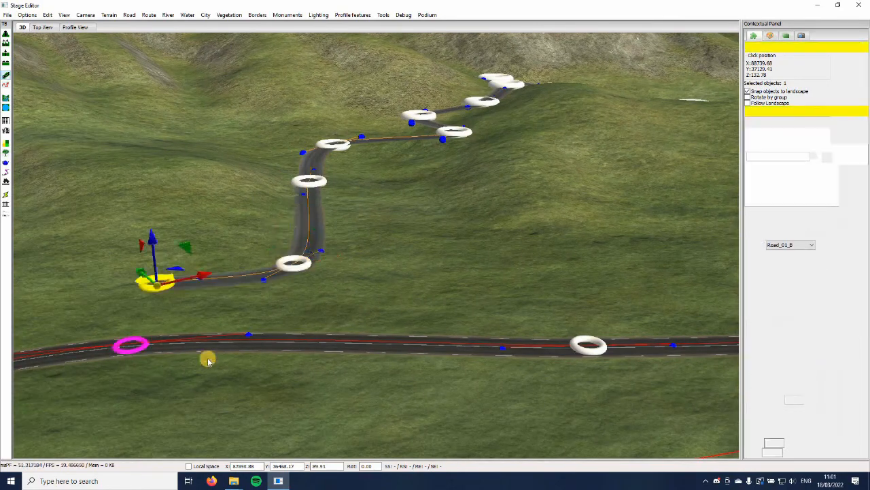
{"action": "left_click", "coordinate": [259, 375]}
Give the side road at about X 88139, Y 36412 the Road_04_C first texture and a new marks template
{"action": "key", "text": "Down"}
{"action": "key", "text": "Right"}
{"action": "left_click", "coordinate": [225, 245]}
{"action": "left_click", "coordinate": [804, 245]}
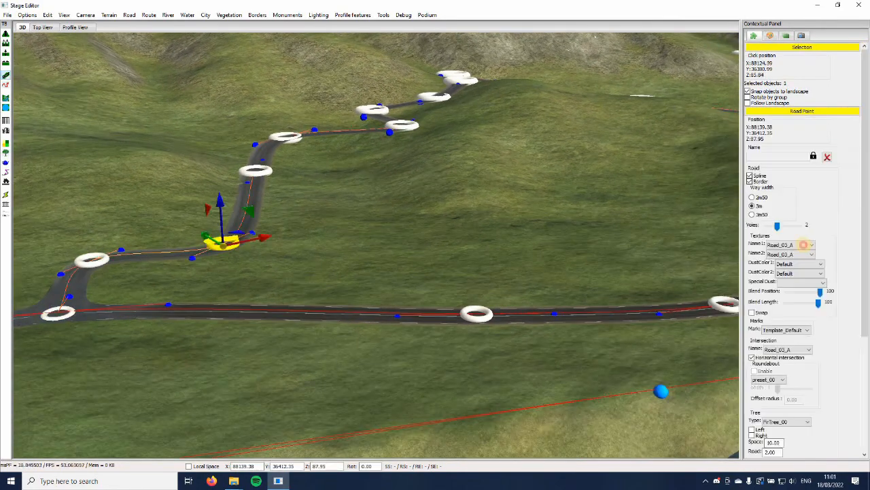
{"action": "left_click", "coordinate": [797, 328]}
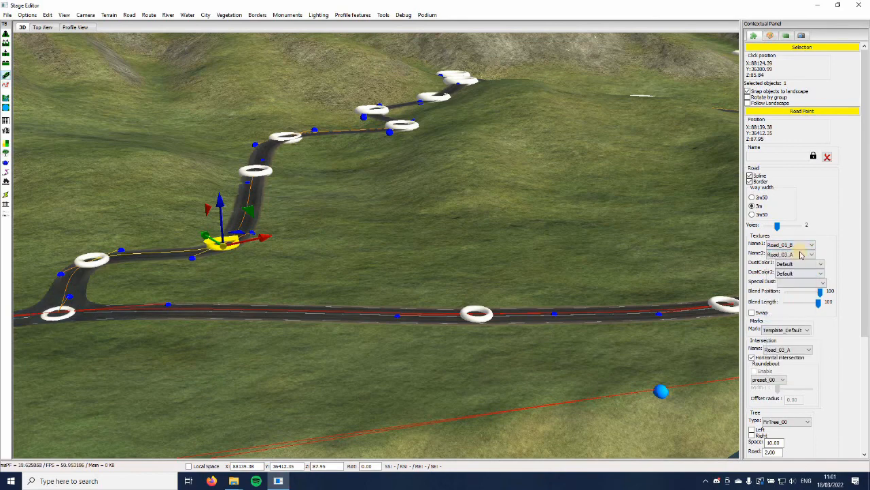
{"action": "left_click", "coordinate": [794, 335]}
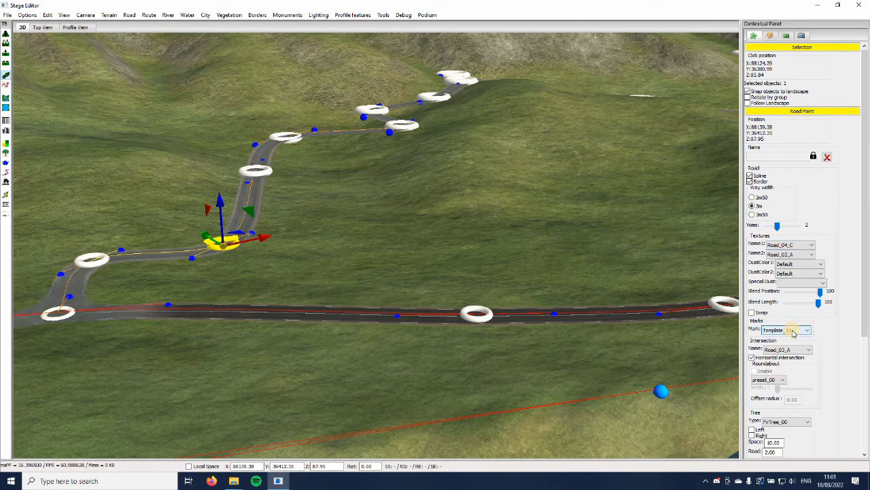
Set the first texture of the lakeside road beside the new intersection, at about X 88354, Y 35886, to Road_01_C
{"action": "left_click", "coordinate": [484, 387]}
{"action": "mouse_move", "coordinate": [391, 299]}
{"action": "middle_mouse_down"}
{"action": "mouse_move", "coordinate": [391, 256]}
{"action": "mouse_move", "coordinate": [384, 307]}
{"action": "middle_mouse_up"}
{"action": "left_click", "coordinate": [210, 297]}
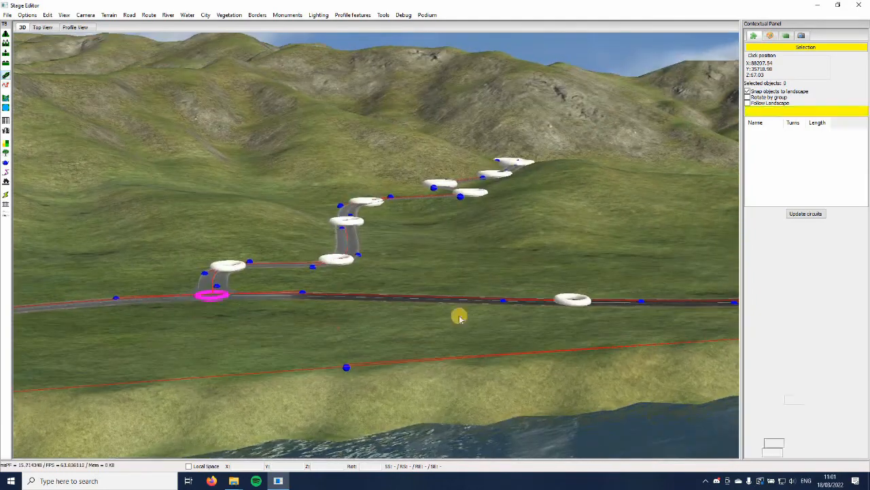
{"action": "left_click", "coordinate": [574, 300]}
{"action": "left_click", "coordinate": [799, 244]}
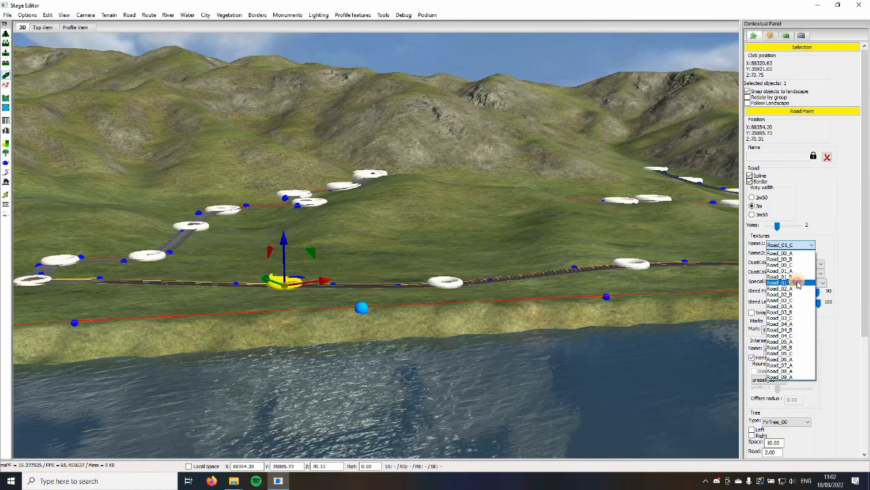
{"action": "left_click", "coordinate": [629, 303]}
Set the first texture of the branch road at about X 91234, Y 35295 to Road_01_C
{"action": "middle_click_drag", "start_coordinate": [629, 302], "coordinate": [502, 367]}
{"action": "left_click", "coordinate": [502, 367]}
{"action": "left_click", "coordinate": [800, 246]}
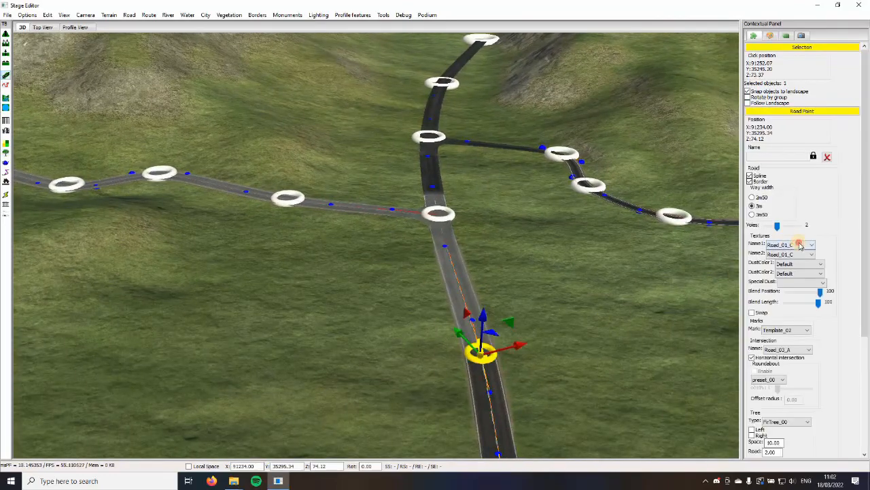
{"action": "left_click", "coordinate": [602, 341]}
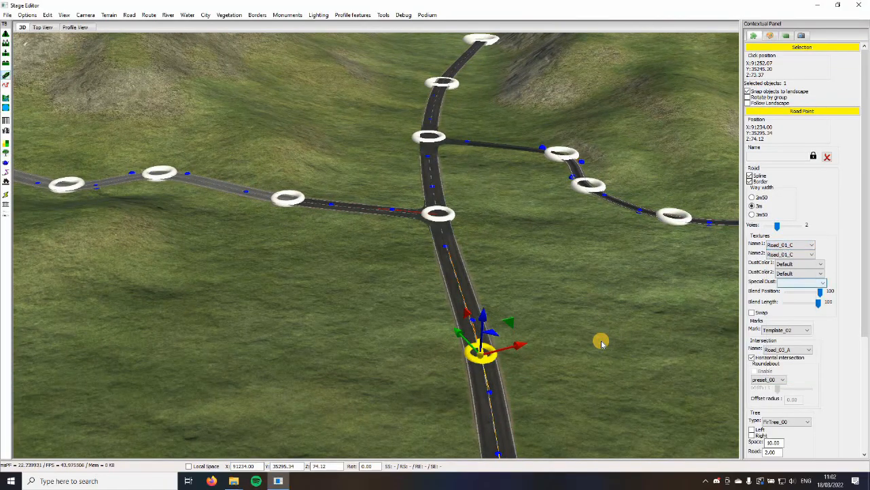
Look over the road network and its side roads around the whole lake
{"action": "left_click", "coordinate": [602, 341]}
{"action": "key", "text": "Down"}
{"action": "key", "text": "Right"}
{"action": "key", "text": "Up"}
{"action": "key", "text": "Left"}
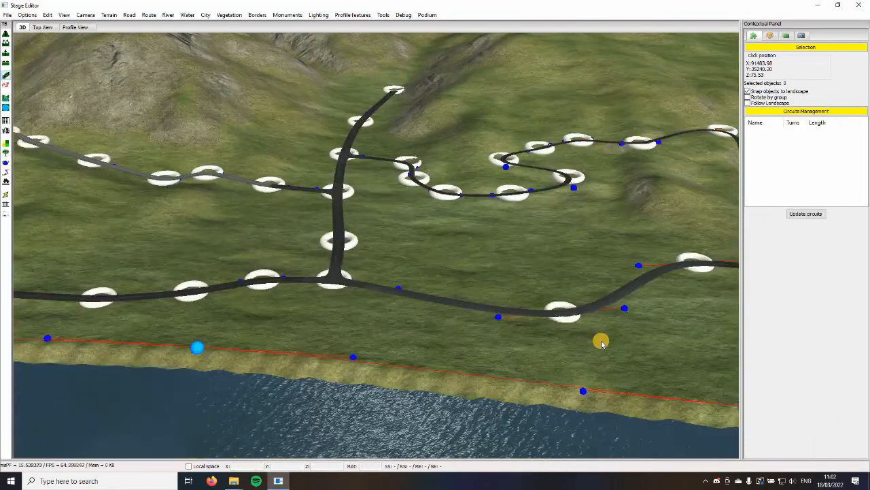
{"action": "key", "text": "Down"}
{"action": "key", "text": "Left"}
{"action": "key", "text": "Down"}
{"action": "key", "text": "Left"}
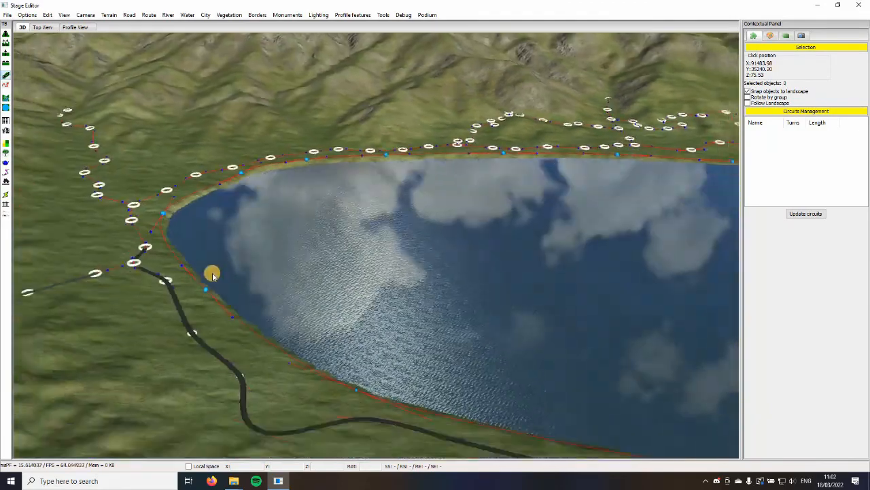
{"action": "key", "text": "Right"}
{"action": "key", "text": "Up"}
{"action": "key", "text": "Left"}
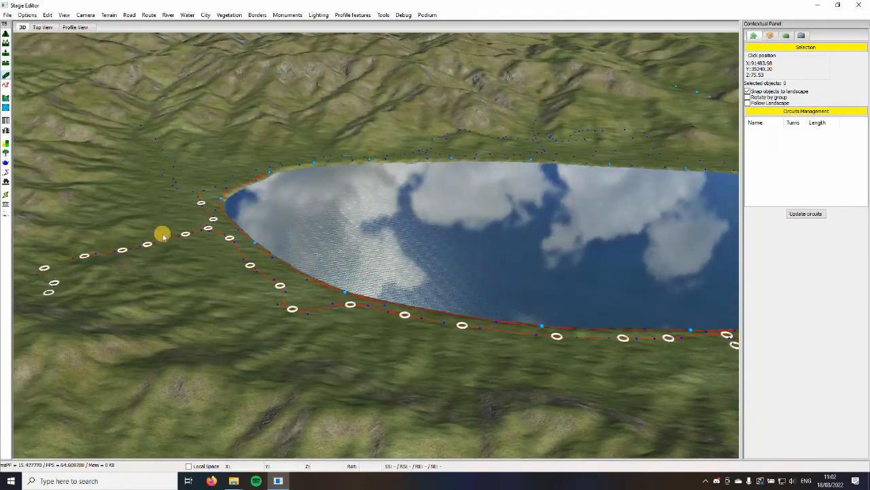
{"action": "key", "text": "Up"}
{"action": "key", "text": "Right"}
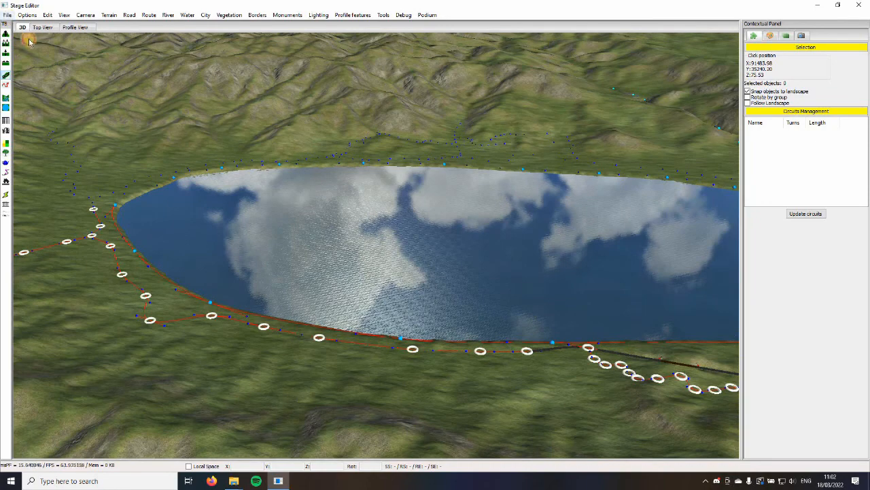
Save the stage as tutorial.zcts in the tutorial folder, replacing the existing file
{"action": "left_click", "coordinate": [7, 14]}
{"action": "left_click", "coordinate": [34, 58]}
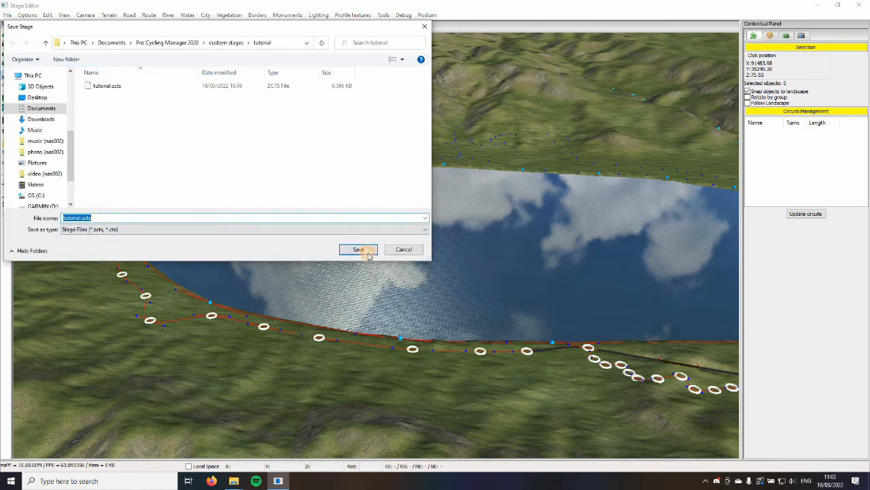
{"action": "left_click", "coordinate": [358, 249]}
{"action": "key", "text": "Return"}
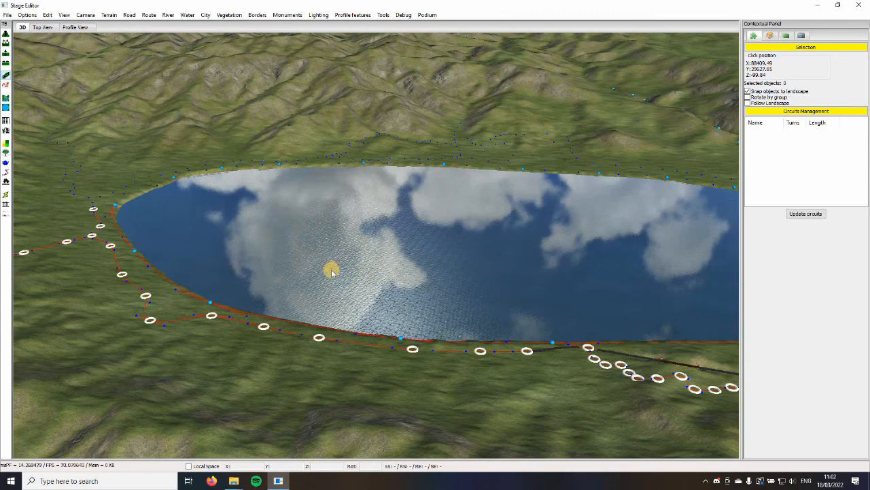
Activate the Add Checkpoint tool for laying out the stage route
{"action": "key", "text": "Right"}
{"action": "scroll", "coordinate": [433, 388], "scroll_direction": "down", "scroll_amount": 4}
{"action": "scroll", "coordinate": [423, 393], "scroll_direction": "up", "scroll_amount": 2}
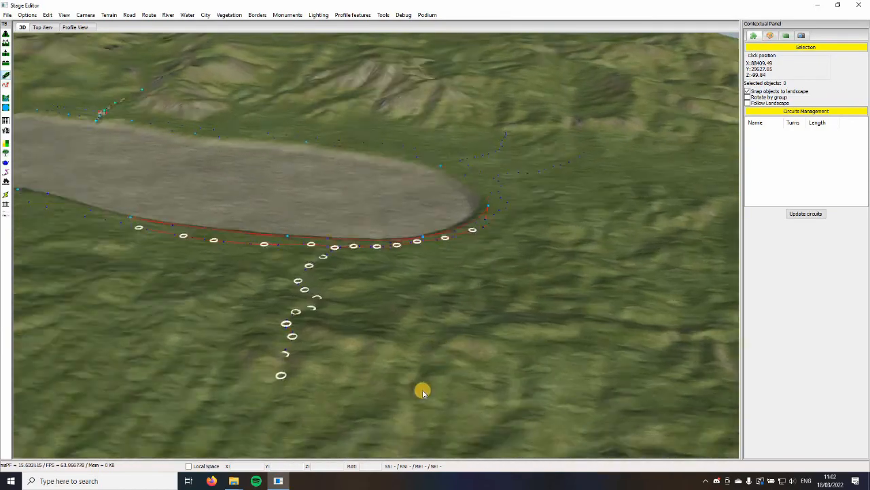
{"action": "key", "text": "Right"}
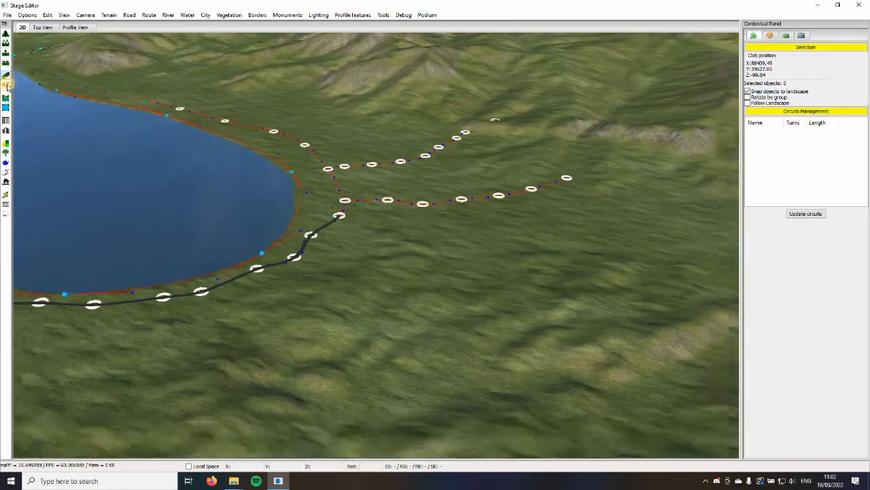
{"action": "left_click", "coordinate": [7, 86]}
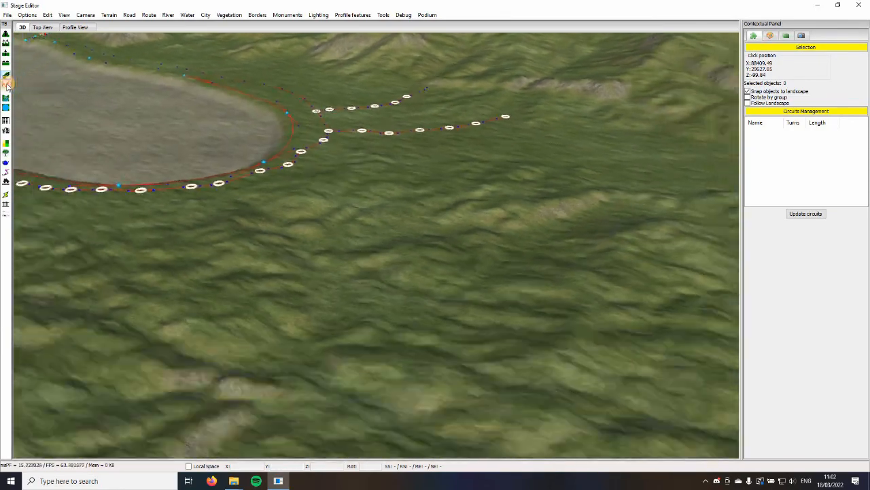
{"action": "right_click_drag", "start_coordinate": [619, 158], "coordinate": [31, 95]}
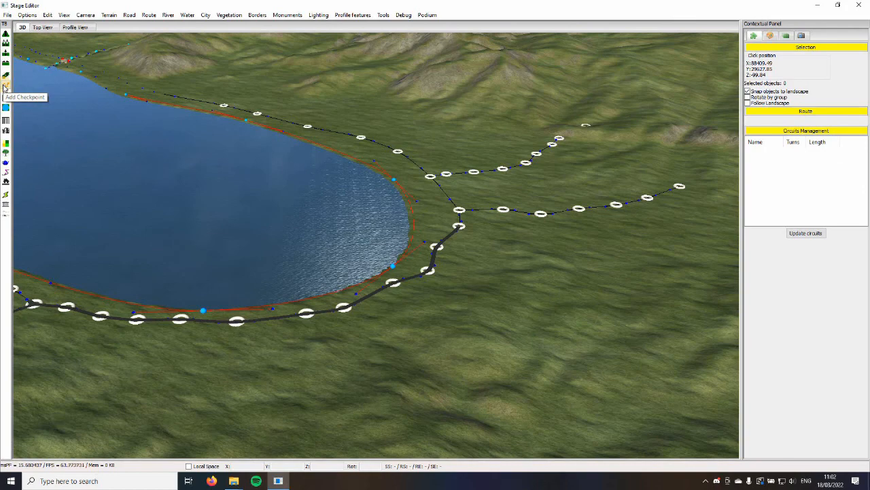
Examine the lakeside road and its side roads at the lake's end for a route starting place
{"action": "key", "text": "Down"}
{"action": "scroll", "coordinate": [241, 218], "scroll_direction": "up", "scroll_amount": 2}
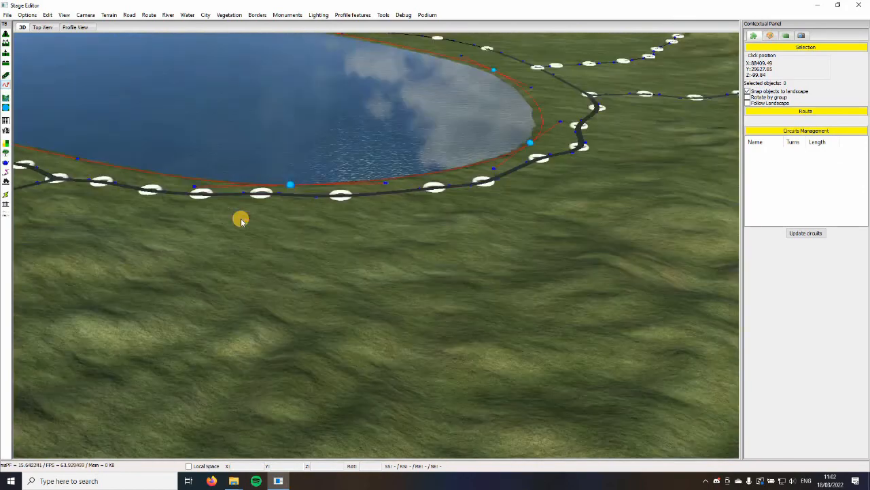
{"action": "key", "text": "Right"}
{"action": "key", "text": "Up"}
{"action": "key", "text": "Right"}
{"action": "key", "text": "Down"}
{"action": "key", "text": "Up"}
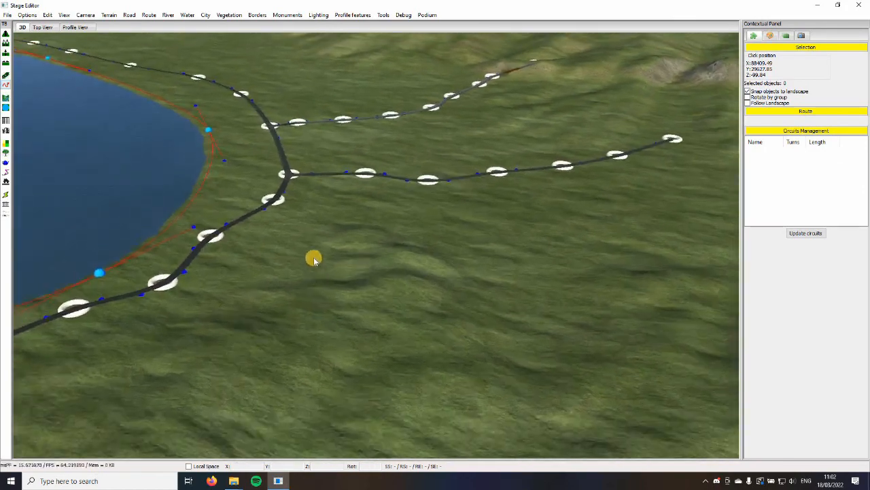
{"action": "key", "text": "Left"}
{"action": "key", "text": "Down"}
{"action": "key", "text": "Down"}
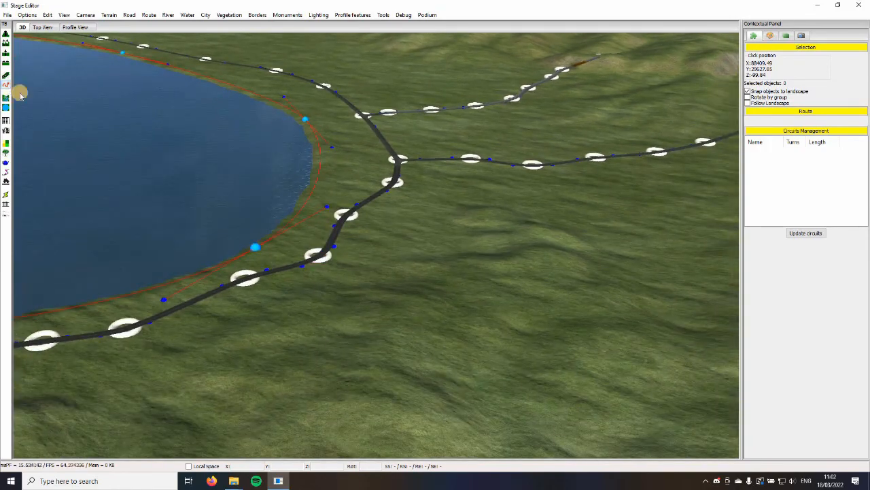
Start the race route at the outer end of the side road and add a checkpoint where that road meets the lakeside road
{"action": "key", "text": "Right"}
{"action": "key", "text": "Up"}
{"action": "left_click", "coordinate": [657, 227]}
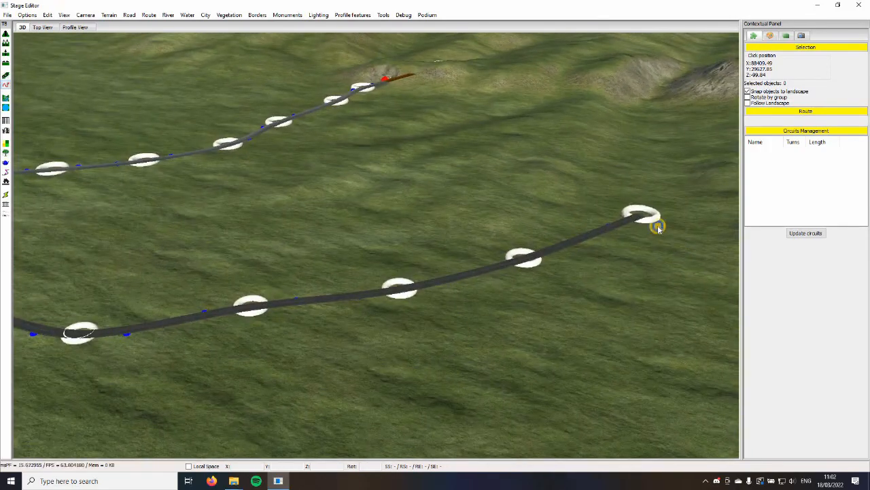
{"action": "key", "text": "Left"}
{"action": "key", "text": "Down"}
{"action": "left_click", "coordinate": [342, 259]}
{"action": "key", "text": "Up"}
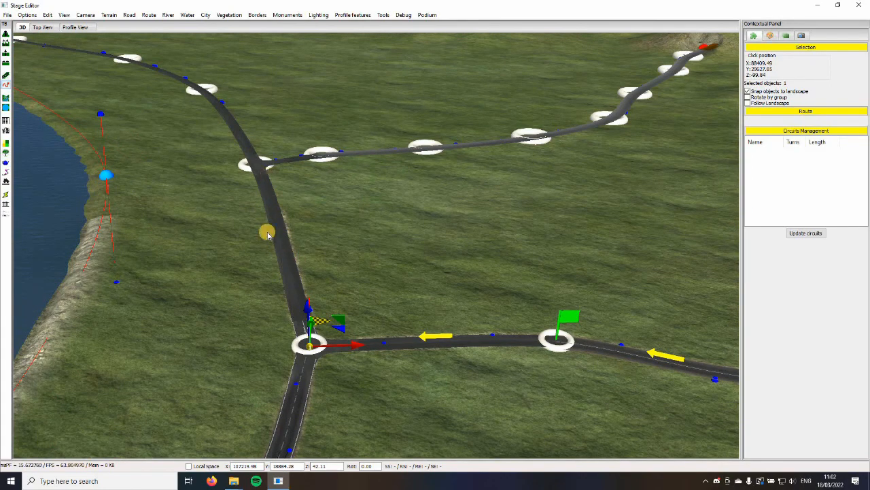
Extend the route with a checkpoint at the next side-road junction on the lakeside road
{"action": "middle_click_drag", "start_coordinate": [375, 272], "coordinate": [346, 62]}
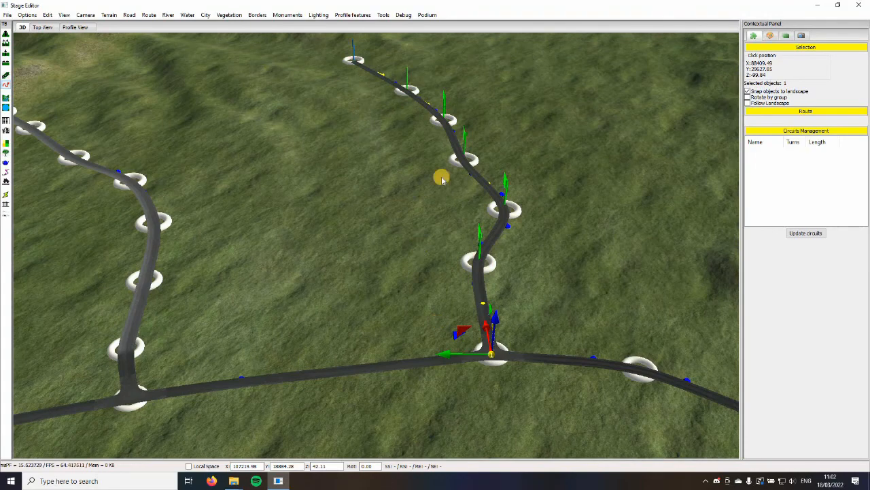
{"action": "key", "text": "Left"}
{"action": "key", "text": "Up"}
{"action": "middle_click_drag", "start_coordinate": [476, 351], "coordinate": [330, 261]}
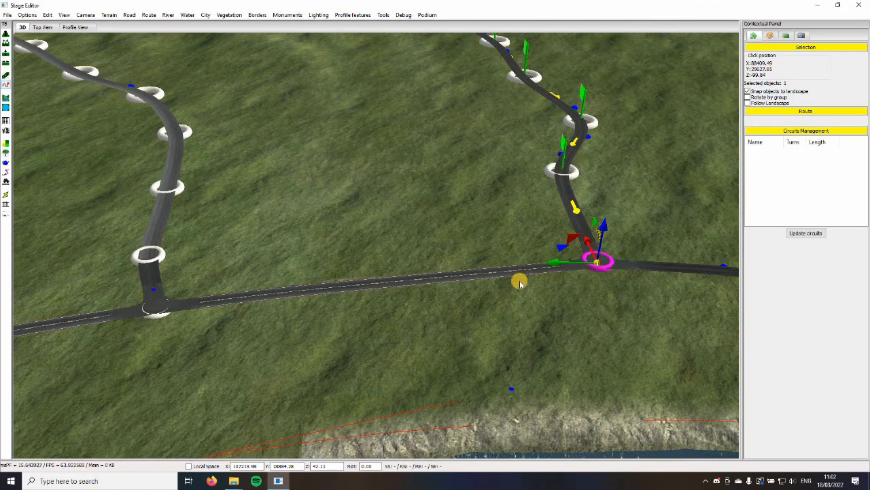
{"action": "scroll", "coordinate": [426, 288], "scroll_direction": "down", "scroll_amount": 4}
{"action": "middle_click_drag", "start_coordinate": [424, 288], "coordinate": [408, 295]}
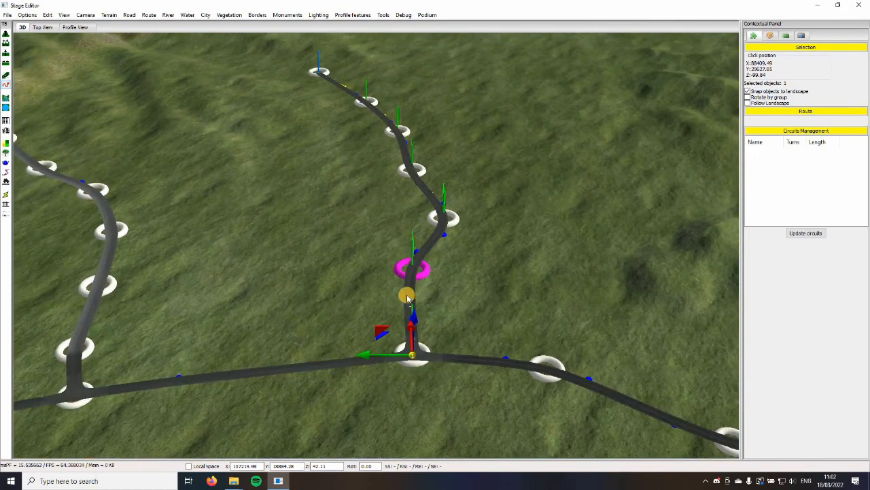
{"action": "scroll", "coordinate": [406, 296], "scroll_direction": "down", "scroll_amount": 3}
{"action": "scroll", "coordinate": [406, 296], "scroll_direction": "up", "scroll_amount": 4}
{"action": "middle_click_drag", "start_coordinate": [164, 284], "coordinate": [428, 211]}
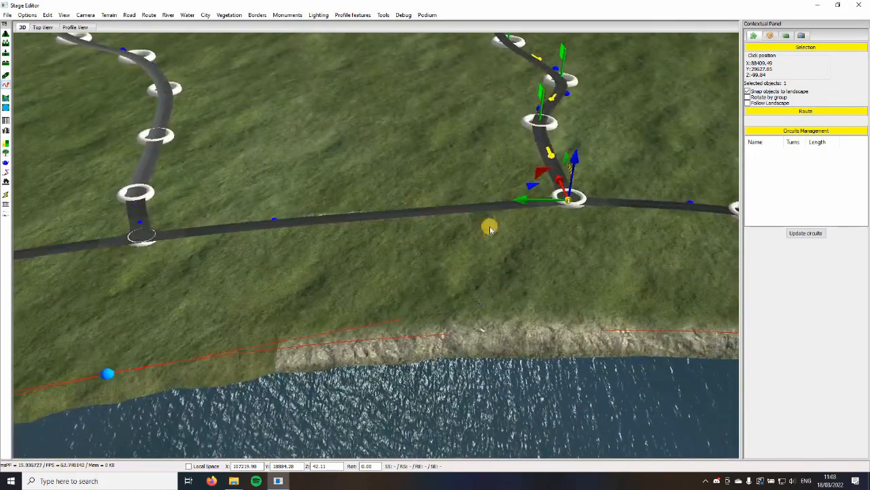
{"action": "scroll", "coordinate": [385, 217], "scroll_direction": "down", "scroll_amount": 1}
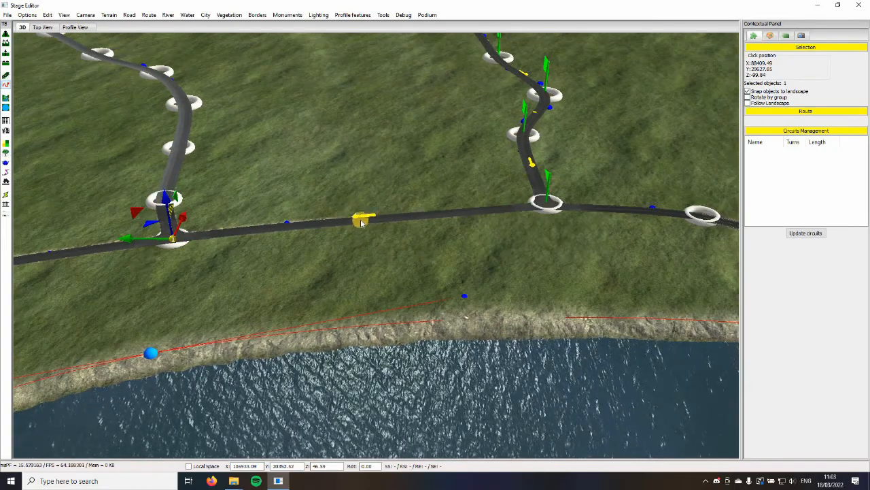
{"action": "scroll", "coordinate": [363, 221], "scroll_direction": "down", "scroll_amount": 4}
Examine the route's flags and direction arrows from its start down to the two lakeside junctions
{"action": "middle_click_drag", "start_coordinate": [365, 217], "coordinate": [420, 273]}
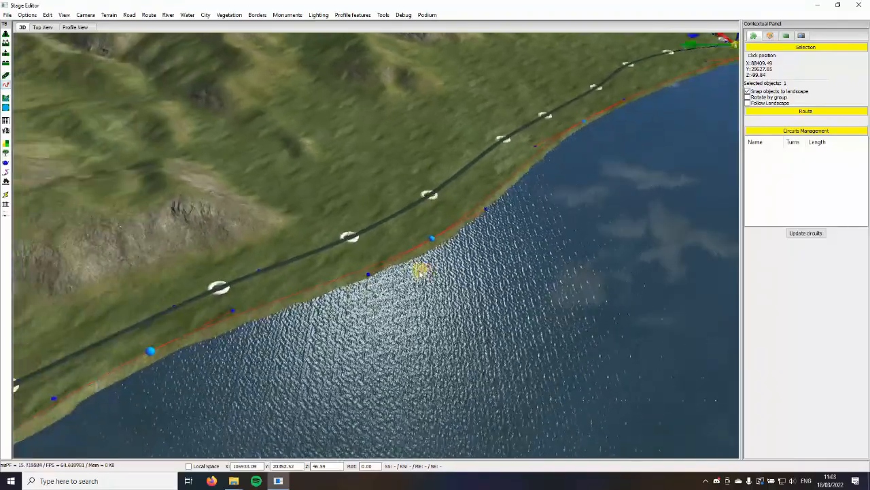
{"action": "key", "text": "Right"}
{"action": "key", "text": "Up"}
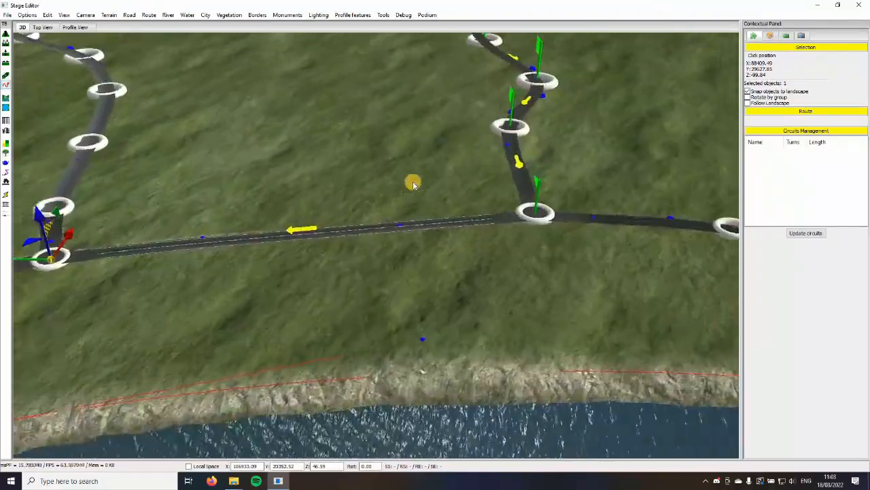
{"action": "key", "text": "Right"}
{"action": "key", "text": "Up"}
{"action": "key", "text": "Down"}
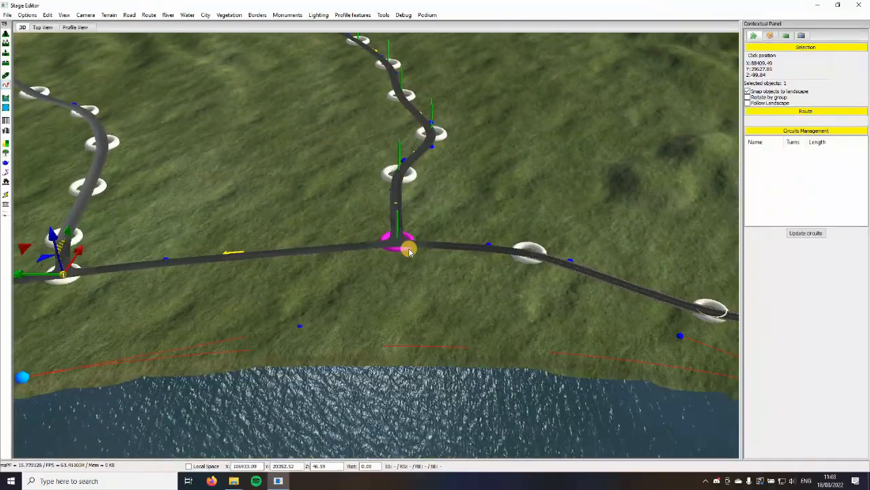
{"action": "key", "text": "Down"}
{"action": "key", "text": "Left"}
{"action": "middle_click_drag", "start_coordinate": [291, 199], "coordinate": [631, 229]}
{"action": "key", "text": "Right"}
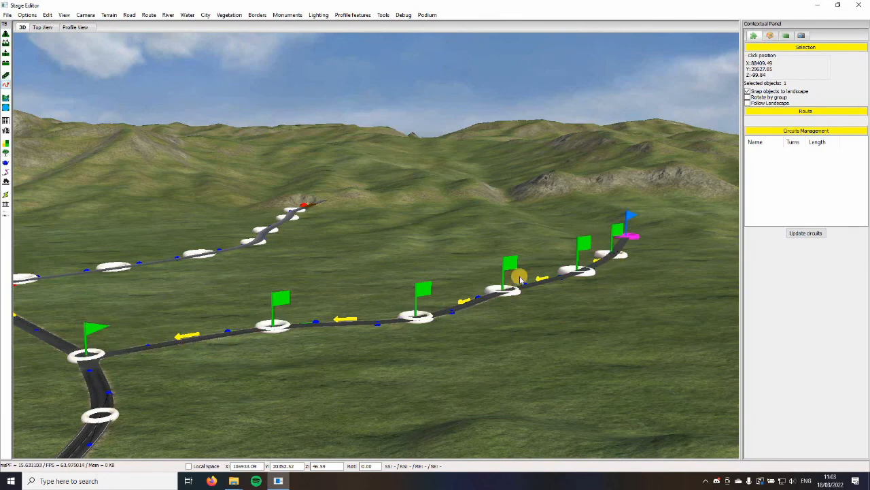
{"action": "key", "text": "Left"}
{"action": "middle_click_drag", "start_coordinate": [523, 264], "coordinate": [495, 271]}
{"action": "key", "text": "Left"}
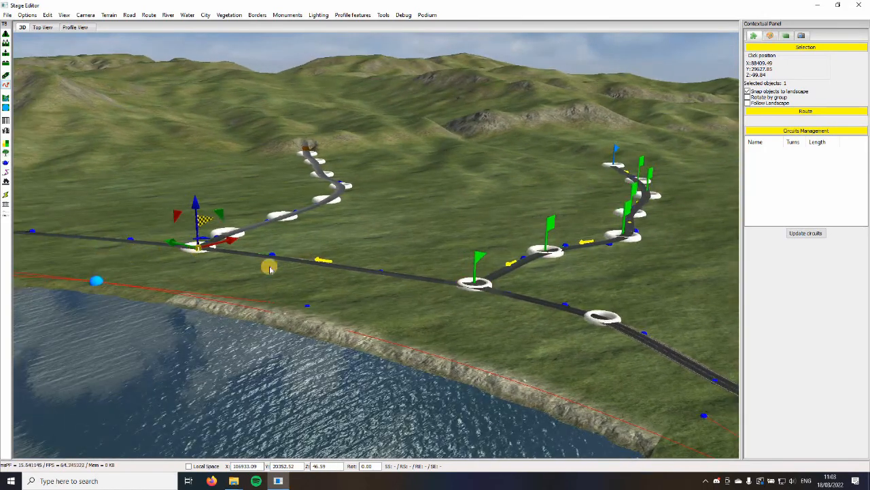
Examine both side-road junctions and the lakeside road around the lake's end for the route's continuation
{"action": "key", "text": "Right"}
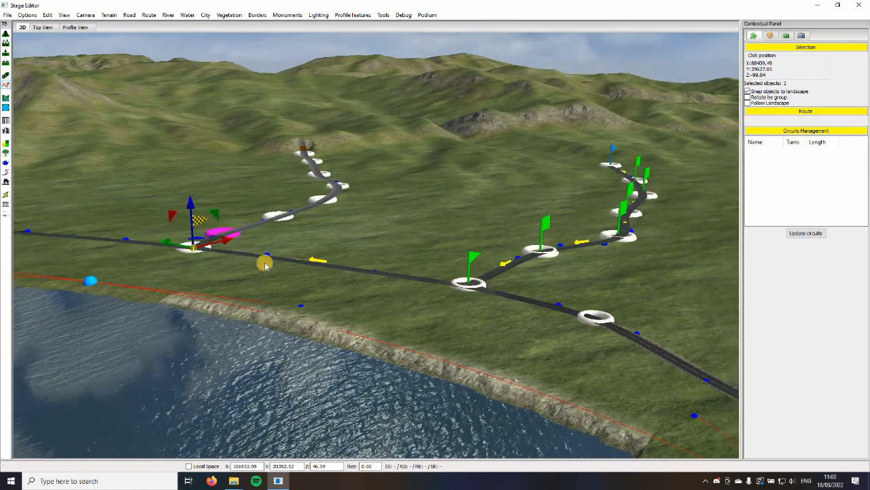
{"action": "key", "text": "Right"}
{"action": "key", "text": "Up"}
{"action": "middle_click_drag", "start_coordinate": [120, 282], "coordinate": [436, 274]}
{"action": "key", "text": "Down"}
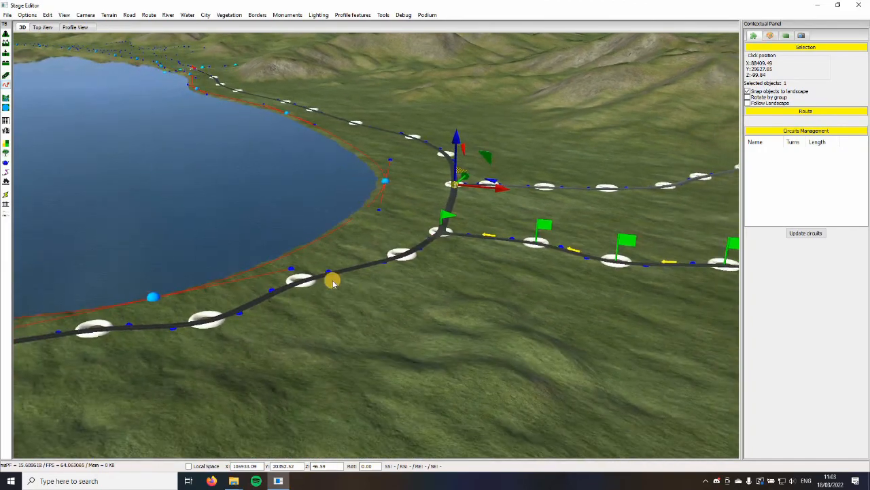
{"action": "middle_click_drag", "start_coordinate": [332, 280], "coordinate": [412, 264]}
{"action": "key", "text": "Up"}
{"action": "key", "text": "Right"}
{"action": "middle_click_drag", "start_coordinate": [178, 265], "coordinate": [601, 167]}
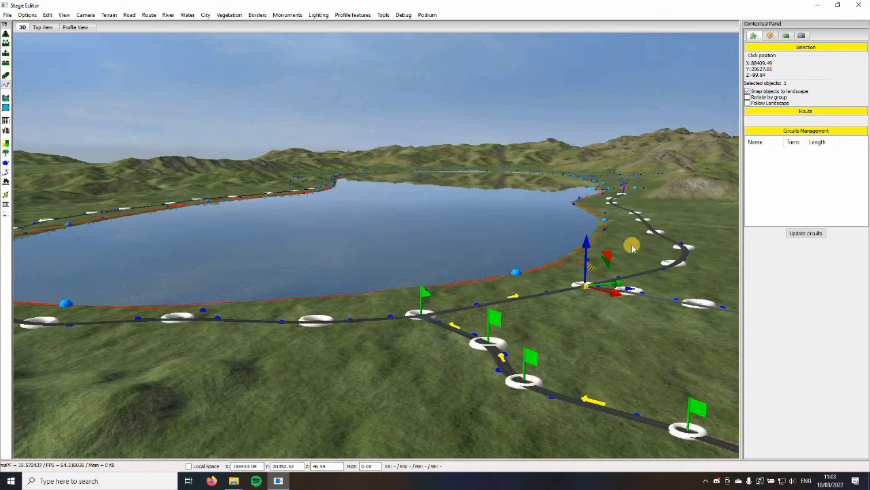
{"action": "middle_click_drag", "start_coordinate": [621, 325], "coordinate": [301, 295]}
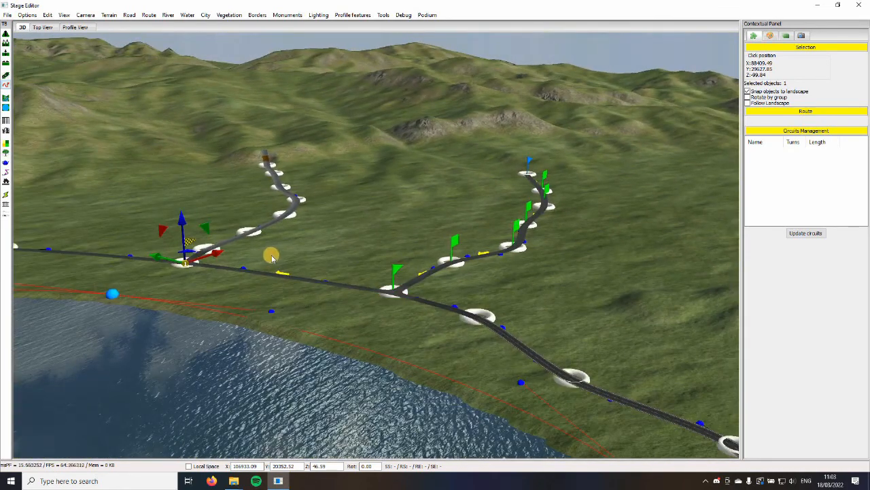
{"action": "scroll", "coordinate": [274, 254], "scroll_direction": "up", "scroll_amount": 1}
{"action": "scroll", "coordinate": [381, 299], "scroll_direction": "down", "scroll_amount": 4}
{"action": "scroll", "coordinate": [381, 299], "scroll_direction": "up", "scroll_amount": 3}
{"action": "middle_click_drag", "start_coordinate": [381, 299], "coordinate": [382, 301]}
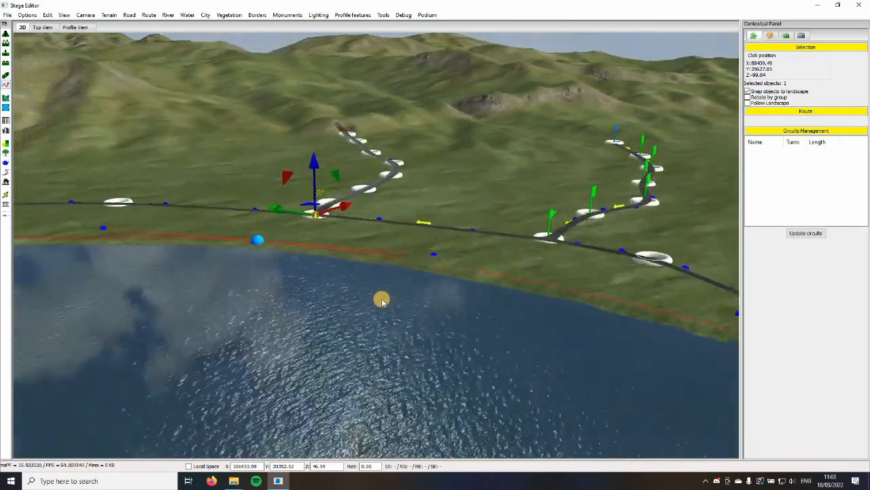
Extend the route along the lakeshore past the river with a checkpoint where the winding hill road branches off
{"action": "key", "text": "Left"}
{"action": "key", "text": "Down"}
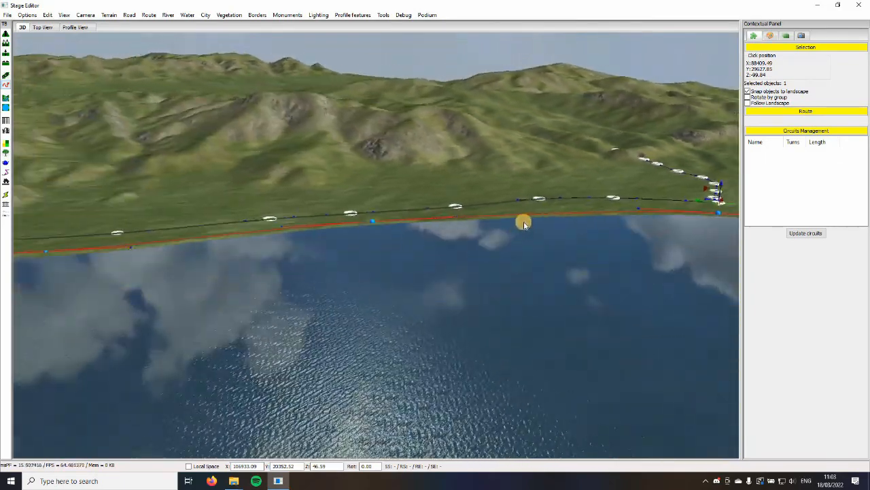
{"action": "key", "text": "Up"}
{"action": "key", "text": "Right"}
{"action": "key", "text": "Down"}
{"action": "key", "text": "Right"}
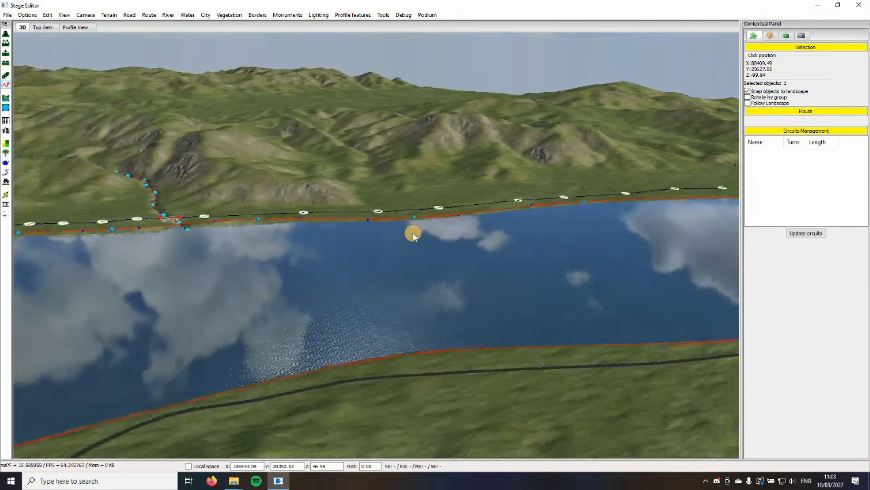
{"action": "key", "text": "Up"}
{"action": "key", "text": "Left"}
{"action": "key", "text": "Up"}
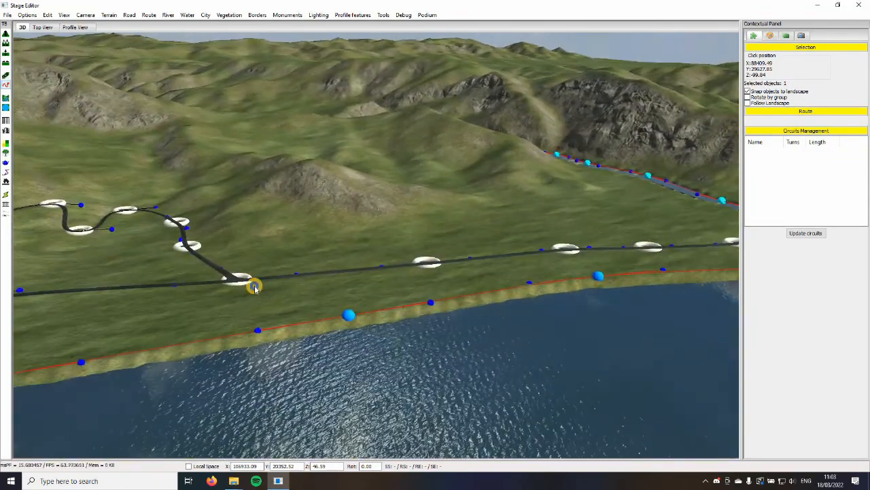
{"action": "left_click", "coordinate": [254, 286]}
{"action": "right_click_drag", "start_coordinate": [309, 273], "coordinate": [327, 249]}
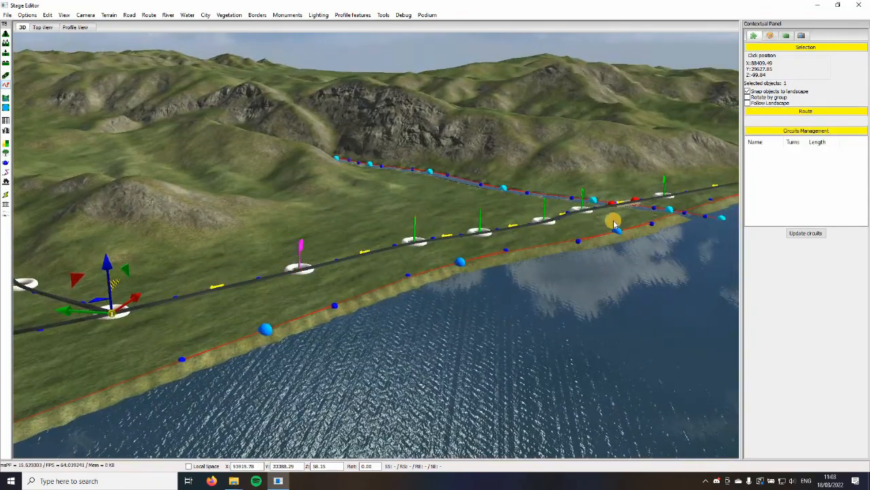
Add a checkpoint midway along the winding hill road so the route leaves the lakeside road
{"action": "key", "text": "Down"}
{"action": "right_click_drag", "start_coordinate": [614, 223], "coordinate": [484, 202]}
{"action": "key", "text": "Up"}
{"action": "key", "text": "Left"}
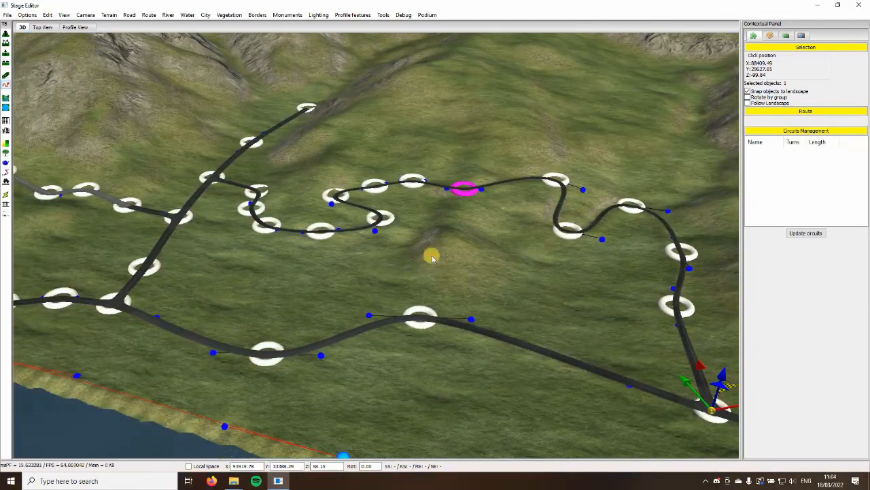
{"action": "key", "text": "Down"}
{"action": "left_click", "coordinate": [411, 243]}
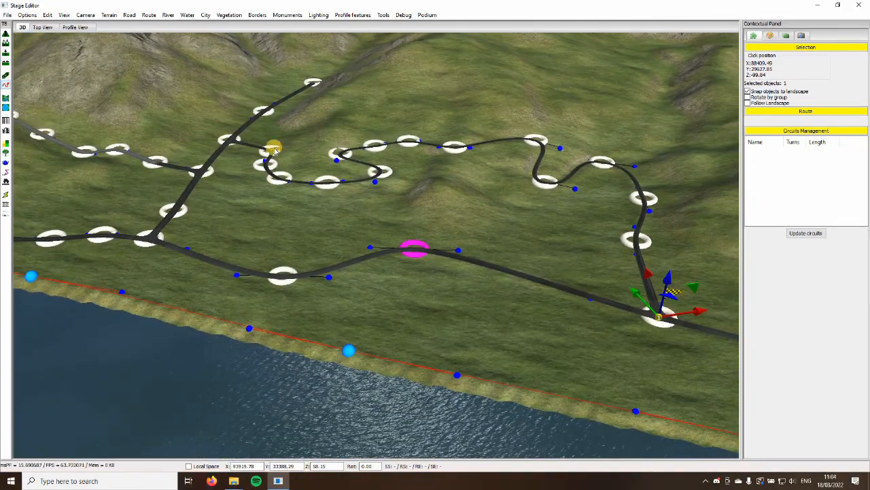
{"action": "key", "text": "Up"}
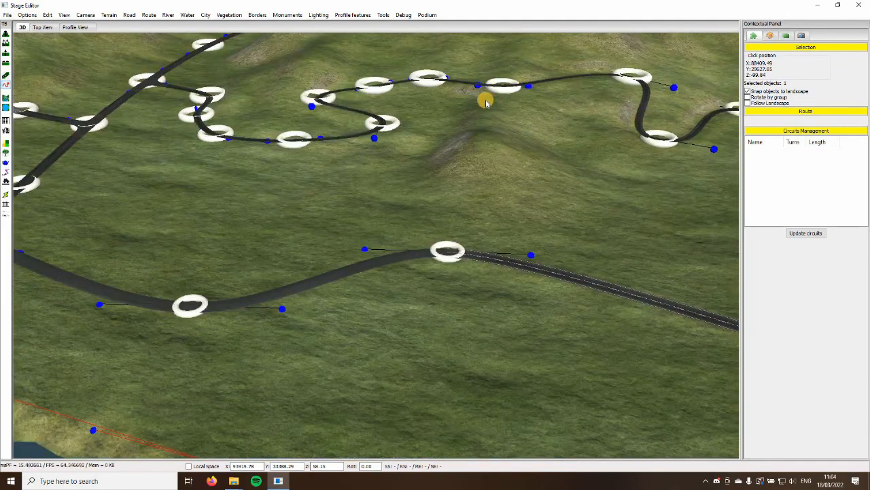
{"action": "right_click_drag", "start_coordinate": [499, 198], "coordinate": [396, 186]}
{"action": "key", "text": "Down"}
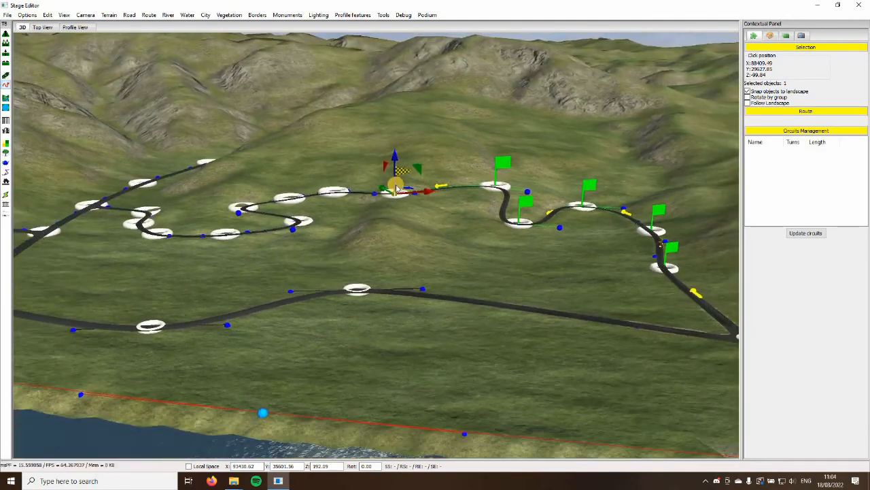
Add a checkpoint where the winding hill road joins the straight road running up from the lakeside road
{"action": "scroll", "coordinate": [400, 187], "scroll_direction": "down", "scroll_amount": 2}
{"action": "key", "text": "Up"}
{"action": "key", "text": "Left"}
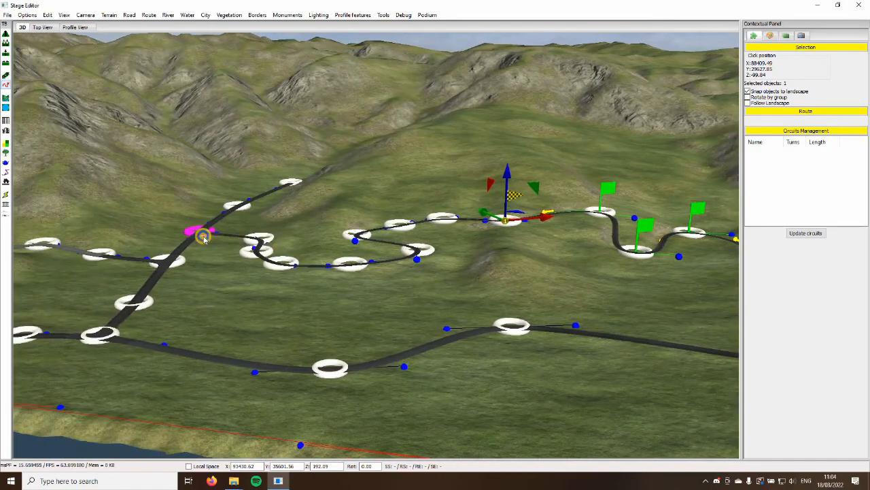
{"action": "left_click", "coordinate": [202, 236]}
{"action": "key", "text": "Down"}
{"action": "key", "text": "Right"}
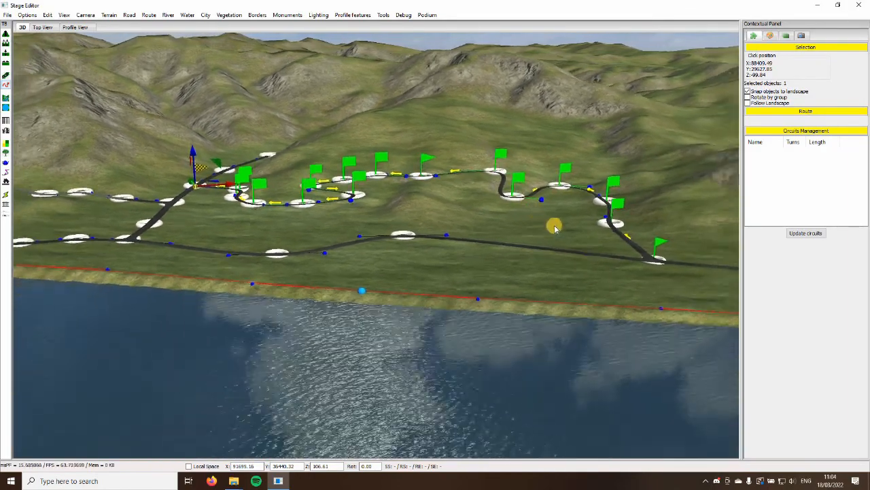
{"action": "key", "text": "Right"}
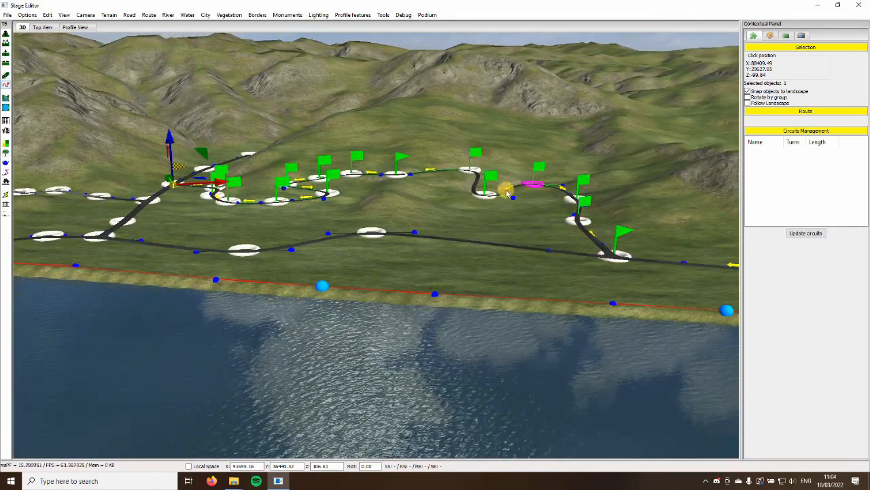
Add a checkpoint at the next junction down the straight road, where the second hill road branches off
{"action": "key", "text": "Up"}
{"action": "key", "text": "Left"}
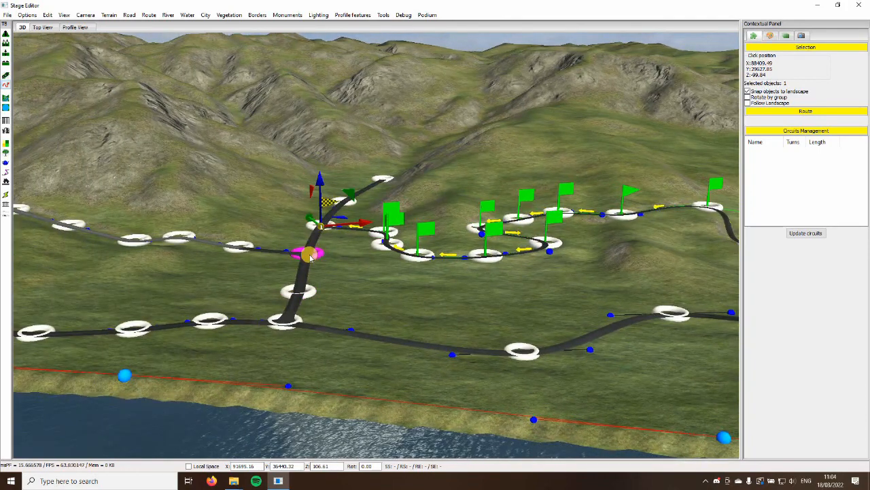
{"action": "key", "text": "Up"}
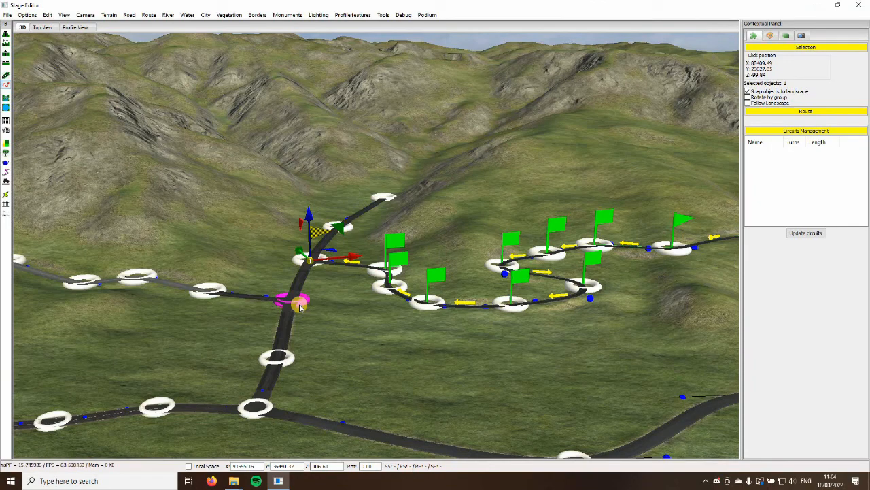
{"action": "key", "text": "Down"}
{"action": "key", "text": "Up"}
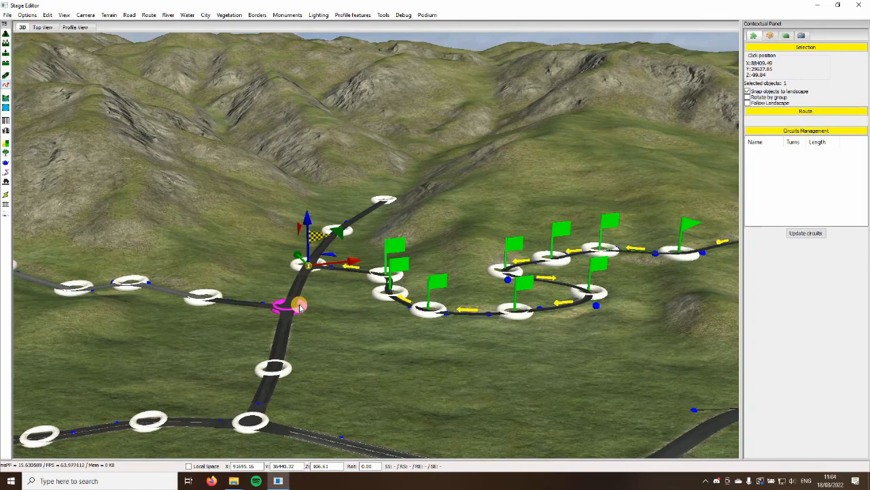
{"action": "left_click", "coordinate": [299, 305]}
Route the race over the second hill road with a checkpoint where it rejoins the lakeside road
{"action": "key", "text": "Down"}
{"action": "key", "text": "Left"}
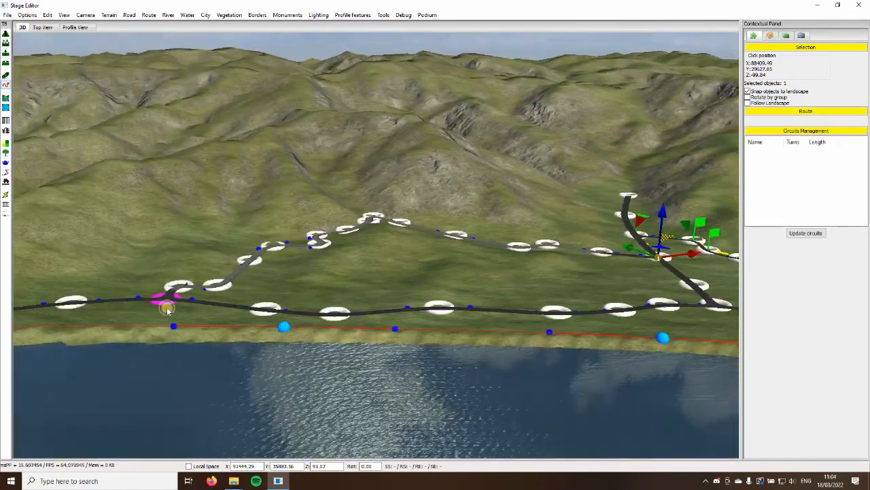
{"action": "left_click", "coordinate": [166, 305]}
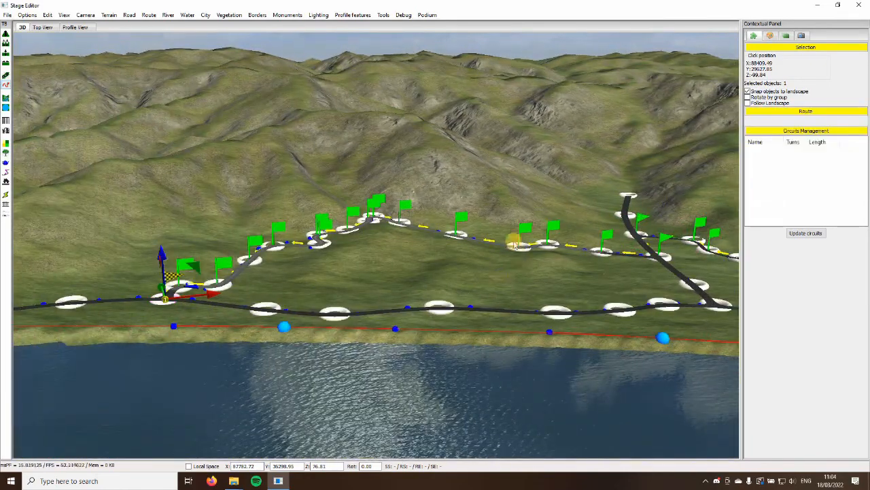
{"action": "key", "text": "Down"}
{"action": "key", "text": "Right"}
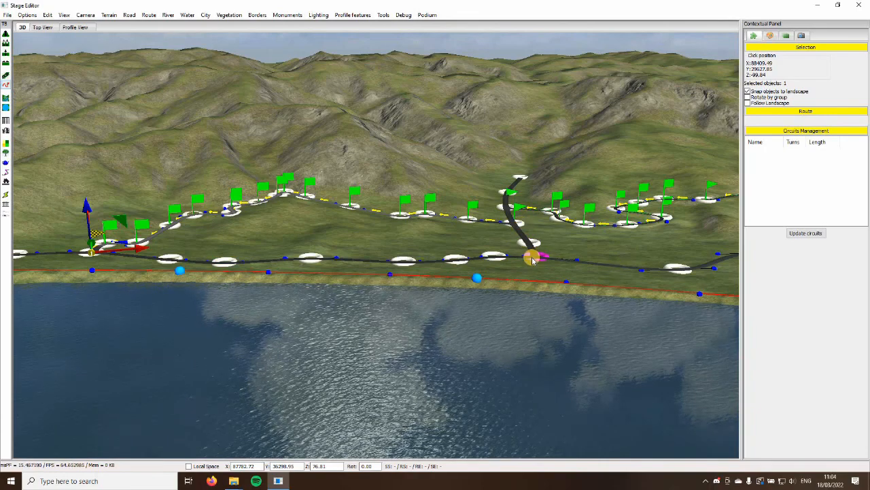
{"action": "key", "text": "Left"}
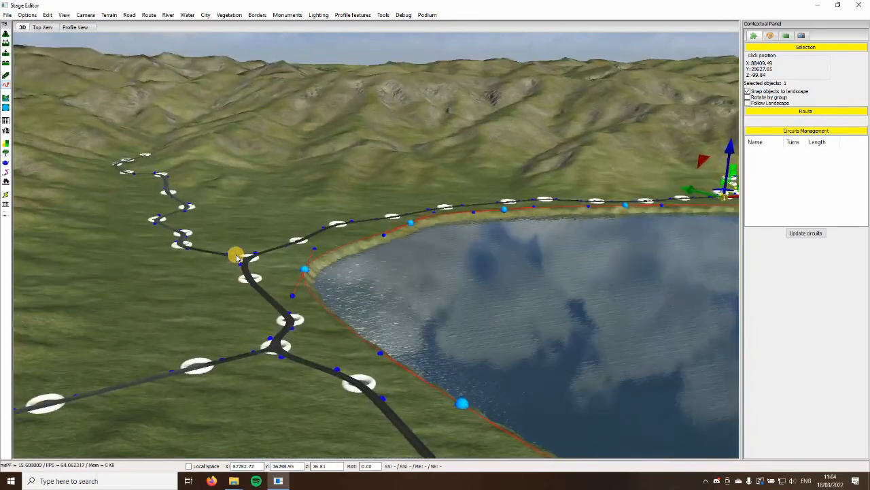
Add route checkpoints at the two junctions around the lake's far end and at the hill road junction before the tunnel
{"action": "left_click", "coordinate": [244, 264]}
{"action": "left_click", "coordinate": [276, 355]}
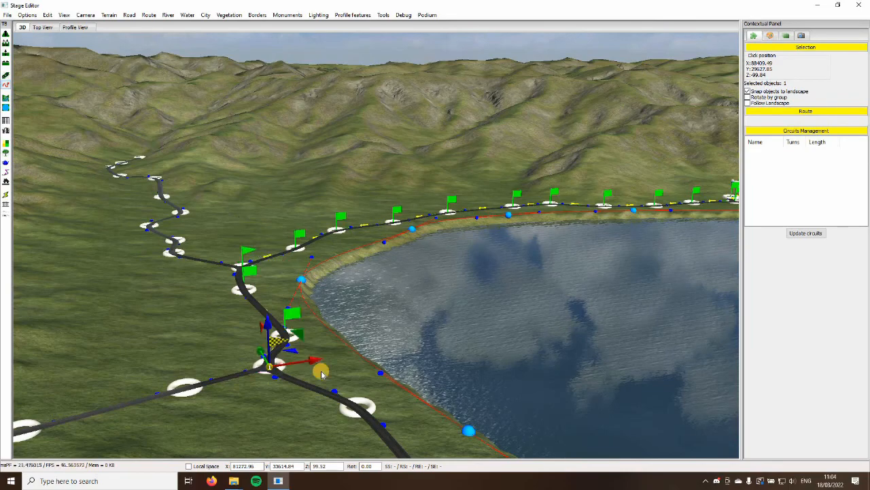
{"action": "key", "text": "Down"}
{"action": "key", "text": "Right"}
{"action": "key", "text": "Right"}
{"action": "key", "text": "Up"}
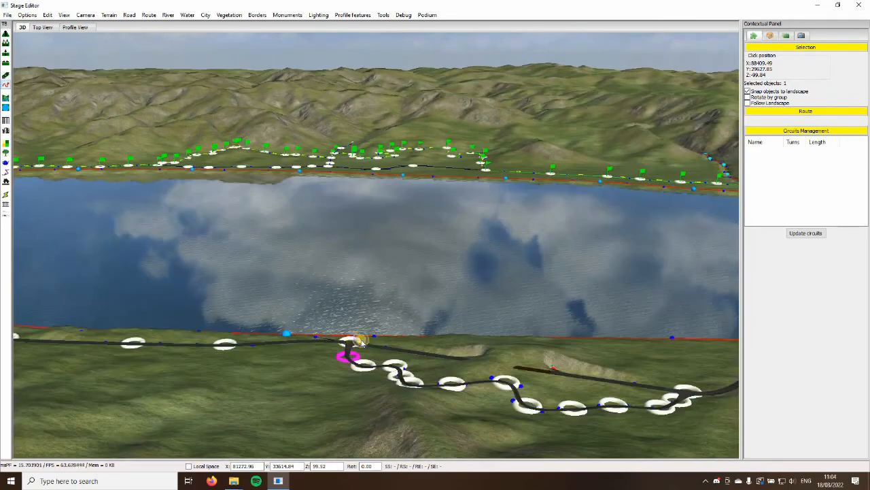
{"action": "left_click", "coordinate": [357, 340]}
{"action": "right_click_drag", "start_coordinate": [368, 386], "coordinate": [187, 318]}
{"action": "left_click", "coordinate": [195, 313]}
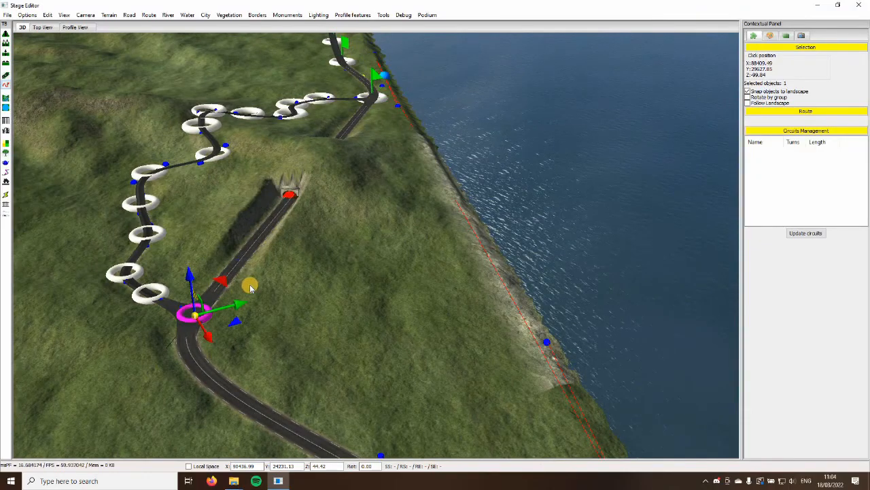
{"action": "key", "text": "Up"}
{"action": "right_click_drag", "start_coordinate": [263, 297], "coordinate": [330, 310]}
{"action": "right_click_drag", "start_coordinate": [277, 255], "coordinate": [275, 331]}
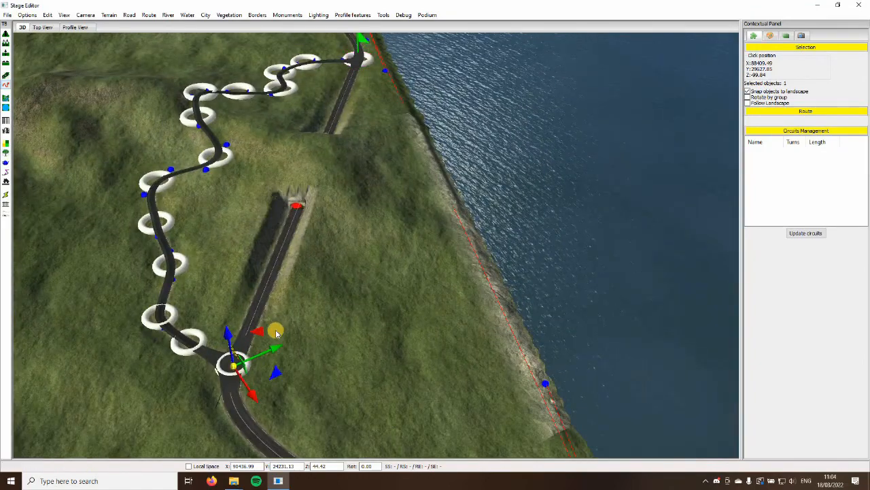
{"action": "left_click", "coordinate": [359, 43]}
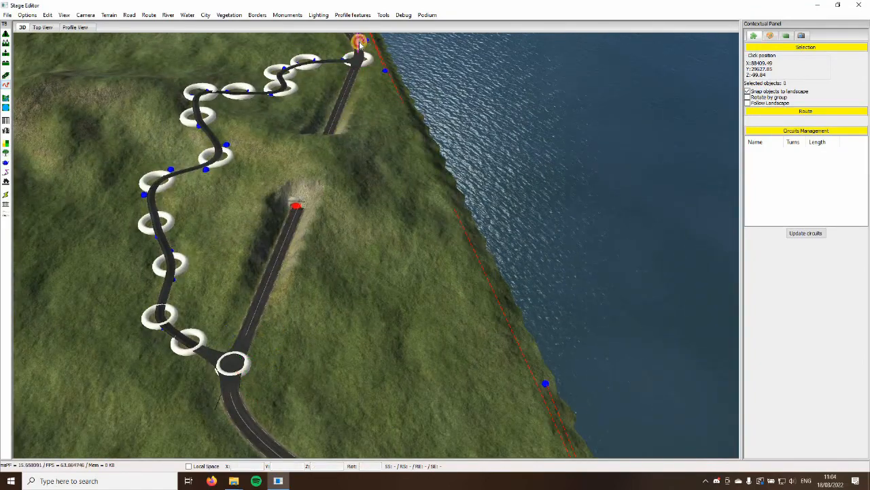
Route the race over the winding hill road bypassing the tunnel, with checkpoints midway and at the junction beyond the tunnel
{"action": "middle_click_drag", "start_coordinate": [213, 177], "coordinate": [196, 238]}
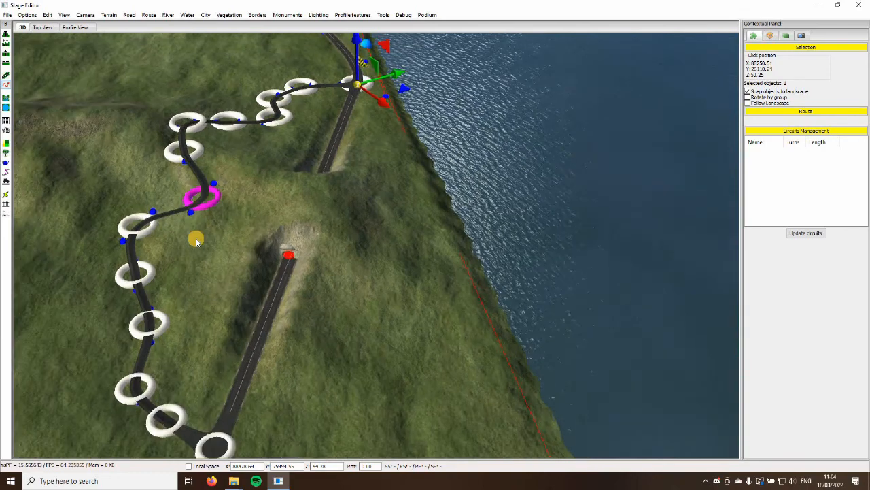
{"action": "scroll", "coordinate": [196, 238], "scroll_direction": "up", "scroll_amount": 3}
{"action": "middle_click_drag", "start_coordinate": [135, 199], "coordinate": [179, 188]}
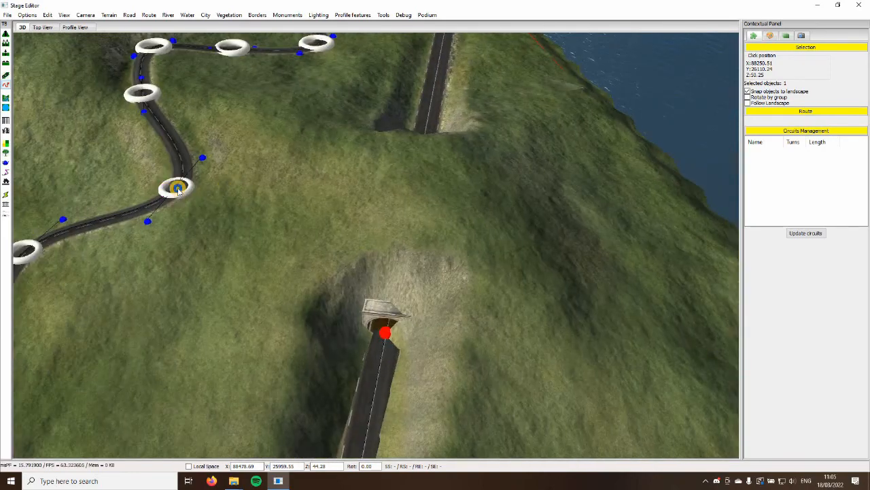
{"action": "left_click", "coordinate": [178, 191]}
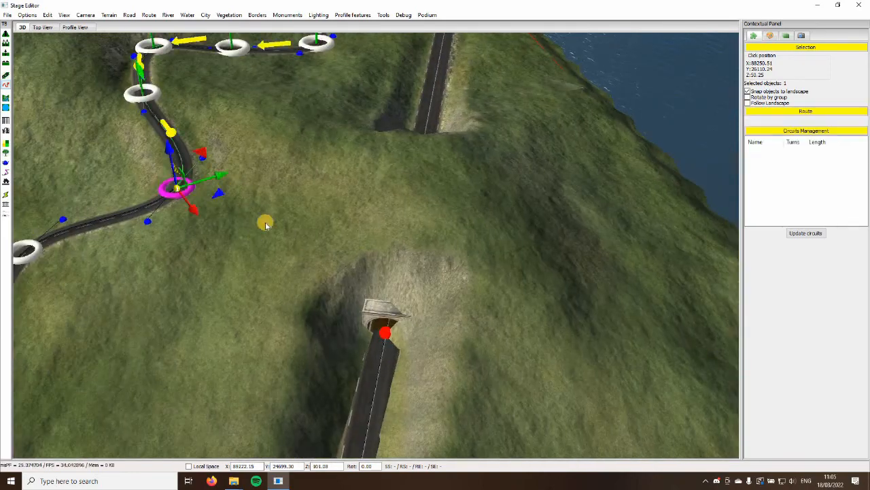
{"action": "scroll", "coordinate": [266, 222], "scroll_direction": "down", "scroll_amount": 3}
{"action": "right_click_drag", "start_coordinate": [266, 222], "coordinate": [306, 200]}
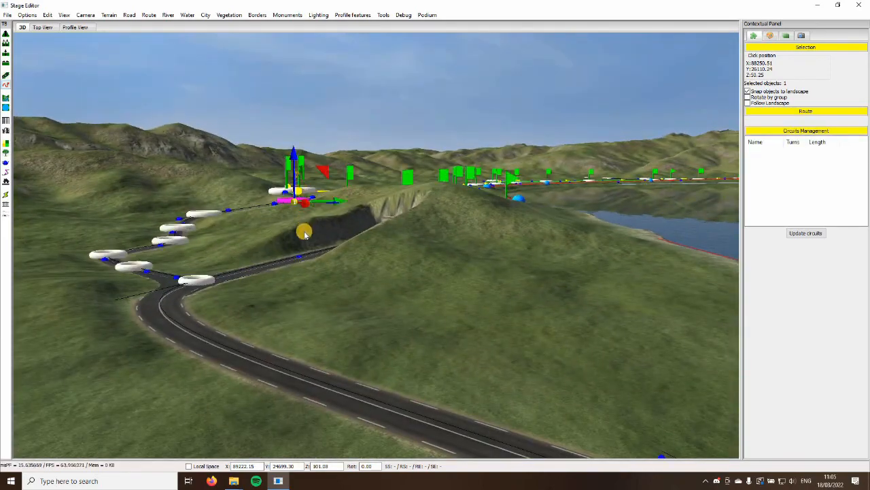
{"action": "right_click_drag", "start_coordinate": [305, 235], "coordinate": [279, 292]}
{"action": "left_click", "coordinate": [205, 315]}
Extend the route farther around the lake with another checkpoint on the lakeside road
{"action": "scroll", "coordinate": [288, 183], "scroll_direction": "down", "scroll_amount": 3}
{"action": "right_click_drag", "start_coordinate": [287, 183], "coordinate": [216, 115]}
{"action": "right_click_drag", "start_coordinate": [165, 256], "coordinate": [363, 278]}
{"action": "scroll", "coordinate": [179, 256], "scroll_direction": "down", "scroll_amount": 4}
{"action": "scroll", "coordinate": [363, 275], "scroll_direction": "down", "scroll_amount": 2}
{"action": "left_click", "coordinate": [364, 273]}
Close the lakeside loop at the junction with the starting road and accept it as a circuit with 2 turns
{"action": "right_click_drag", "start_coordinate": [390, 338], "coordinate": [459, 318]}
{"action": "scroll", "coordinate": [391, 346], "scroll_direction": "down", "scroll_amount": 3}
{"action": "scroll", "coordinate": [390, 345], "scroll_direction": "up", "scroll_amount": 5}
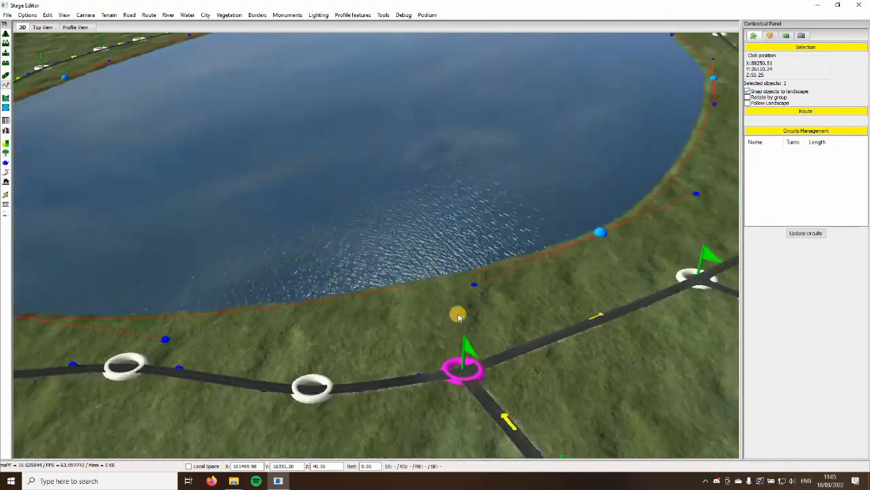
{"action": "left_click", "coordinate": [457, 315]}
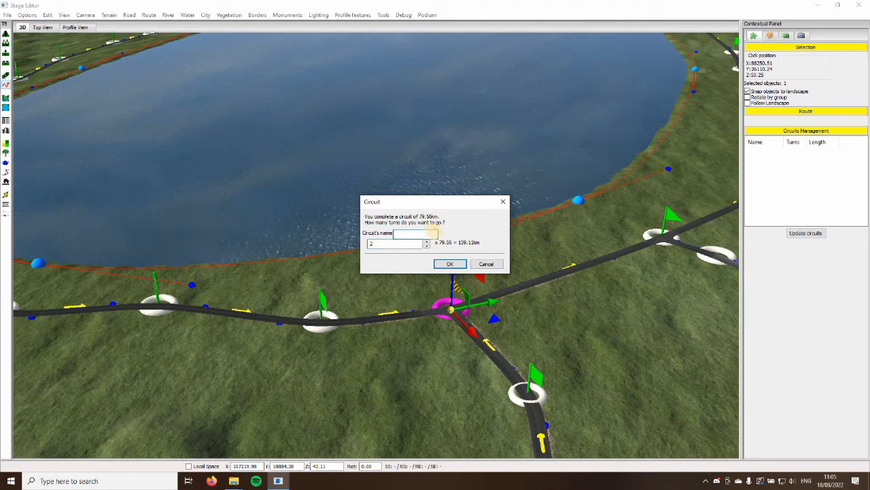
{"action": "left_click", "coordinate": [450, 265]}
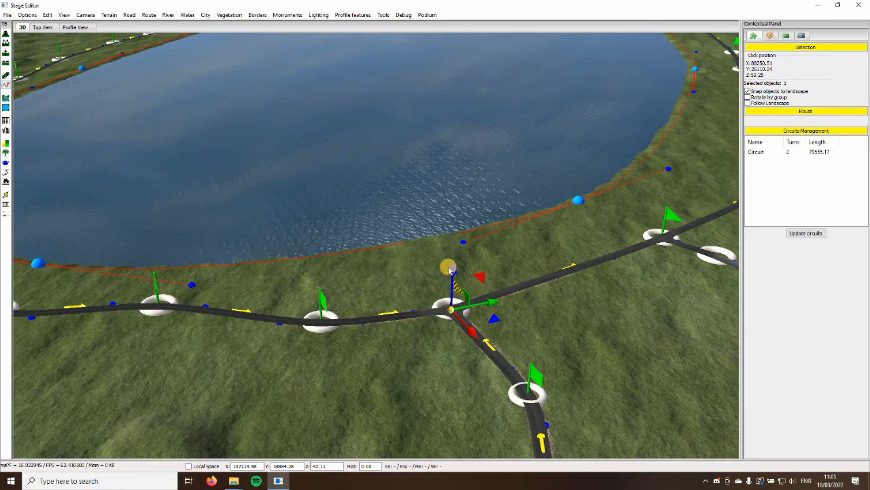
Continue the route to the next lakeside junction and up the side road to its far end in the hills
{"action": "key", "text": "Right"}
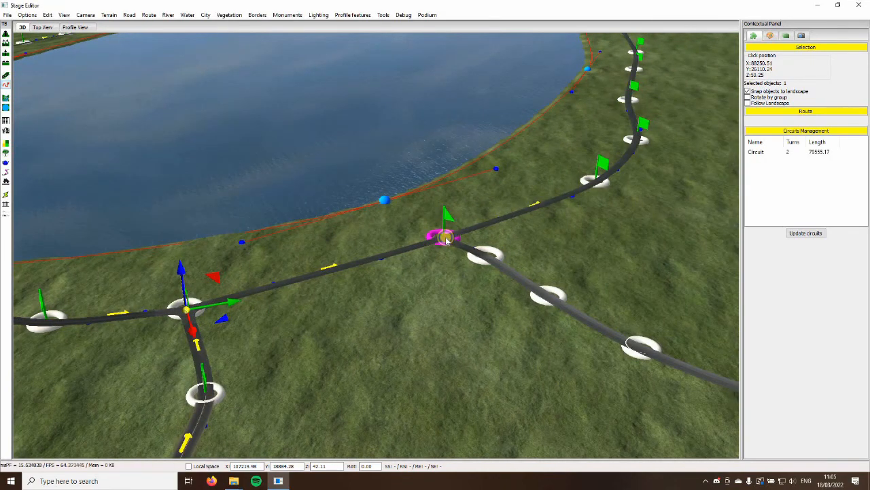
{"action": "left_click", "coordinate": [446, 239]}
{"action": "key", "text": "Right"}
{"action": "middle_click_drag", "start_coordinate": [392, 272], "coordinate": [260, 261]}
{"action": "scroll", "coordinate": [458, 315], "scroll_direction": "up", "scroll_amount": 5}
{"action": "scroll", "coordinate": [399, 250], "scroll_direction": "down", "scroll_amount": 3}
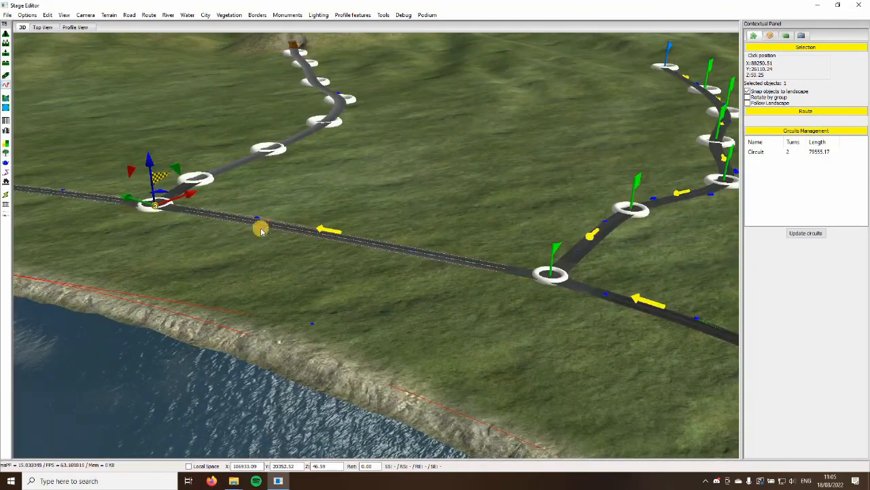
{"action": "middle_click_drag", "start_coordinate": [320, 243], "coordinate": [379, 138]}
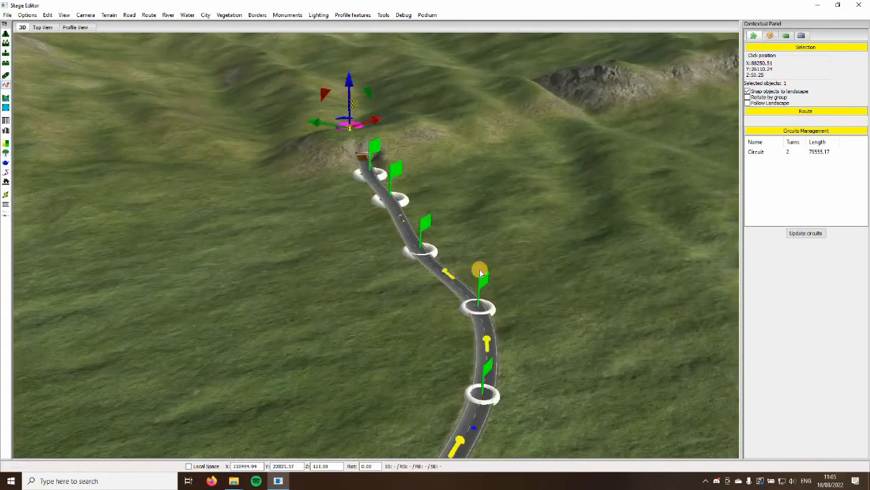
{"action": "scroll", "coordinate": [478, 273], "scroll_direction": "down", "scroll_amount": 6}
{"action": "scroll", "coordinate": [407, 317], "scroll_direction": "down", "scroll_amount": 1}
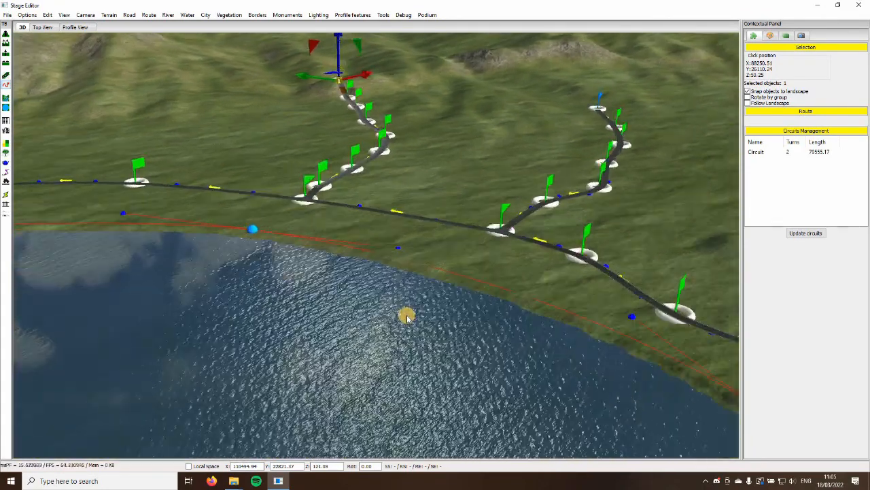
Set the lake's shoreline type to Seaside
{"action": "scroll", "coordinate": [420, 259], "scroll_direction": "up", "scroll_amount": 6}
{"action": "left_click", "coordinate": [421, 260]}
{"action": "middle_click_drag", "start_coordinate": [421, 261], "coordinate": [272, 309]}
{"action": "scroll", "coordinate": [394, 268], "scroll_direction": "up", "scroll_amount": 2}
{"action": "scroll", "coordinate": [559, 207], "scroll_direction": "up", "scroll_amount": 1}
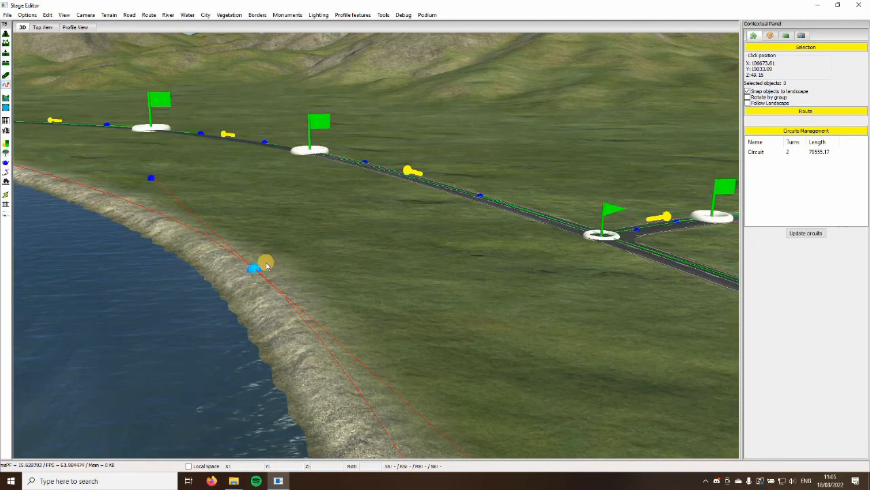
{"action": "left_click", "coordinate": [261, 256]}
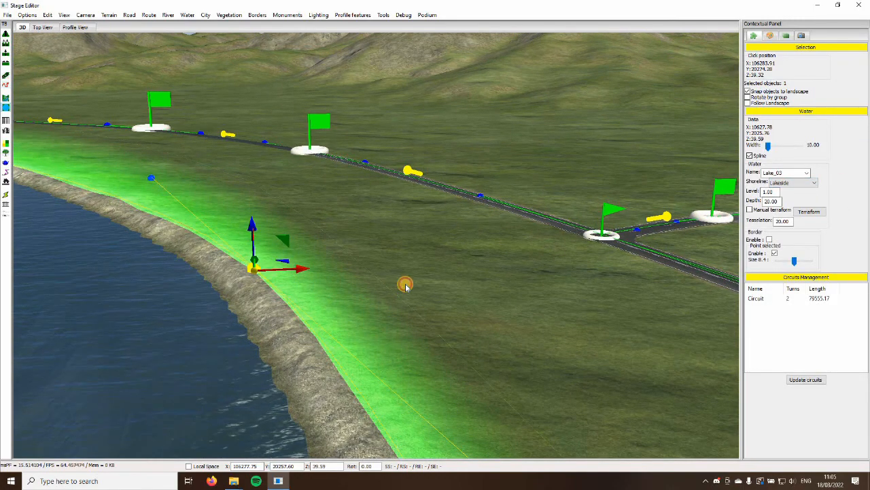
{"action": "left_click", "coordinate": [253, 264]}
{"action": "scroll", "coordinate": [346, 247], "scroll_direction": "down", "scroll_amount": 2}
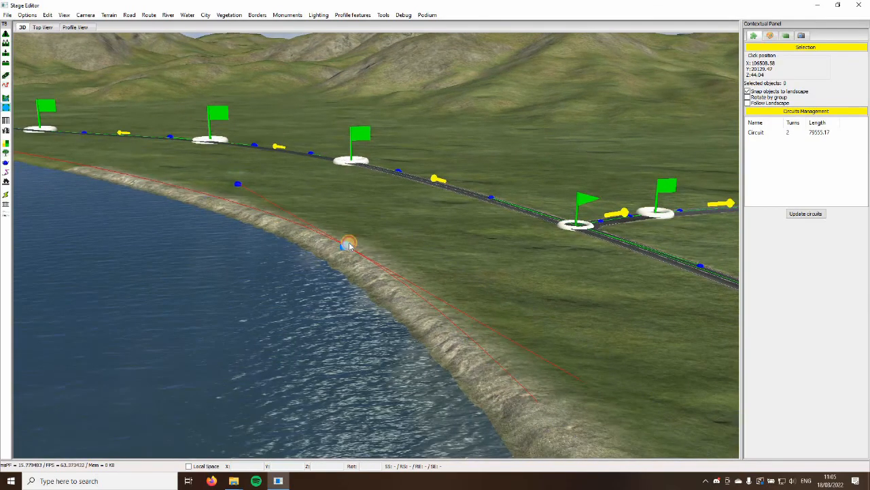
{"action": "left_click", "coordinate": [347, 244]}
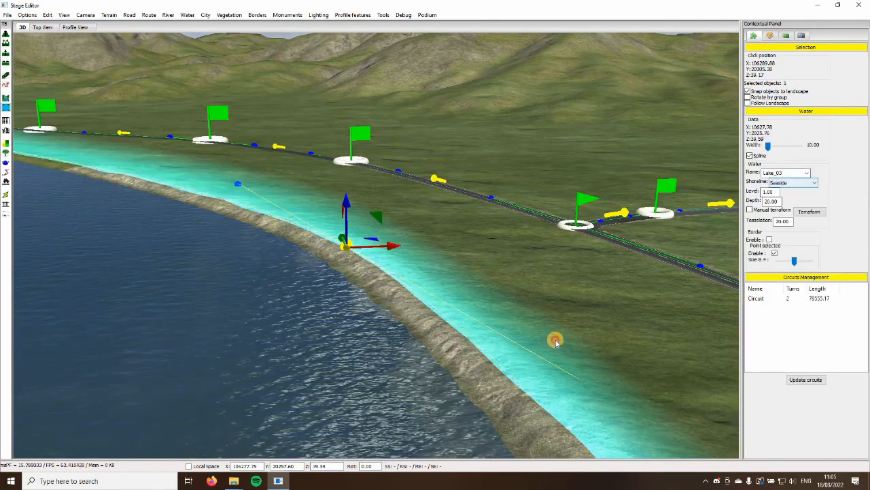
{"action": "left_click", "coordinate": [555, 342]}
{"action": "scroll", "coordinate": [555, 342], "scroll_direction": "down", "scroll_amount": 5}
{"action": "scroll", "coordinate": [556, 342], "scroll_direction": "up", "scroll_amount": 5}
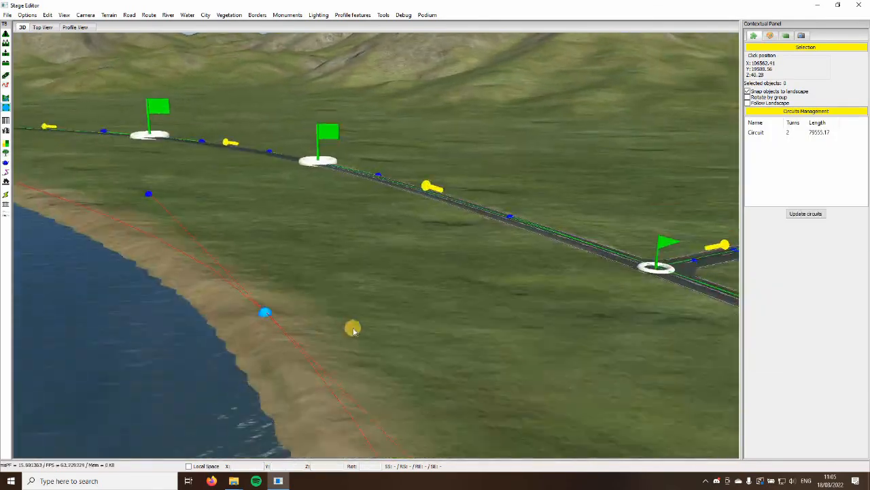
Examine the lake's shoreline setting, the route around the lake and the stage profile
{"action": "scroll", "coordinate": [353, 331], "scroll_direction": "down", "scroll_amount": 2}
{"action": "left_click", "coordinate": [282, 254]}
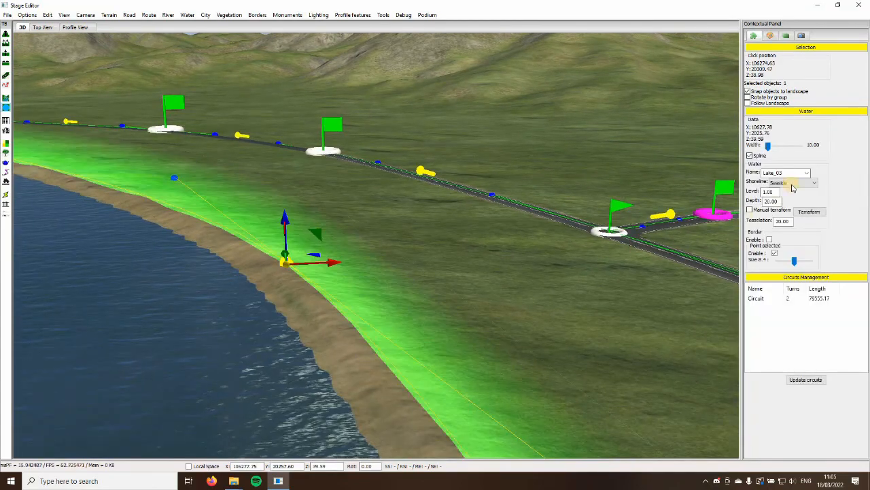
{"action": "left_click", "coordinate": [505, 344]}
{"action": "scroll", "coordinate": [506, 344], "scroll_direction": "down", "scroll_amount": 4}
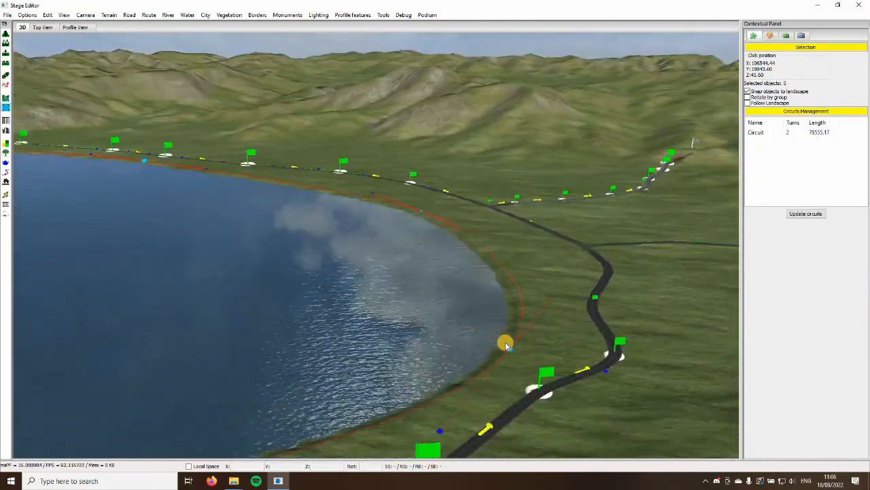
{"action": "scroll", "coordinate": [505, 344], "scroll_direction": "up", "scroll_amount": 4}
{"action": "scroll", "coordinate": [505, 344], "scroll_direction": "up", "scroll_amount": 3}
{"action": "scroll", "coordinate": [505, 345], "scroll_direction": "down", "scroll_amount": 8}
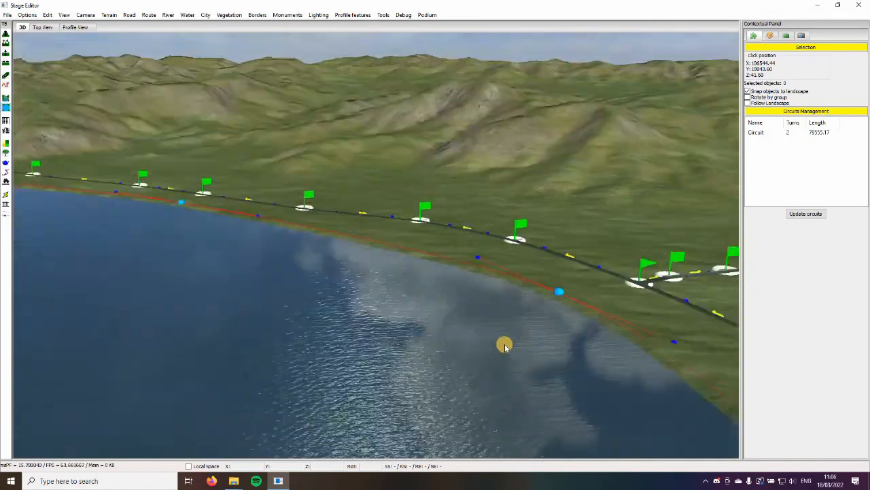
{"action": "middle_click_drag", "start_coordinate": [499, 345], "coordinate": [102, 62]}
{"action": "scroll", "coordinate": [275, 243], "scroll_direction": "up", "scroll_amount": 8}
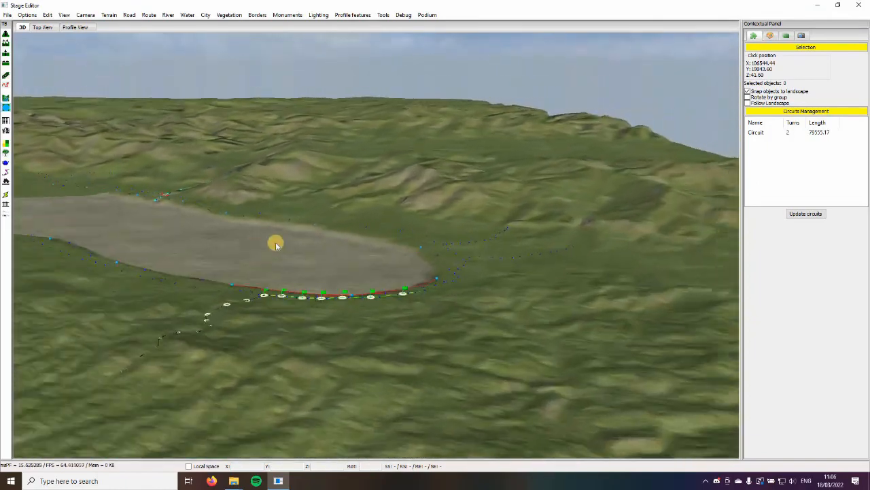
{"action": "scroll", "coordinate": [249, 201], "scroll_direction": "down", "scroll_amount": 5}
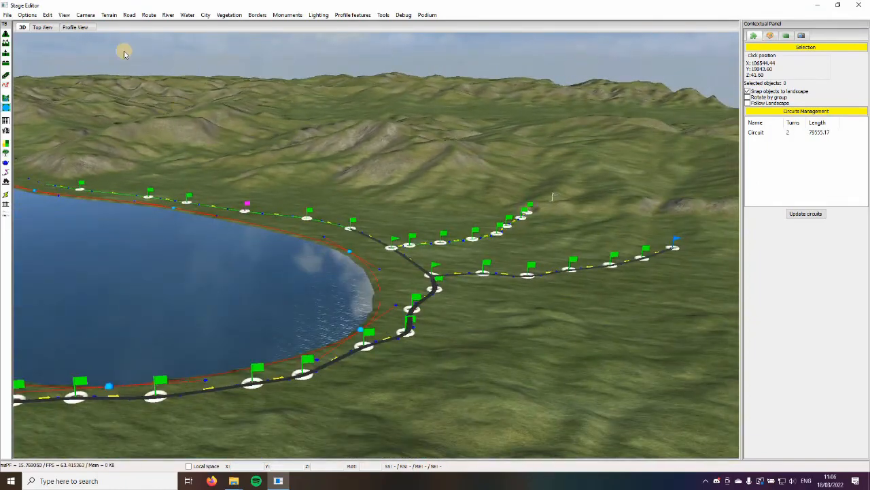
{"action": "left_click", "coordinate": [78, 27]}
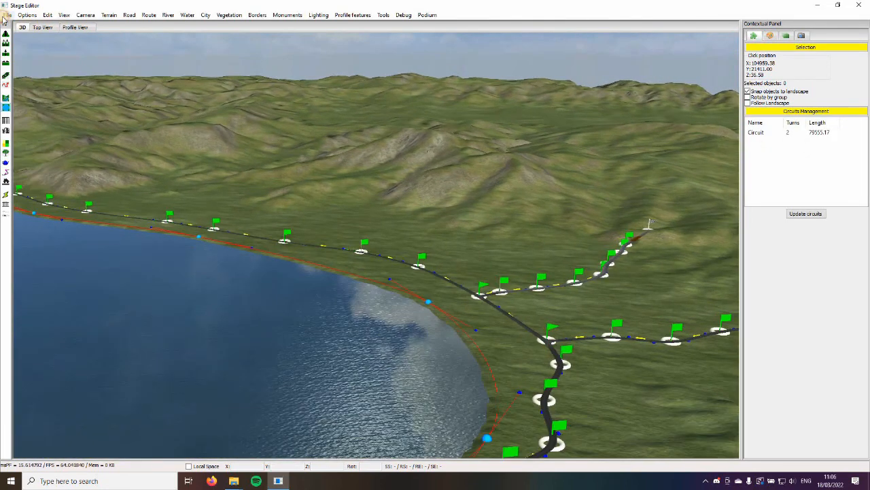
Save the stage as tutorial.zcts, replacing the existing file
{"action": "left_click", "coordinate": [8, 15]}
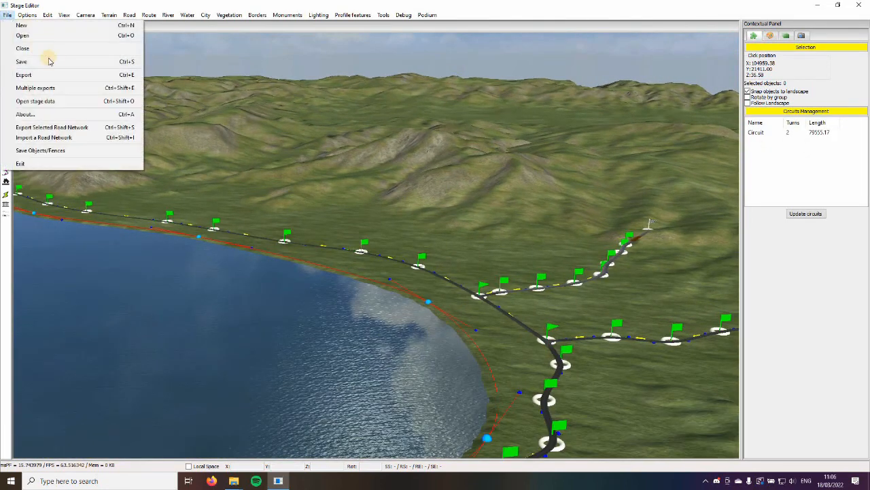
{"action": "left_click", "coordinate": [50, 61]}
{"action": "left_click", "coordinate": [358, 250]}
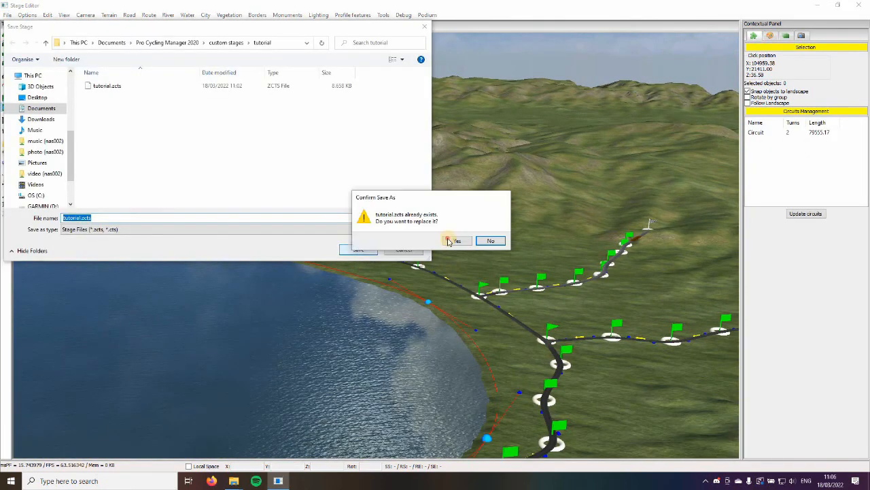
{"action": "key", "text": "Return"}
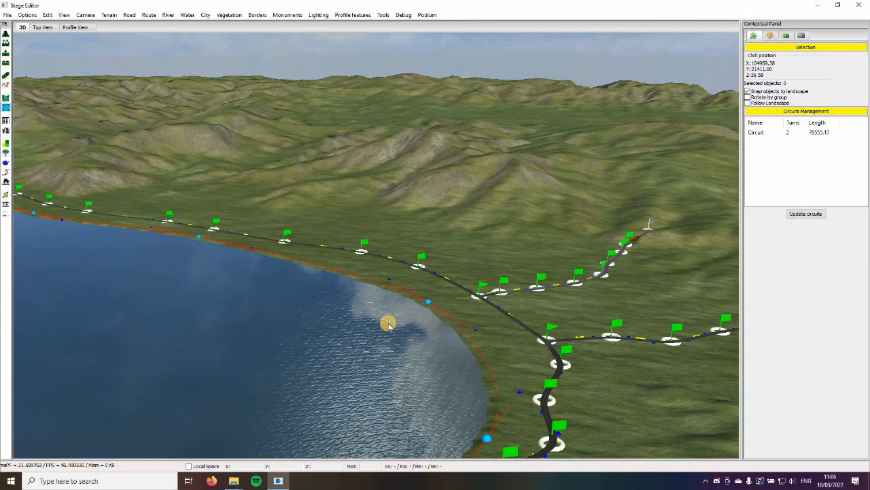
{"action": "middle_click_drag", "start_coordinate": [416, 325], "coordinate": [322, 310]}
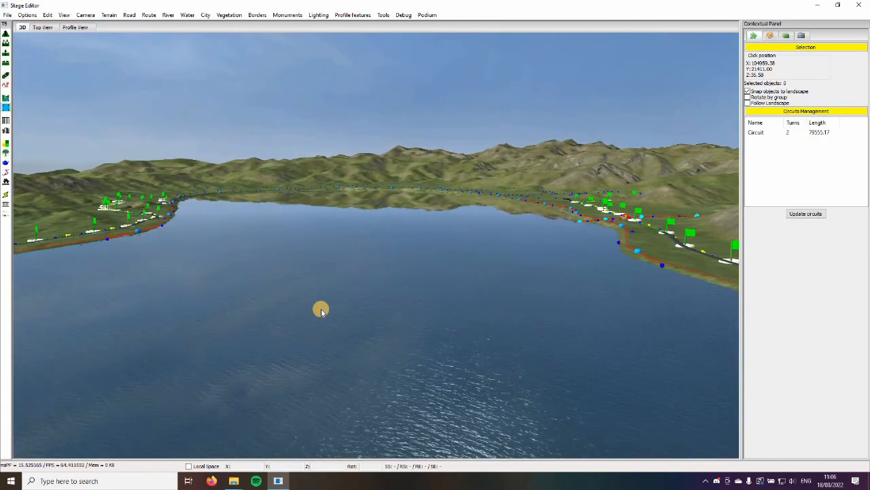